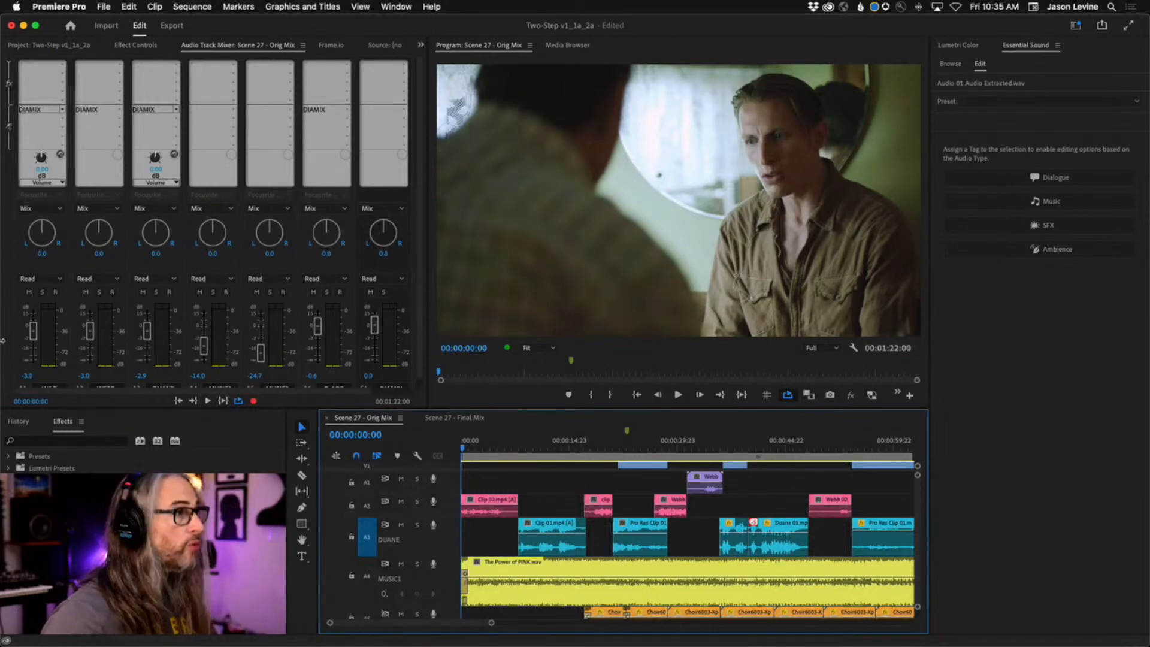
Examine the tracks in the Scene 27 - Orig Mix Audio Track Mixer, including the output routing choices for the W&D track
left_click(419, 344)
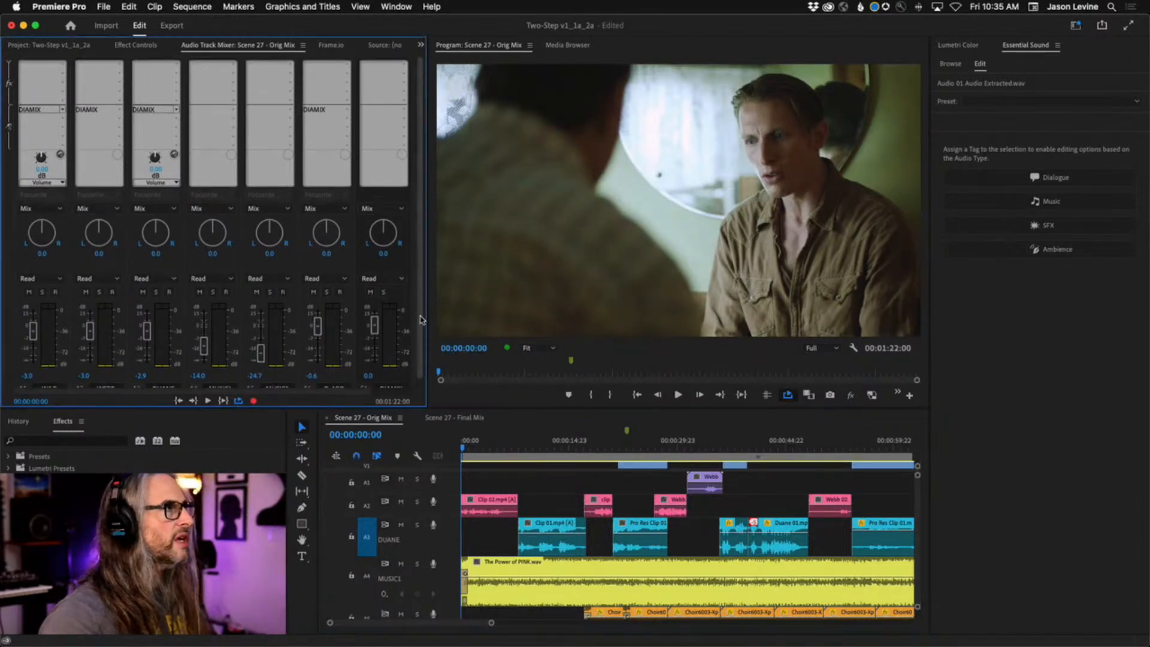
scroll(413, 365, "down", 1)
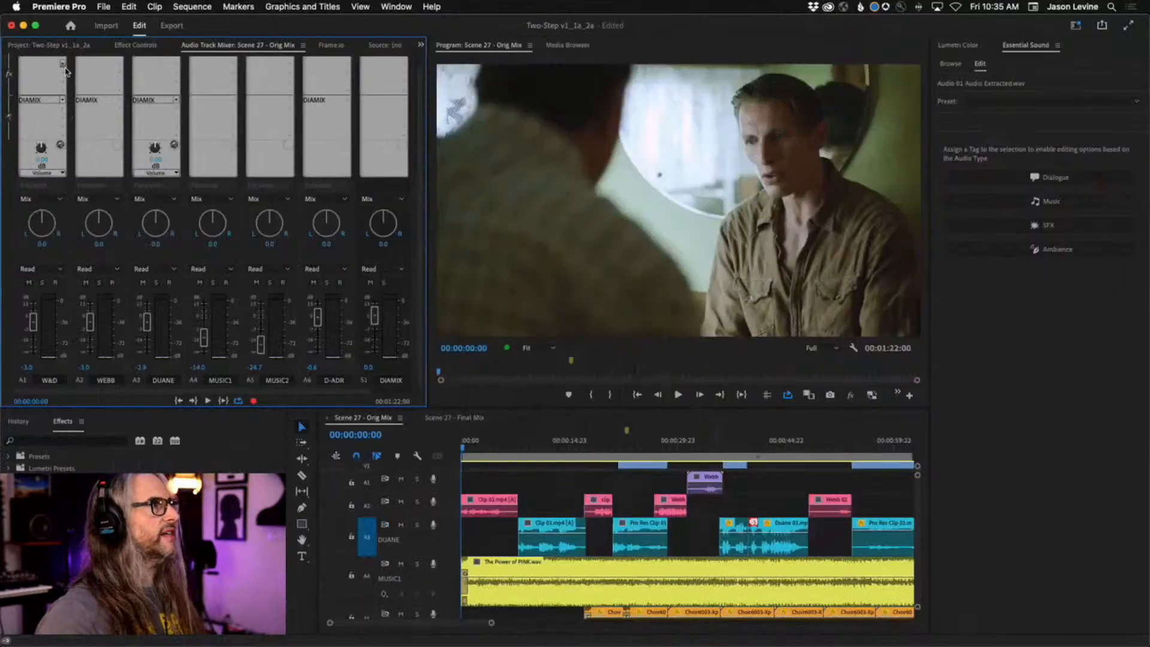
left_click(62, 102)
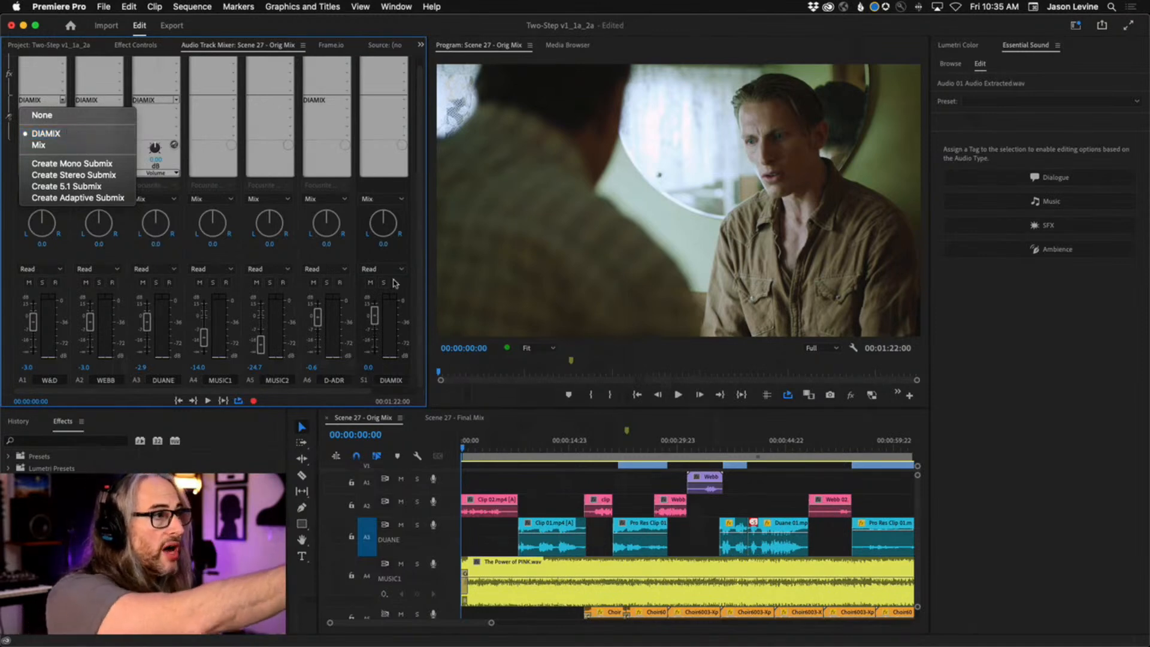
left_click(420, 144)
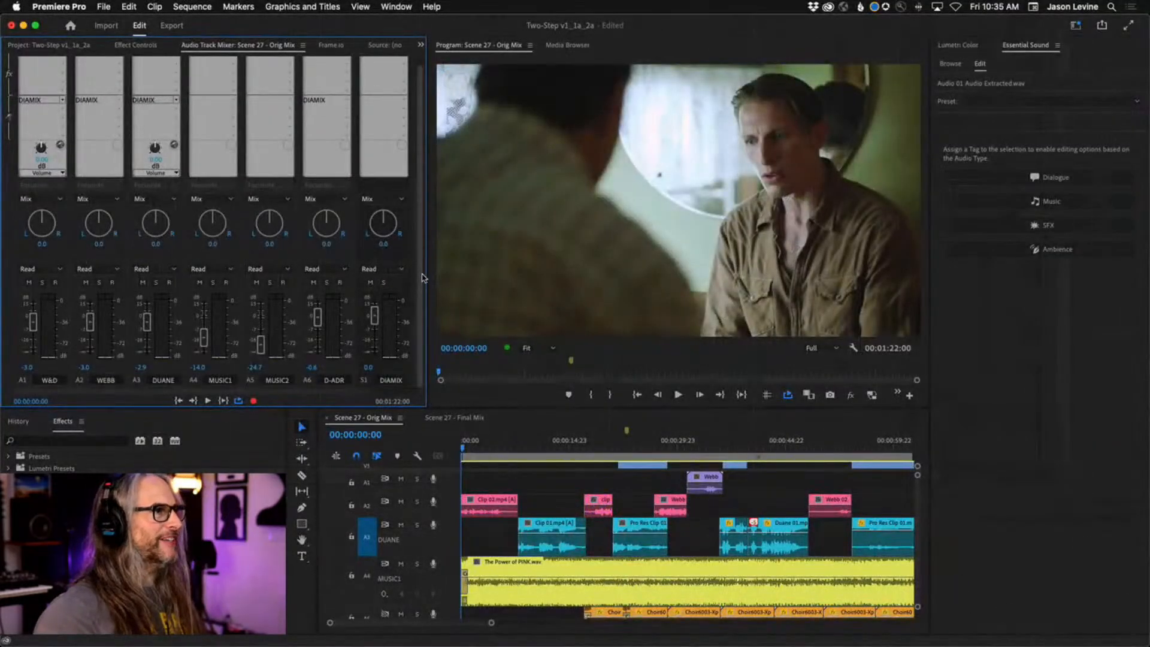
scroll(422, 277, "up", 1)
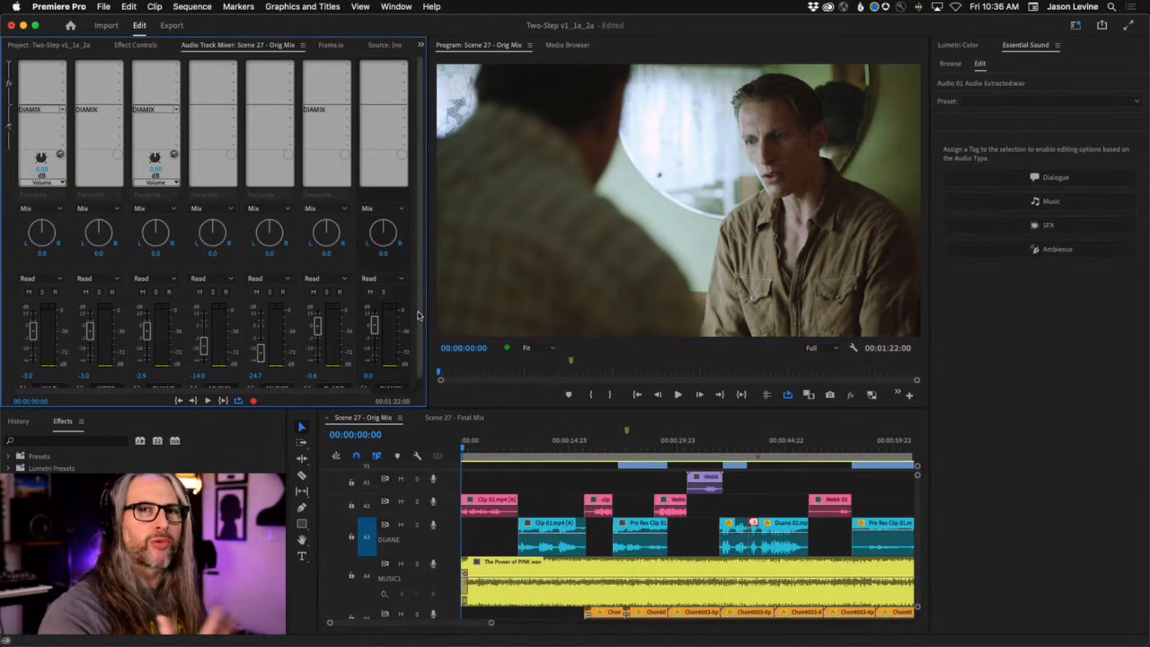
scroll(418, 316, "down", 2)
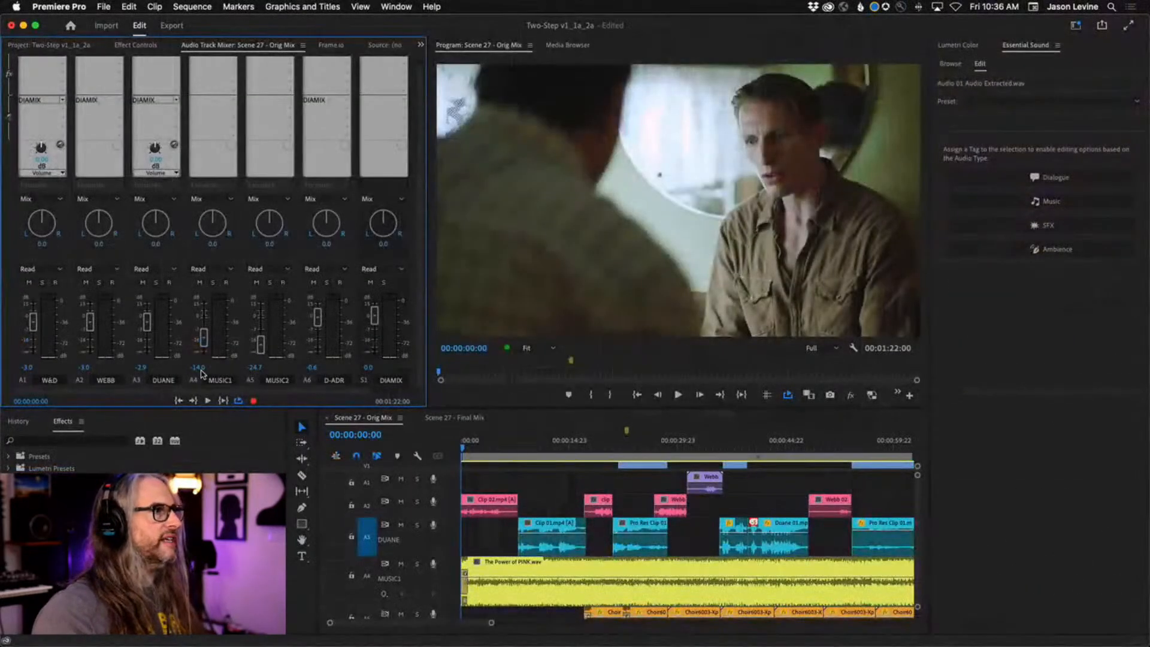
Compare the track effects and levels of the Scene 27 - Final Mix sequence with those of Scene 27 - Orig Mix, finishing on Orig Mix
left_click(452, 418)
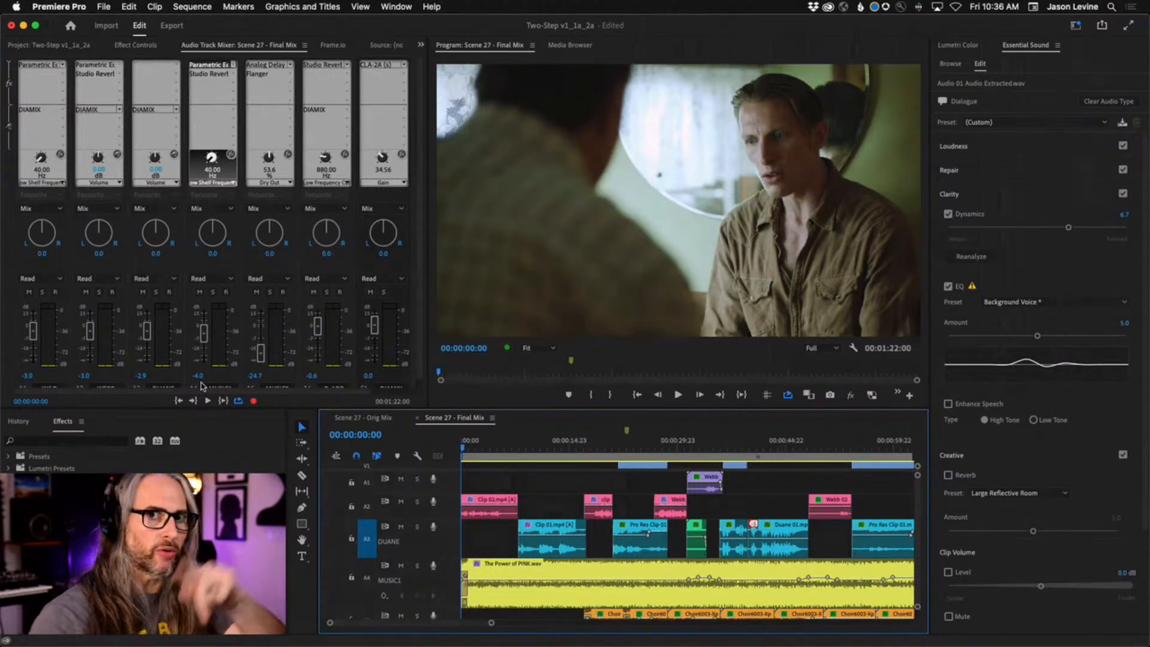
left_click(347, 419)
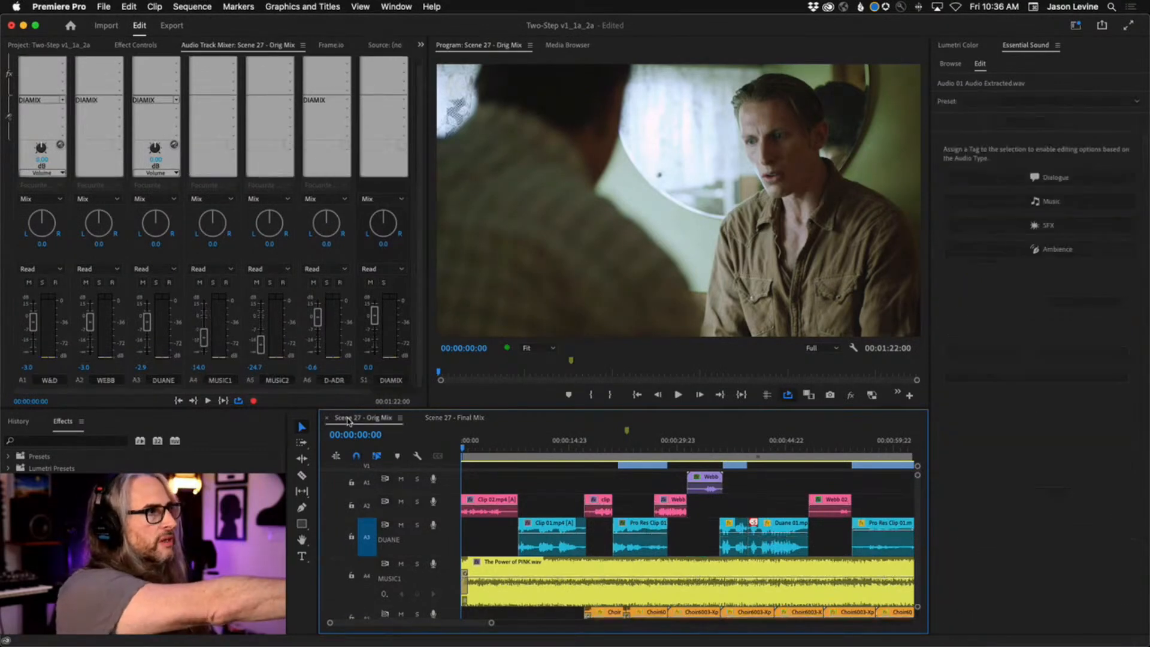
left_click(450, 417)
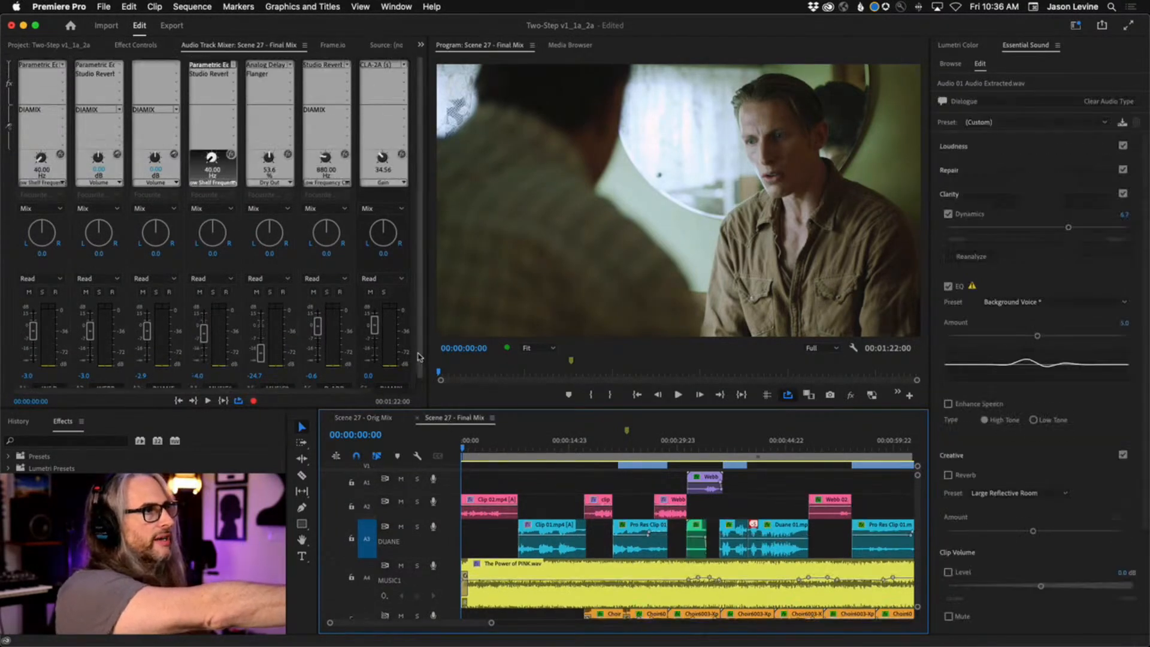
left_click(378, 418)
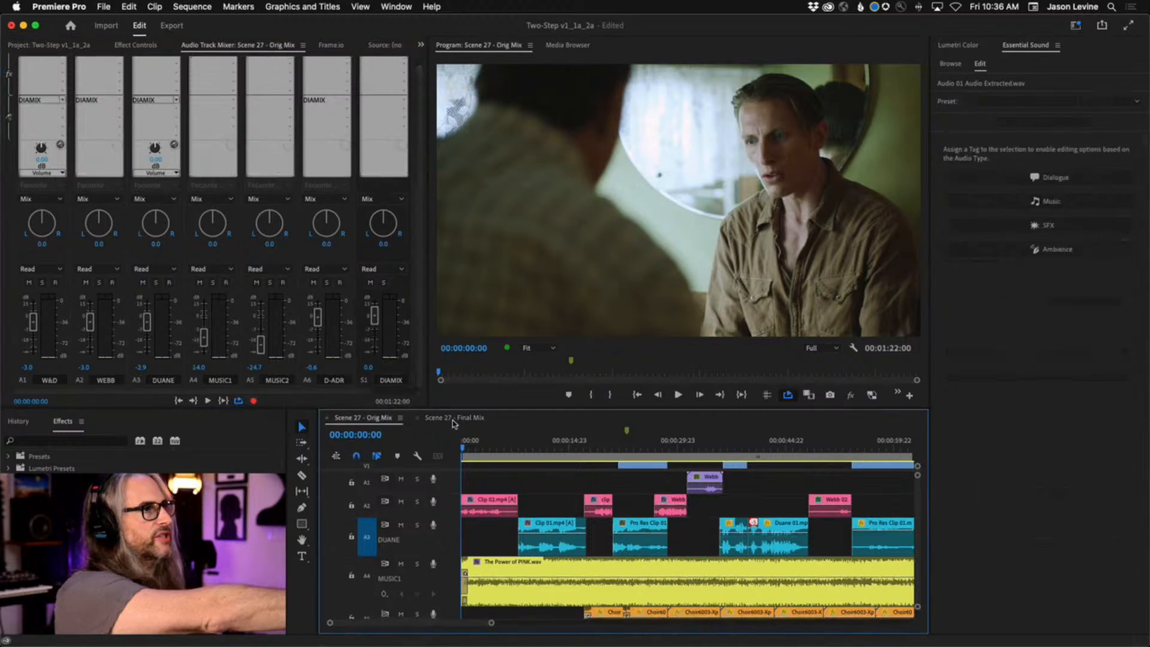
left_click(454, 421)
left_click(353, 418)
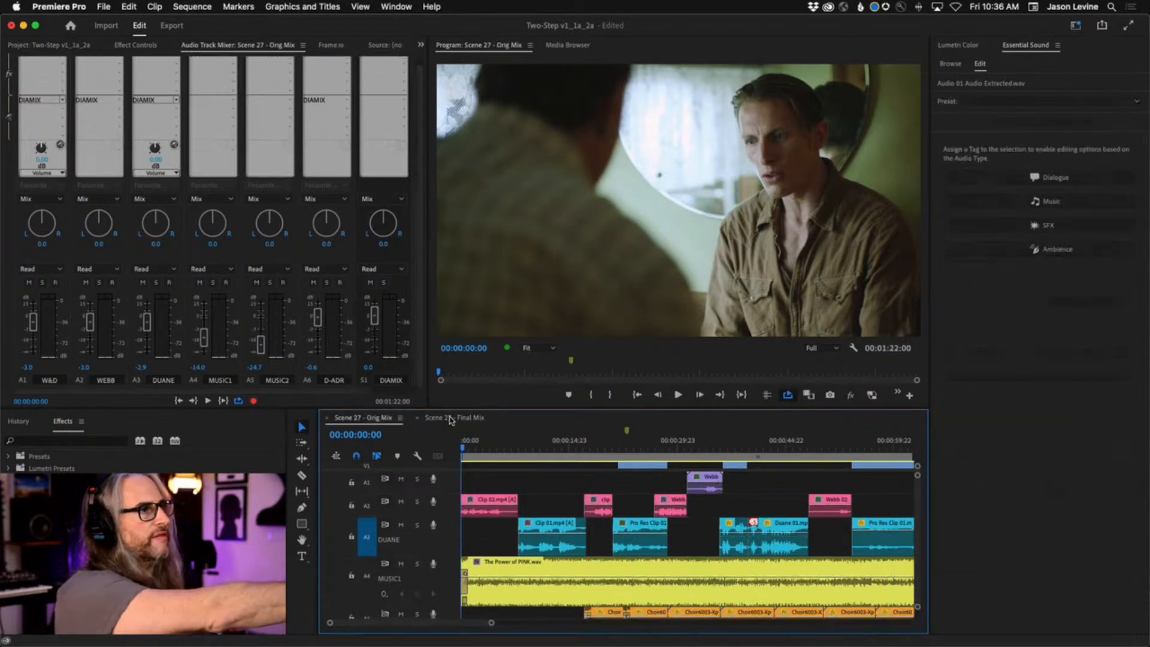
left_click(454, 419)
left_click(351, 422)
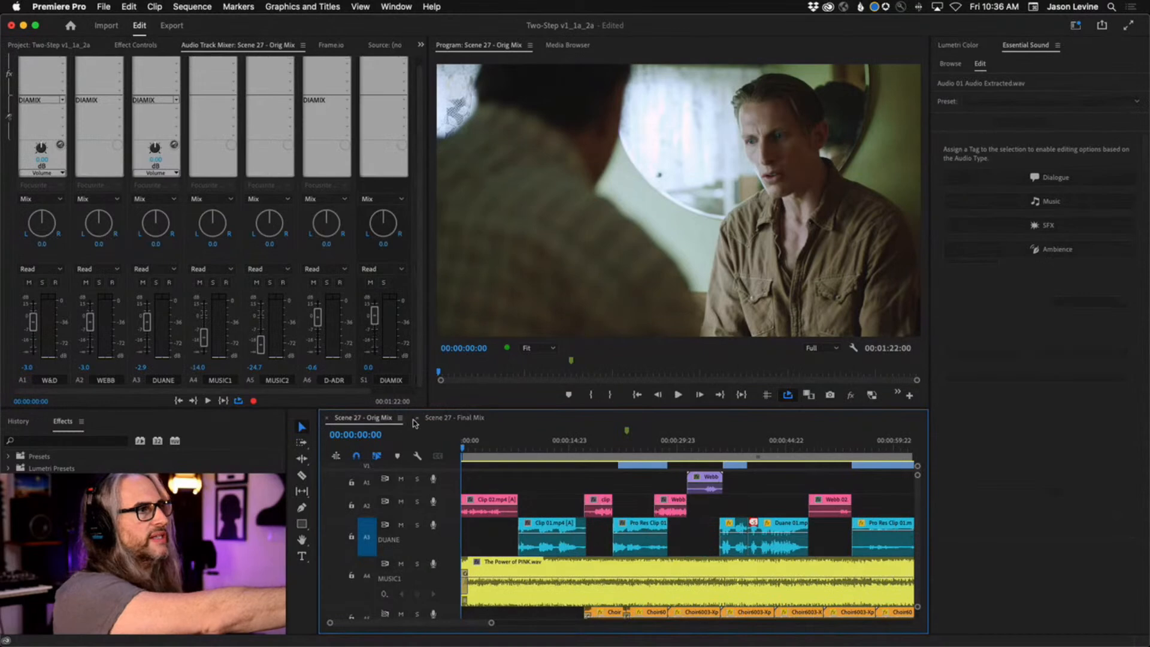
left_click(441, 419)
left_click(364, 419)
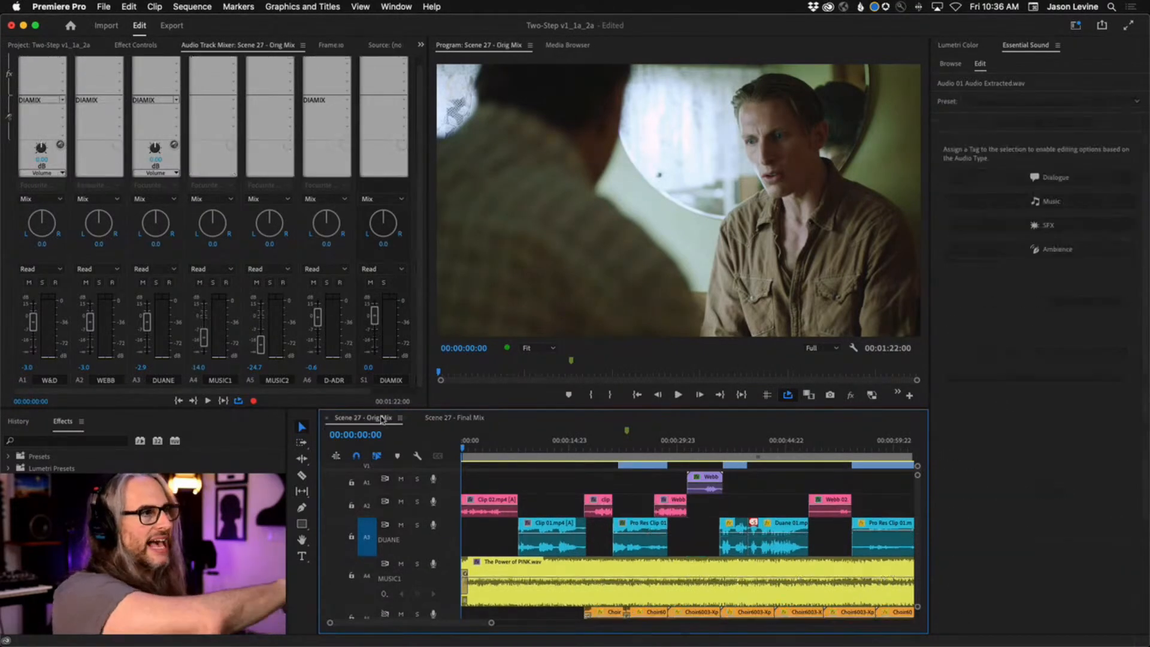
left_click(441, 419)
left_click(372, 419)
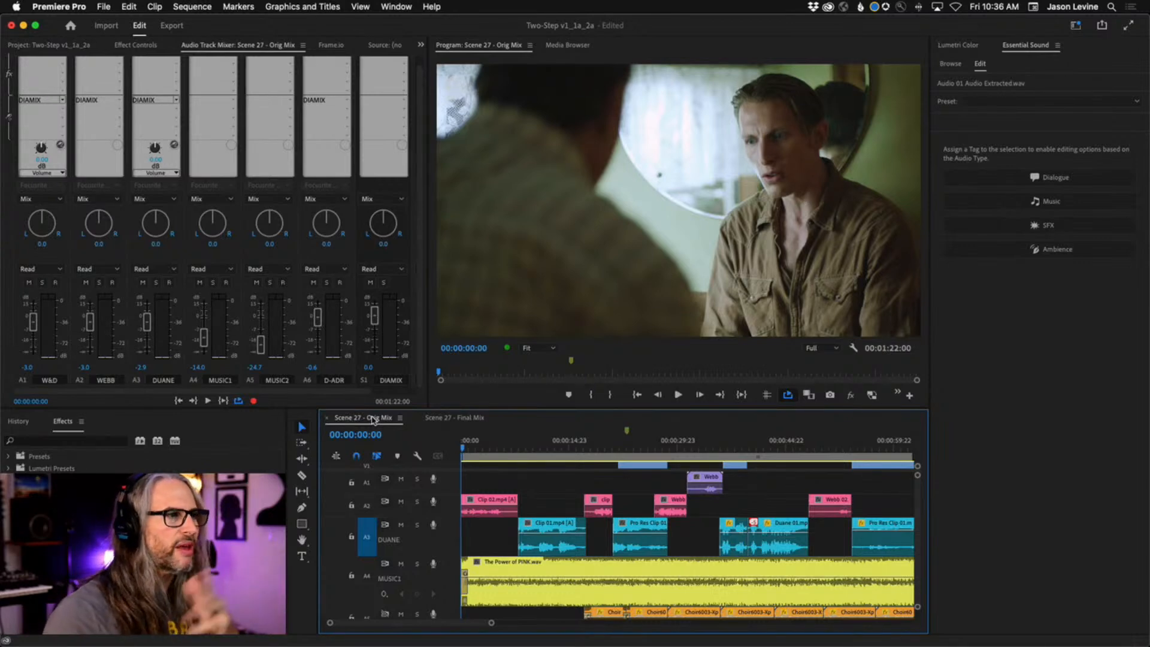
Listen to the Orig Mix sequence from the start and replay its dialogue from 00:00:13:14, skipping ahead during playback
key("space")
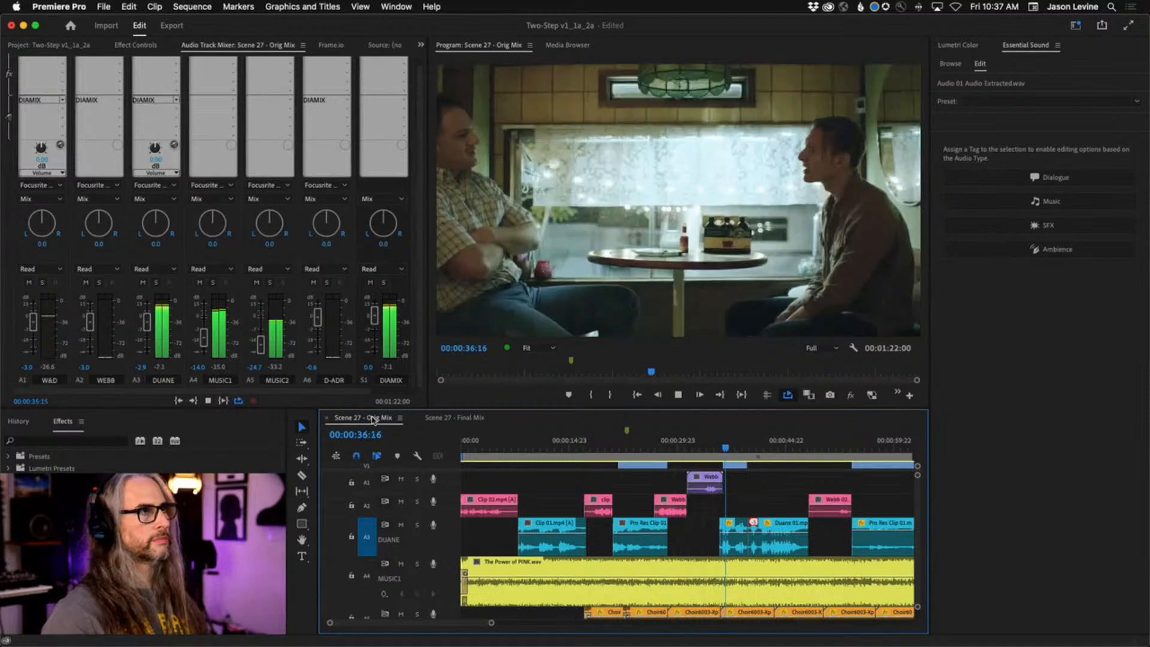
key("space")
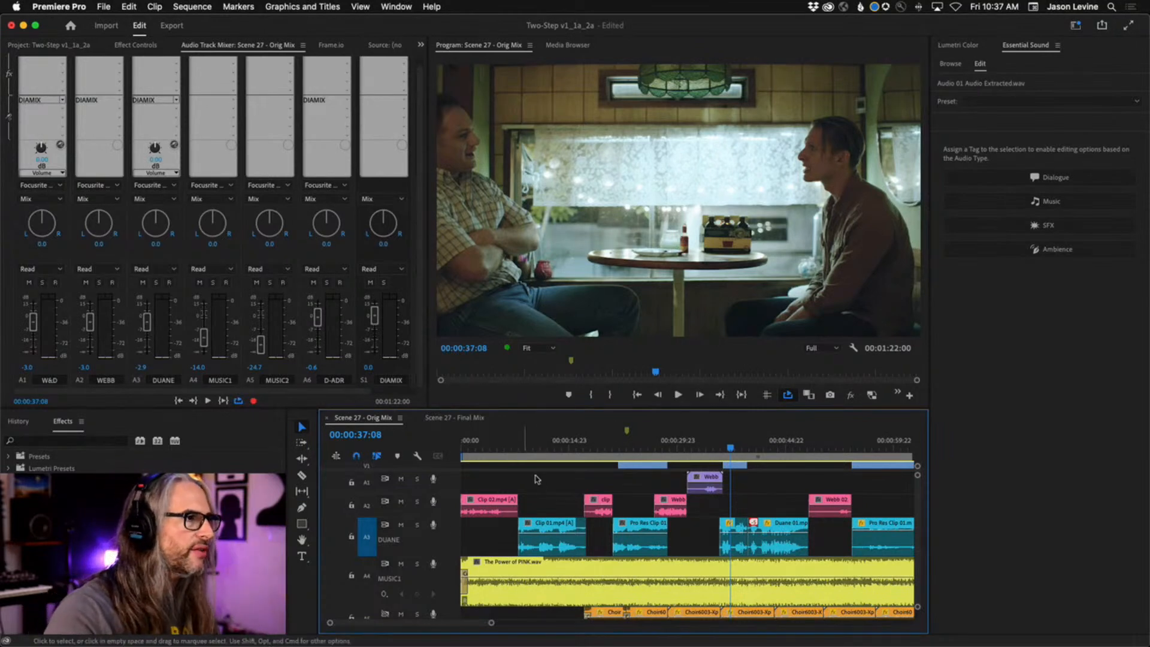
left_click(556, 448)
left_click_drag(558, 446, 560, 448)
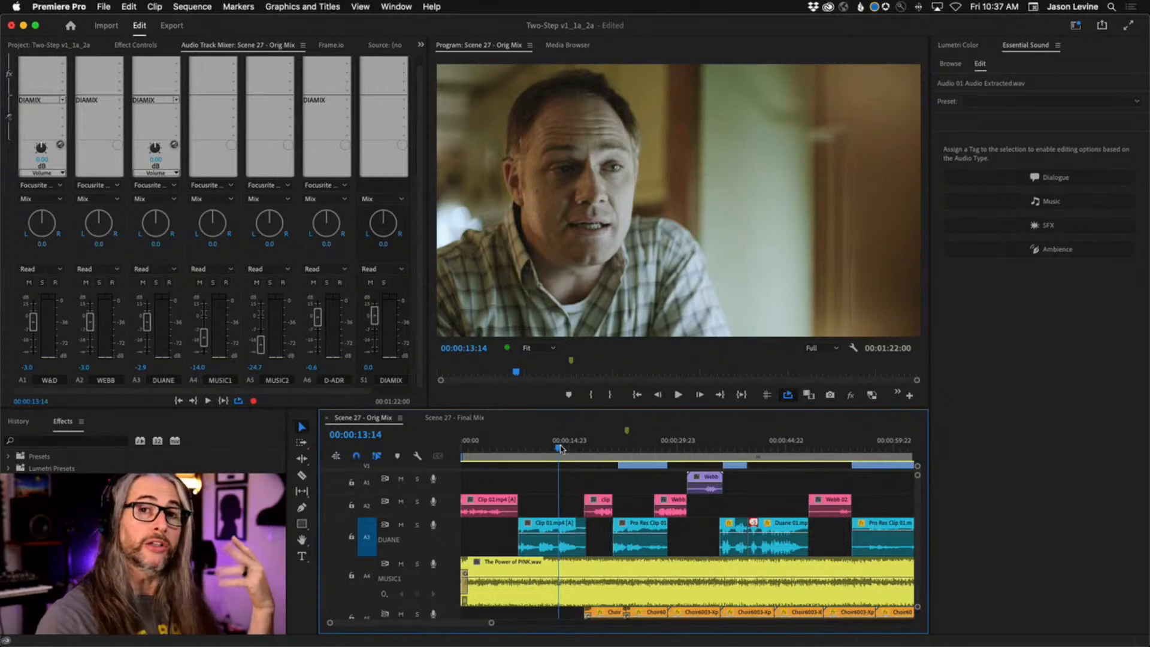
key("space")
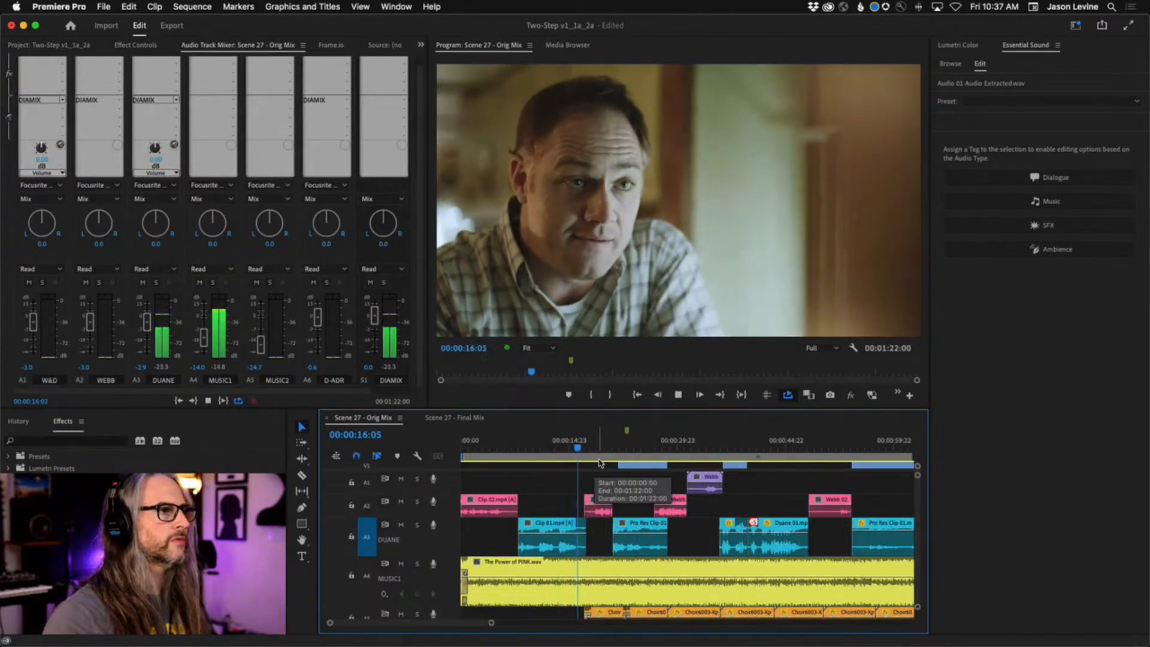
left_click(615, 448)
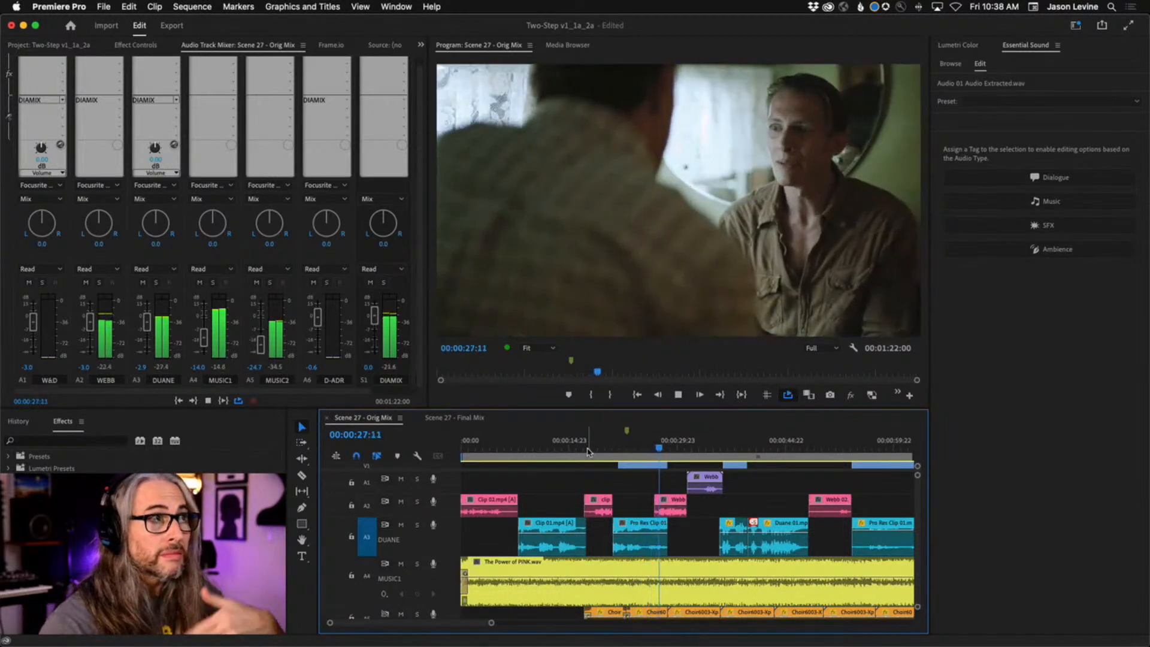
key("space")
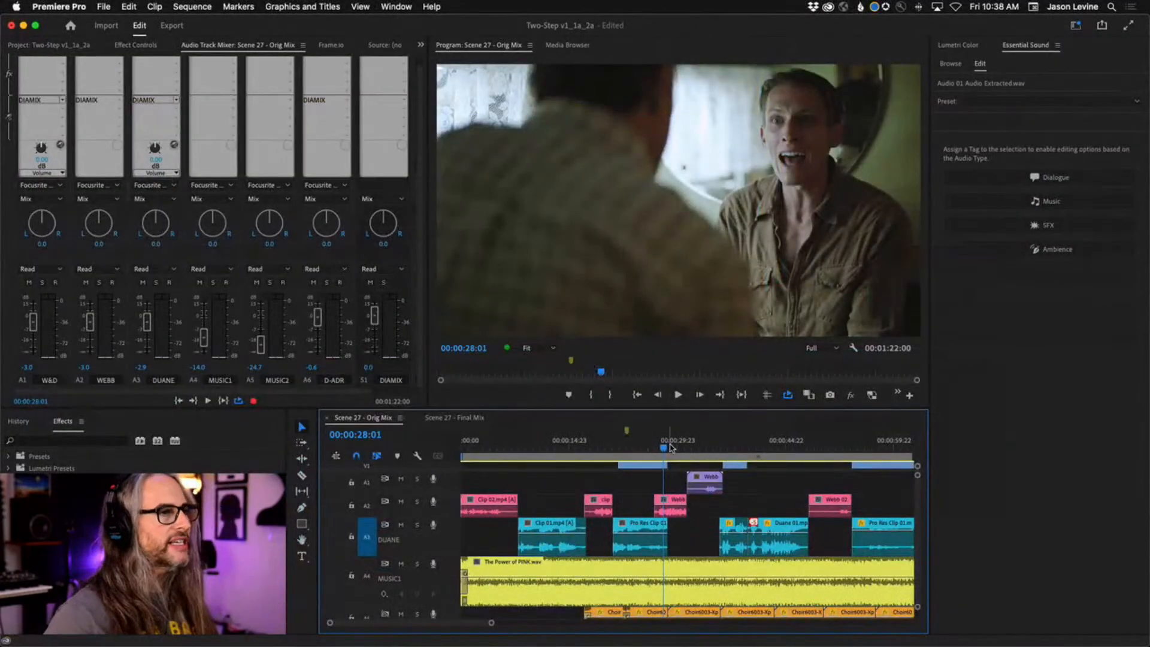
Fit the whole Orig Mix sequence in the timeline, scrub to 00:00:38:10 and return the playhead to the start
key("minus")
mouse_move(629, 448)
left_mouse_down()
mouse_move(664, 449)
mouse_move(651, 448)
left_mouse_up()
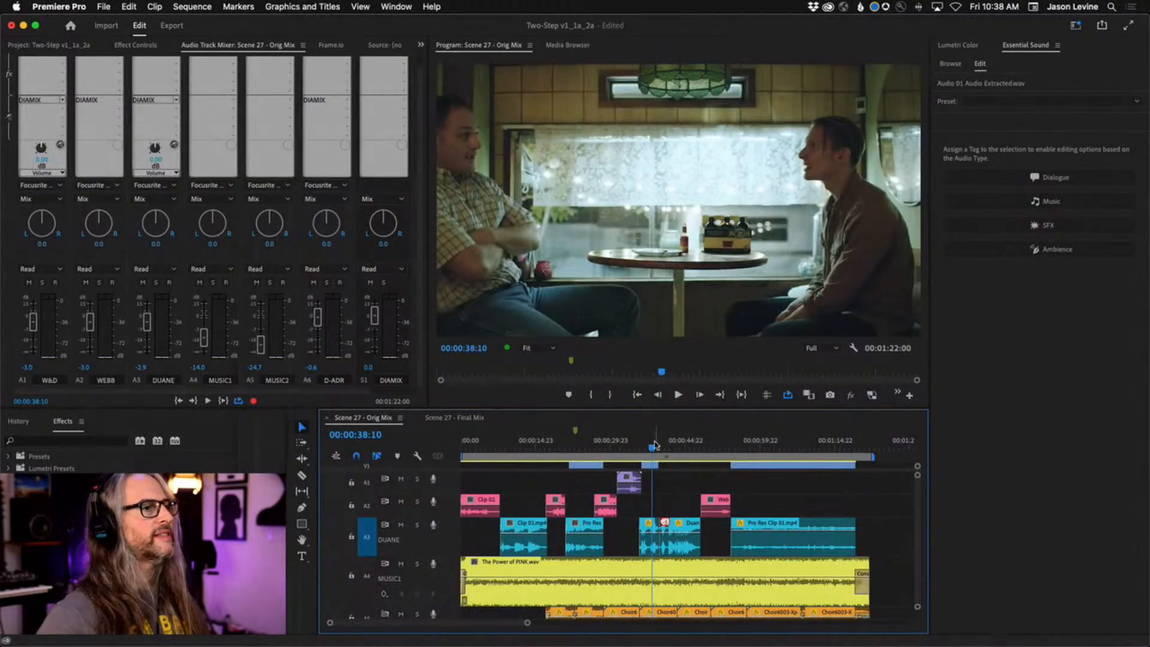
left_click_drag(654, 444, 396, 449)
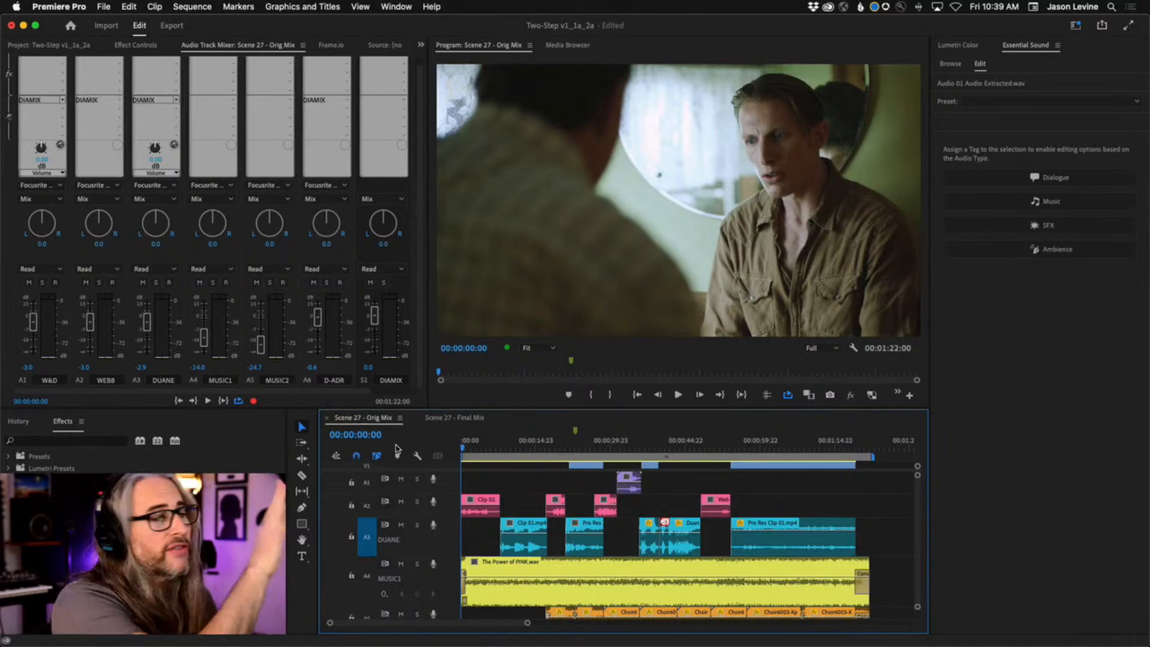
Review the track effects in the Final Mix mixer and play the opening of the Orig Mix sequence for comparison
left_click(460, 418)
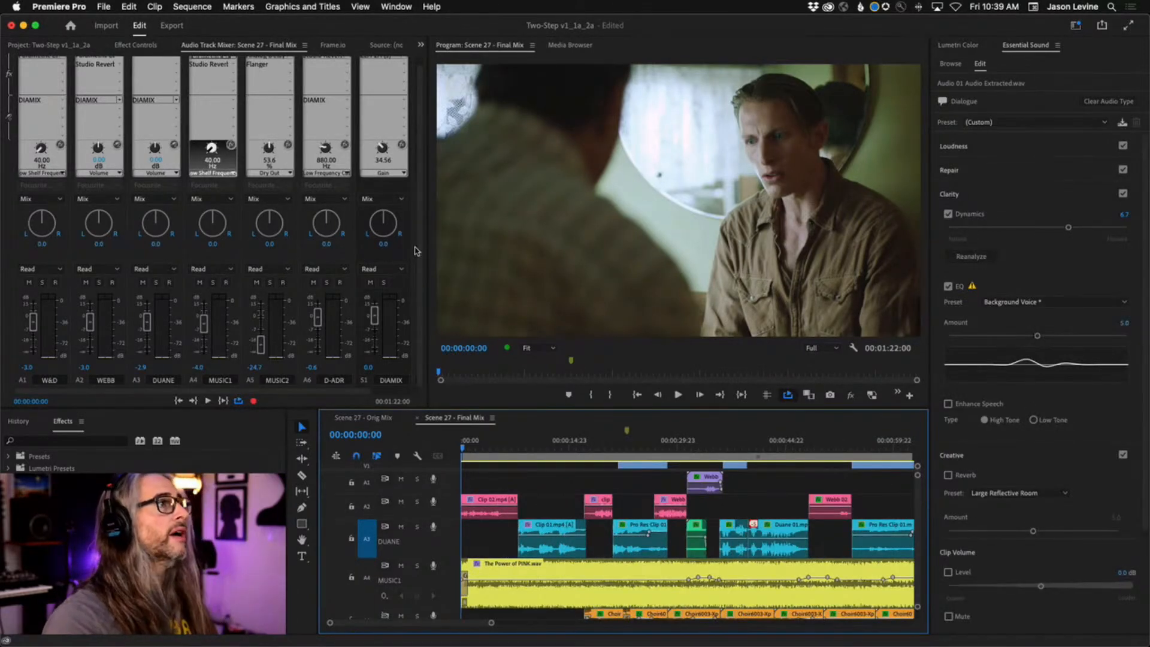
scroll(416, 250, "up", 2)
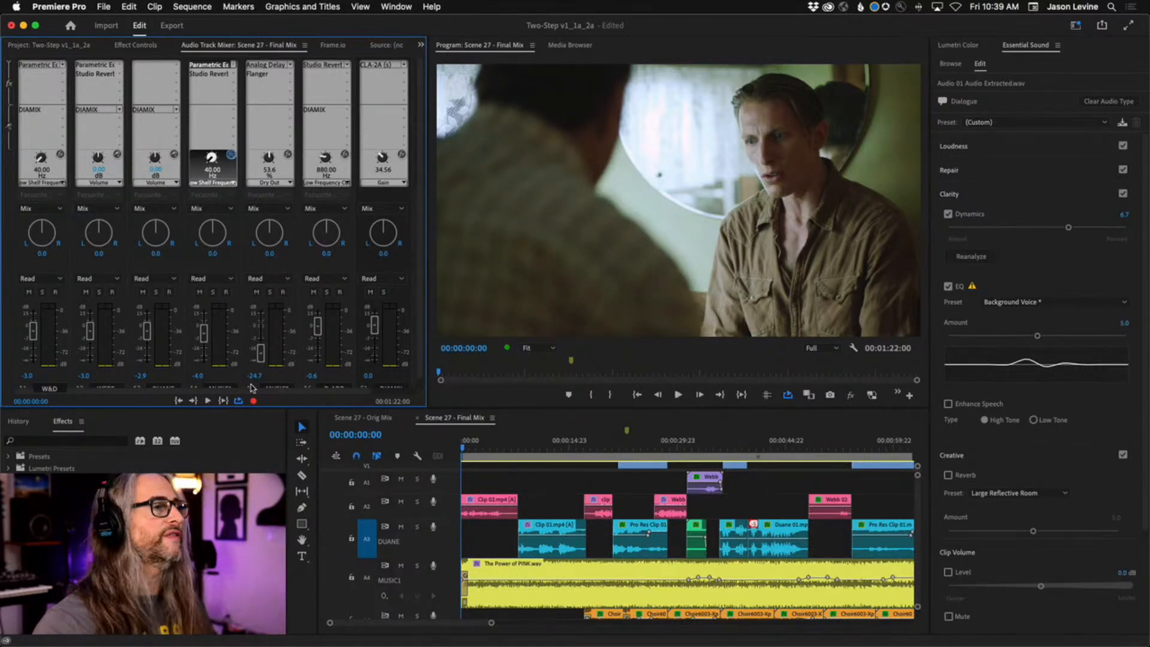
left_click(363, 417)
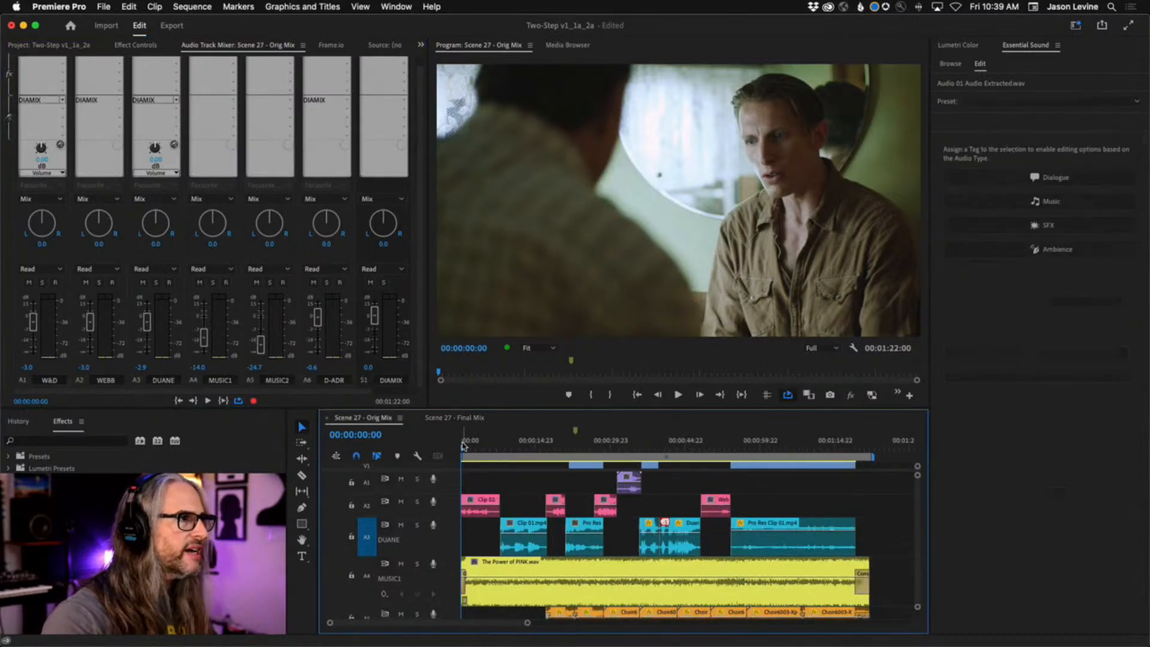
key("space")
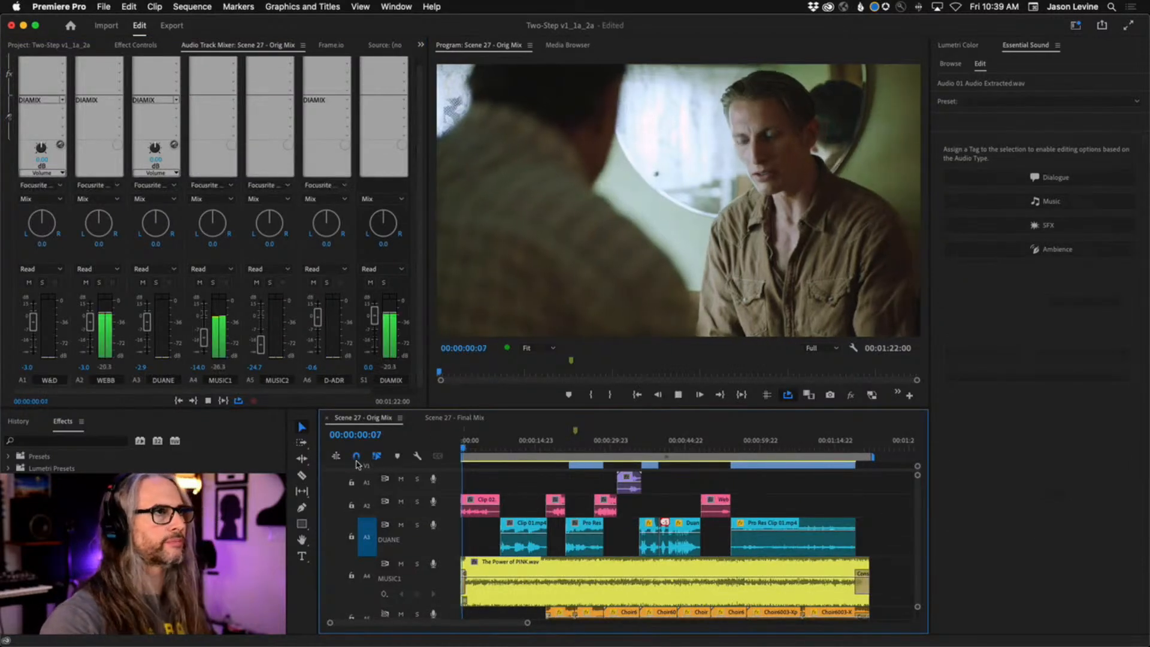
Play the opening of the Final Mix sequence to about 00:00:15:21 and return the playhead to the start
left_click(454, 418)
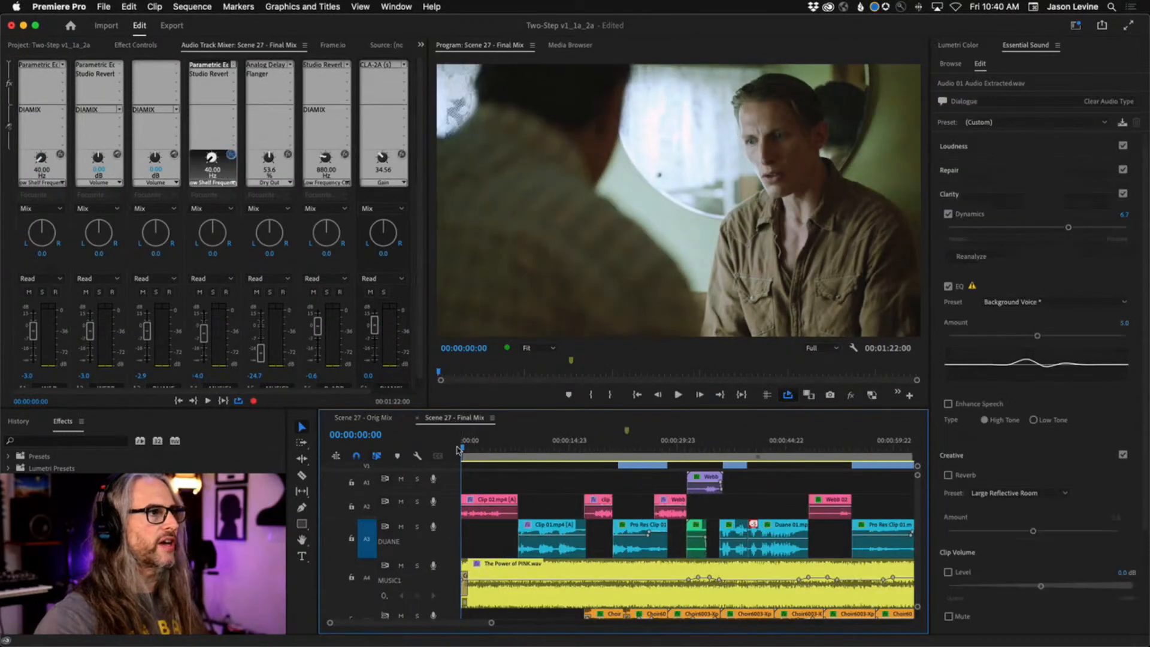
key("space")
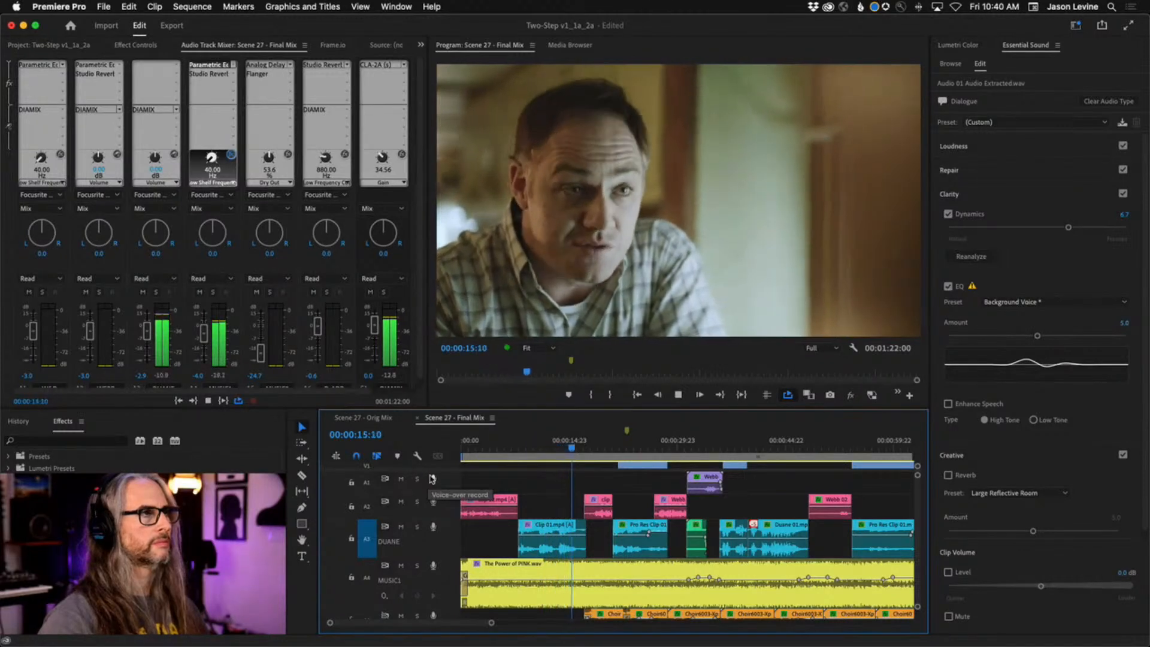
key("space")
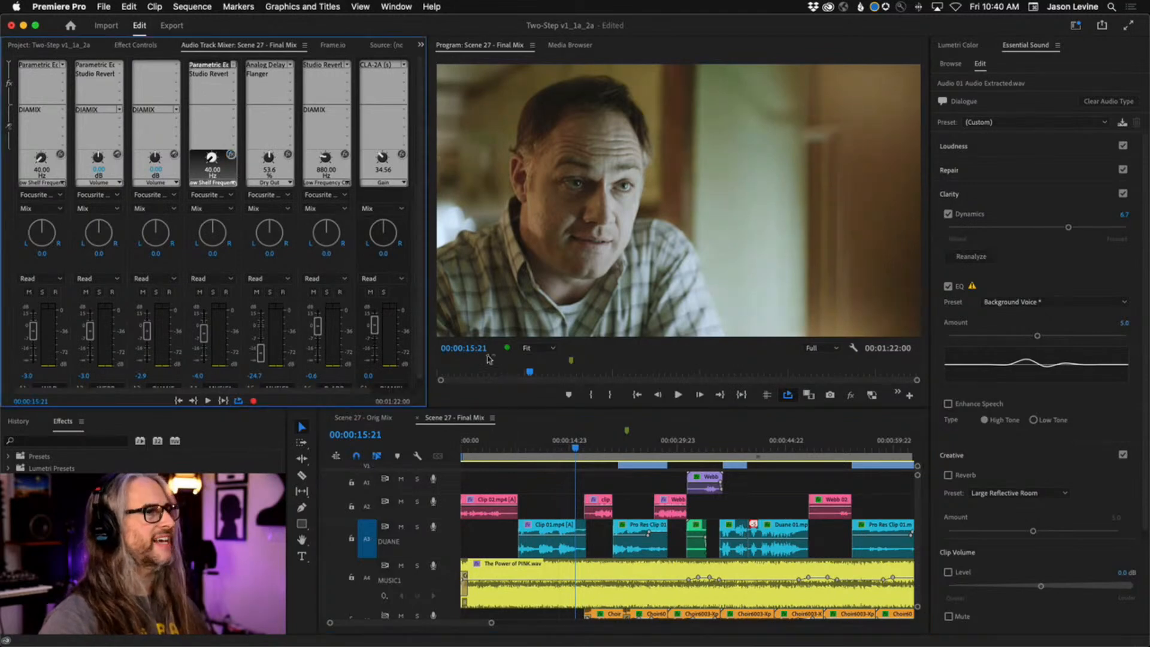
left_click_drag(576, 448, 518, 449)
key("Home")
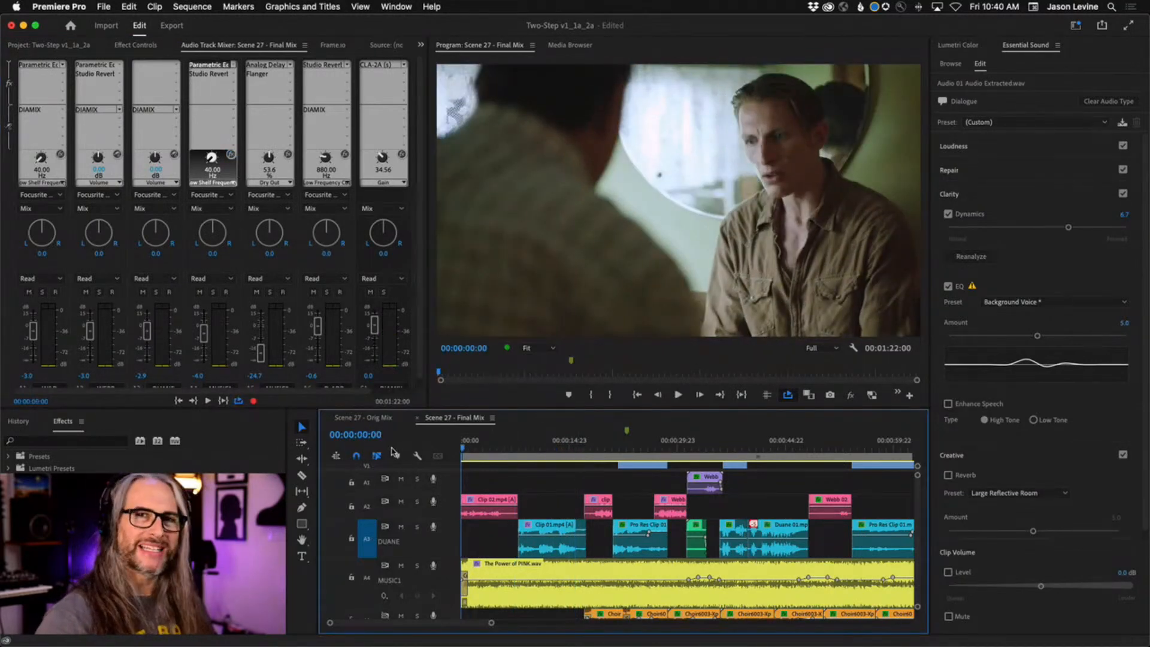
Select the The Power of PINK.wav music clip, play the whole Final Mix sequence, and place the playhead at 00:00:46:02
left_click(556, 593)
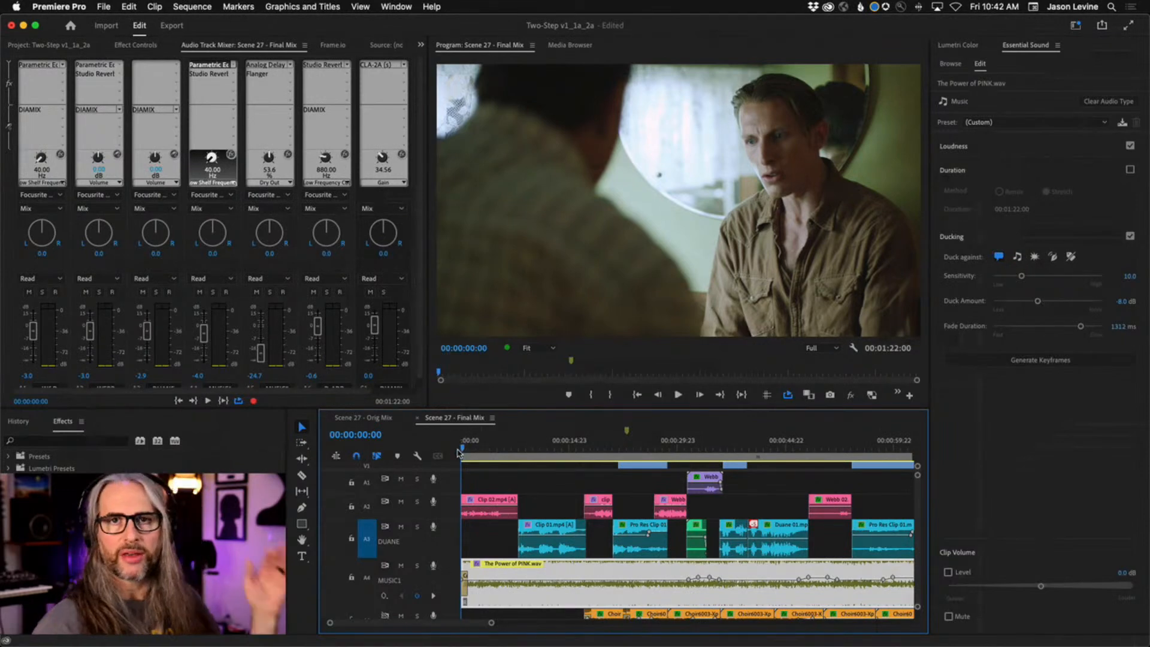
key("minus")
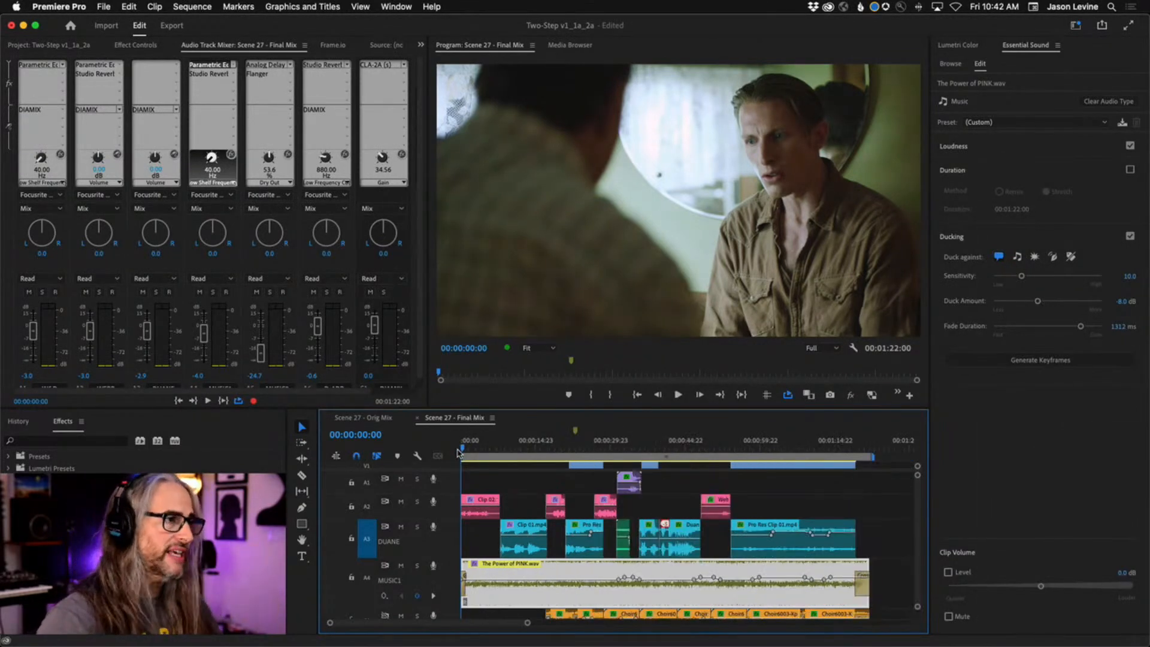
key("space")
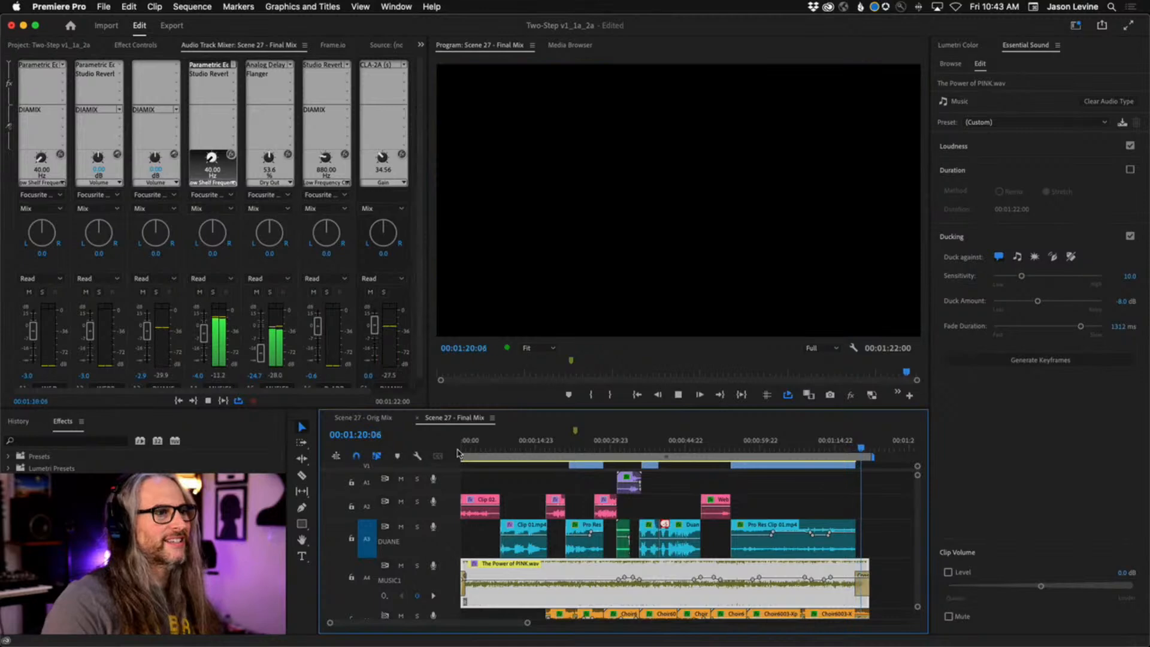
key("space")
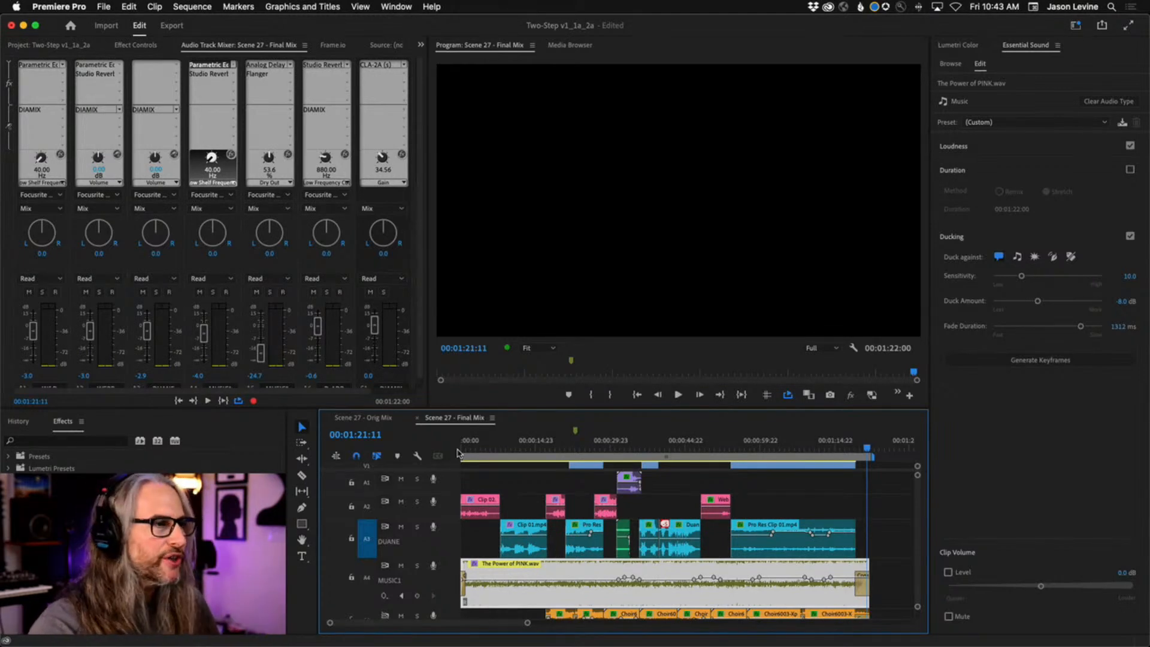
left_click(695, 441)
left_click_drag(695, 446, 692, 445)
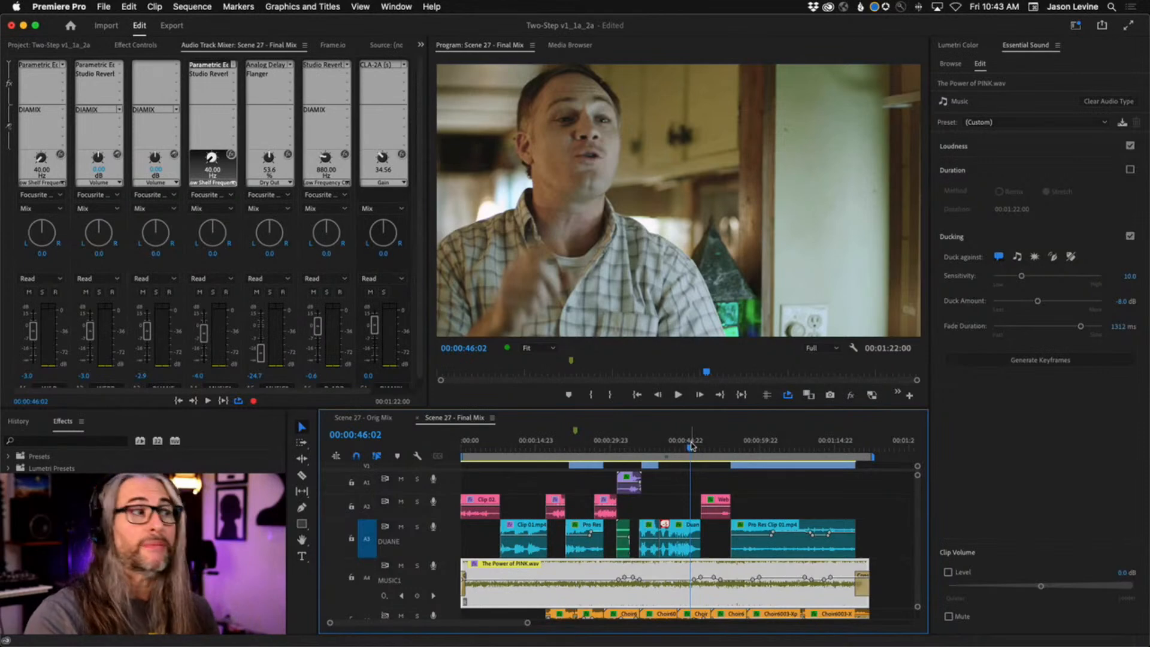
Play the Final Mix from 00:00:46:02 to about 00:00:55:07 and examine the volume keyframes on the music and choir tracks
key("space")
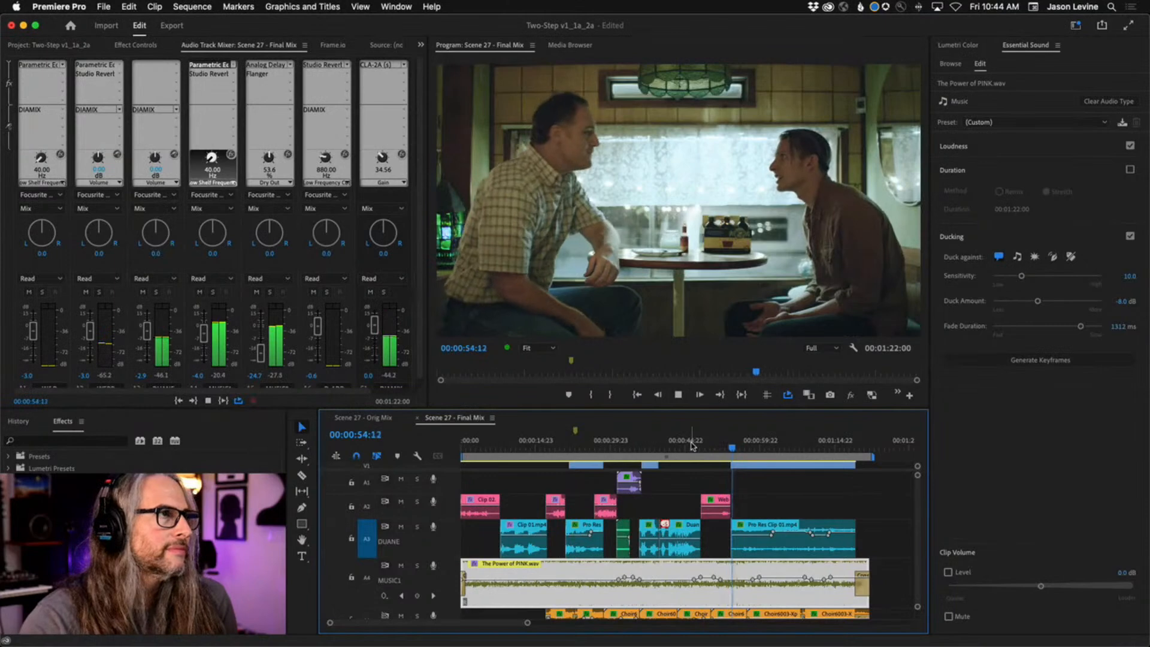
key("space")
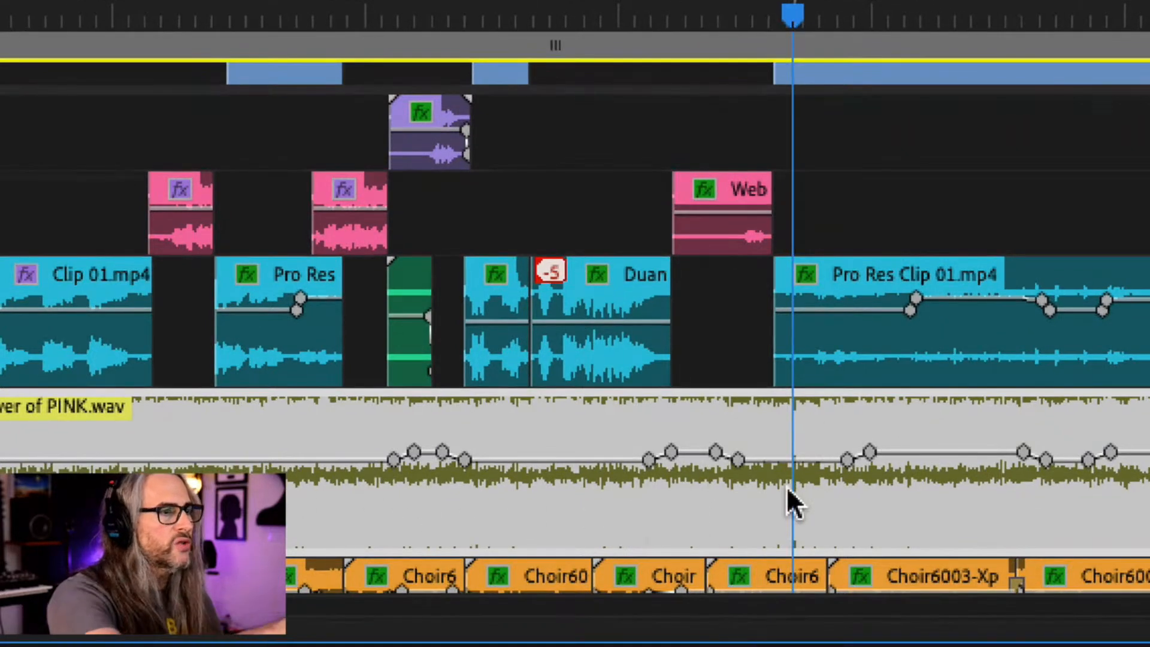
scroll(786, 486, "down", 3)
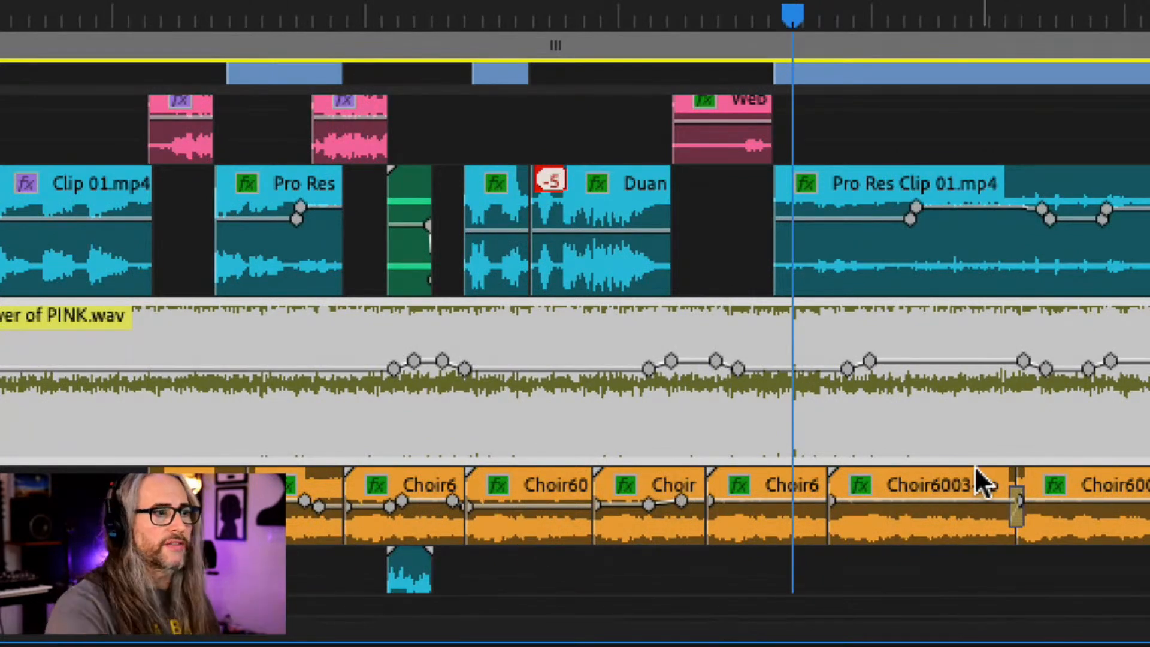
scroll(976, 466, "up", 3)
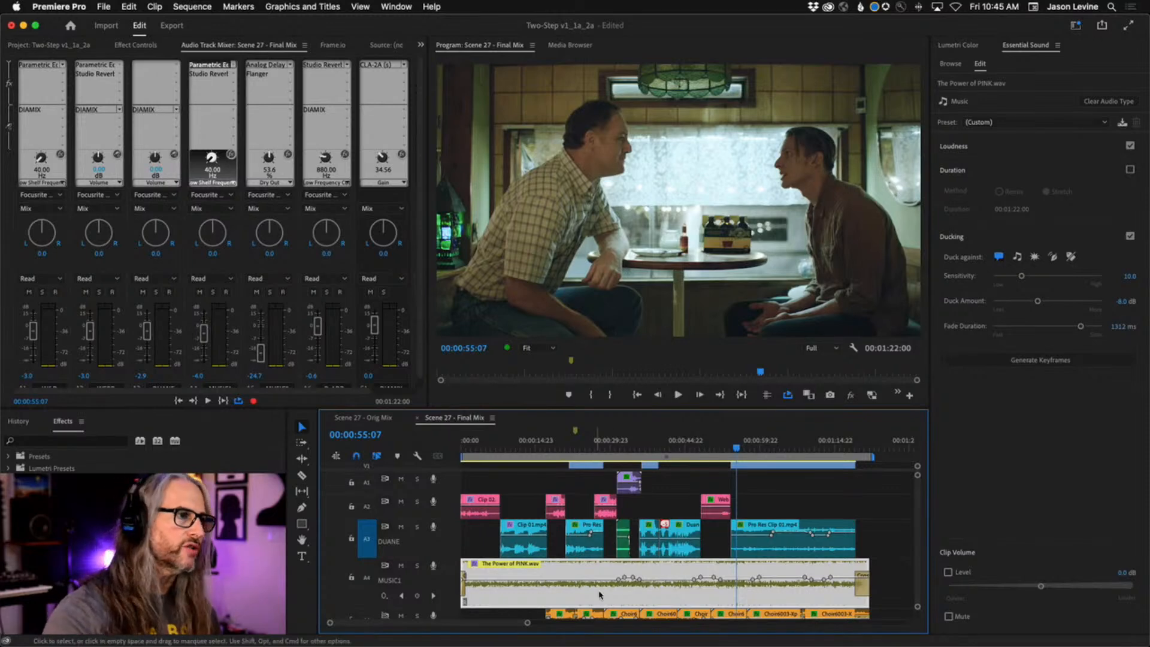
Select the Clip 01.mp4 dialogue clip on the DUANE track, review its Clarity EQ presets, and inspect the audio effects applied to it
left_click(517, 532)
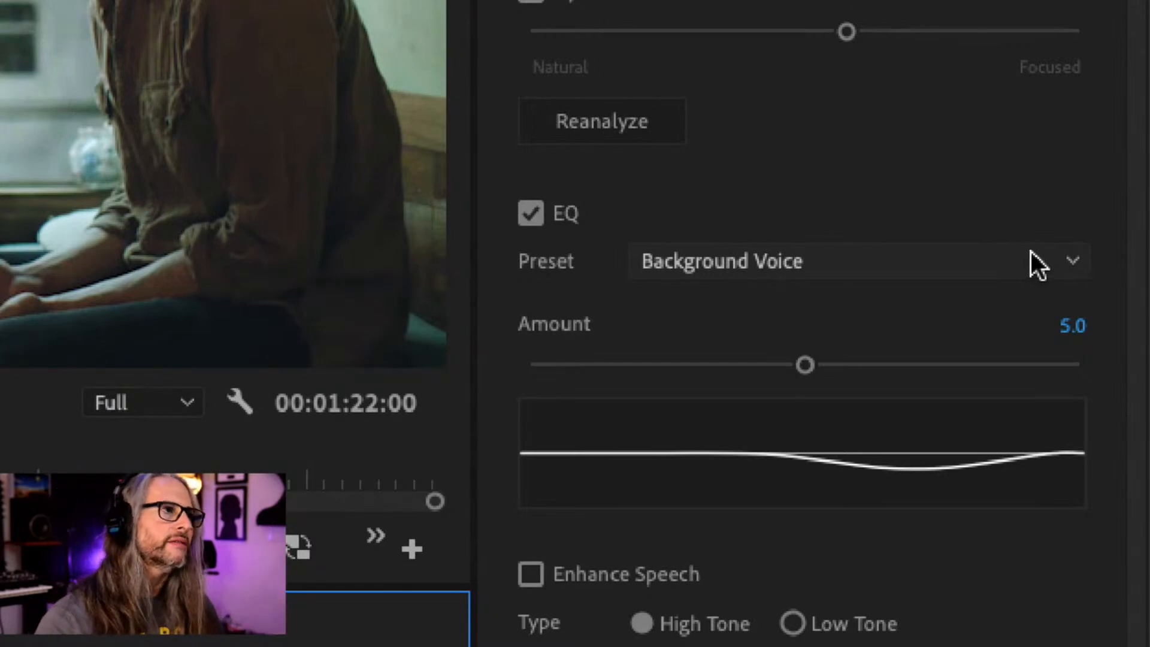
left_click(1036, 264)
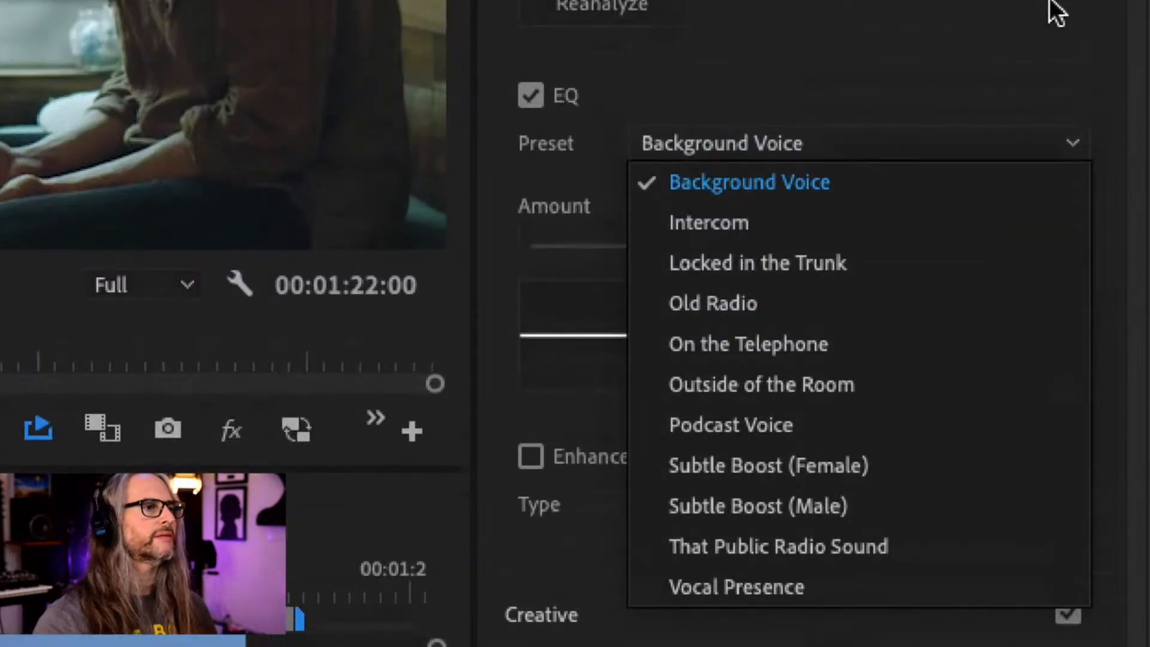
left_click(1016, 78)
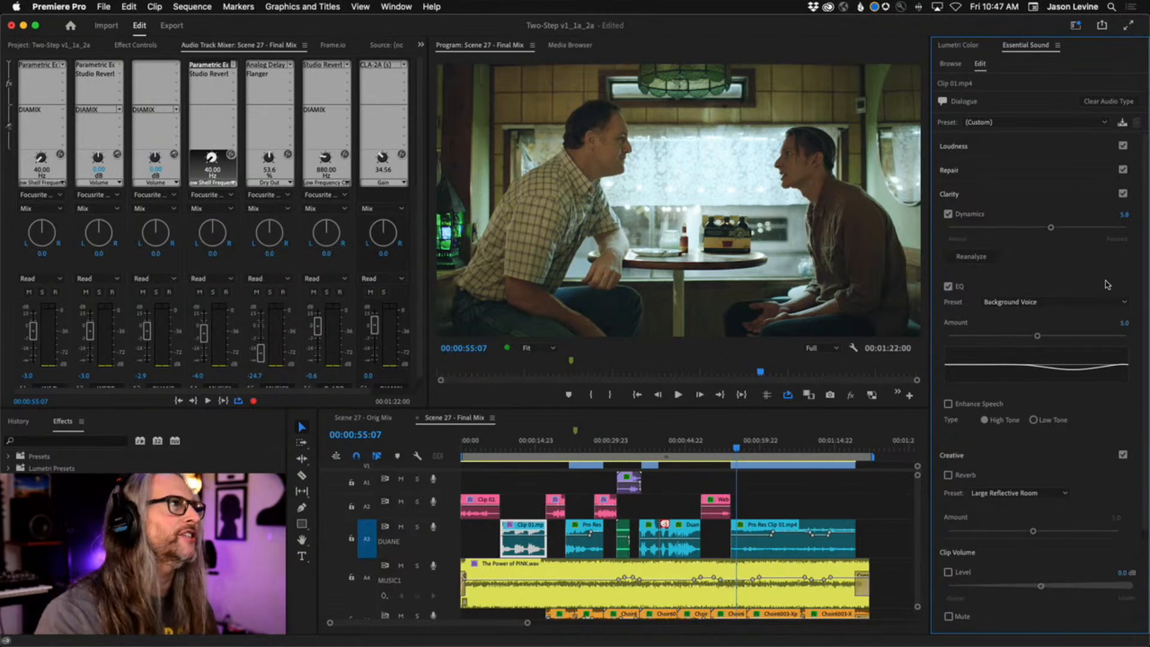
left_click(131, 46)
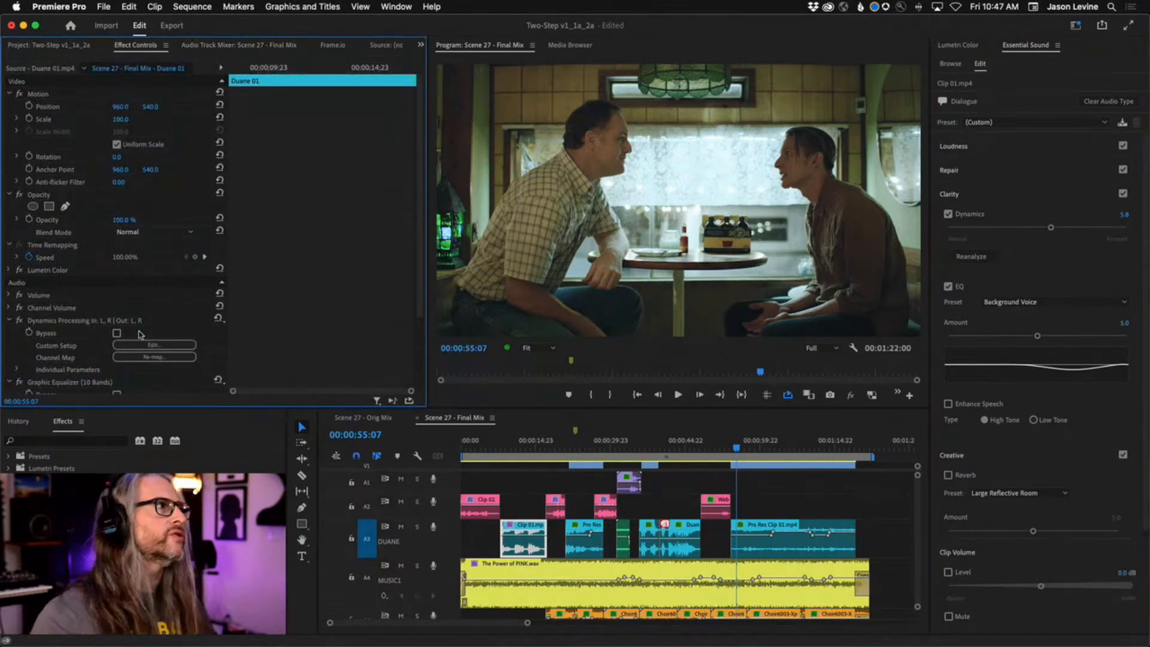
scroll(139, 334, "down", 1)
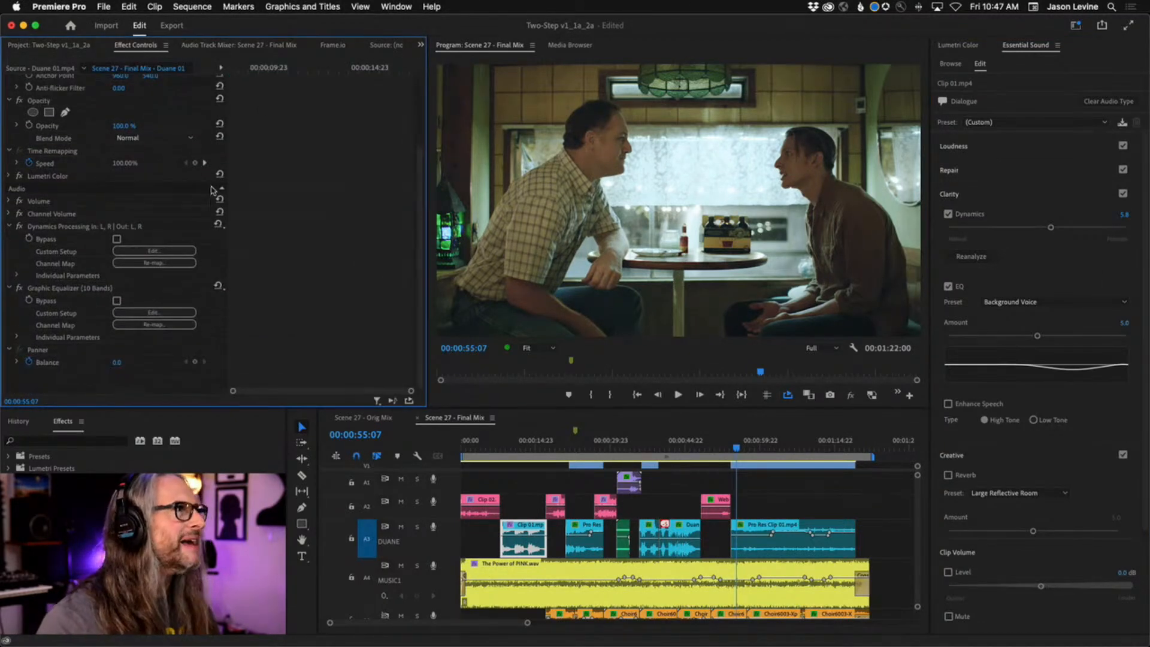
Inspect the CLA-2A compressor on the DIAMIX submix in the Final Mix track mixer, and close its editor
left_click(240, 44)
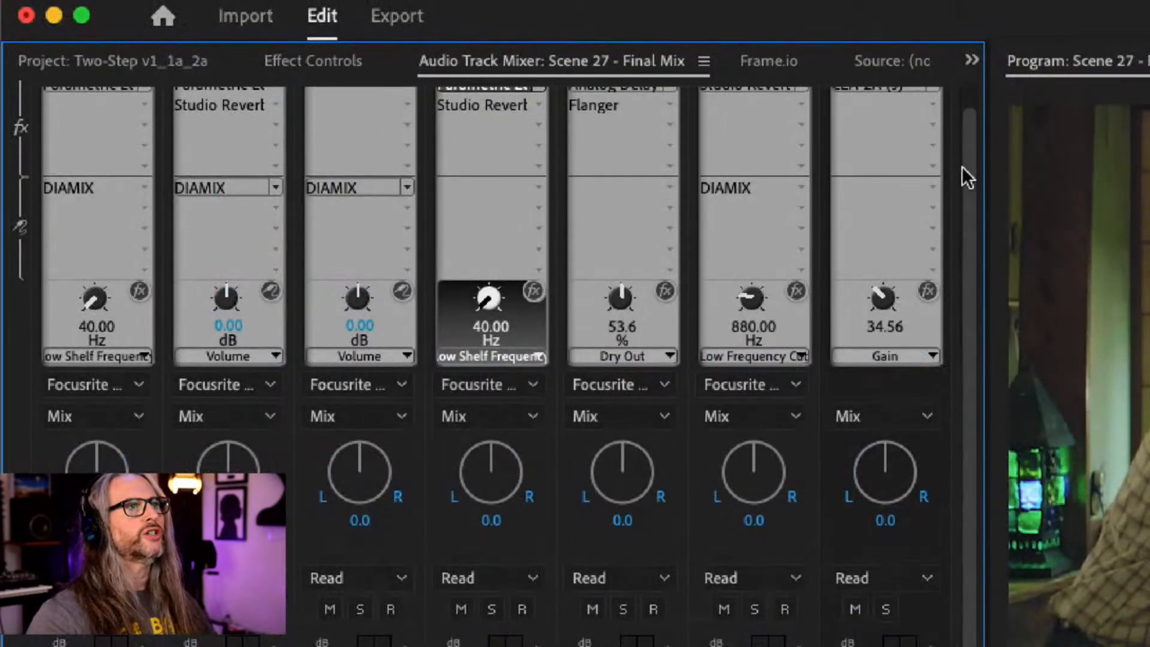
left_click_drag(966, 166, 968, 113)
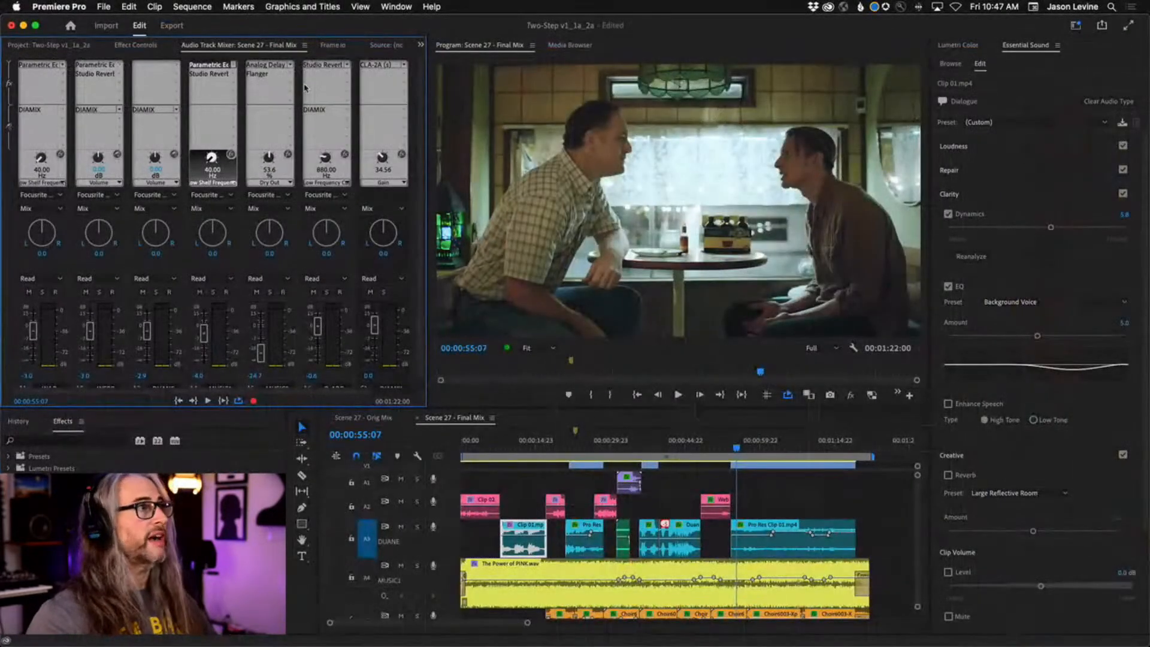
double_click(377, 65)
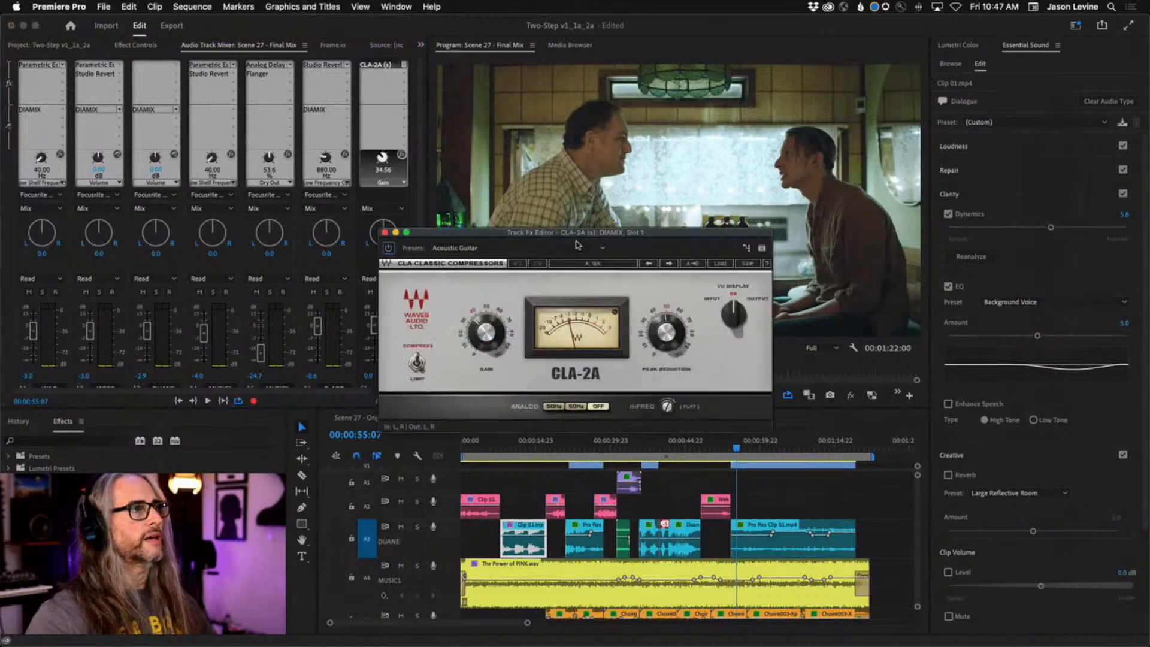
left_click_drag(577, 244, 659, 198)
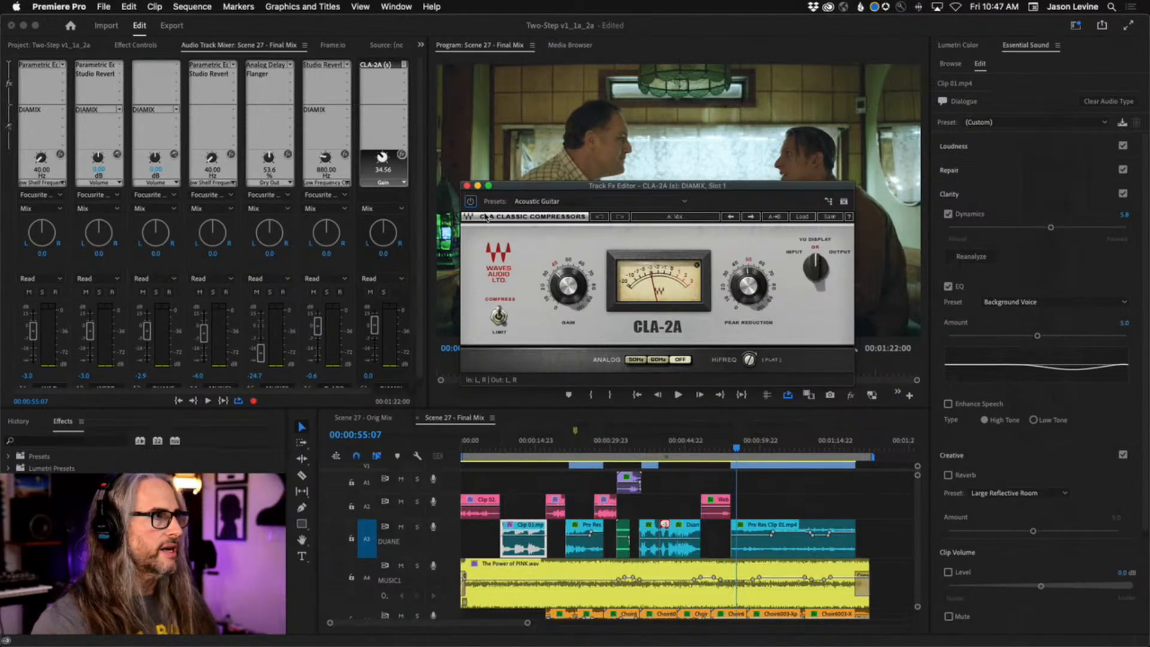
left_click(468, 187)
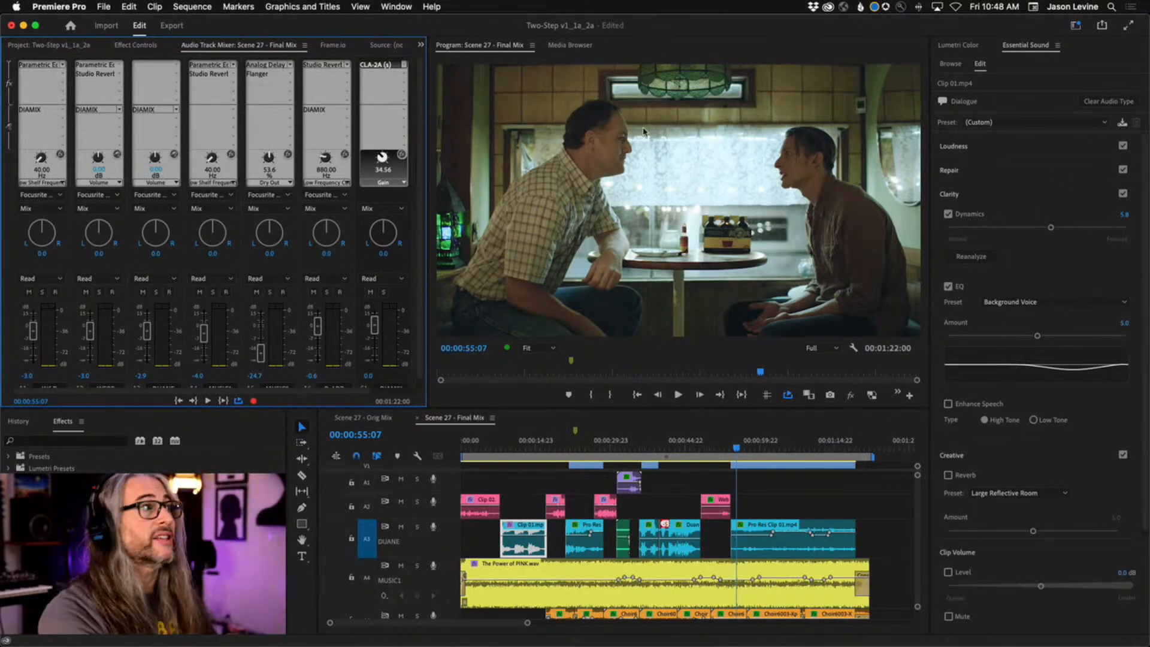
Show the effects of Clip 01.mp4 and play it from 00:00:08:04 to about 00:00:10:02
left_click(145, 47)
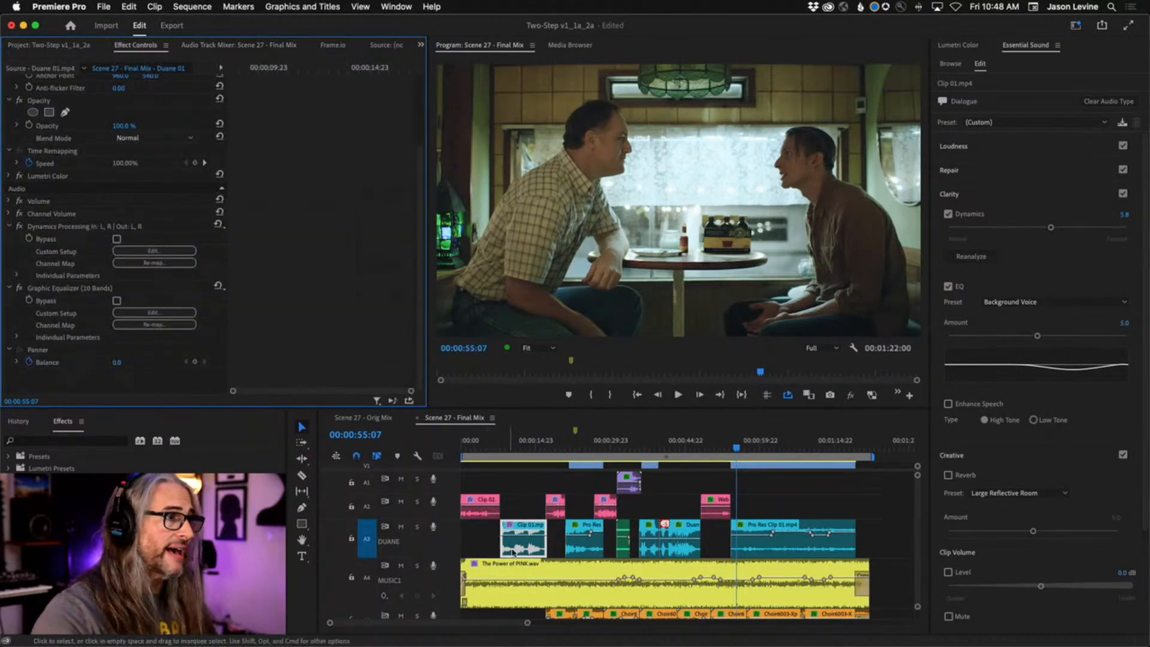
left_click(502, 444)
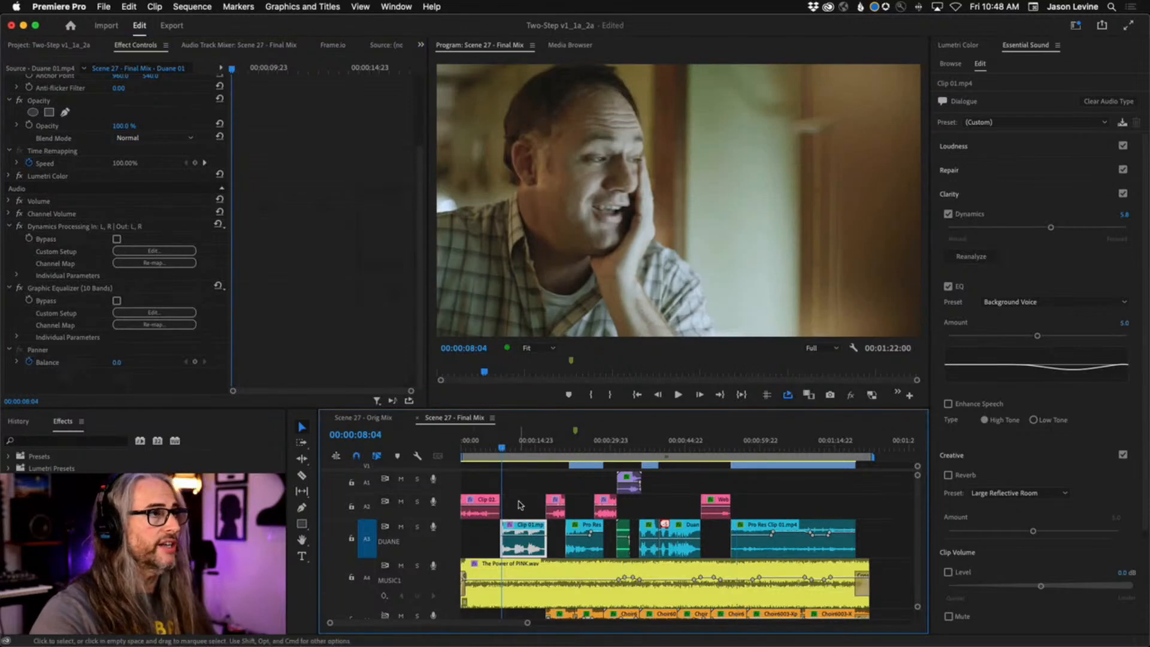
key("space")
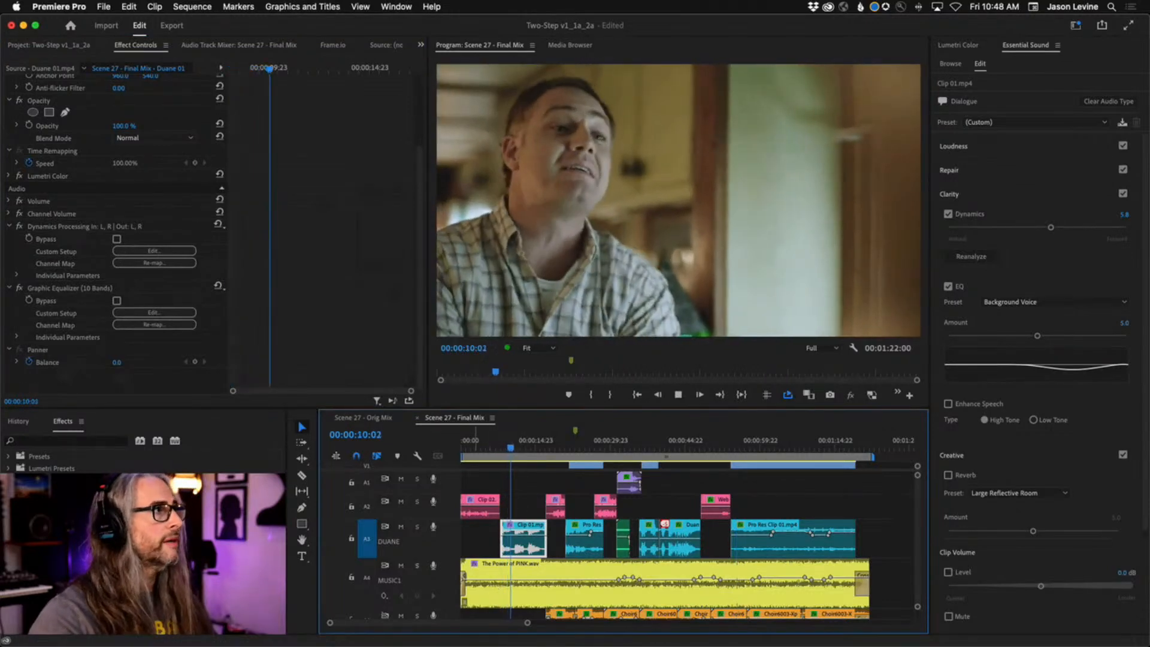
key("space")
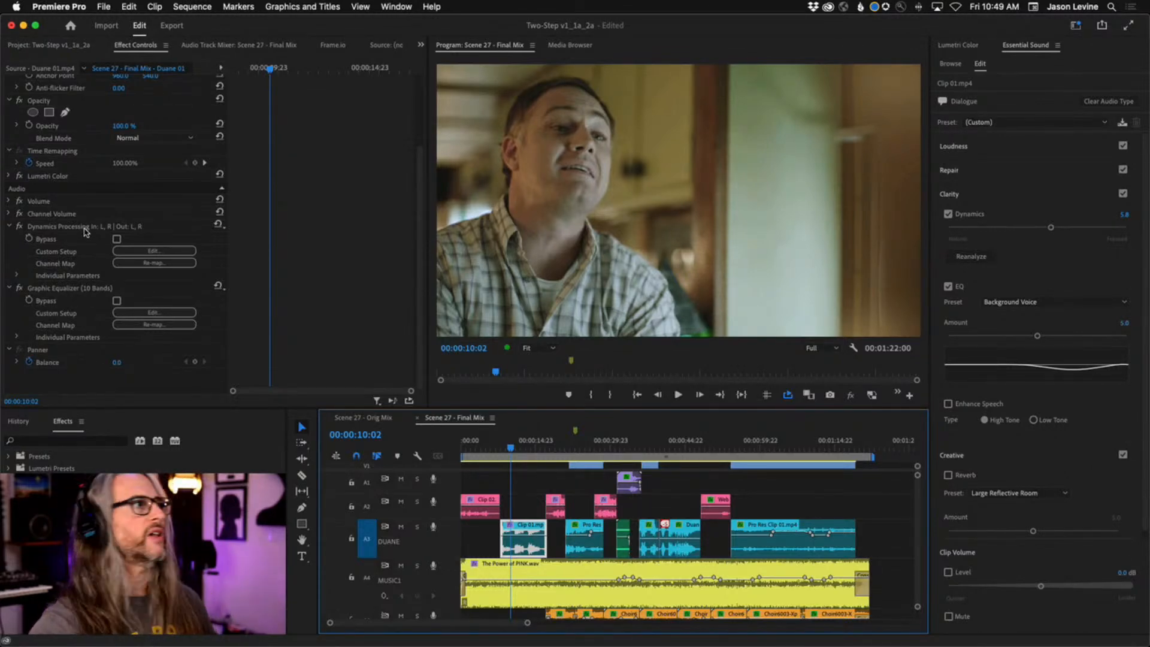
Open the Dynamics Processing editor of Clip 01.mp4, solo the DUANE track, play the clip, and place the playhead at 00:00:11:13
left_click(144, 255)
left_click_drag(504, 146, 569, 38)
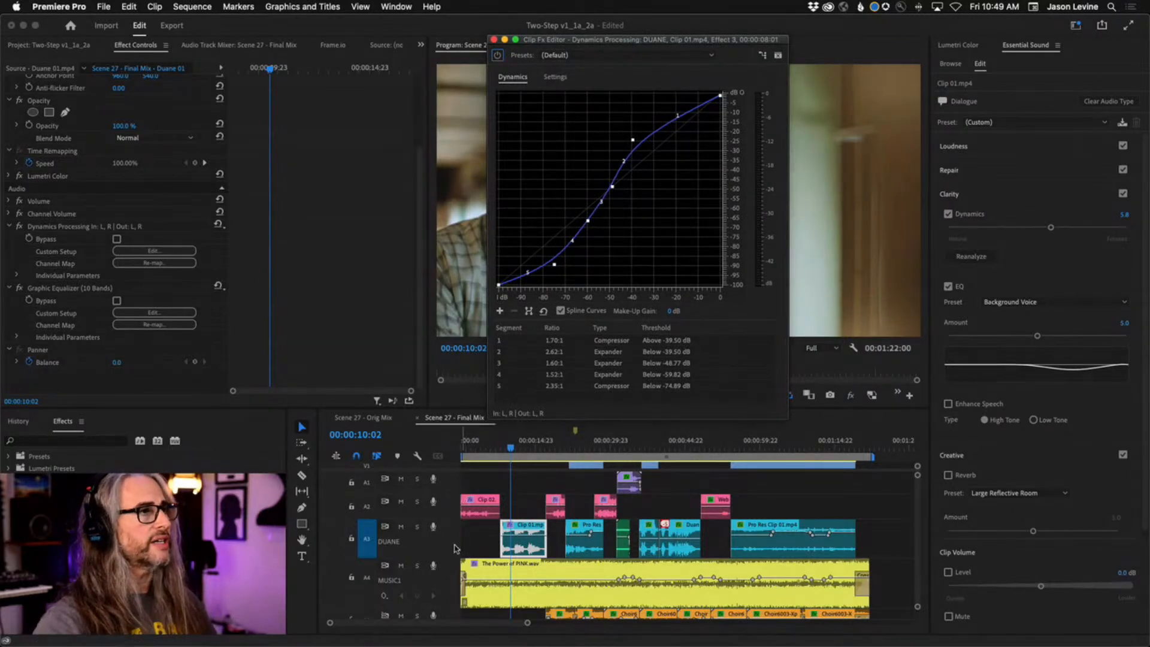
left_click(417, 526)
key("space")
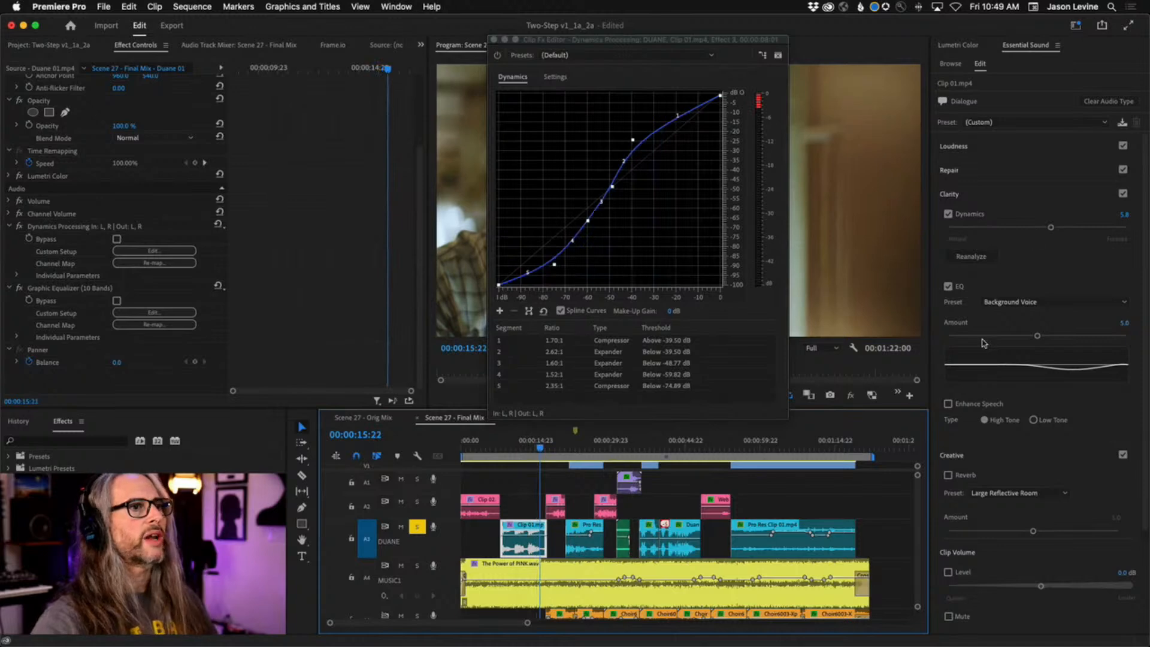
left_click(519, 443)
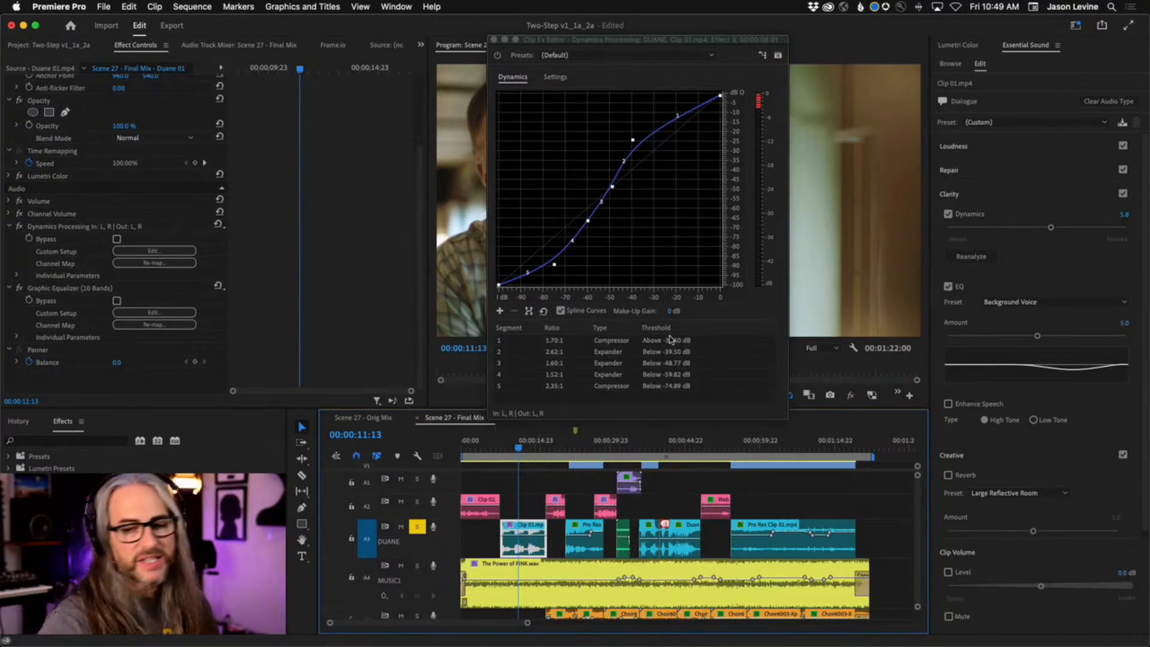
Browse the Dynamics Processing presets without changing them, try a Clarity Dynamics amount of 7.3, and undo it
left_click(666, 55)
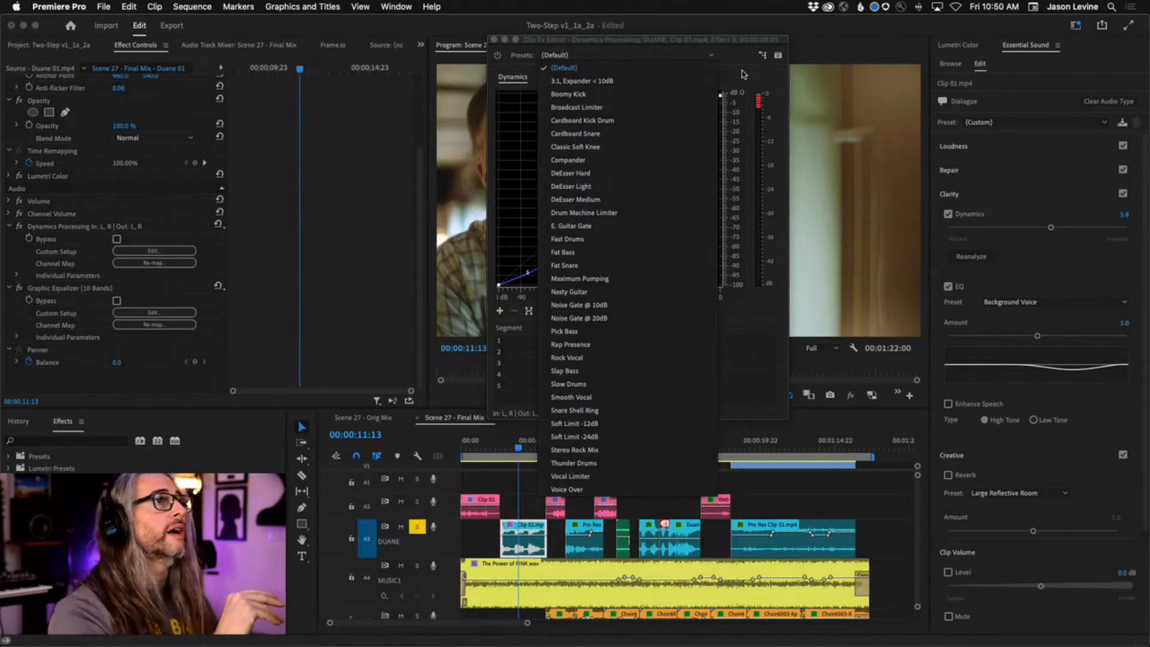
left_click(734, 57)
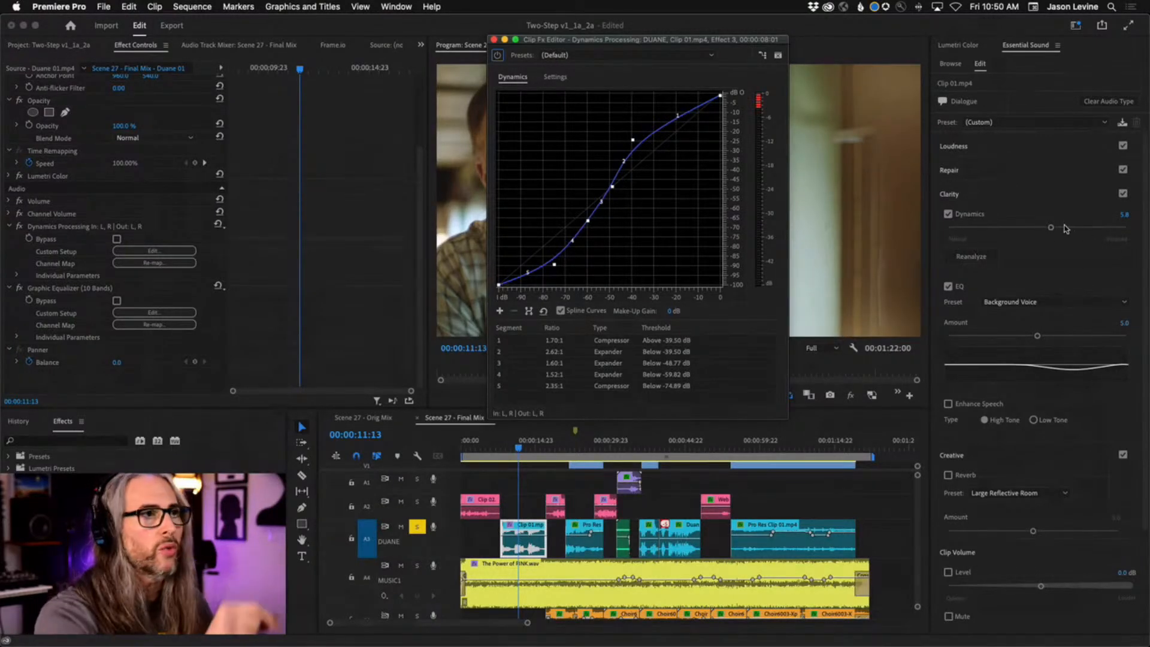
left_click_drag(1050, 228, 1077, 232)
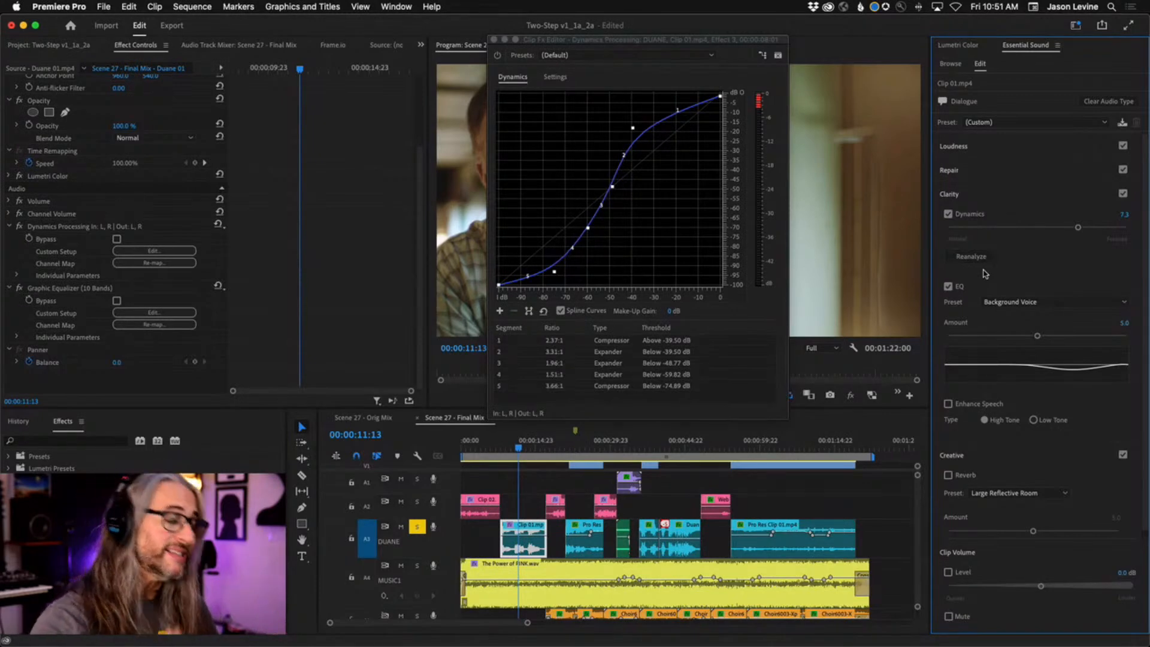
key("super+z")
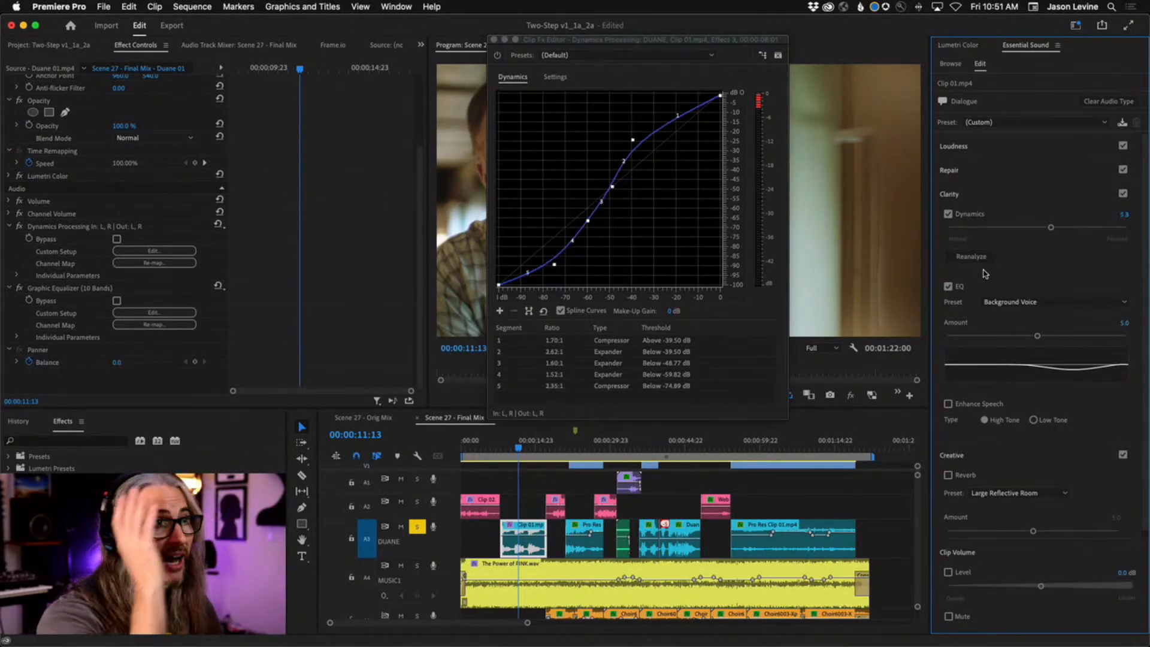
Review the attack, release and band-limiting settings of Dynamics Processing, return to its curve, and close the editor
left_click(546, 78)
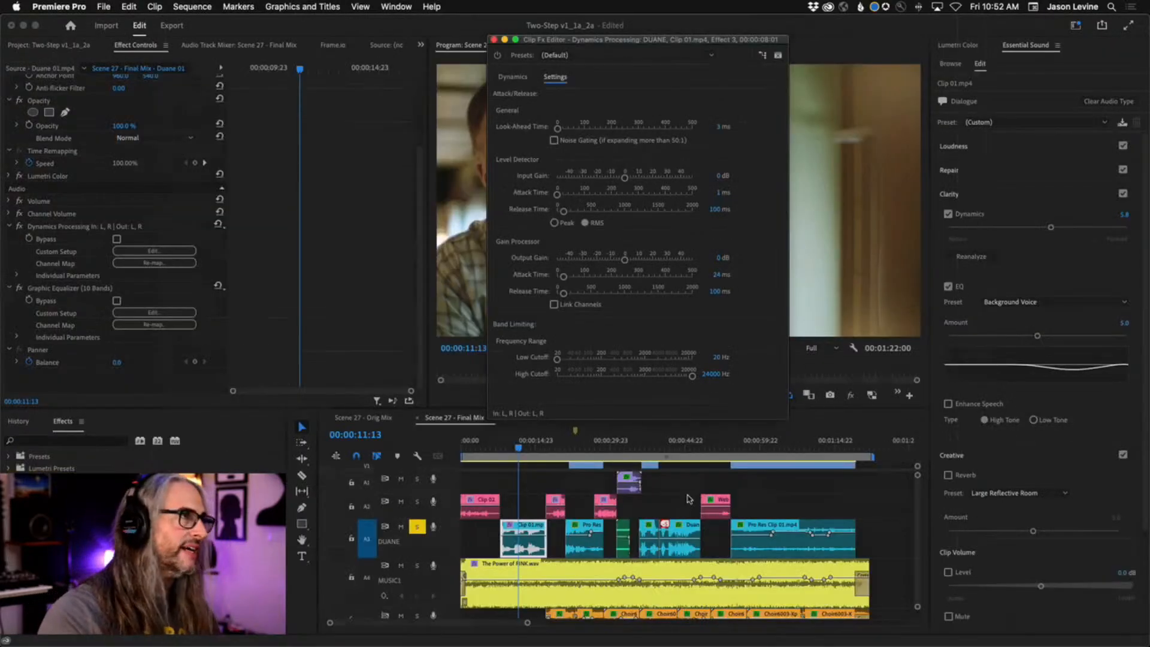
left_click(511, 77)
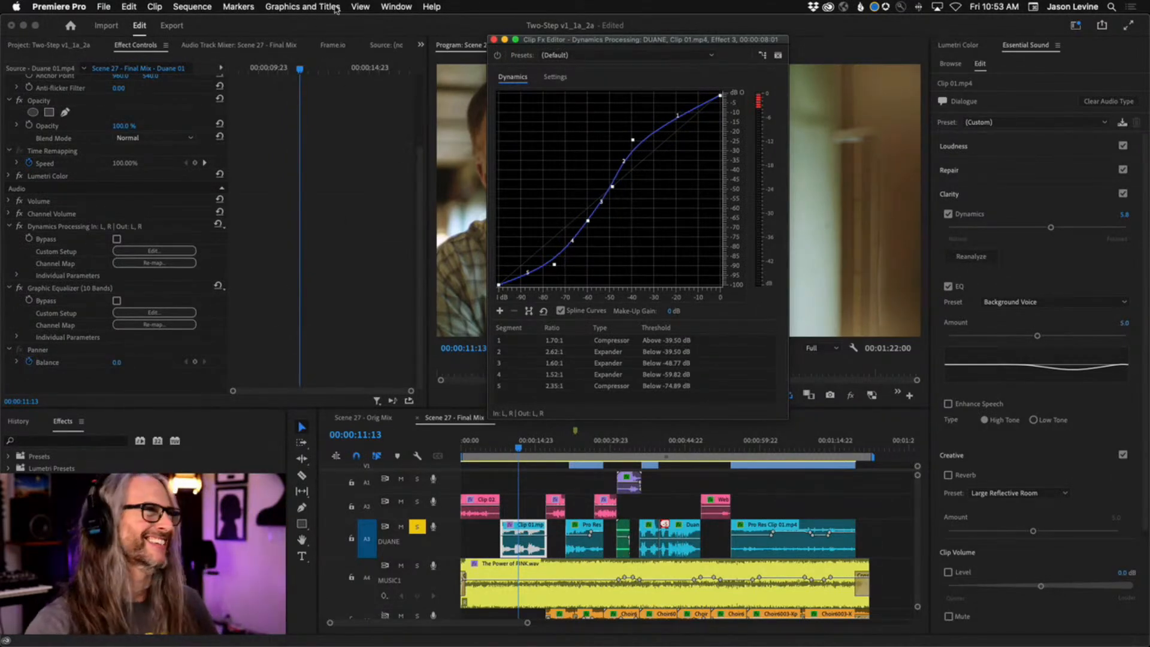
left_click(493, 39)
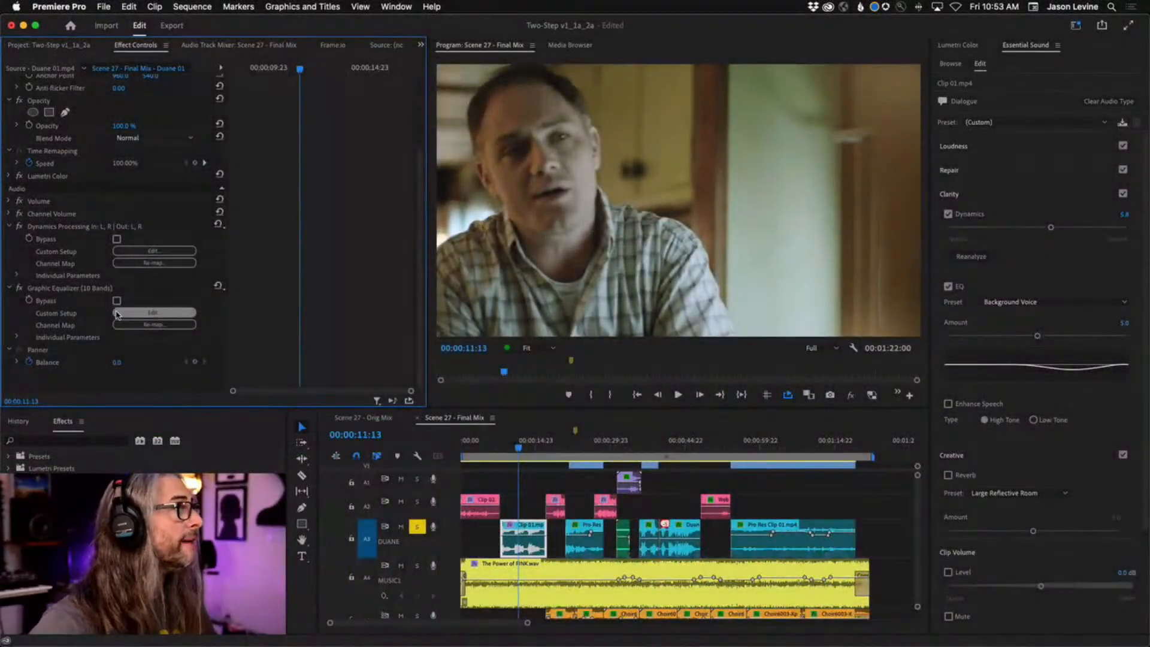
In the Graphic Equalizer of Clip 01.mp4, set the 8k band to -0.5 and the >16k Hz band to 9.6, and close the editor
left_click(160, 318)
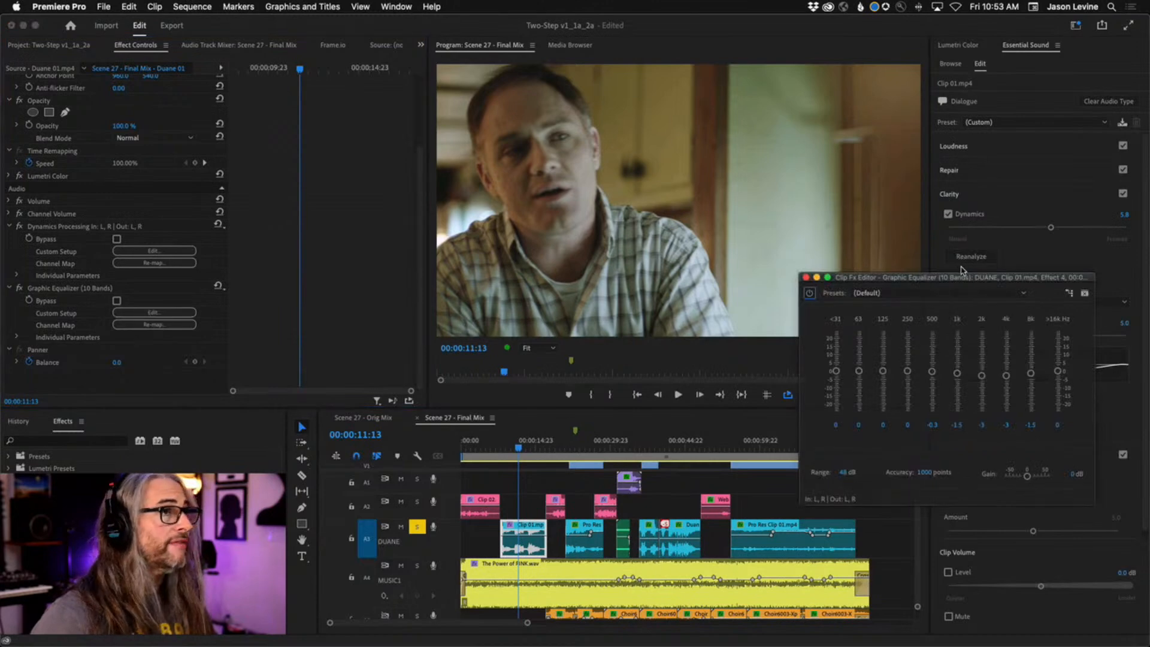
left_click_drag(918, 281, 649, 174)
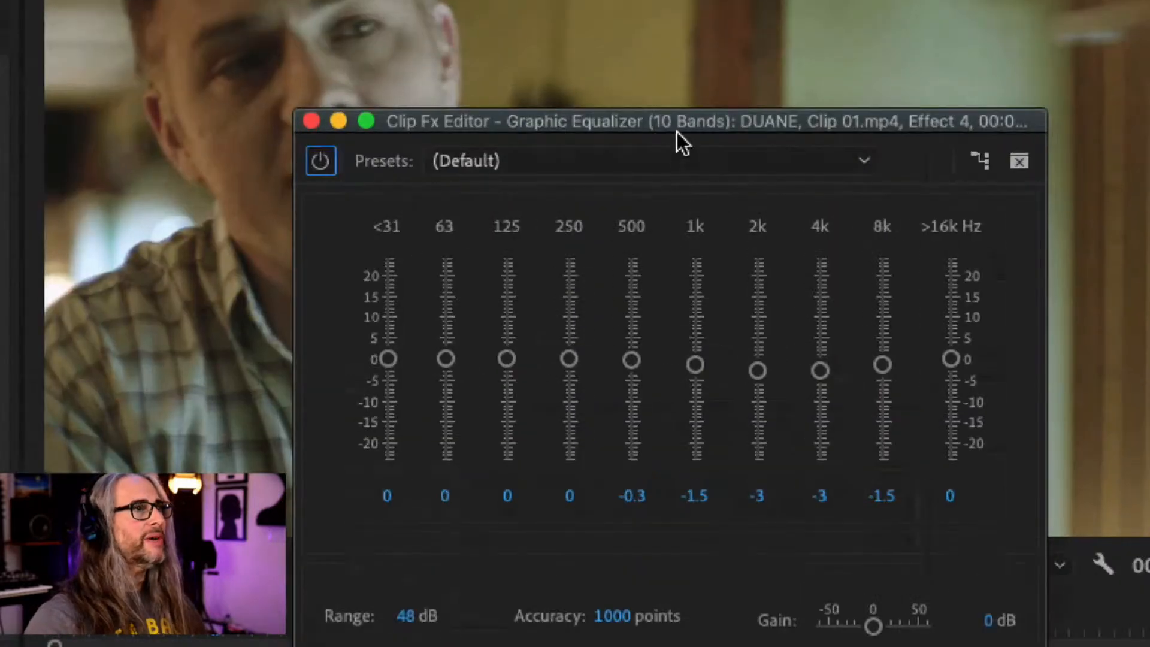
left_click_drag(676, 131, 656, 52)
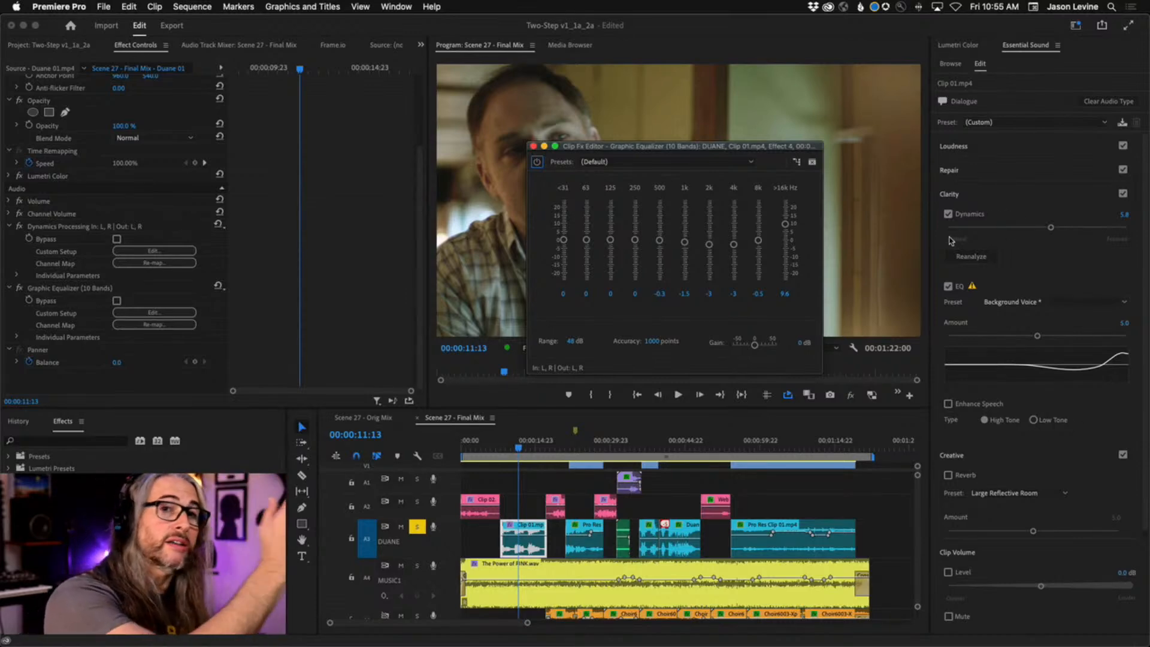
left_click(532, 146)
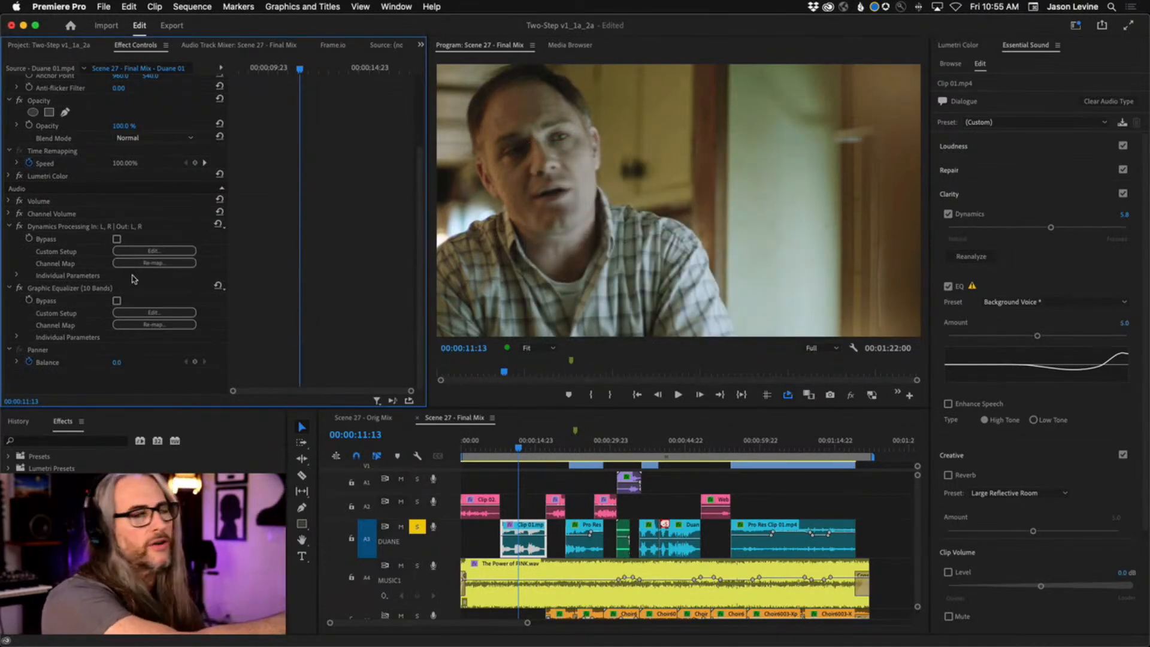
Expand the Graphic Equalizer's individual parameters, examine the EQ band values, and reveal the EQ Band 1 slider
left_click(16, 337)
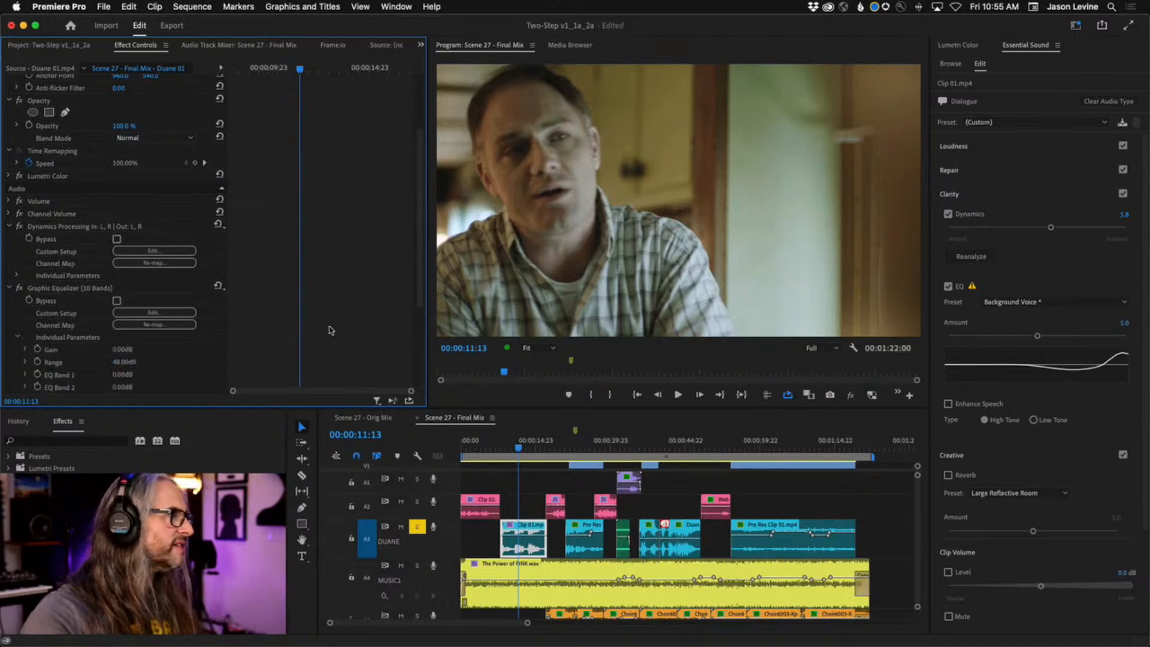
scroll(419, 328, "down", 3)
scroll(419, 328, "down", 3)
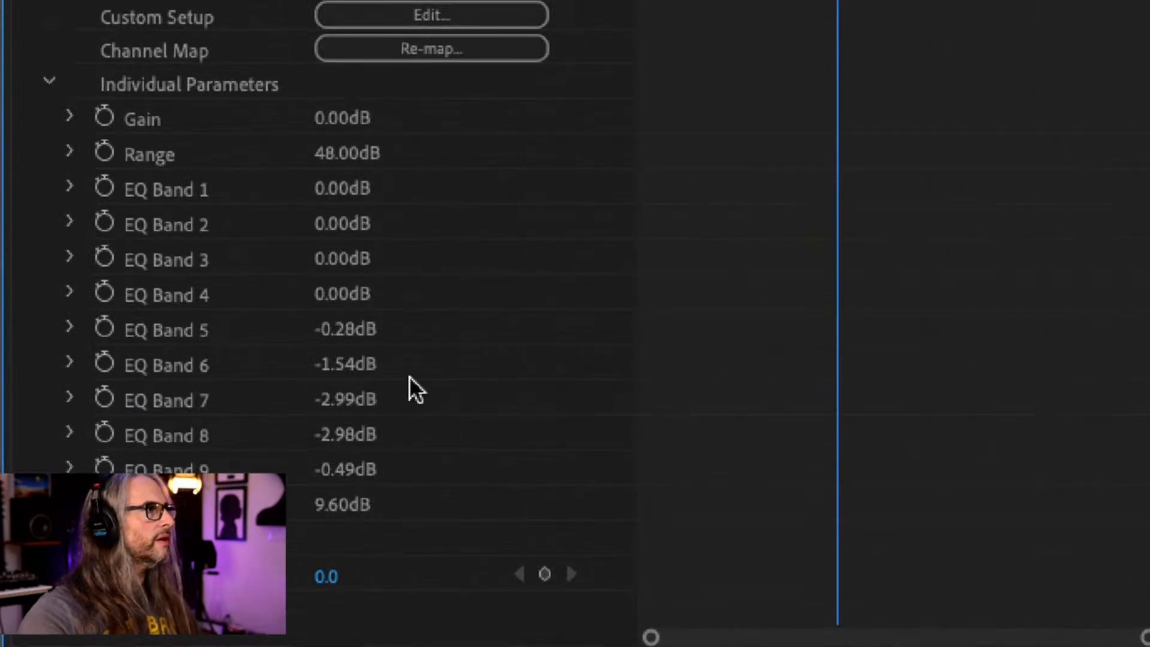
left_click(70, 185)
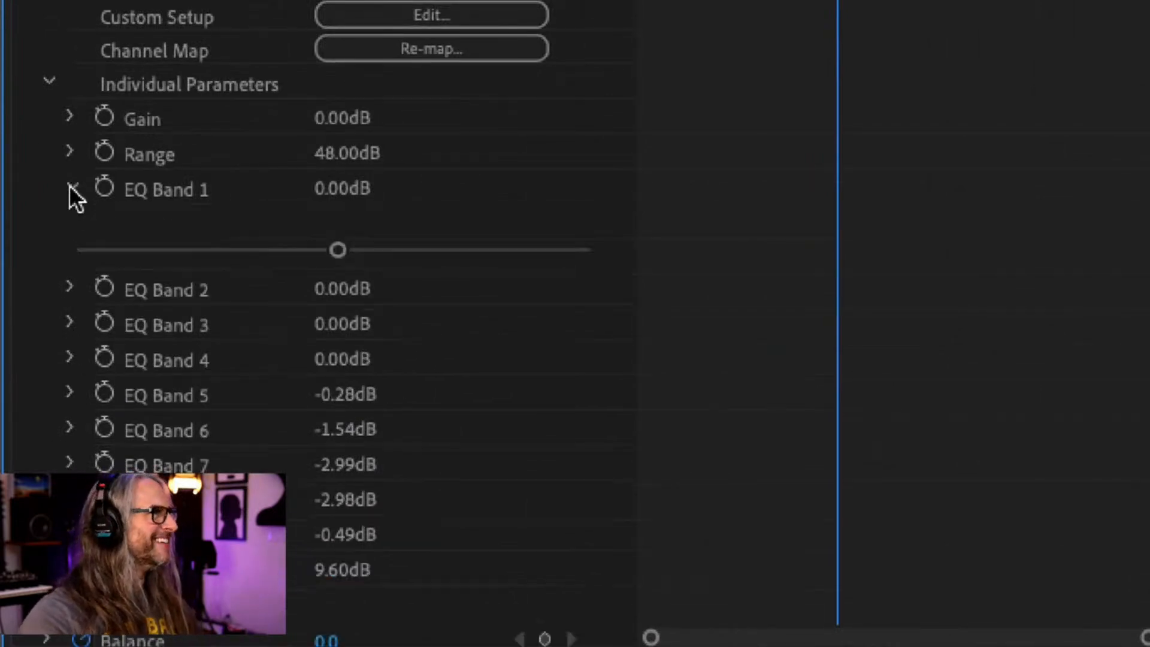
Collapse the Graphic Equalizer's individual parameters, review its band sliders in the editor, and close the editor
left_click(70, 188)
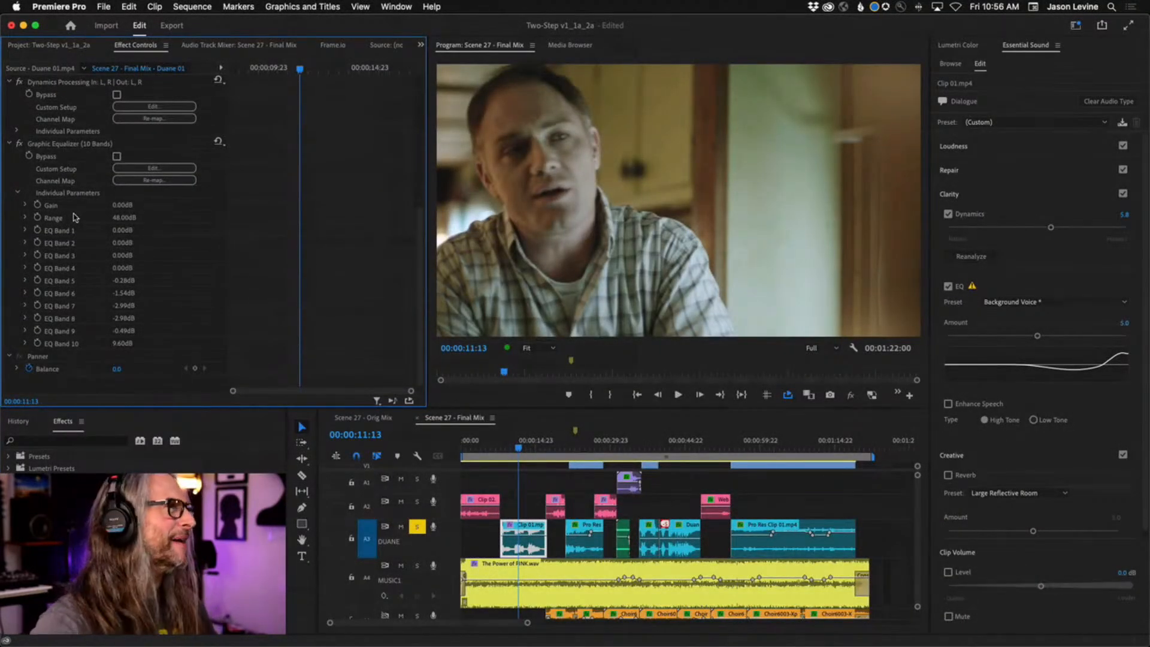
left_click(18, 192)
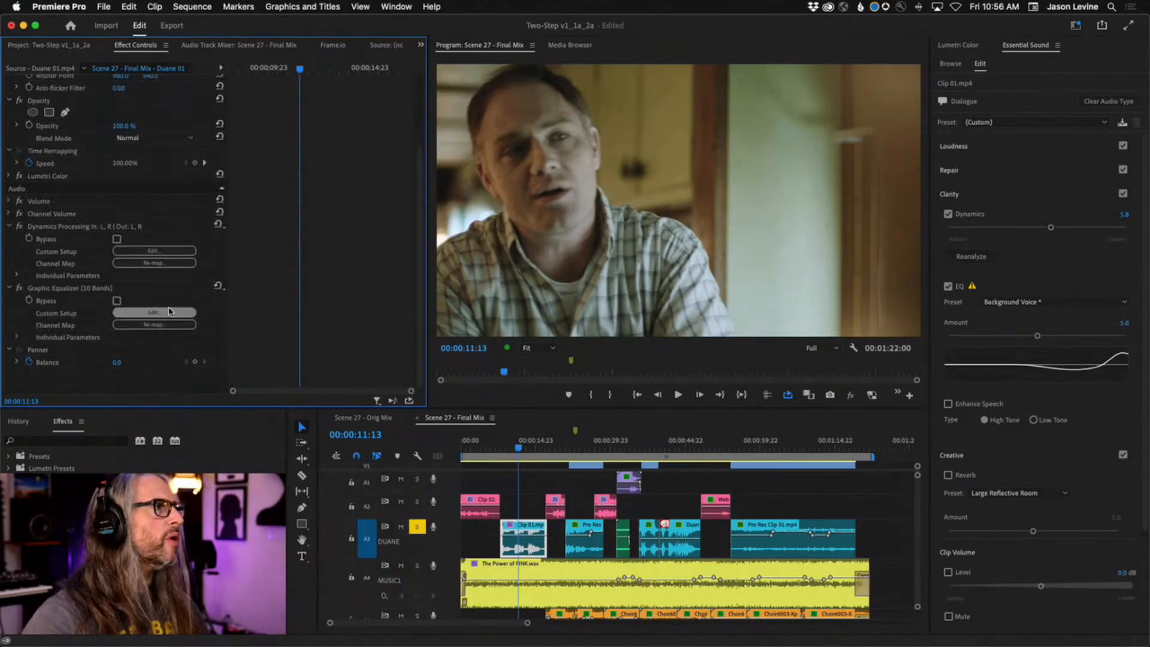
left_click(169, 311)
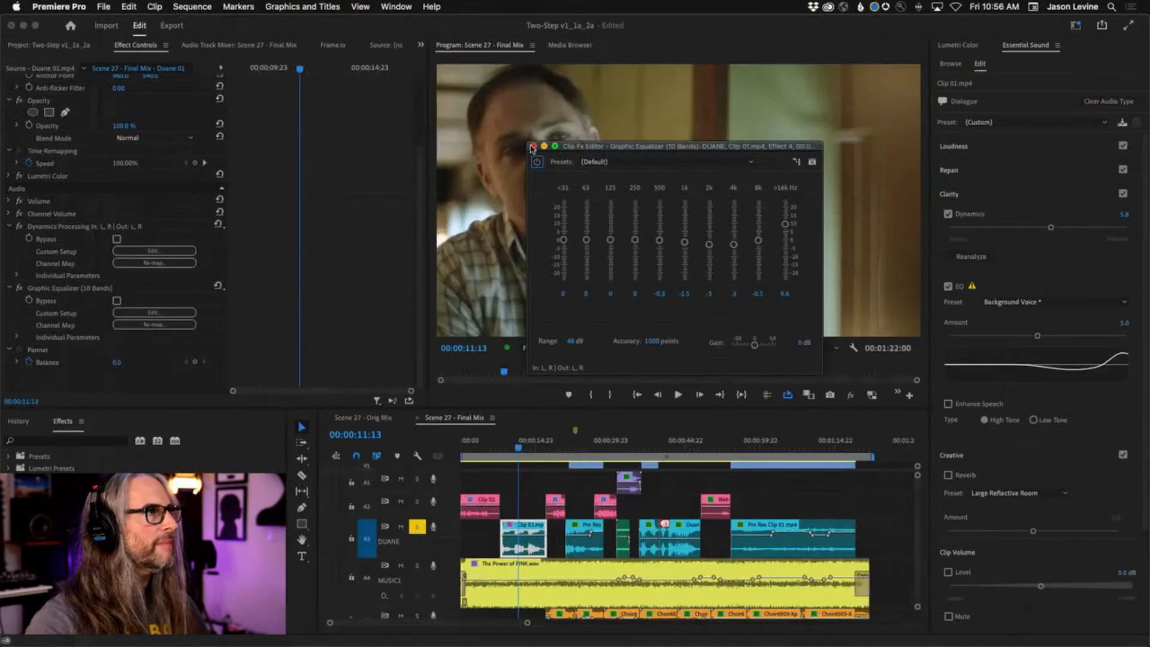
left_click(345, 135)
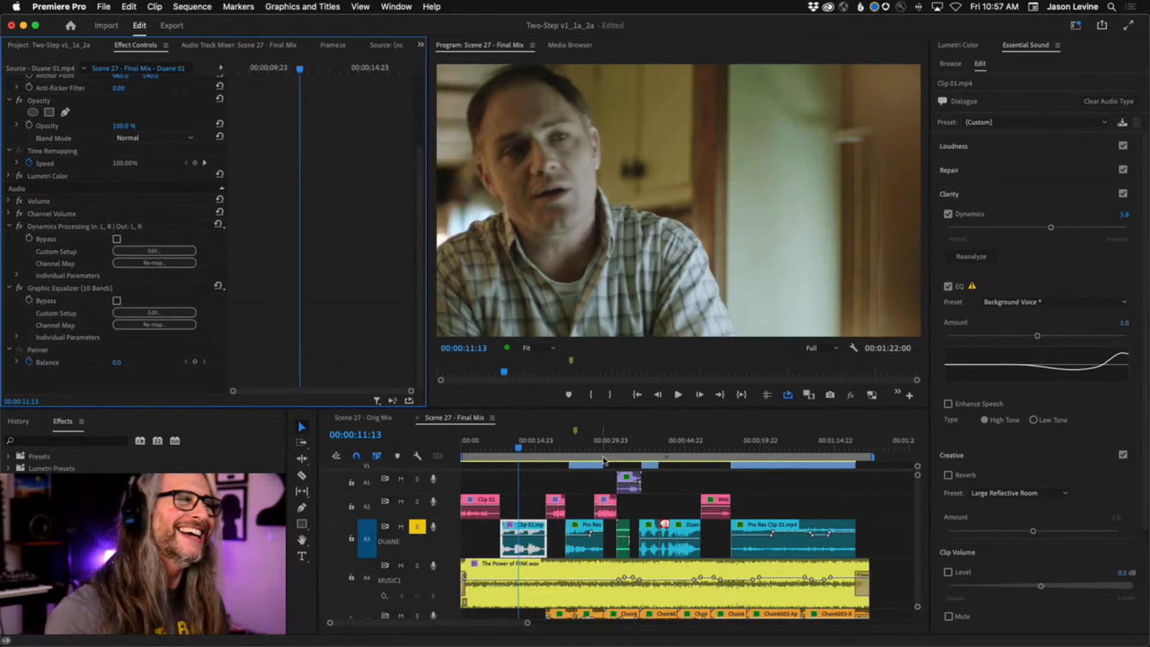
Switch to Adobe Audition to look at the open boxing scene session, and return to Premiere Pro
key("super+Tab")
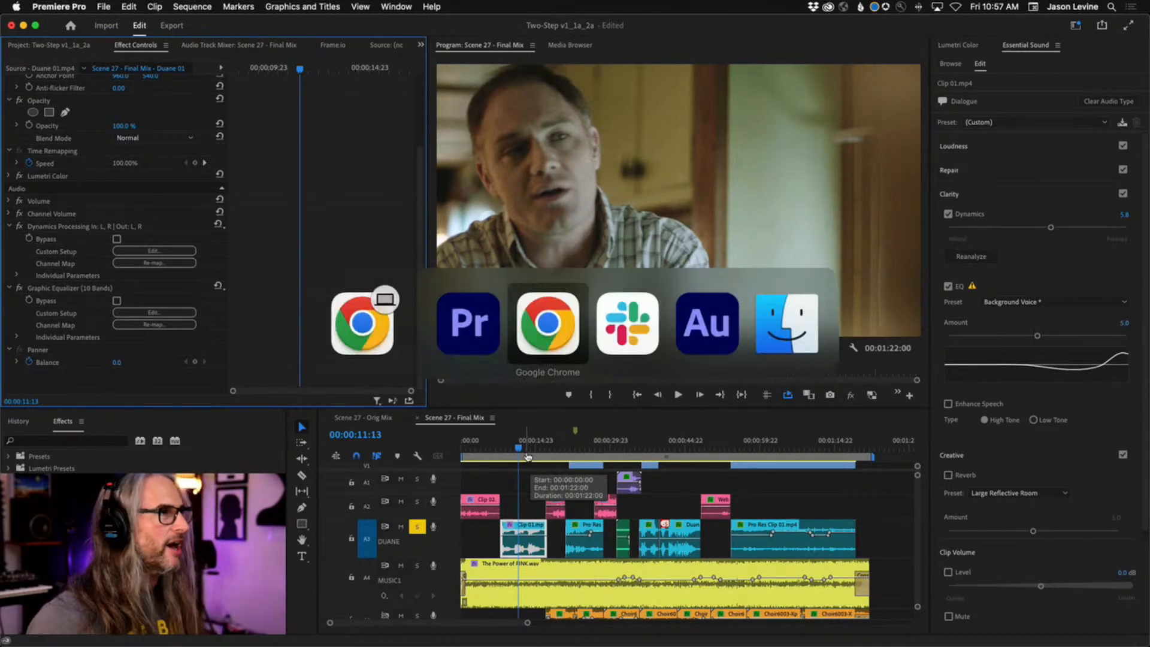
key("super+Tab")
key("super+Tab")
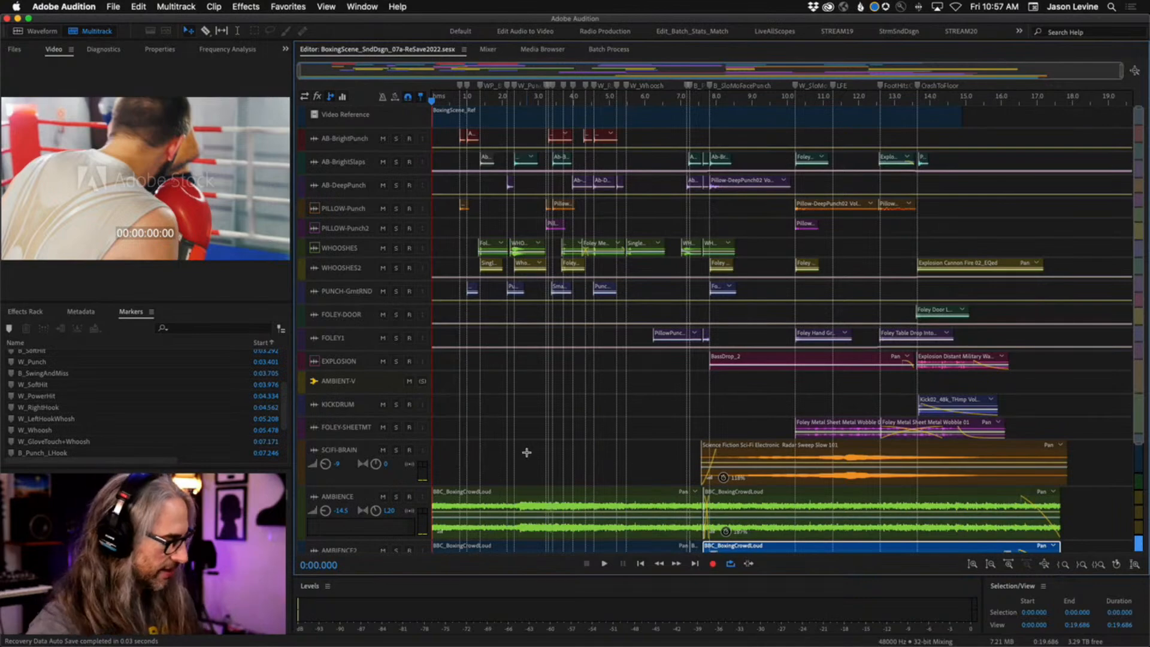
key("super+Tab")
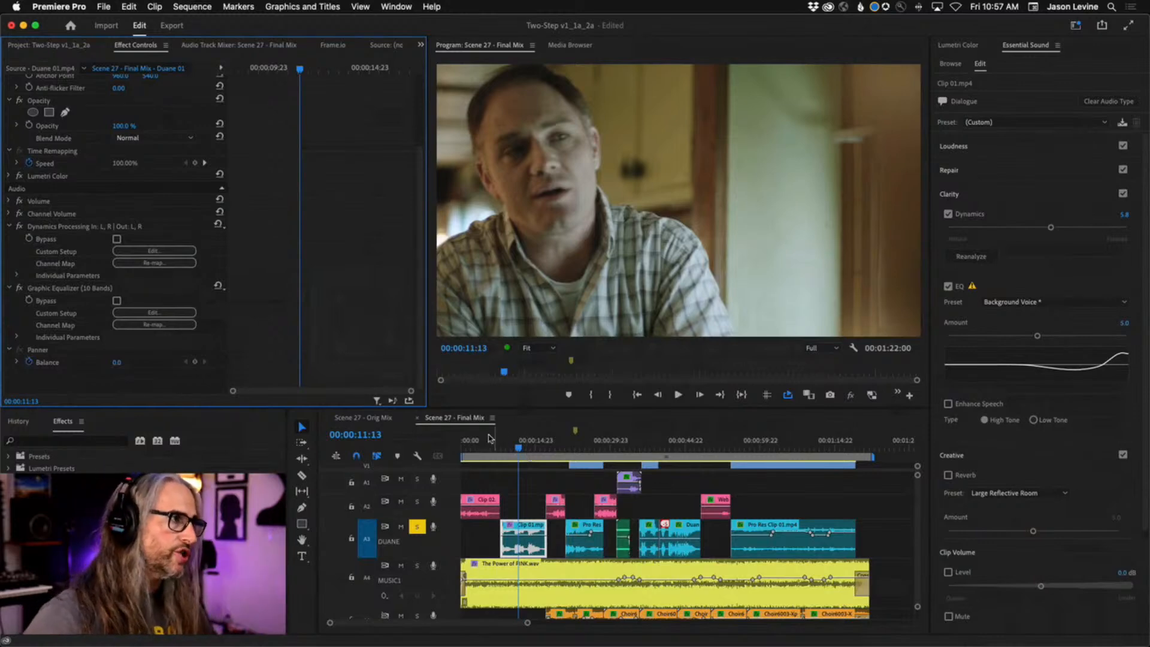
Open the Edit in Adobe Audition settings for the whole Scene 27 - Final Mix sequence and reposition the dialog
left_click(466, 421)
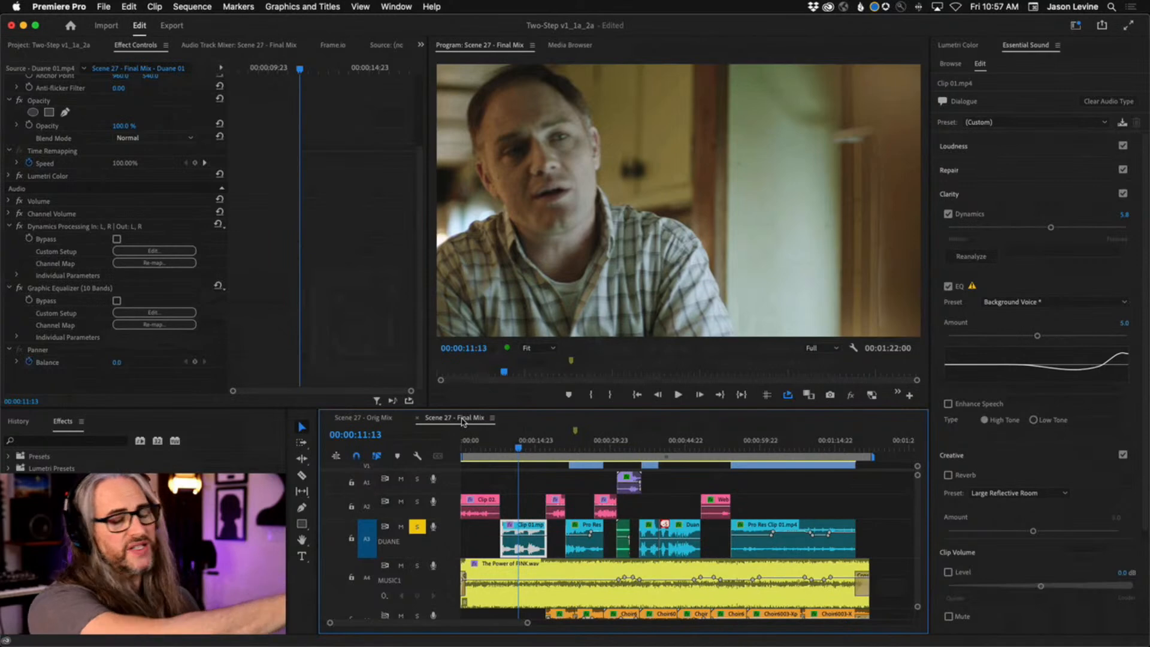
left_click(133, 7)
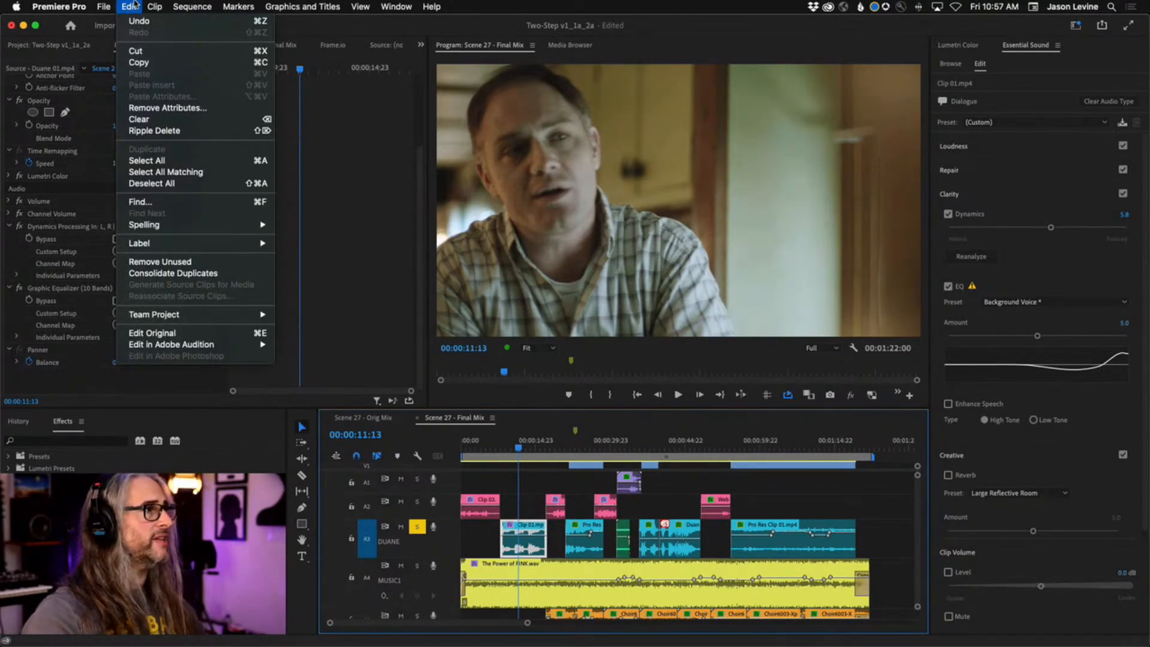
mouse_move(131, 348)
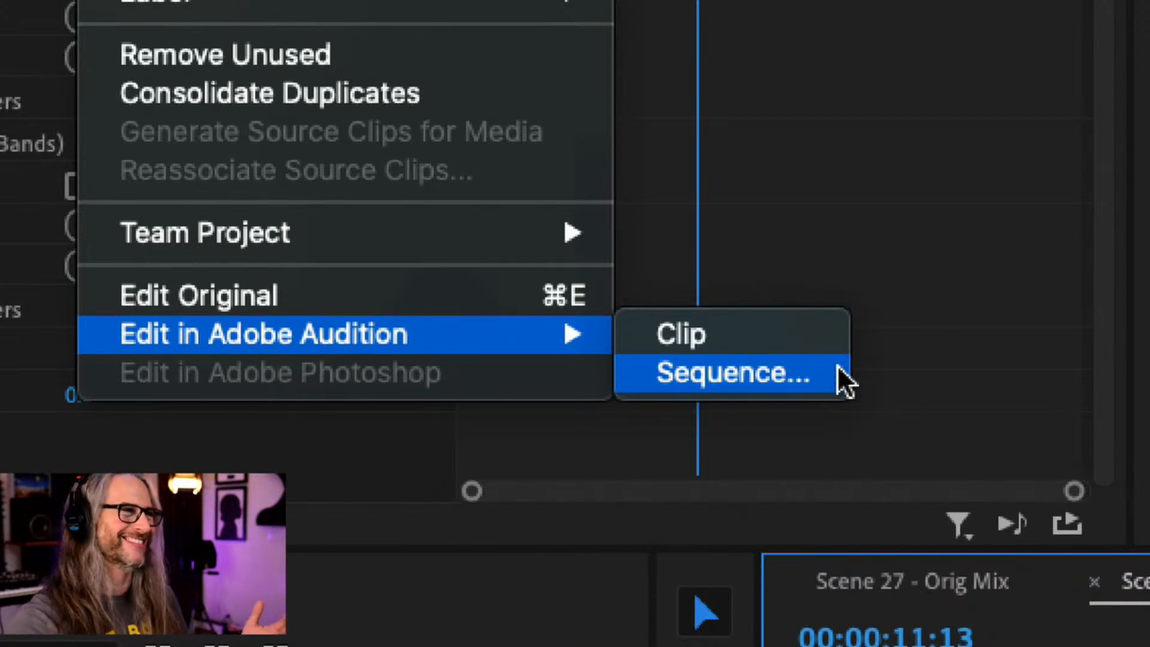
left_click(823, 372)
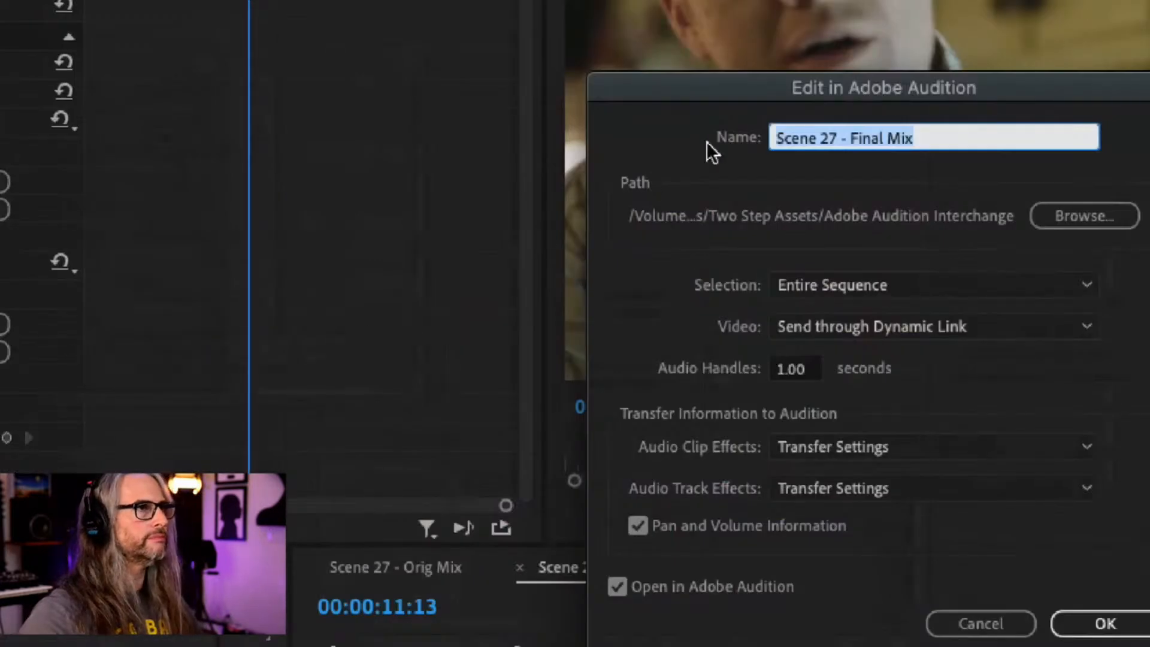
left_click_drag(765, 90, 504, 34)
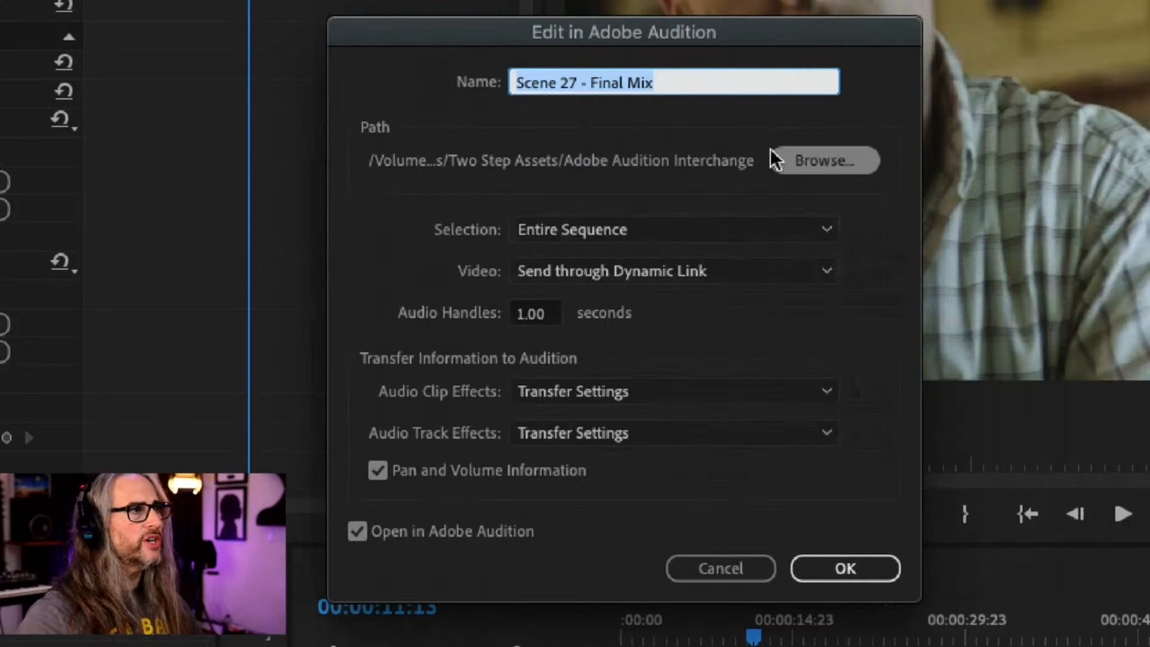
Review the Selection and Video transfer options, keeping Entire Sequence and Send through Dynamic Link
left_click(678, 235)
left_click(395, 221)
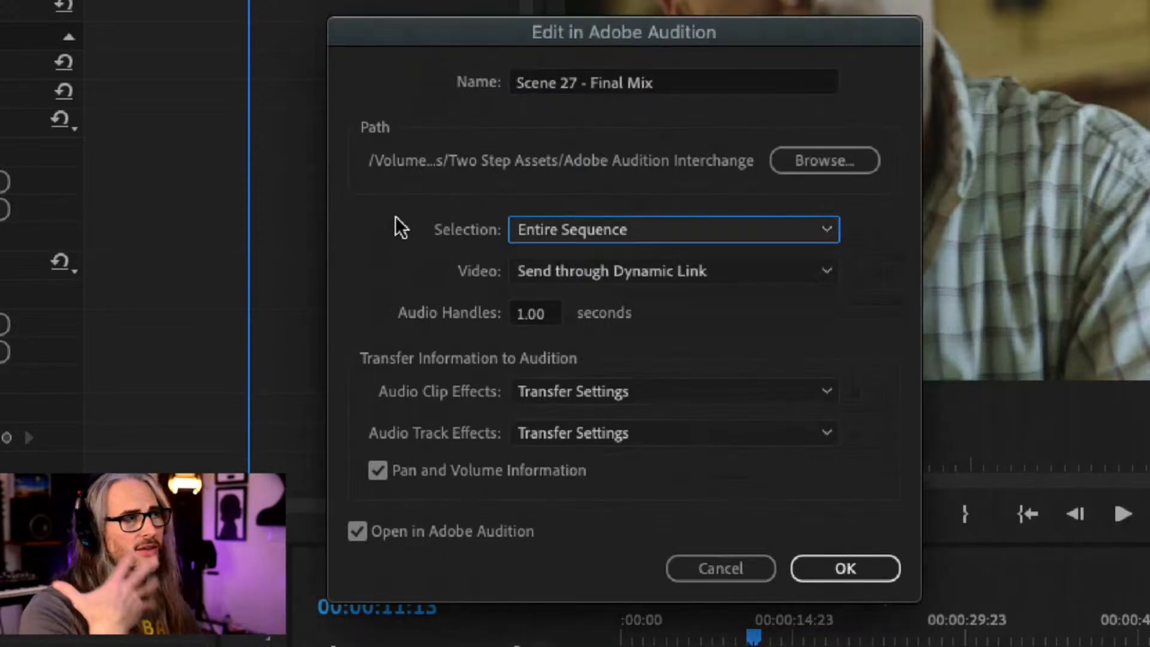
left_click(764, 277)
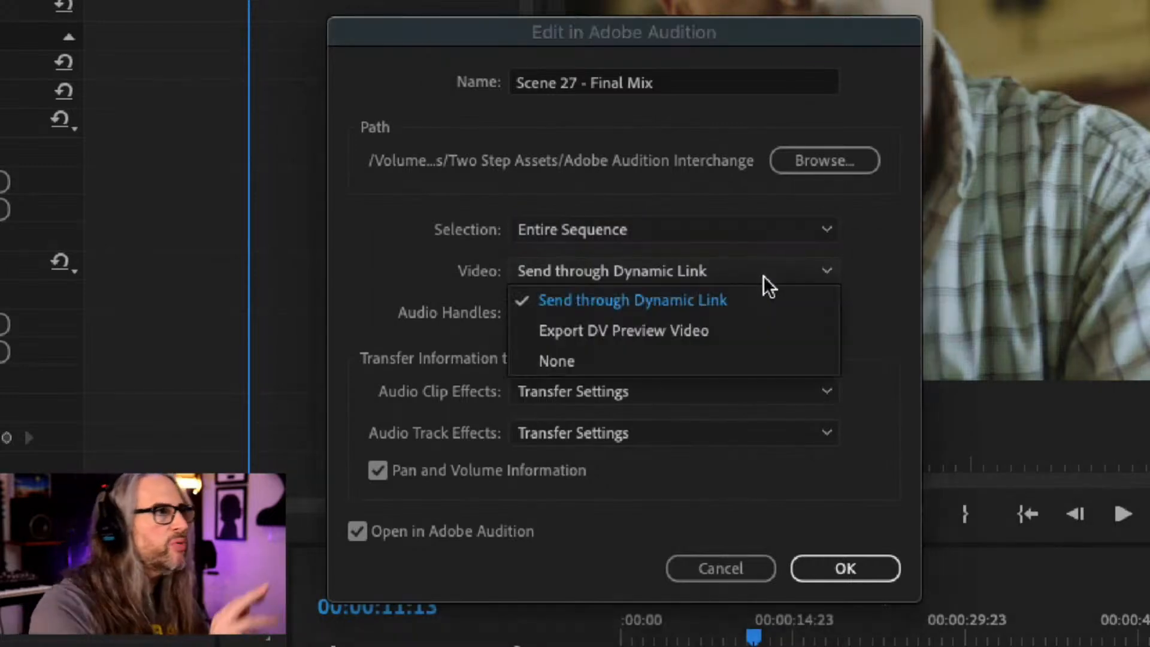
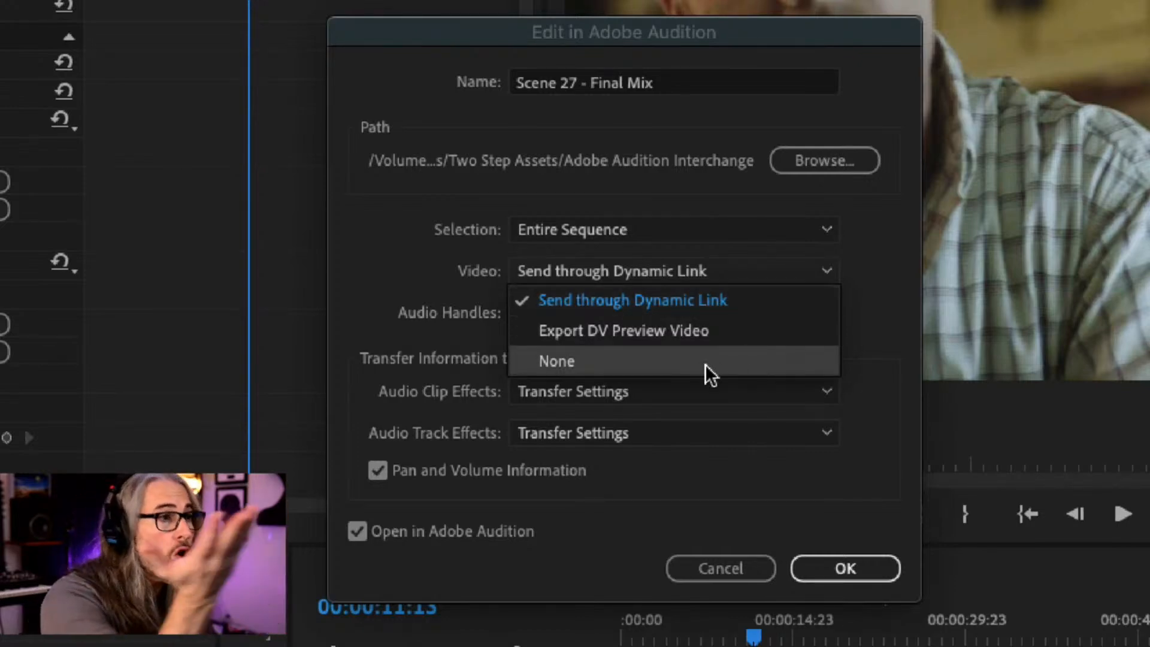
left_click(359, 241)
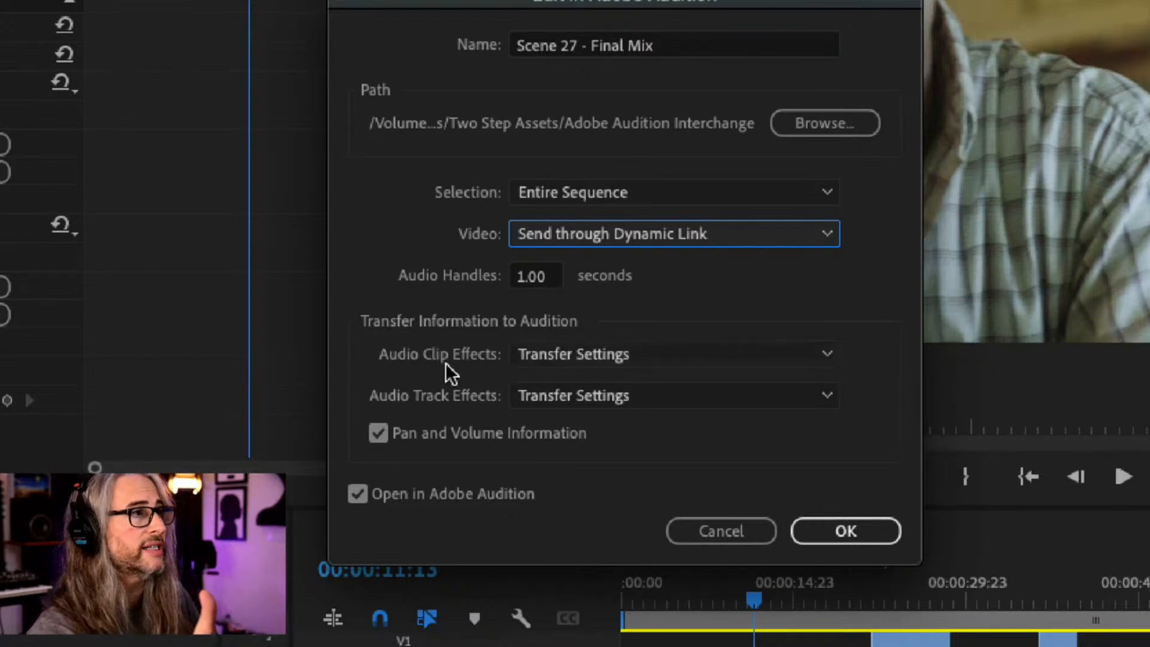
Review the Audio Clip Effects and Audio Track Effects transfer options, keeping Transfer Settings, and cancel the transfer to Audition
left_click(662, 353)
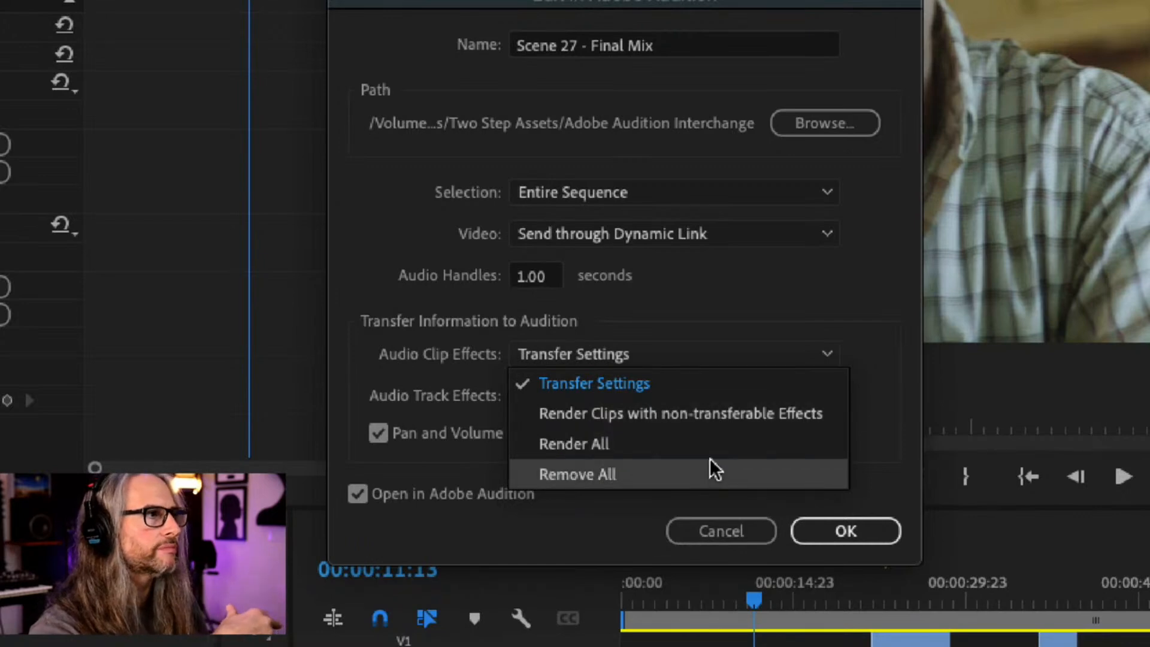
left_click(692, 277)
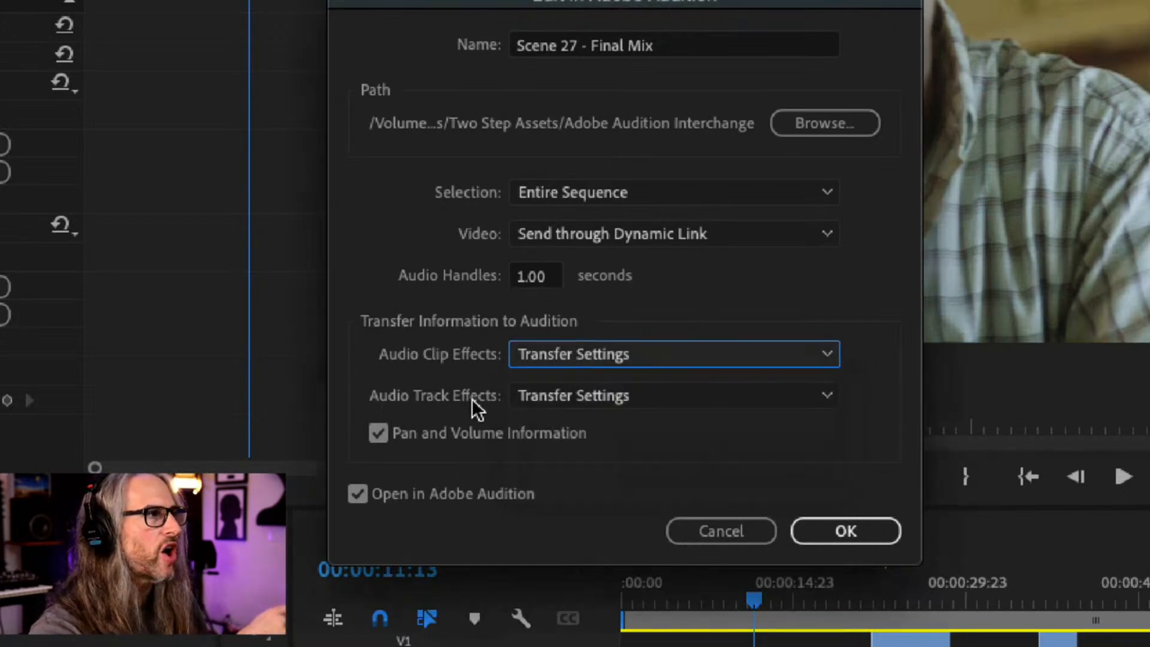
left_click(612, 396)
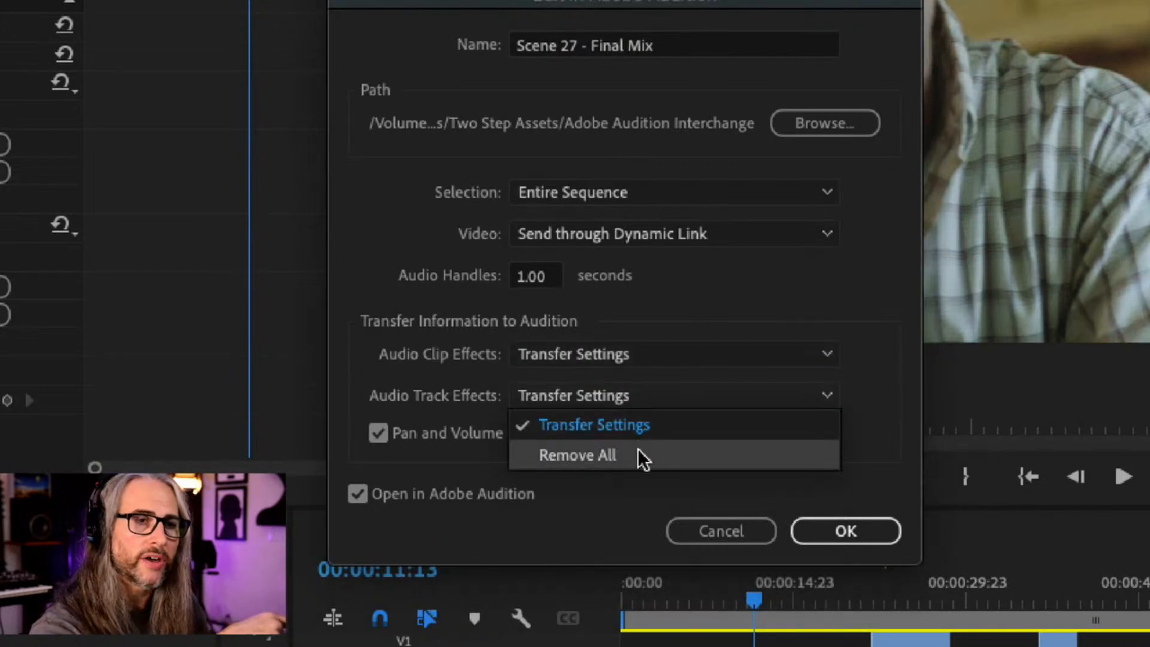
left_click(581, 492)
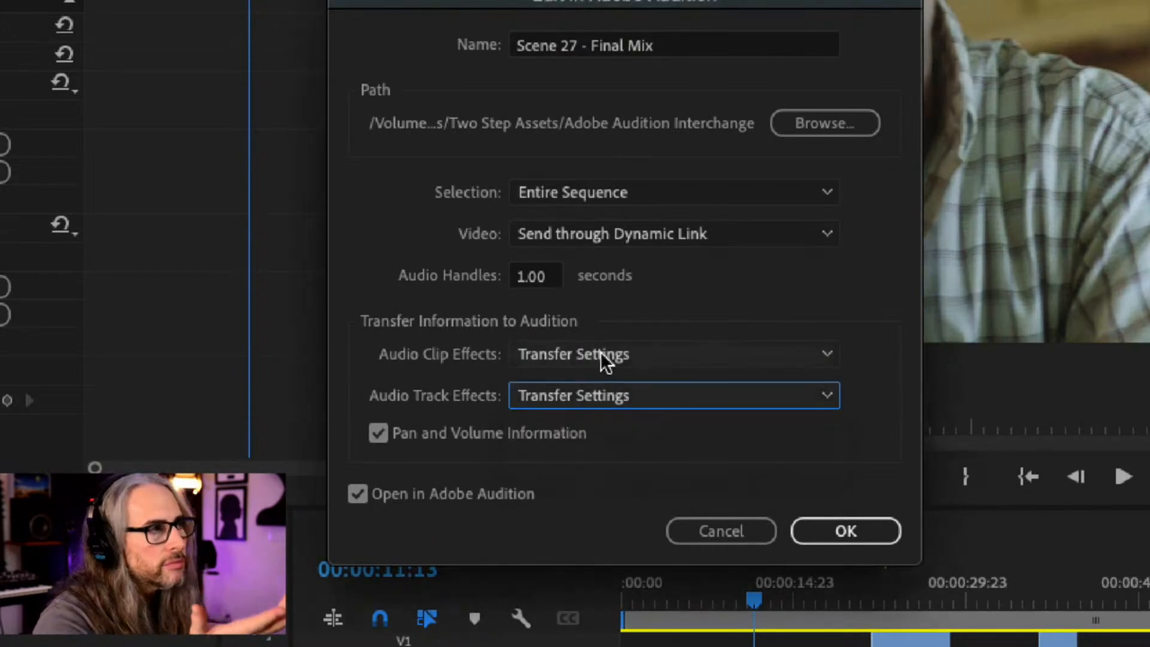
left_click(600, 350)
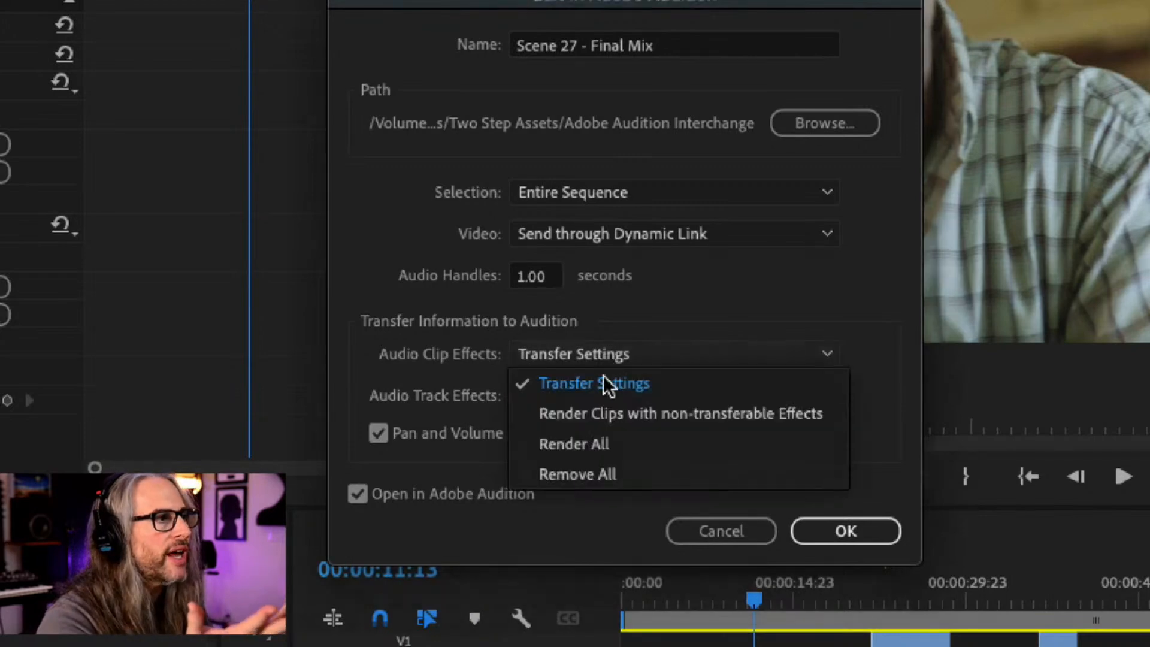
left_click(661, 335)
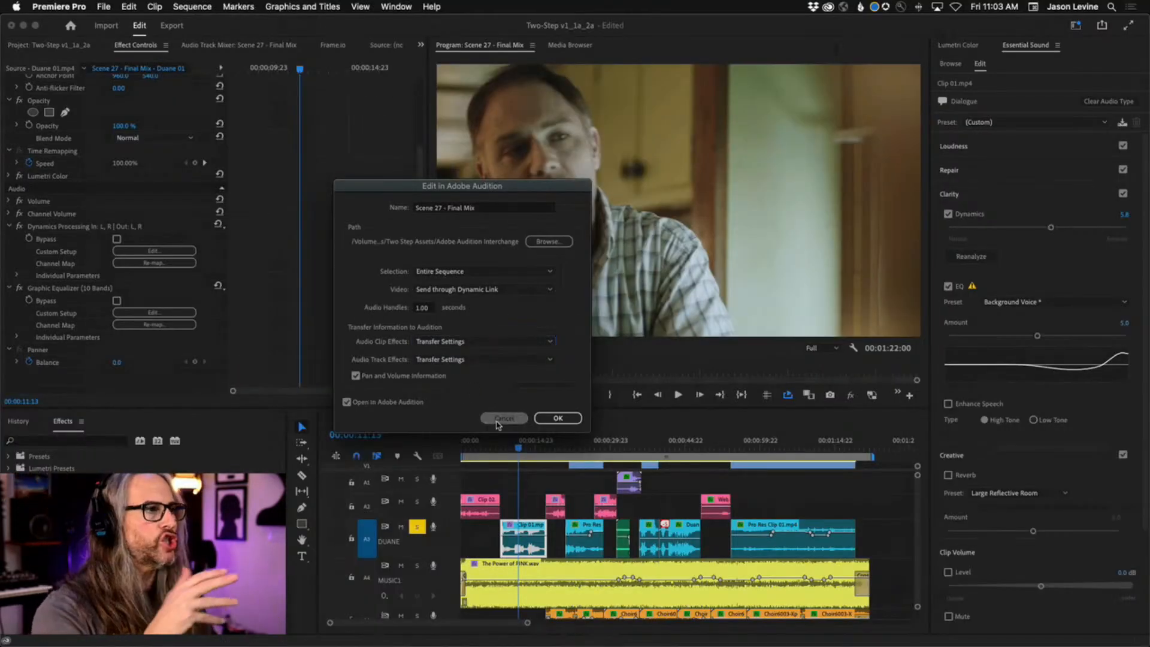
left_click(503, 418)
Switch to Adobe Audition and play the BoxingScene_SndDsgn_07a-ReSave2022.sesx session, stopping at about 16.5 seconds
key("super+Tab")
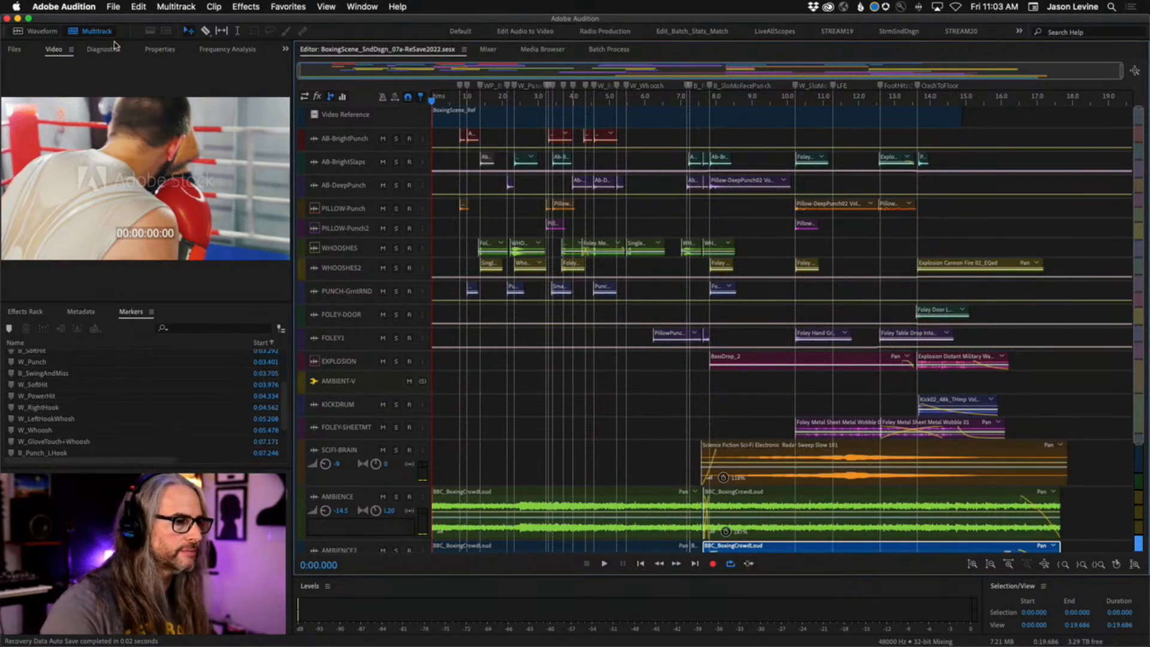
key("space")
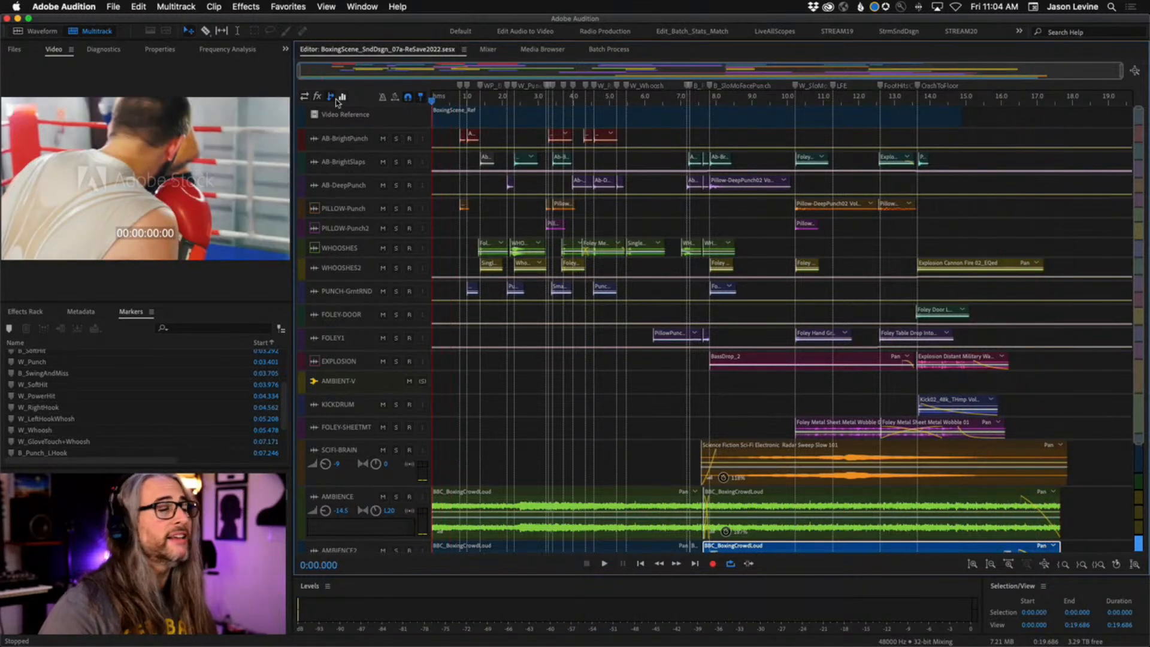
key("space")
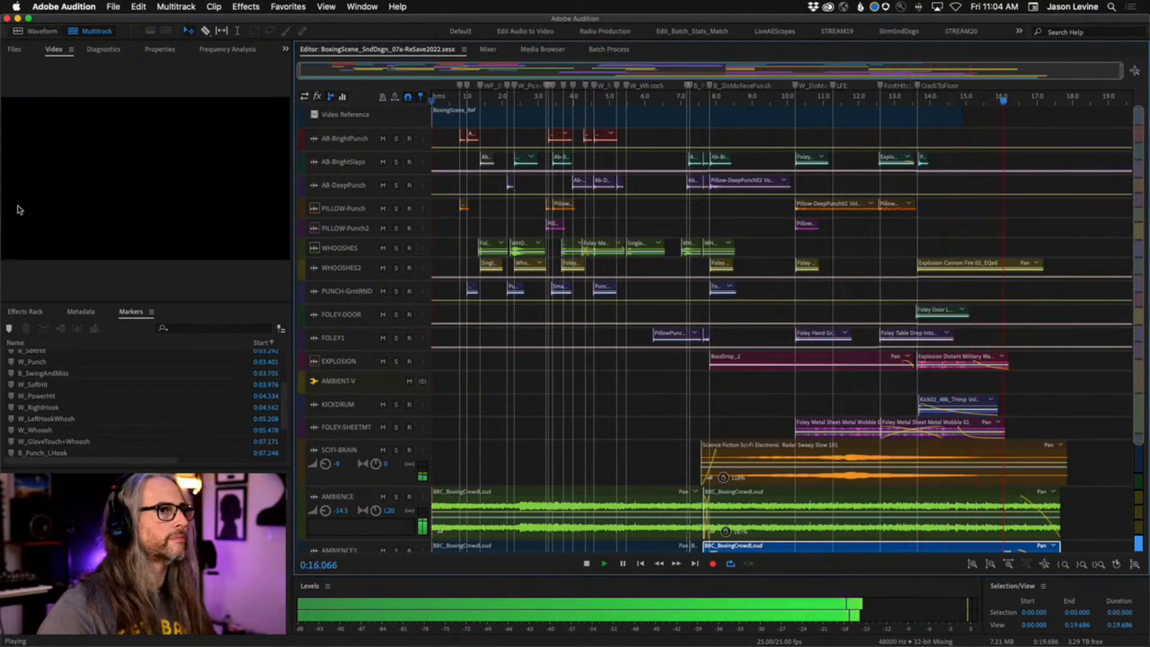
key("space")
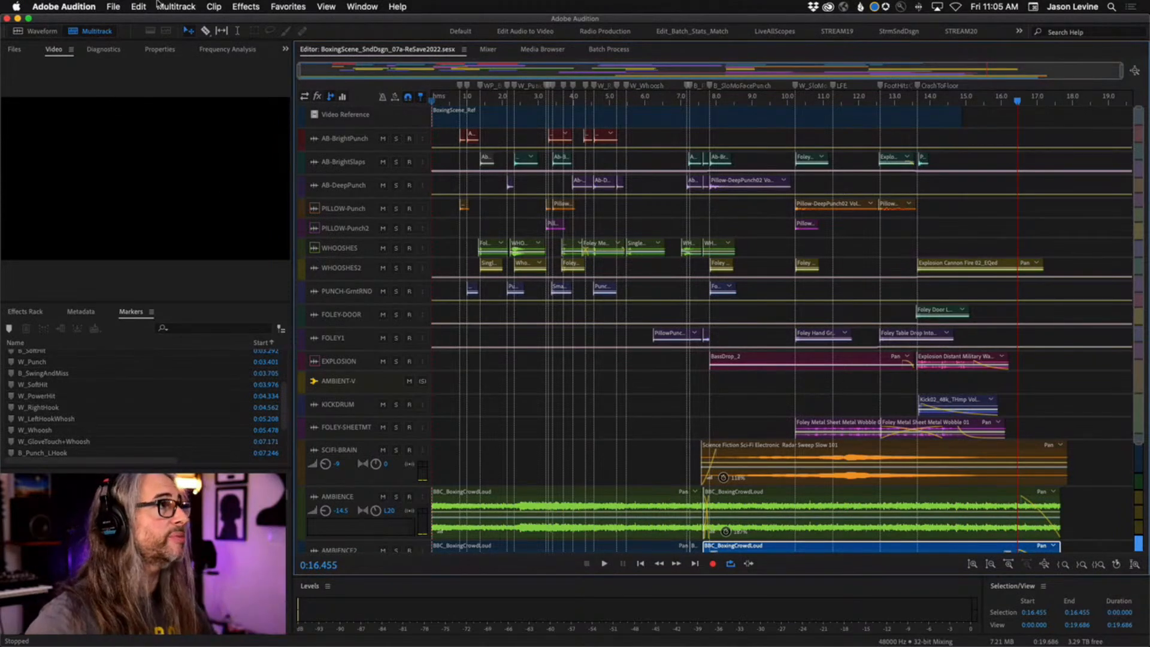
Review the Export to Adobe Premiere Pro stem and bus options, try Mixdown session, and cancel the export
left_click(185, 4)
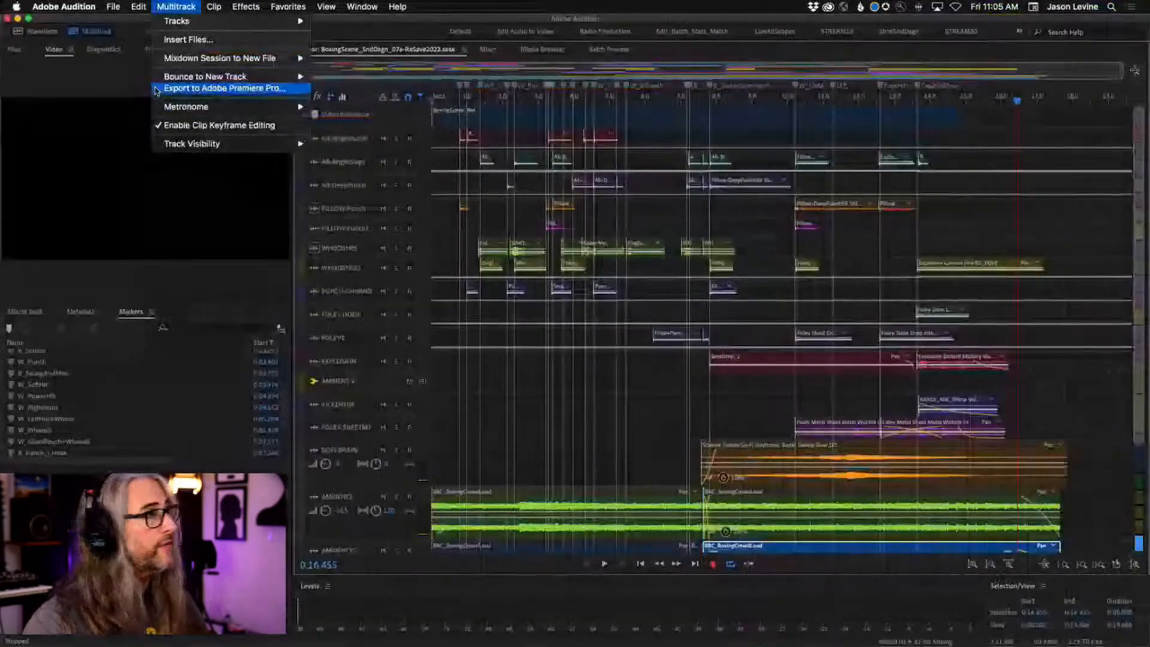
left_click(154, 89)
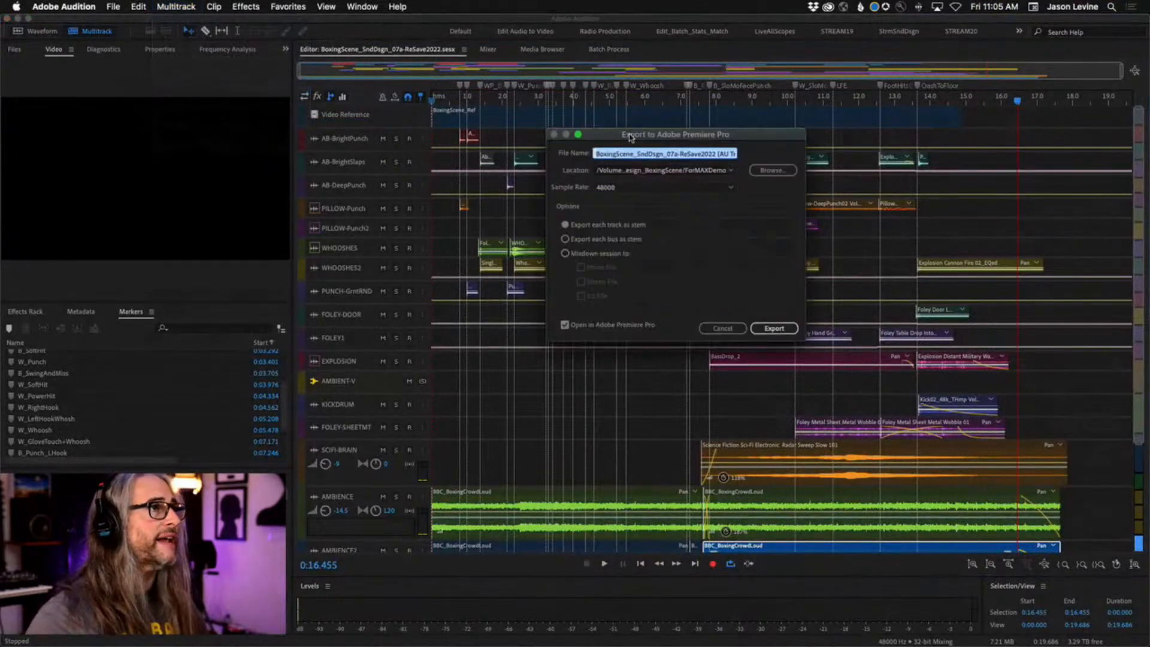
left_click_drag(629, 136, 641, 145)
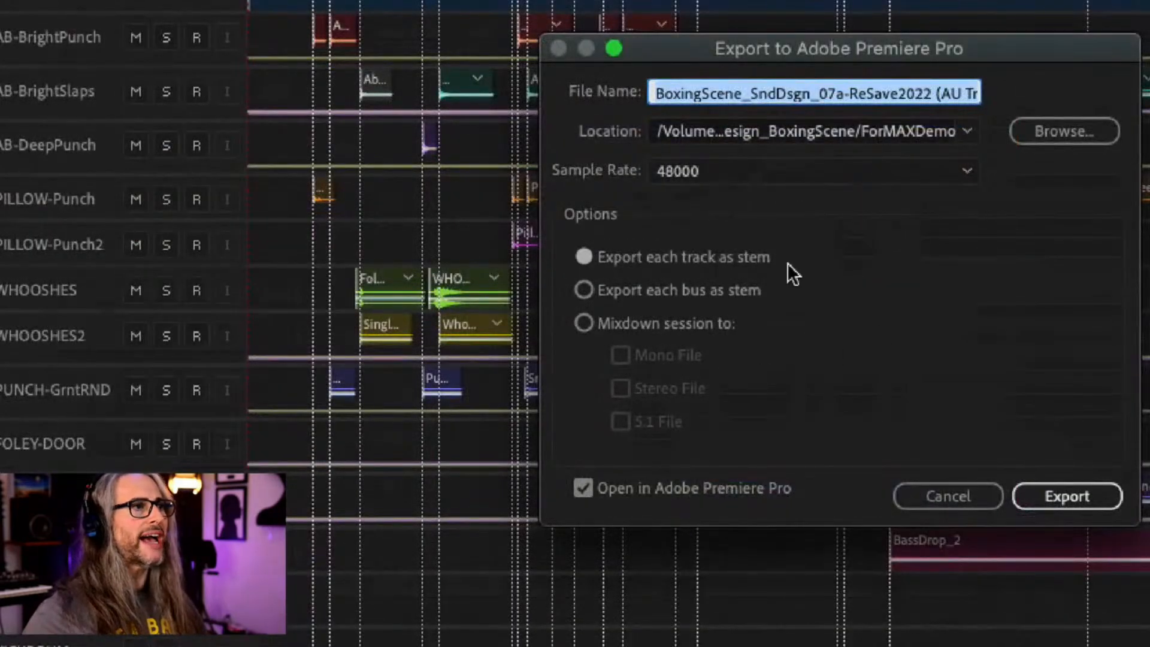
left_click_drag(789, 46, 489, 333)
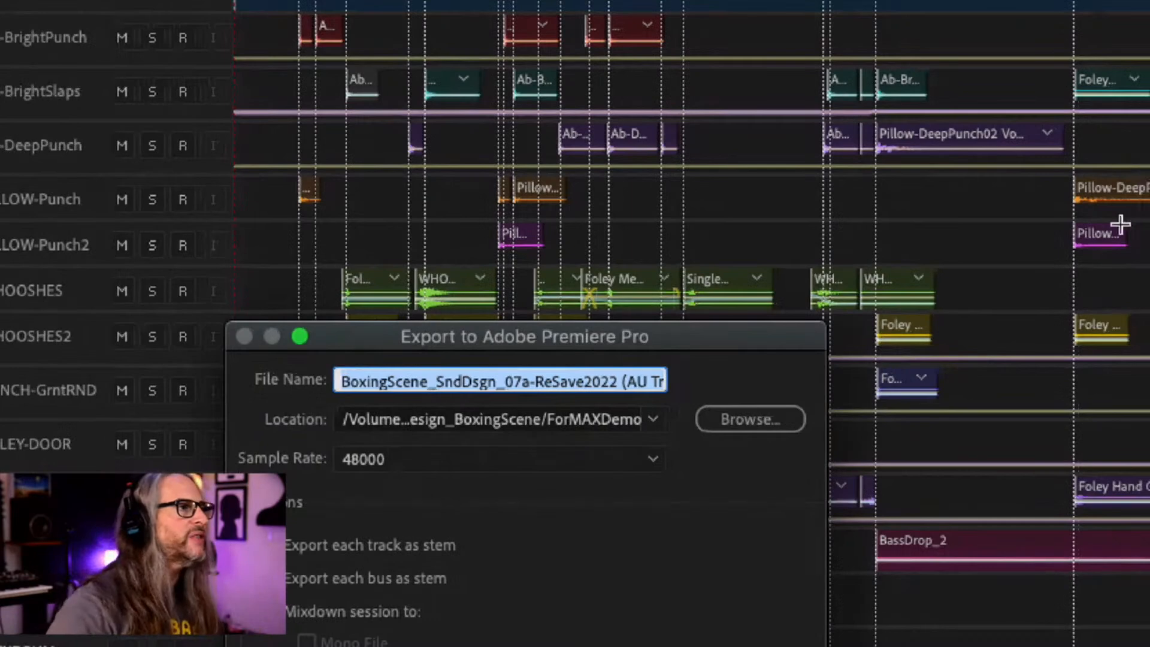
left_click_drag(407, 346, 532, 71)
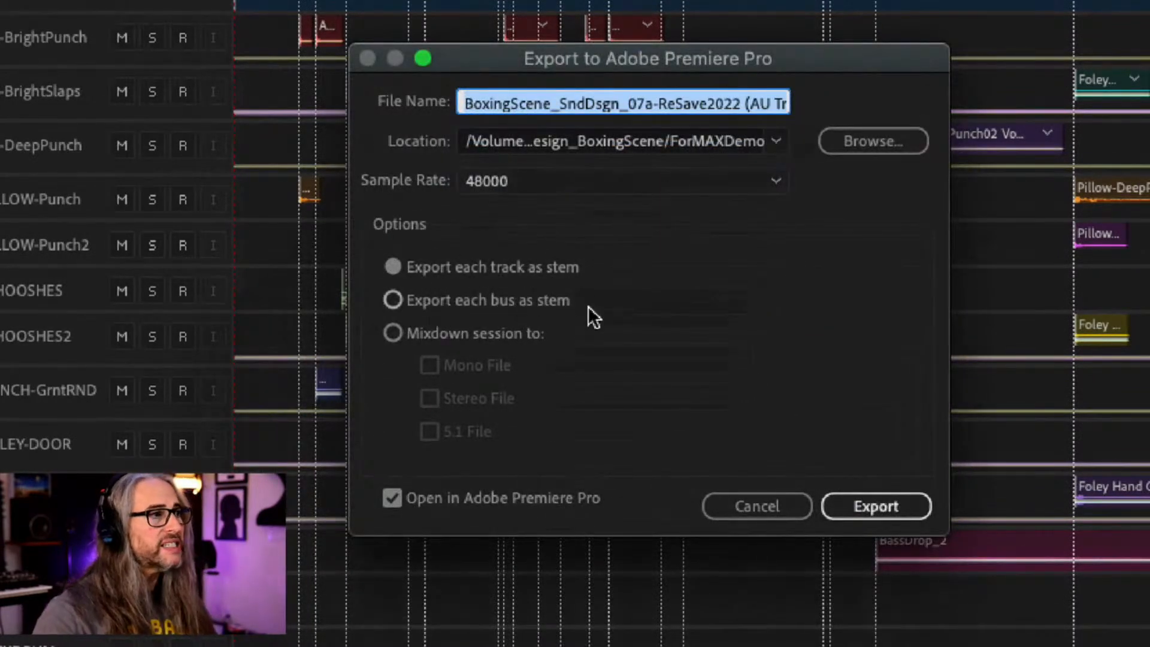
left_click(393, 334)
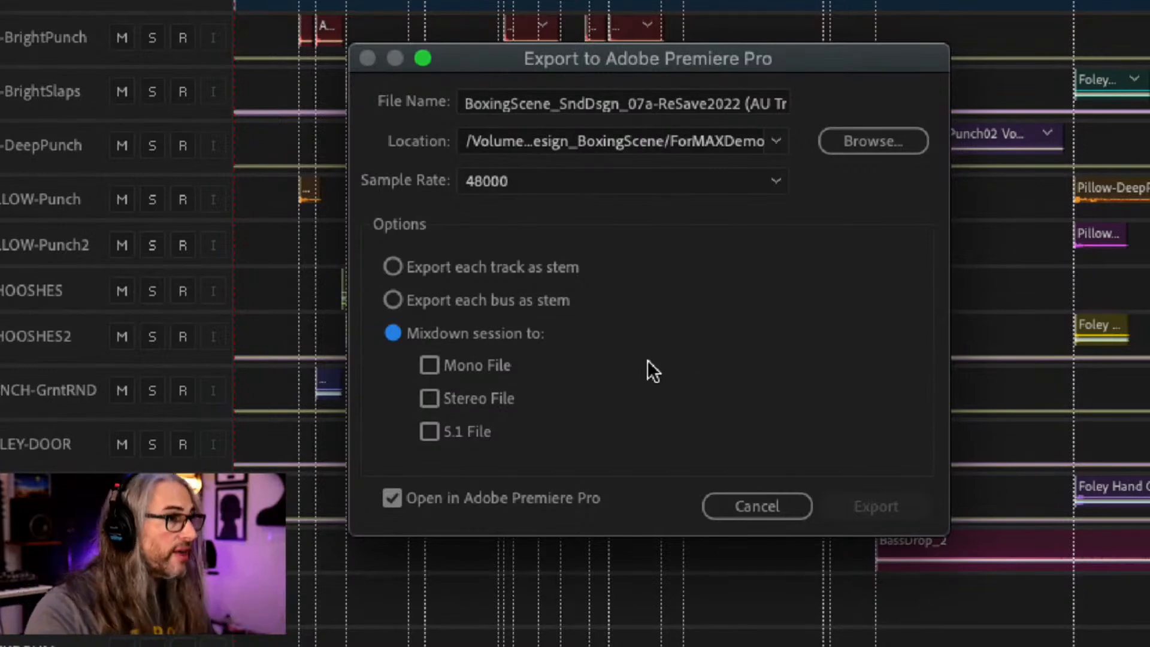
left_click(736, 490)
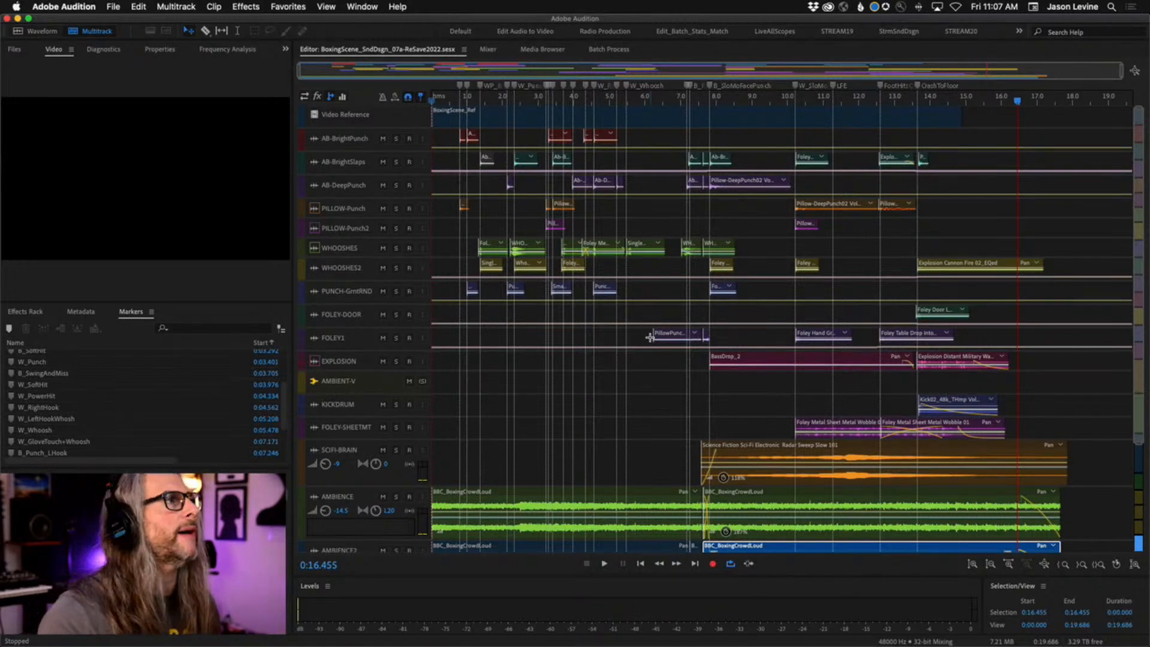
Show the BoxingScene_SndDsgn_07a-ReSave2021.sesx session in the multitrack editor
left_click(463, 53)
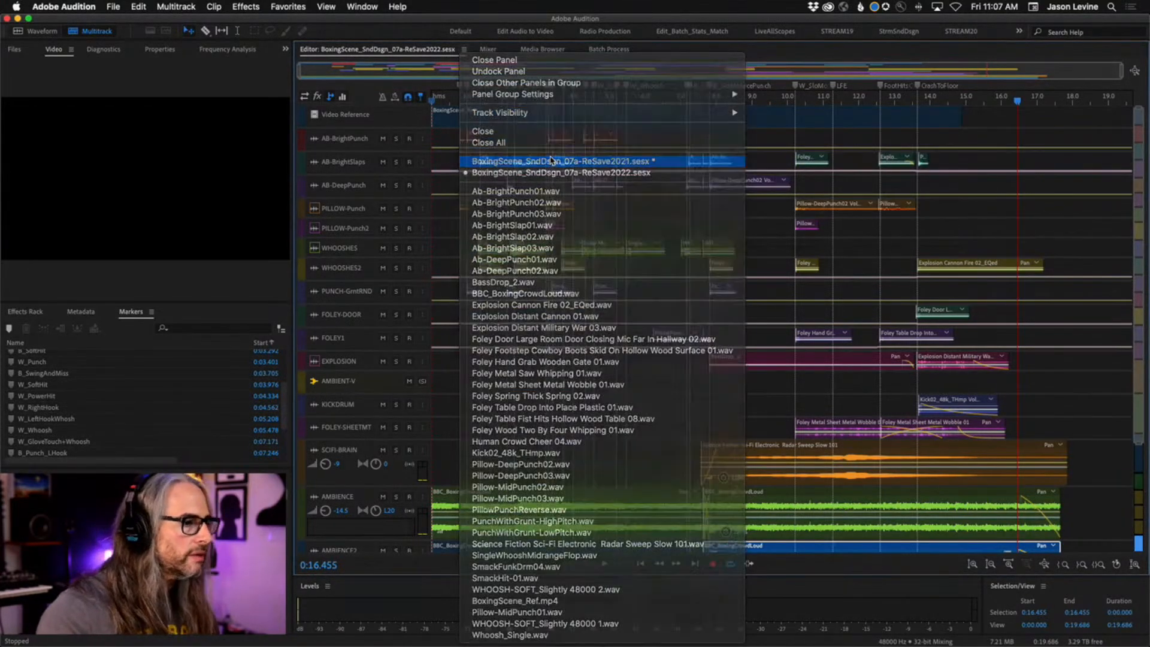
left_click(551, 160)
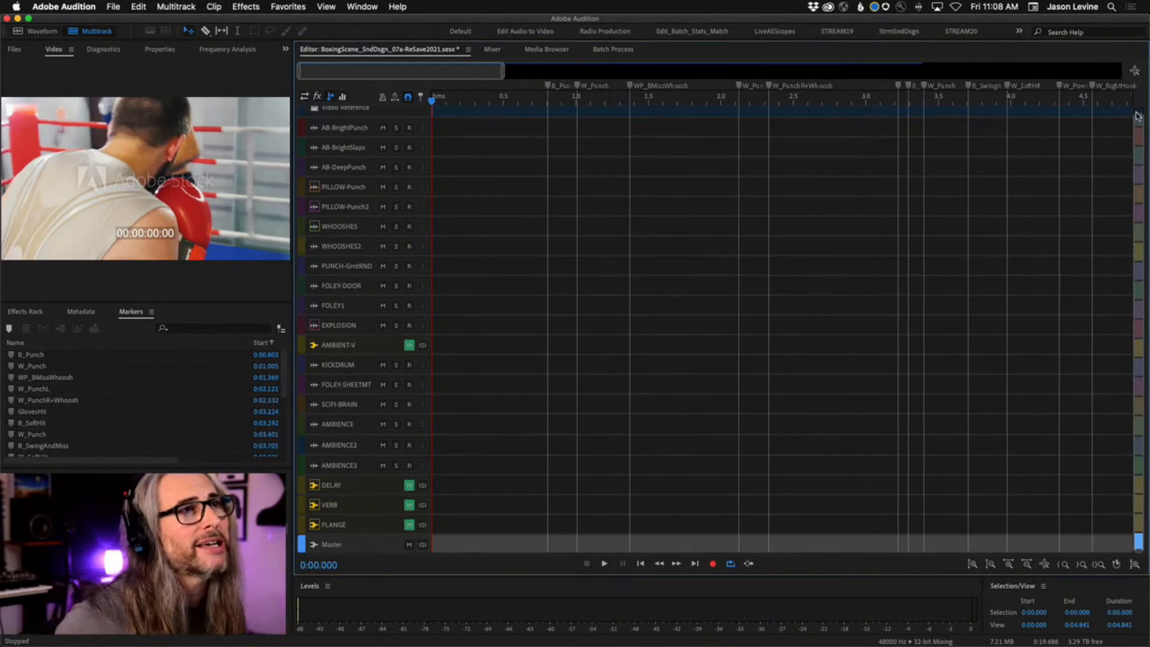
Check the BoxingScene session's file list, return to the video preview and widen it
scroll(1138, 102, "up", 1)
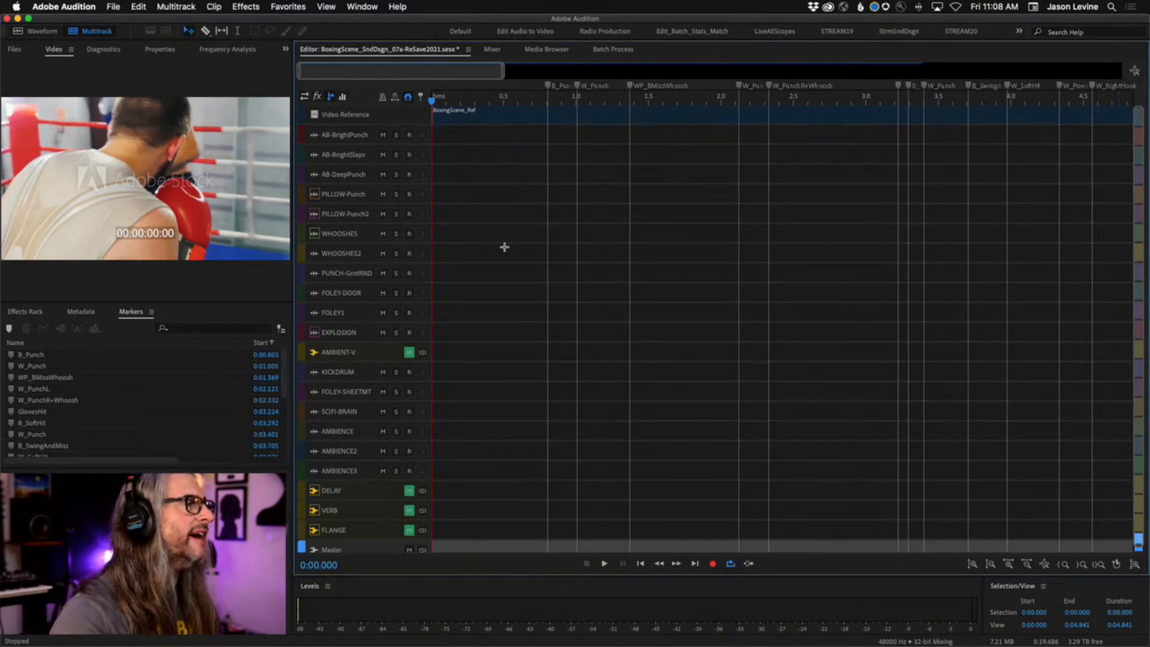
left_click(13, 49)
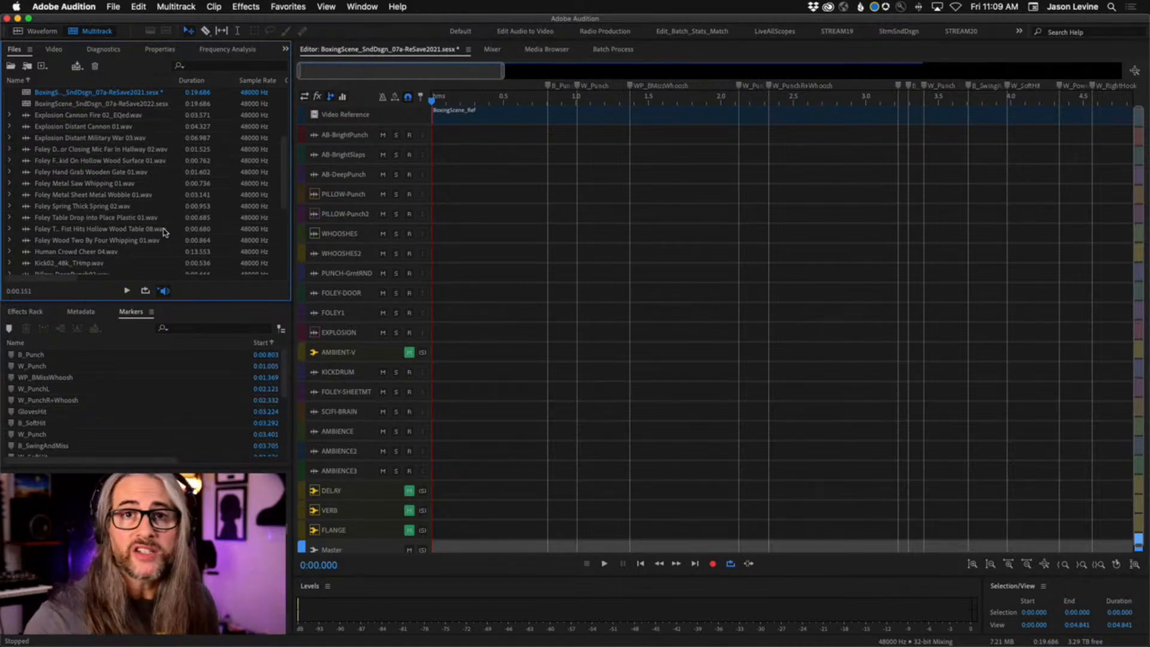
left_click(53, 49)
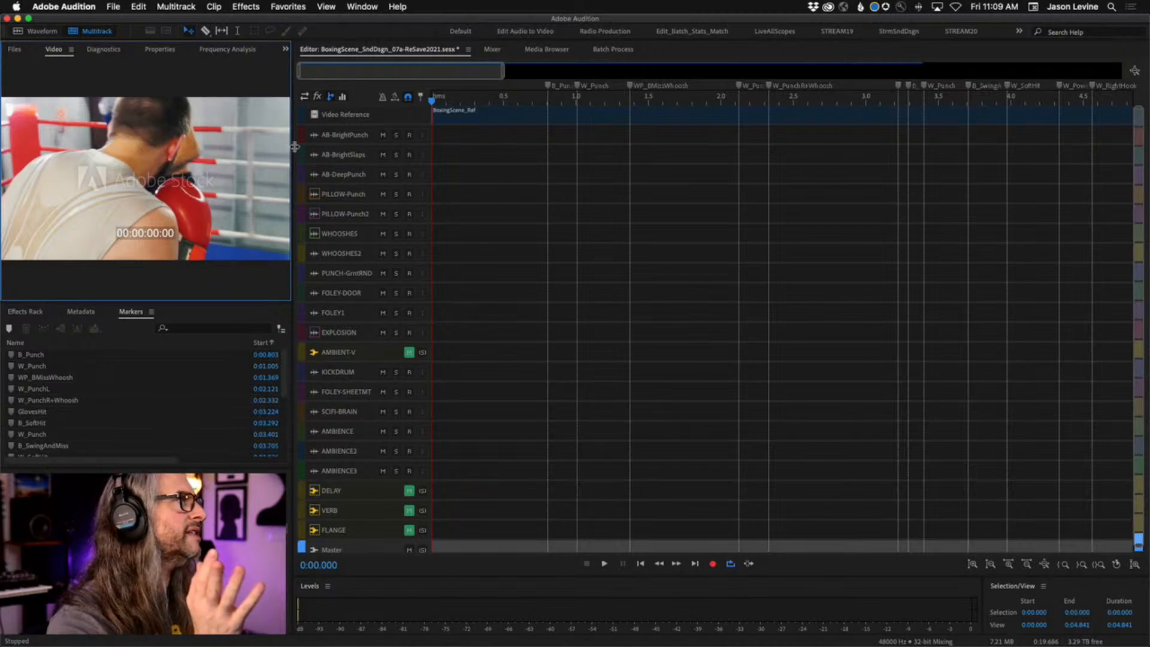
left_click_drag(292, 147, 460, 153)
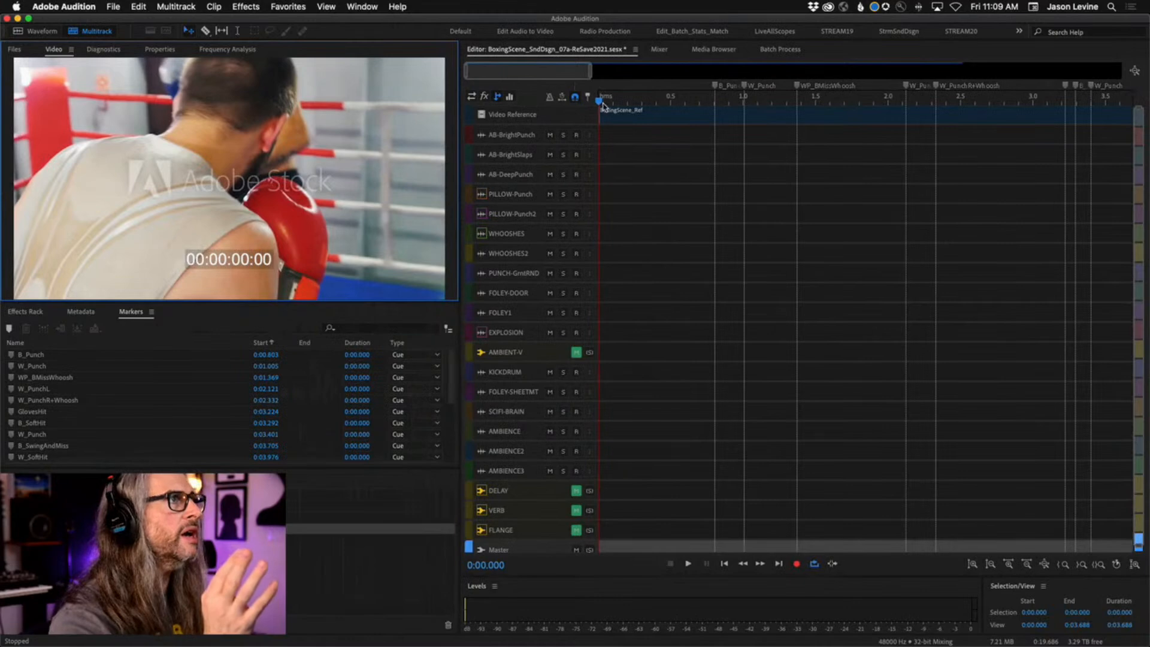
Review the video preview's scaling and resolution options without changing them, and place the playhead at the B_Punch marker
right_click(367, 136)
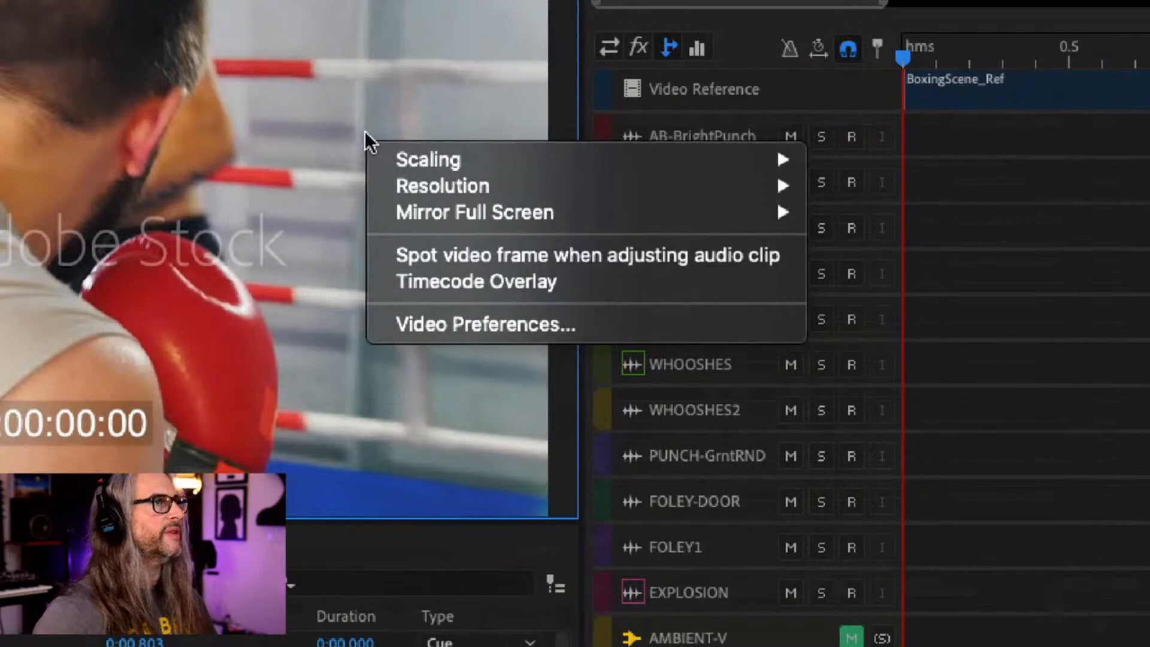
mouse_move(397, 158)
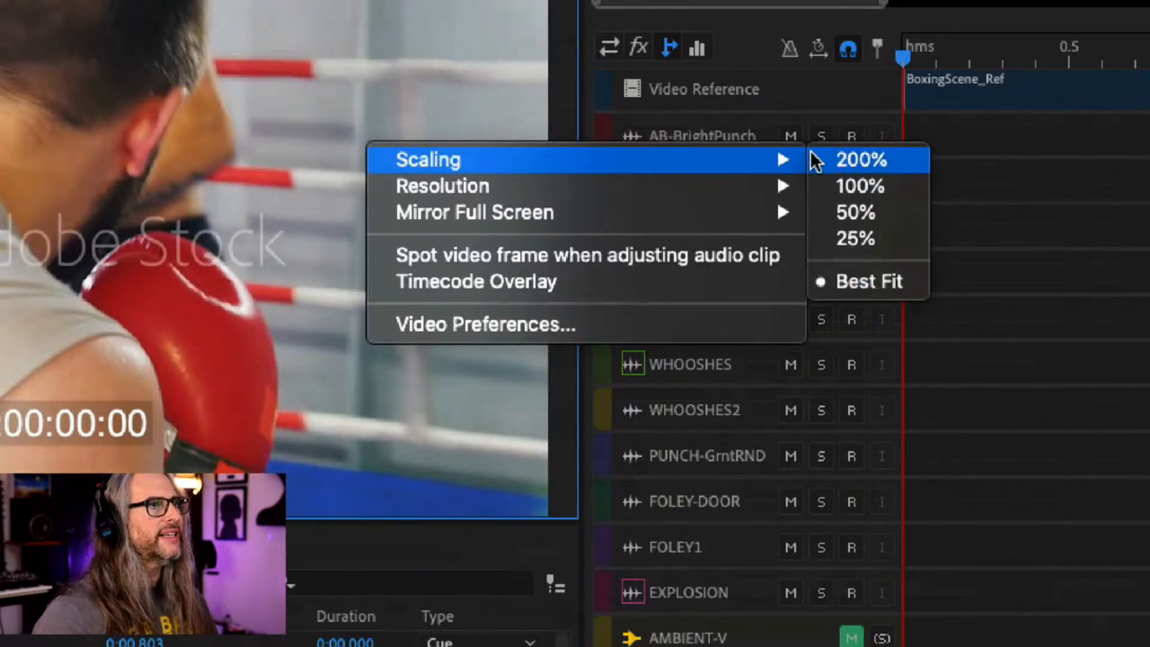
mouse_move(728, 189)
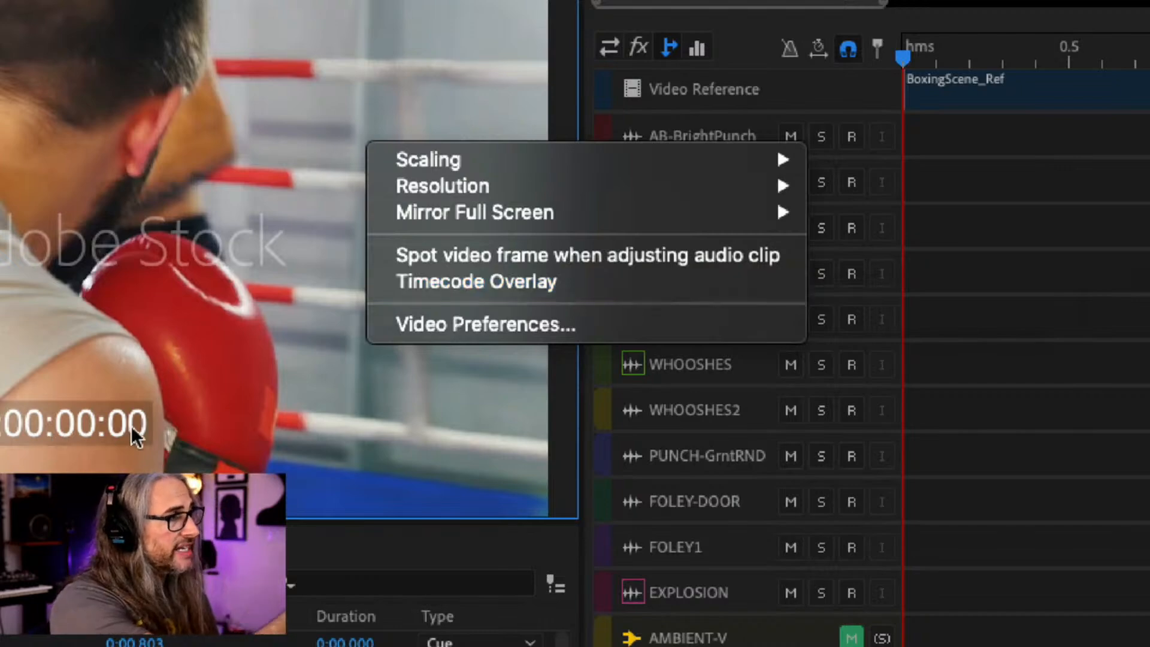
left_click(950, 24)
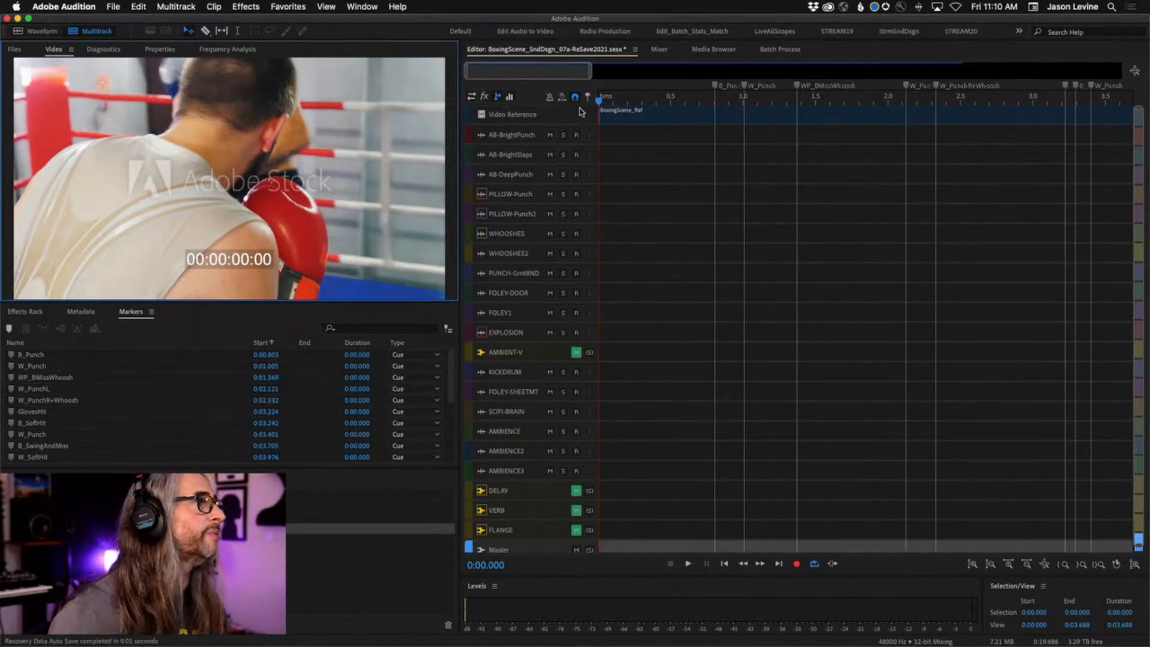
left_click_drag(600, 101, 717, 103)
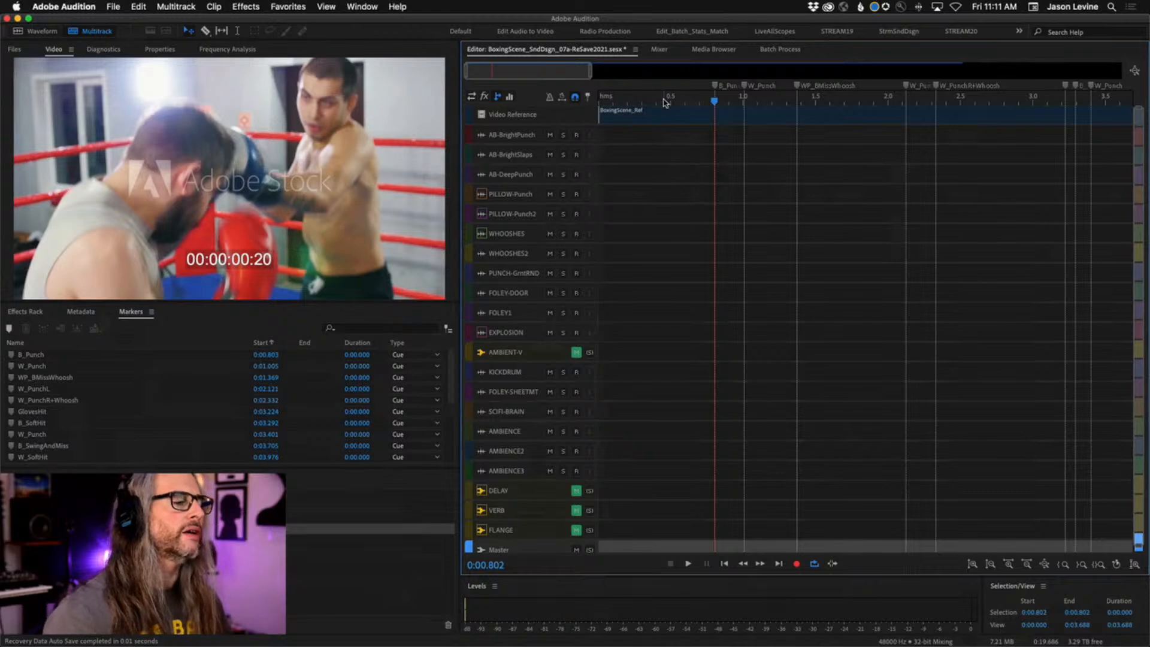
Switch to Premiere Pro and move the Scene 27 - Final Mix playhead in whole frames to 00:00:11:11
key("super+Tab")
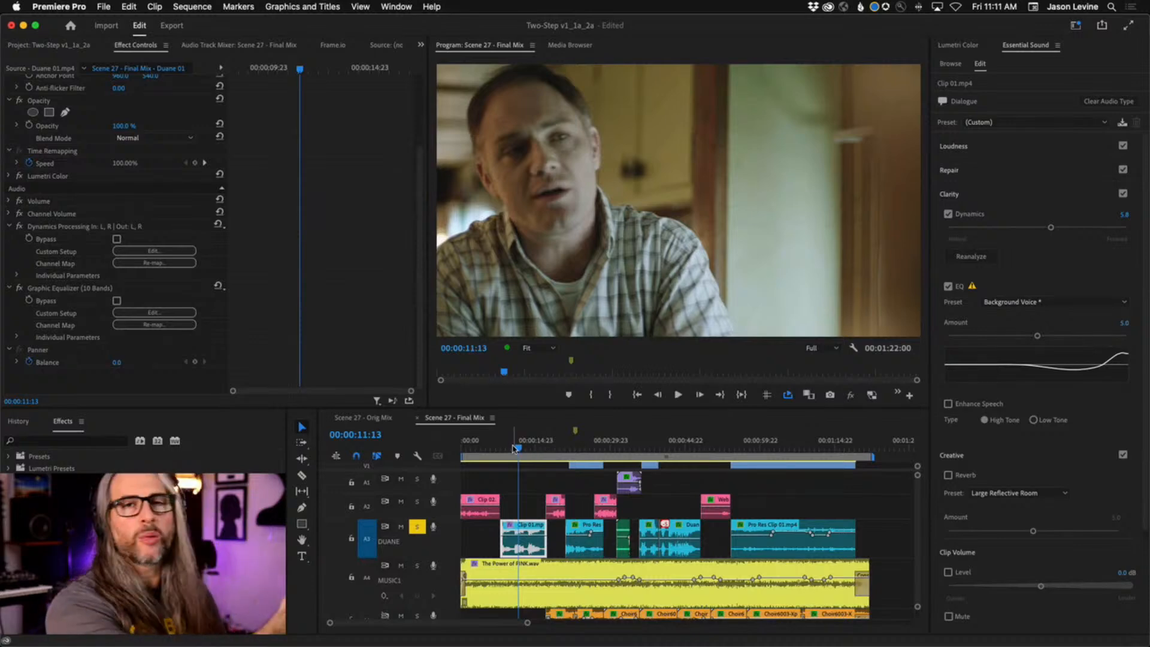
key("=")
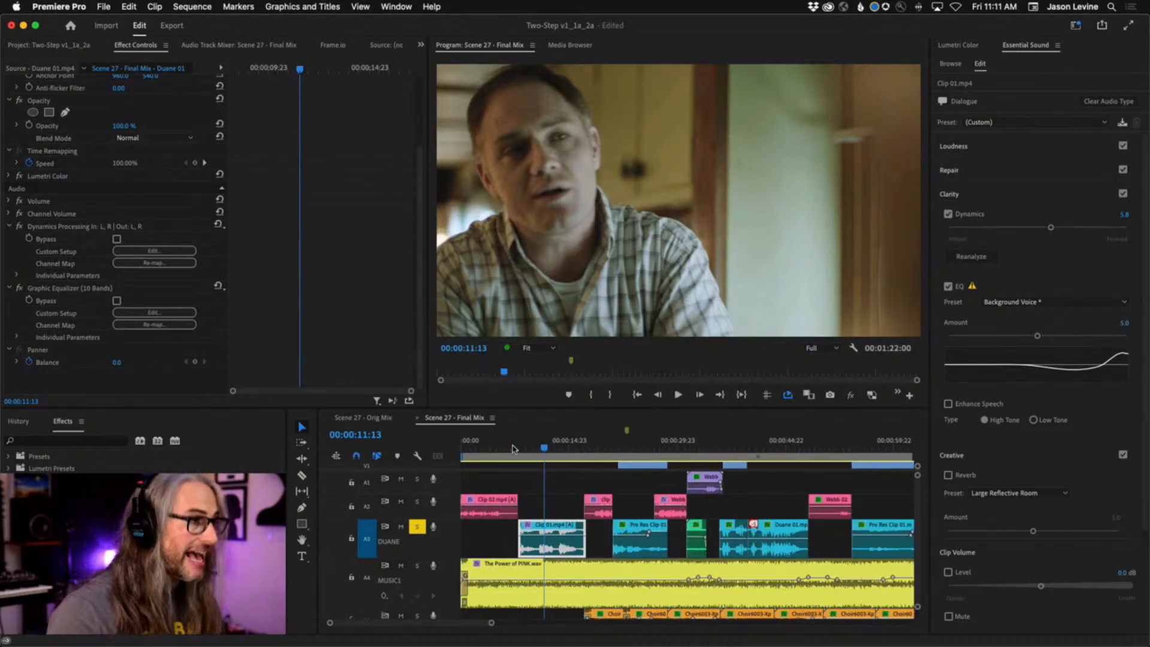
key("=")
key("=")
key("=")
key("=")
key("=")
key("=")
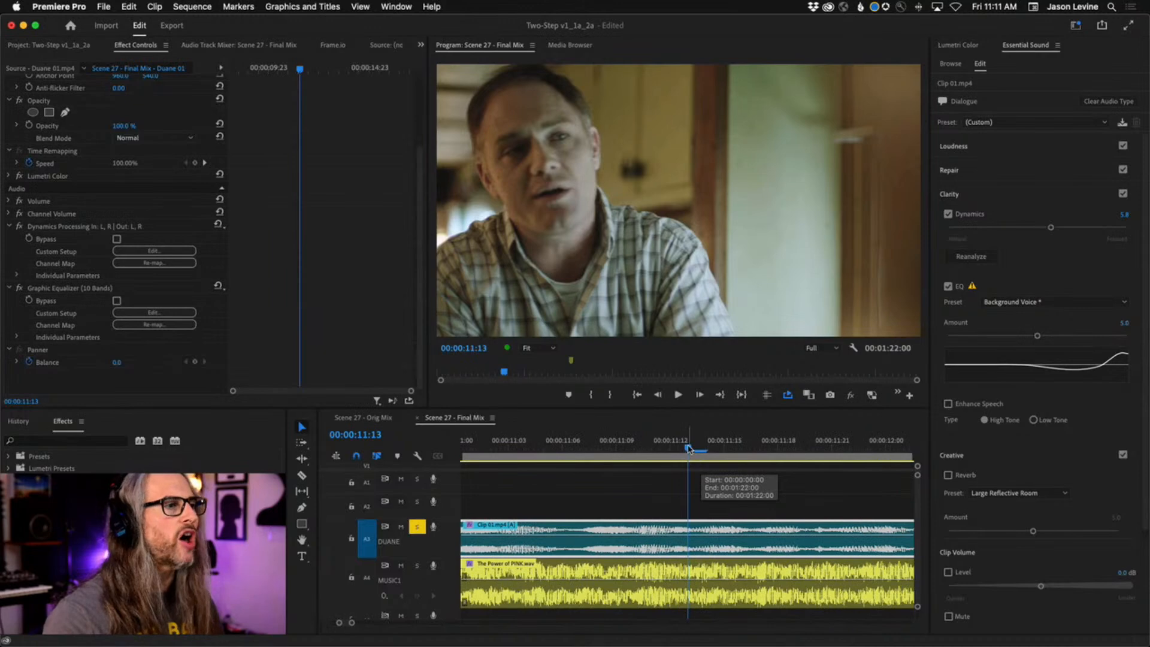
left_click_drag(688, 449, 655, 451)
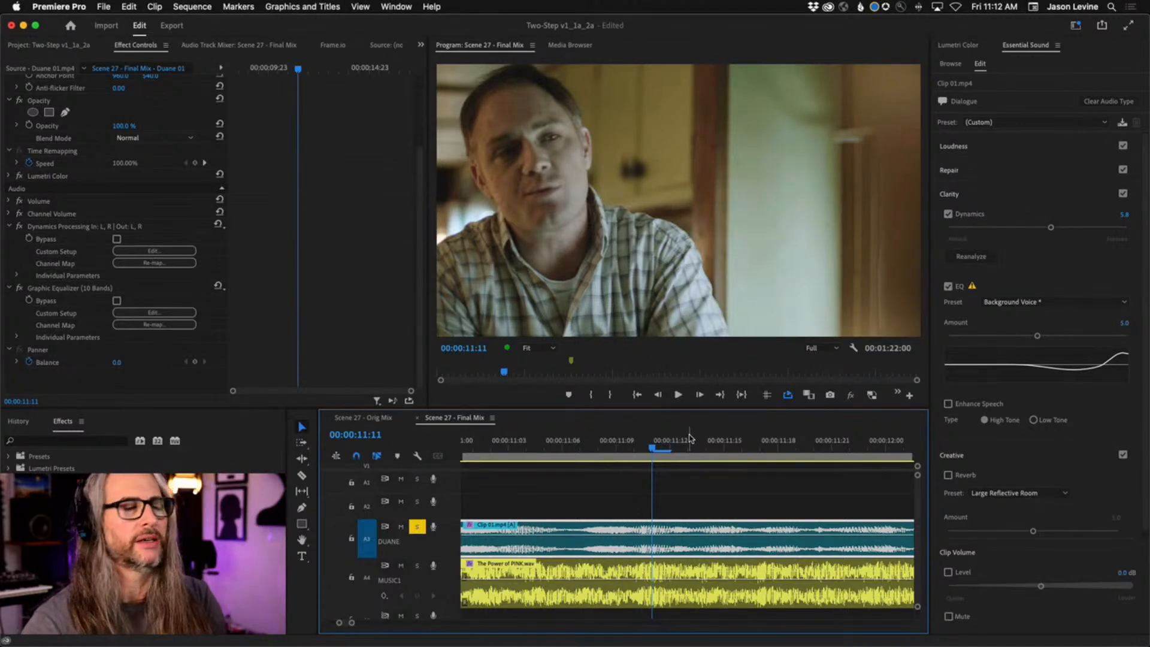
Turn on Show Audio Time Units for the Scene 27 - Final Mix timeline
left_click(417, 456)
left_click(417, 457)
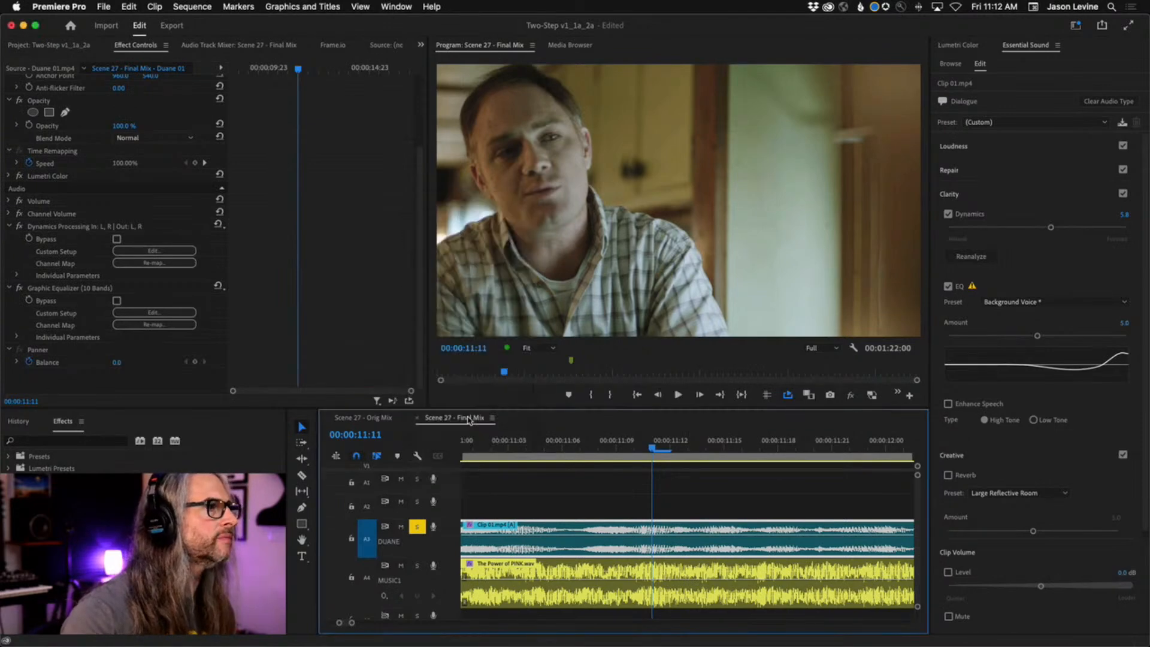
right_click(490, 419)
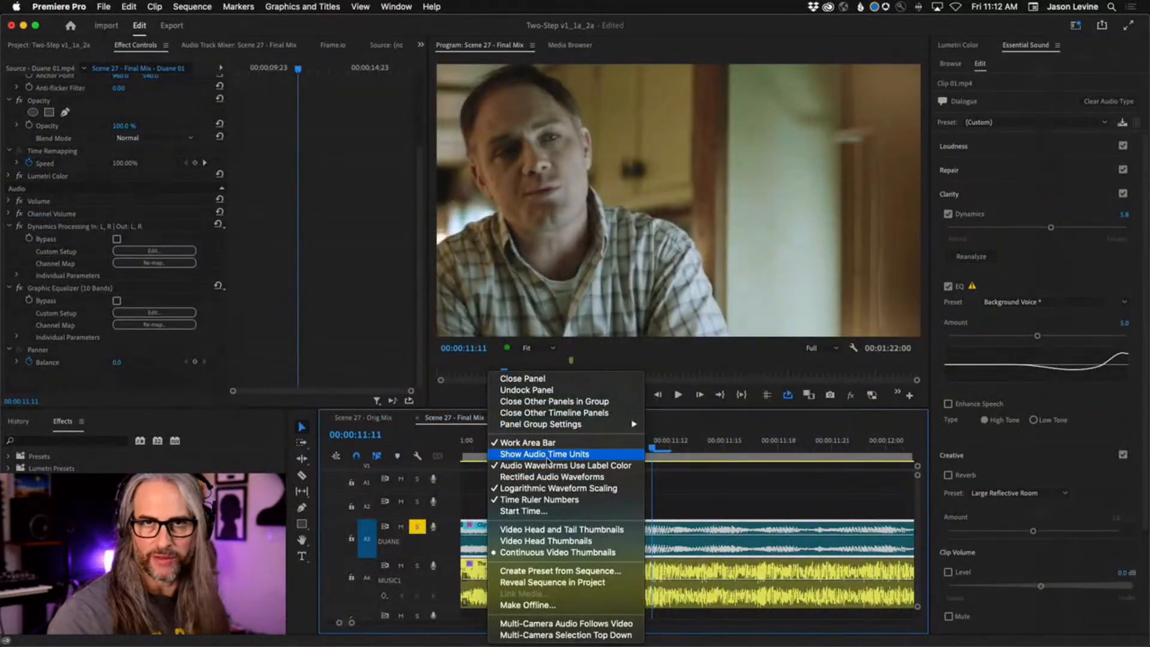
left_click(548, 454)
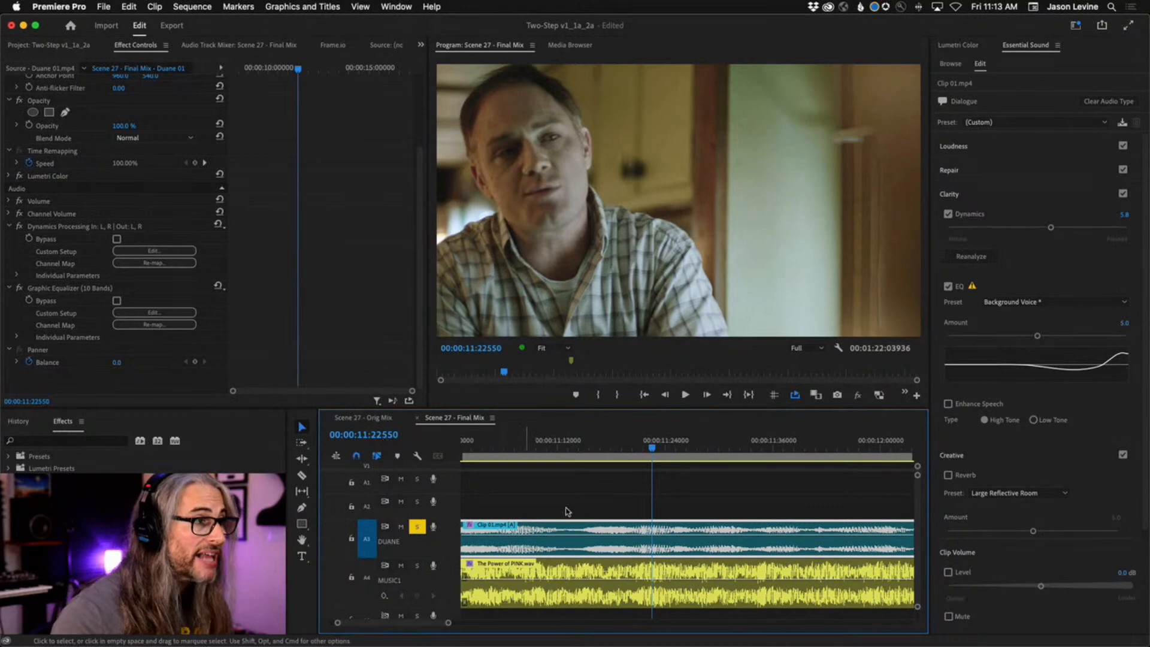
Examine the Clip 01.mp4 and The Power of PINK.wav waveforms around the playhead down to individual audio samples
key("=")
key("=")
key("=")
key("=")
key("=")
key("=")
key("=")
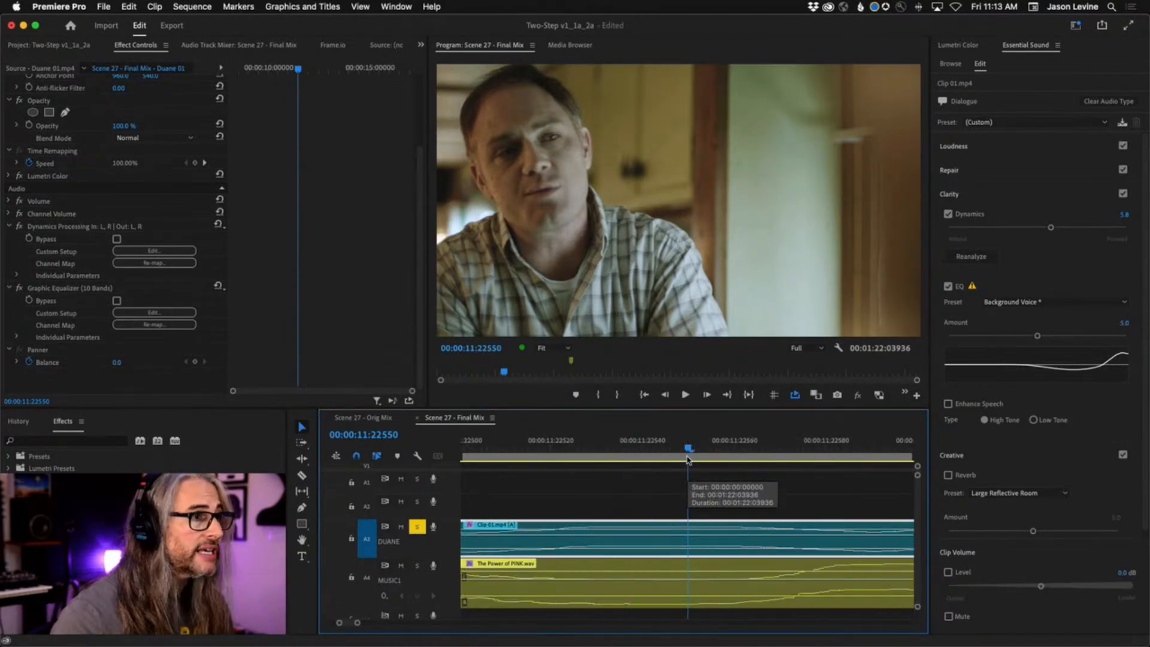
key("=")
key("=")
key("-")
key("-")
key("-")
key("-")
key("-")
key("-")
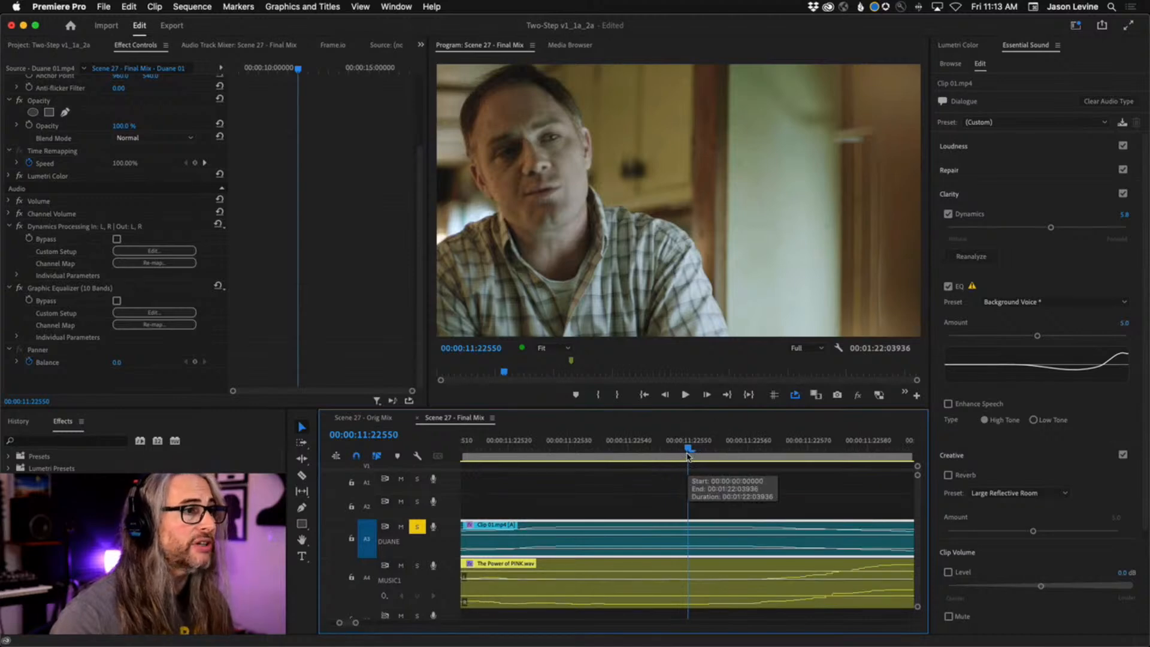
key("-")
key("-")
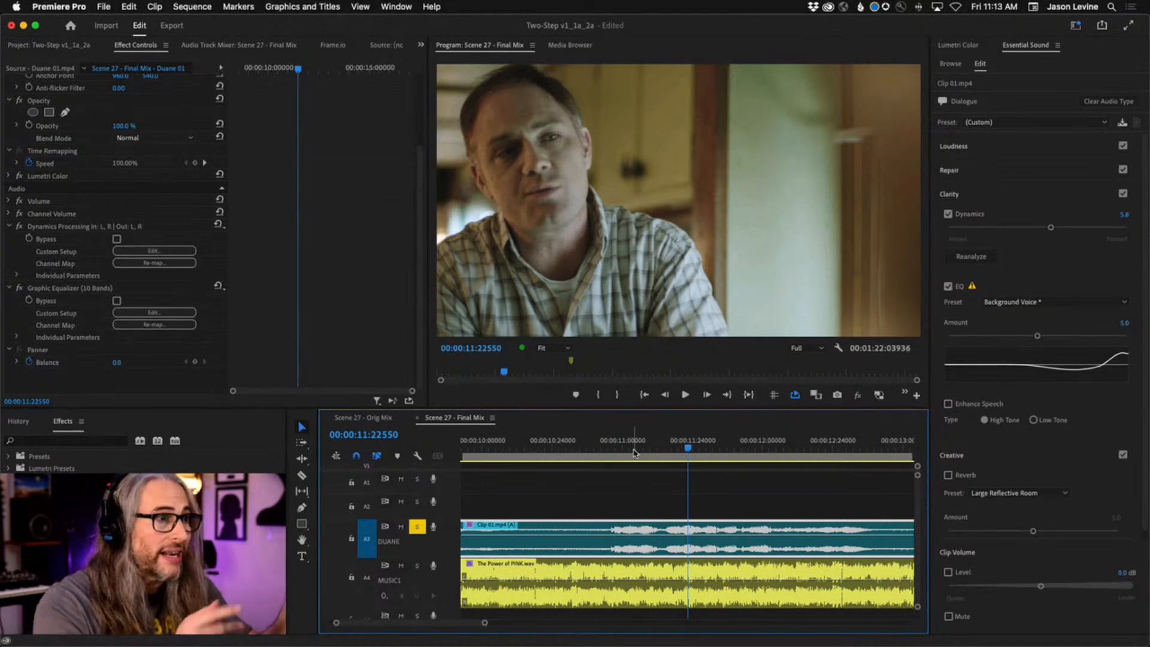
Move the playhead sample by sample to 00:00:11:22539 in the Scene 27 - Final Mix timeline
key("=")
key("=")
key("=")
key("=")
key("=")
key("=")
key("=")
key("=")
key("=")
key("=")
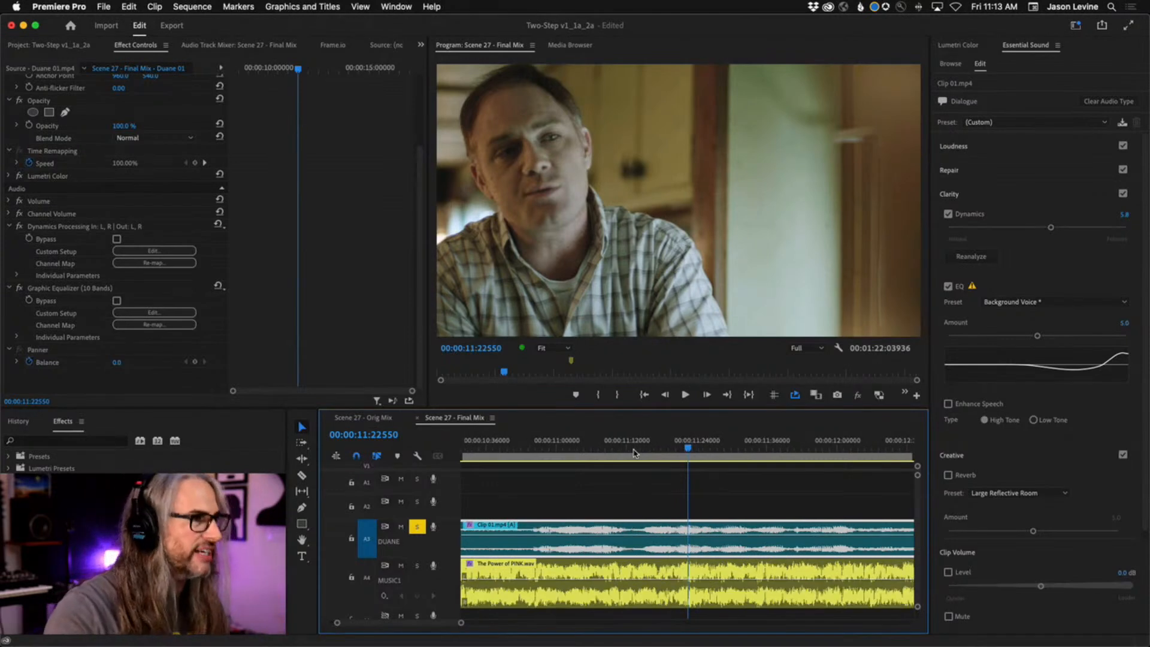
key("=")
key("=")
left_click(680, 448)
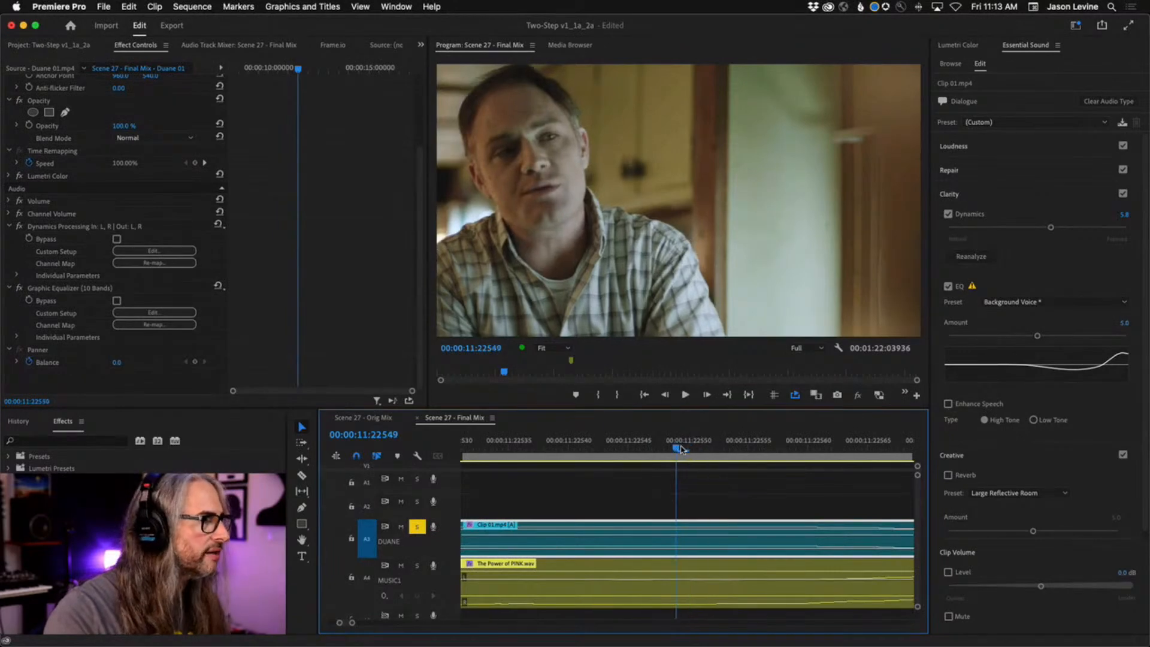
left_click_drag(680, 447, 562, 448)
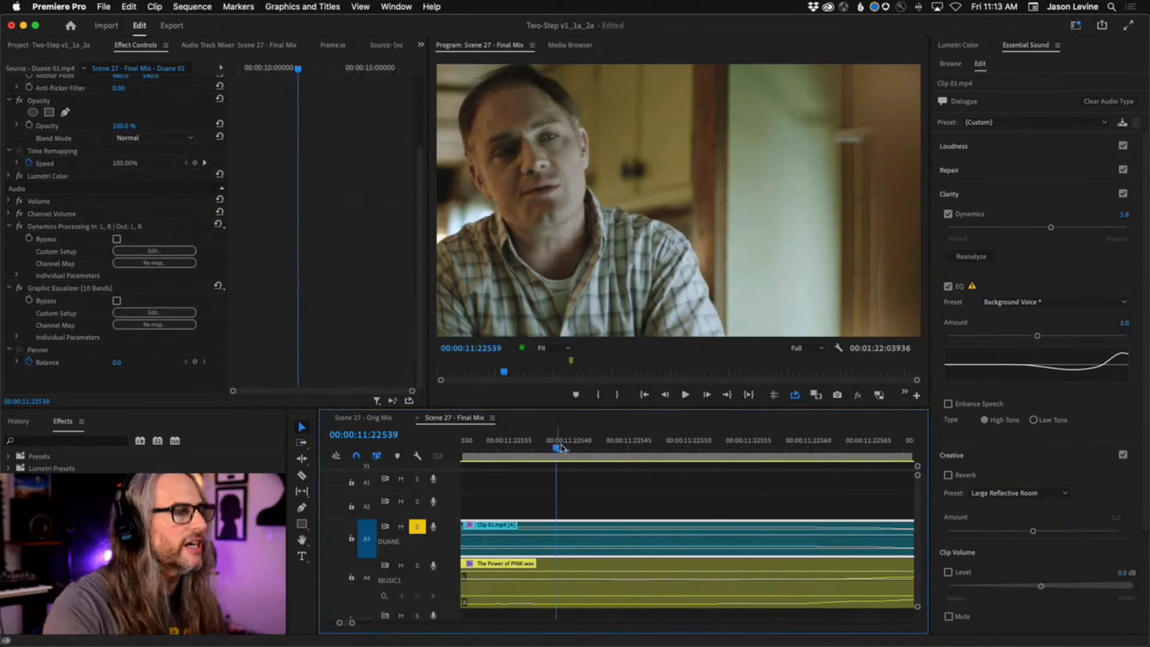
Turn off Show Audio Time Units for the Scene 27 - Final Mix timeline
key("minus")
key("minus")
key("minus")
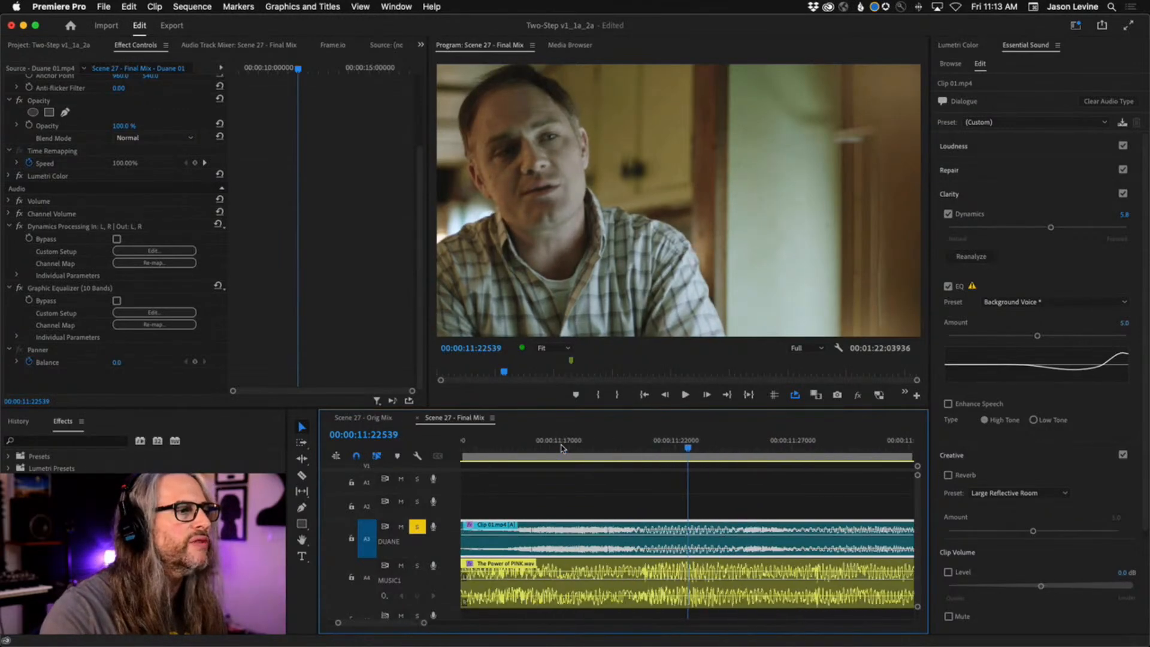
key("minus")
key("minus")
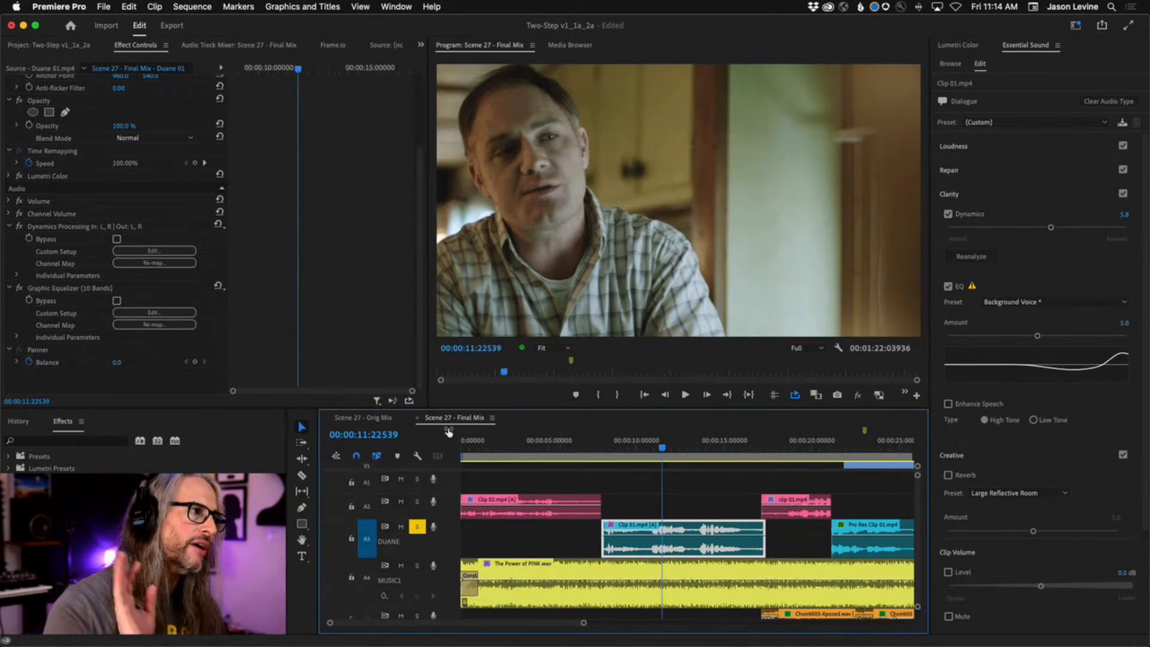
left_click(493, 419)
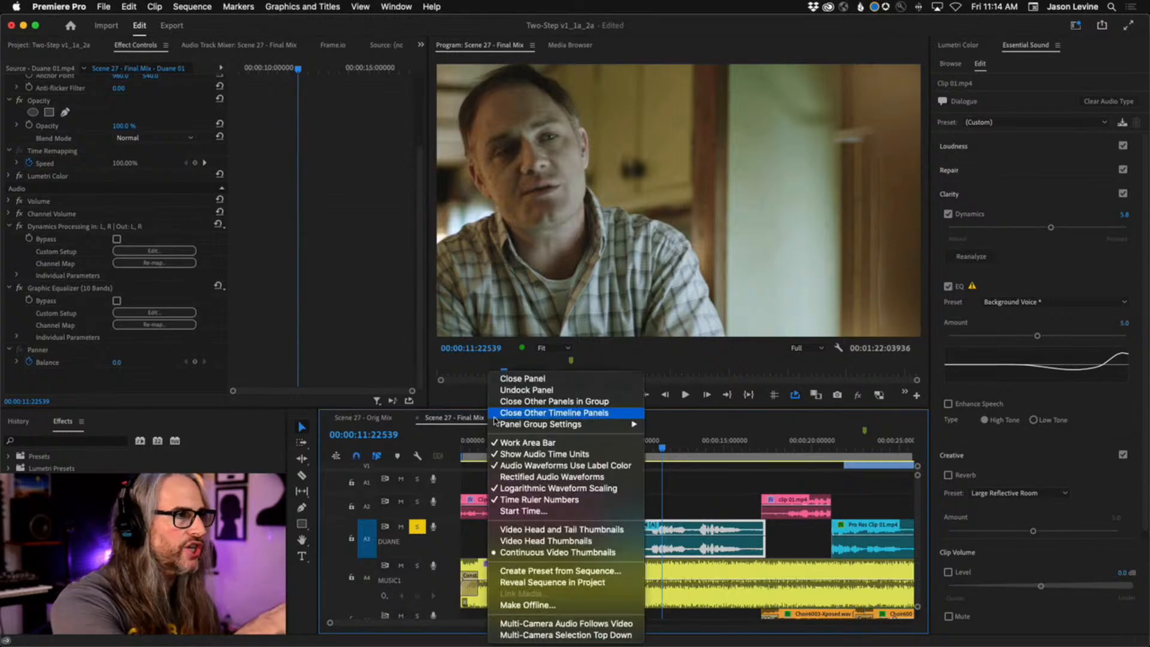
left_click(530, 455)
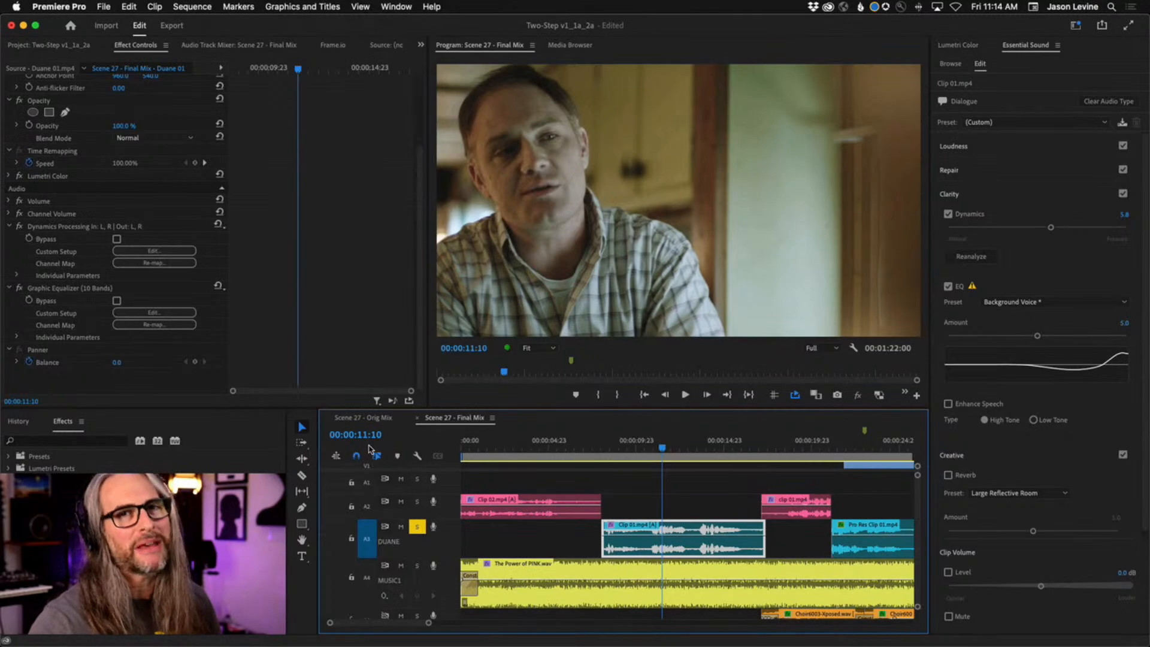
left_click(492, 417)
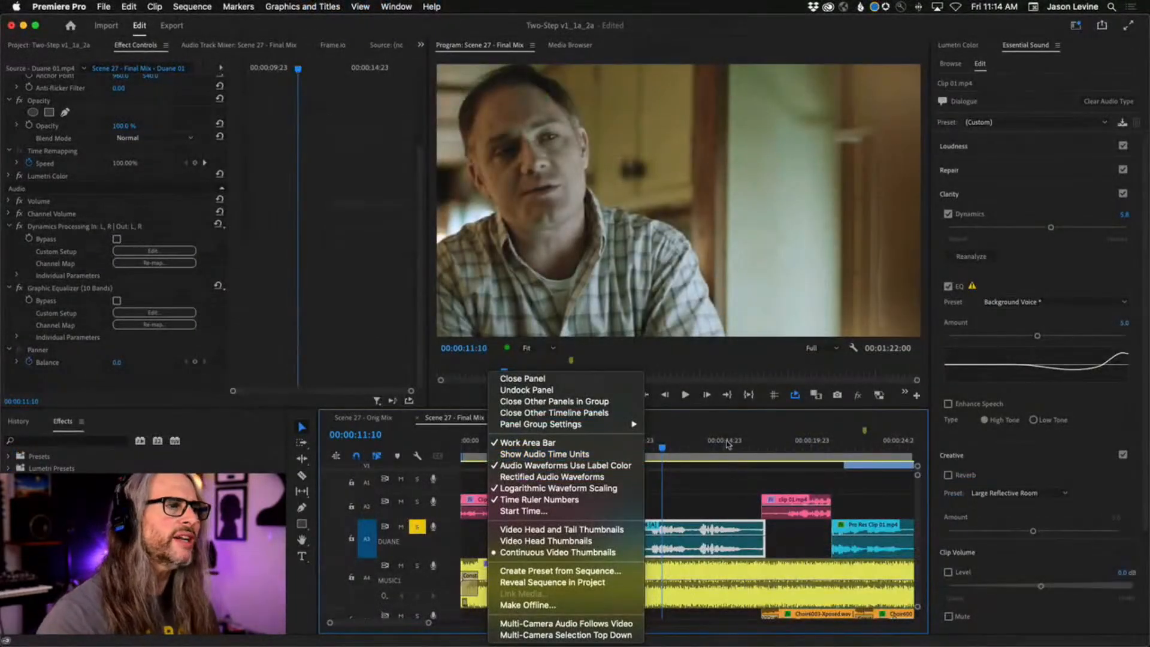
left_click(699, 424)
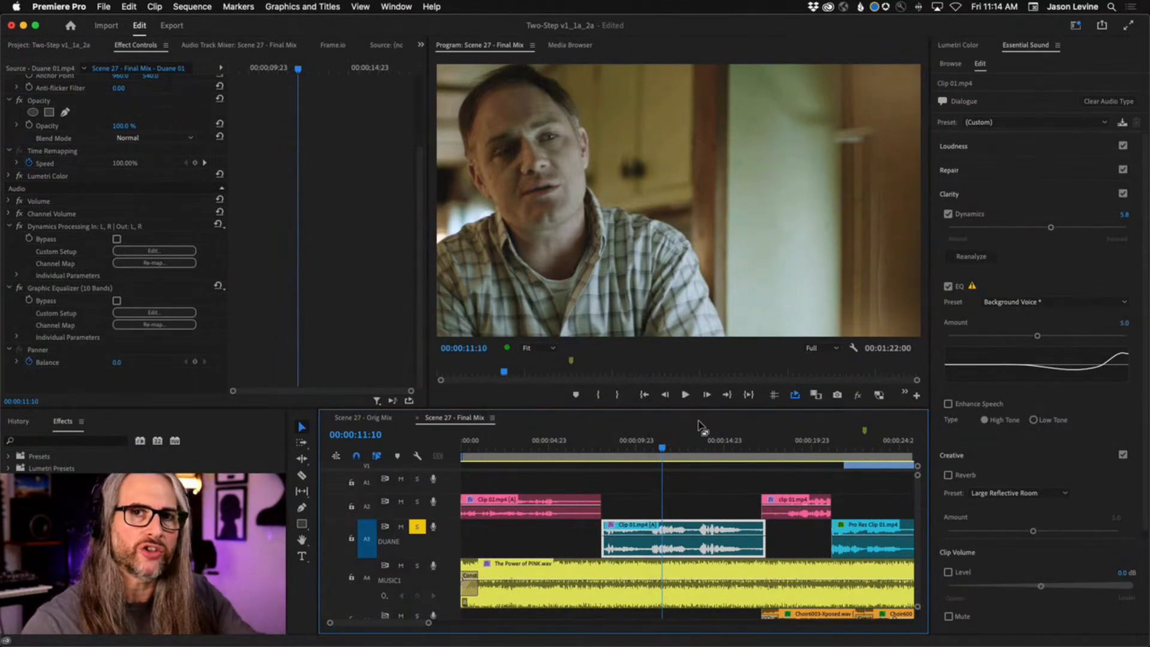
Switch to Adobe Audition and set the multitrack session's time display to SMPTE 23.976 fps
key("super+Tab")
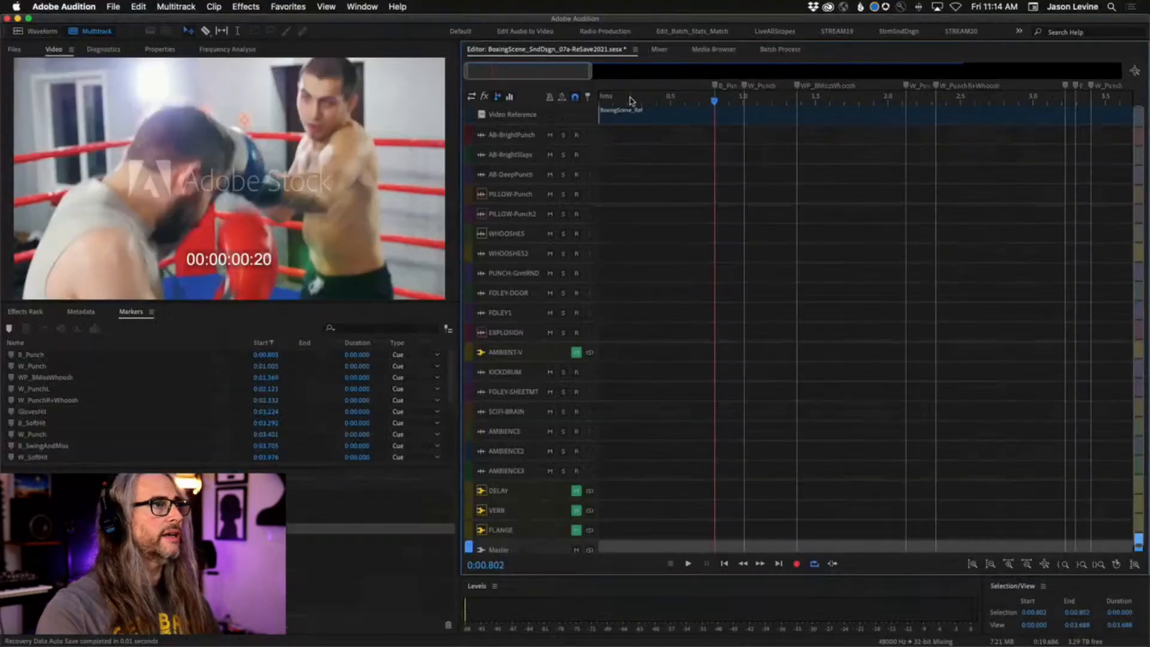
right_click(630, 98)
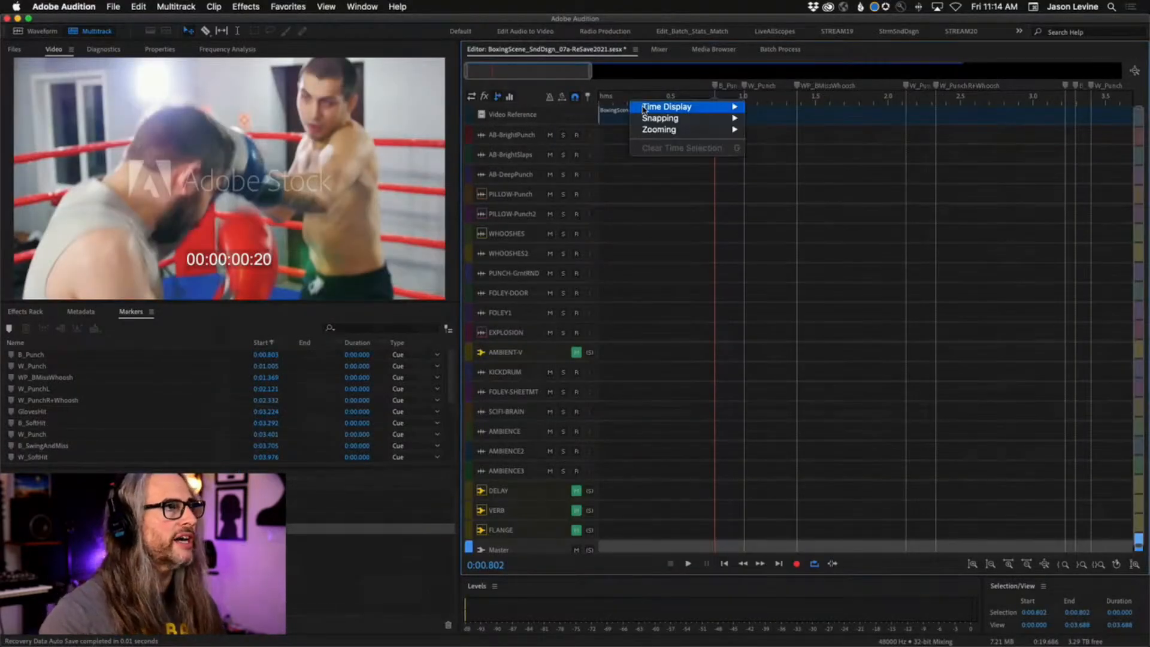
mouse_move(643, 109)
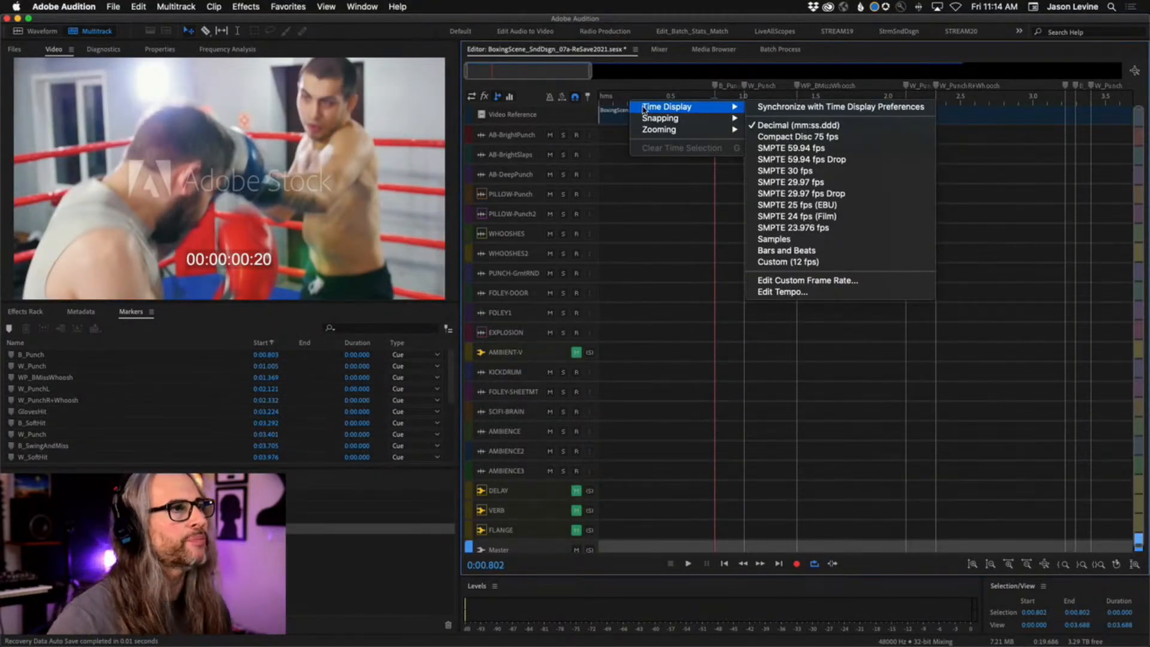
left_click(849, 227)
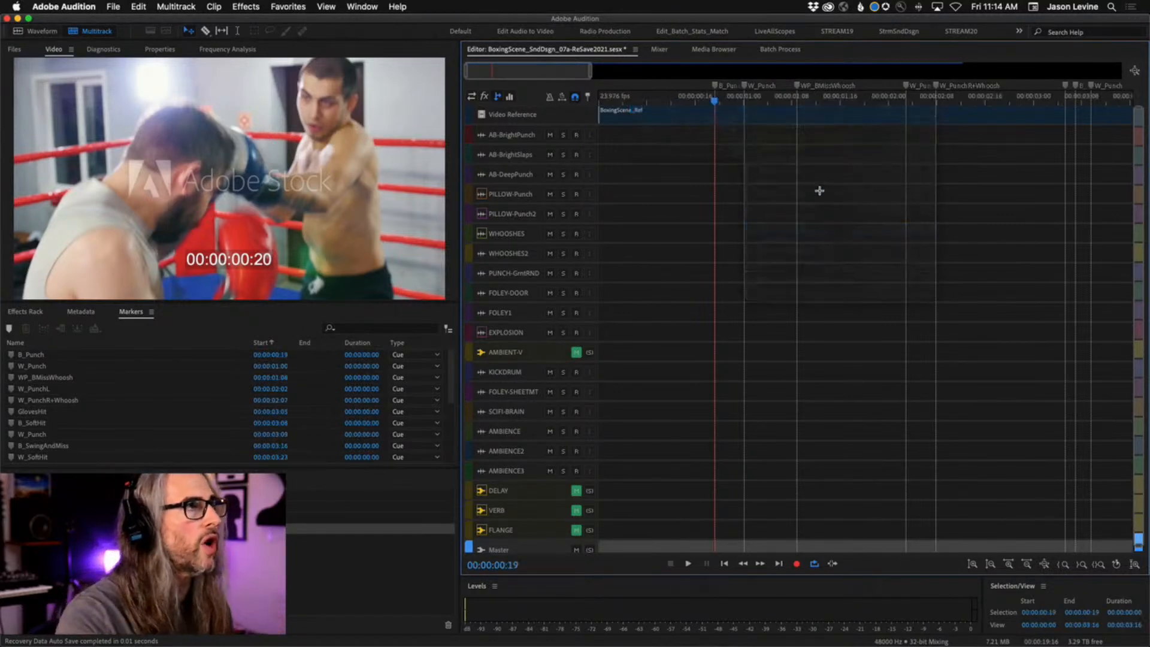
Examine the sub-frame gap between the playhead and the B_Punch marker on the 23.976 fps time ruler
scroll(816, 175, "up", 5)
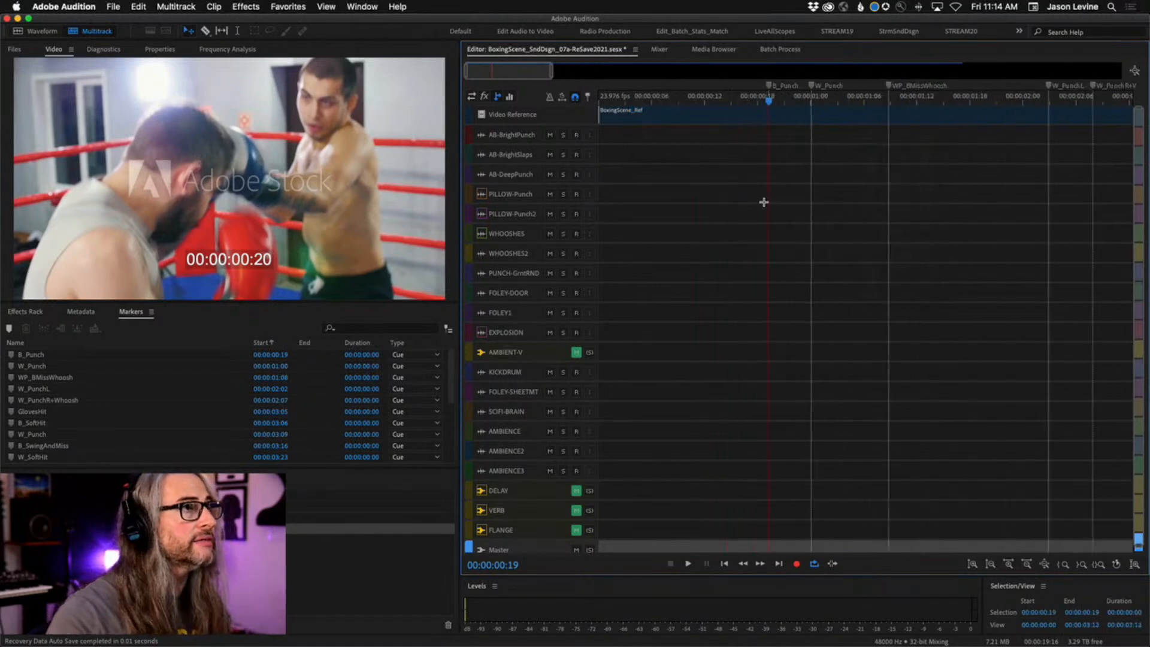
scroll(853, 128, "up", 4)
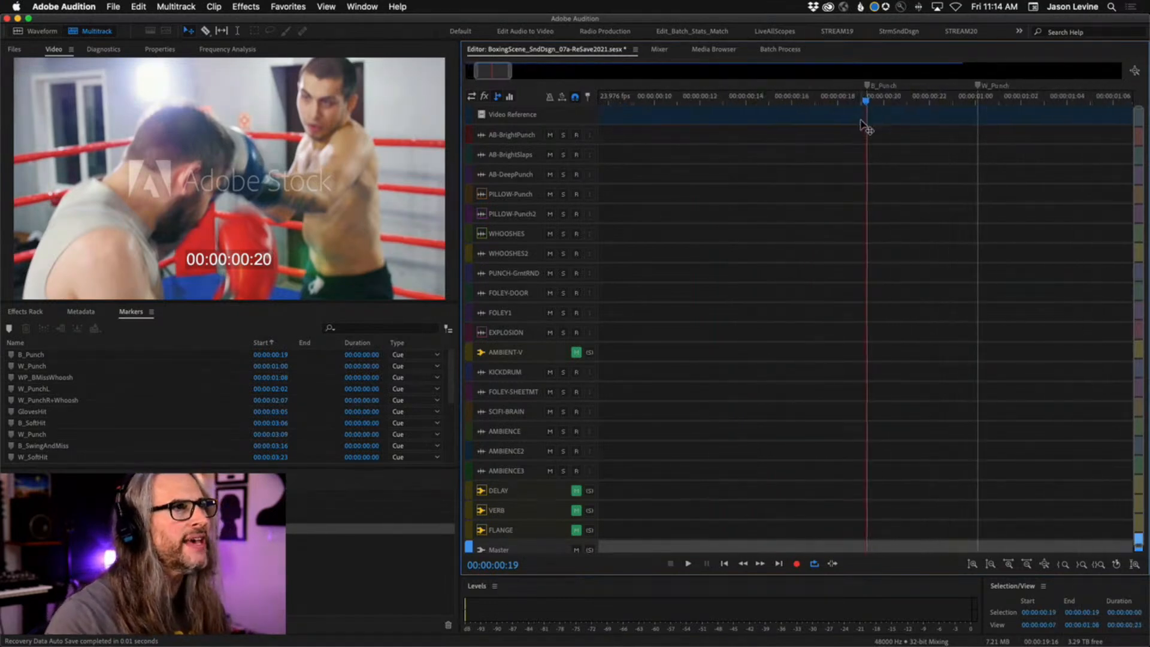
scroll(866, 105, "up", 5)
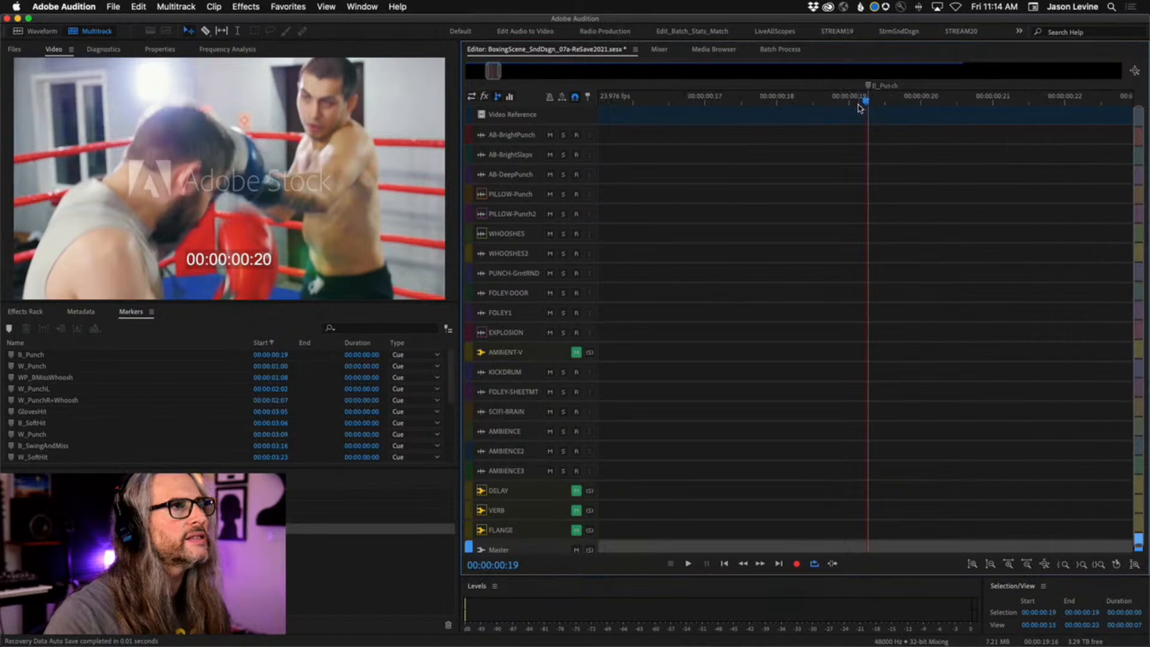
scroll(862, 107, "up", 5)
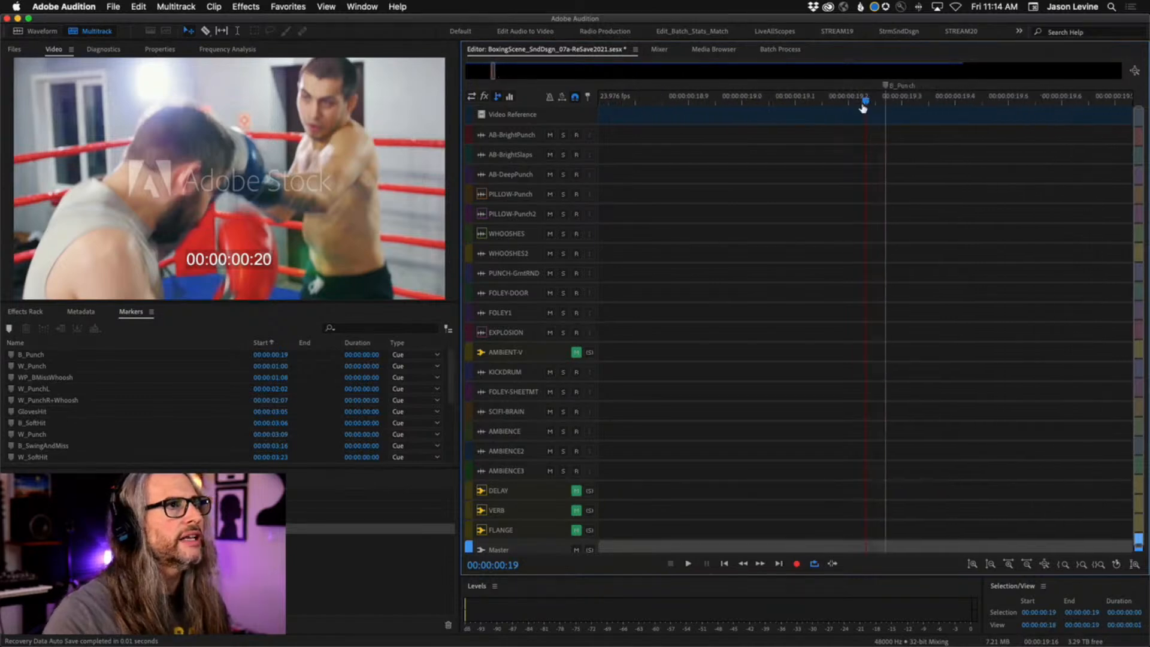
scroll(862, 107, "up", 3)
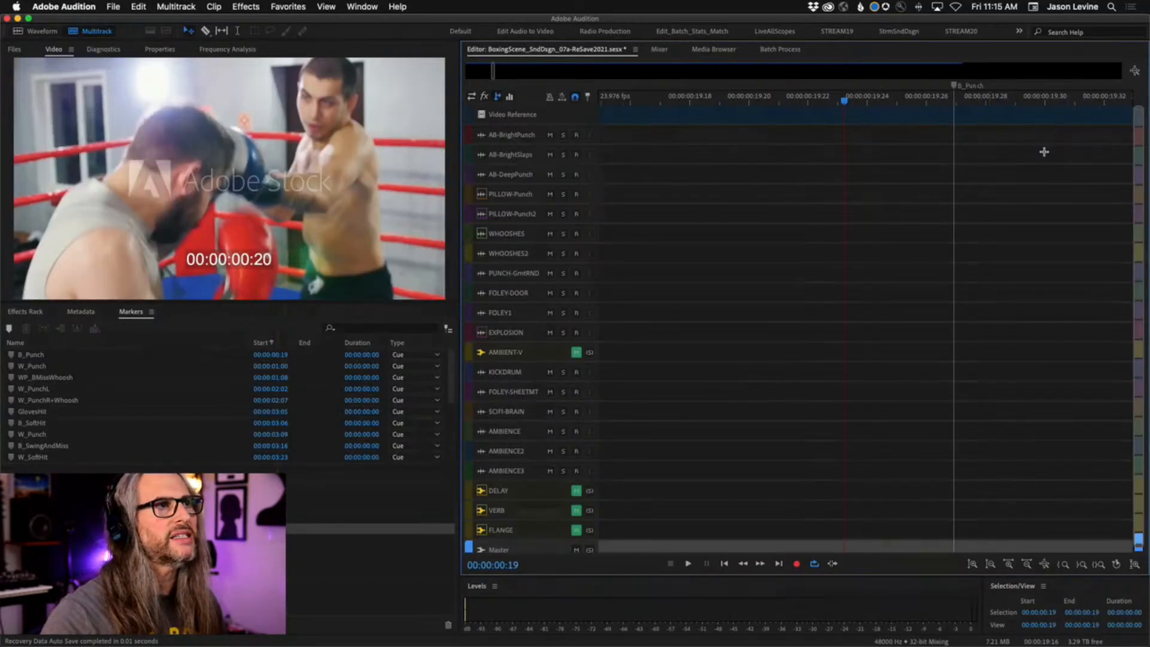
scroll(1044, 152, "up", 8)
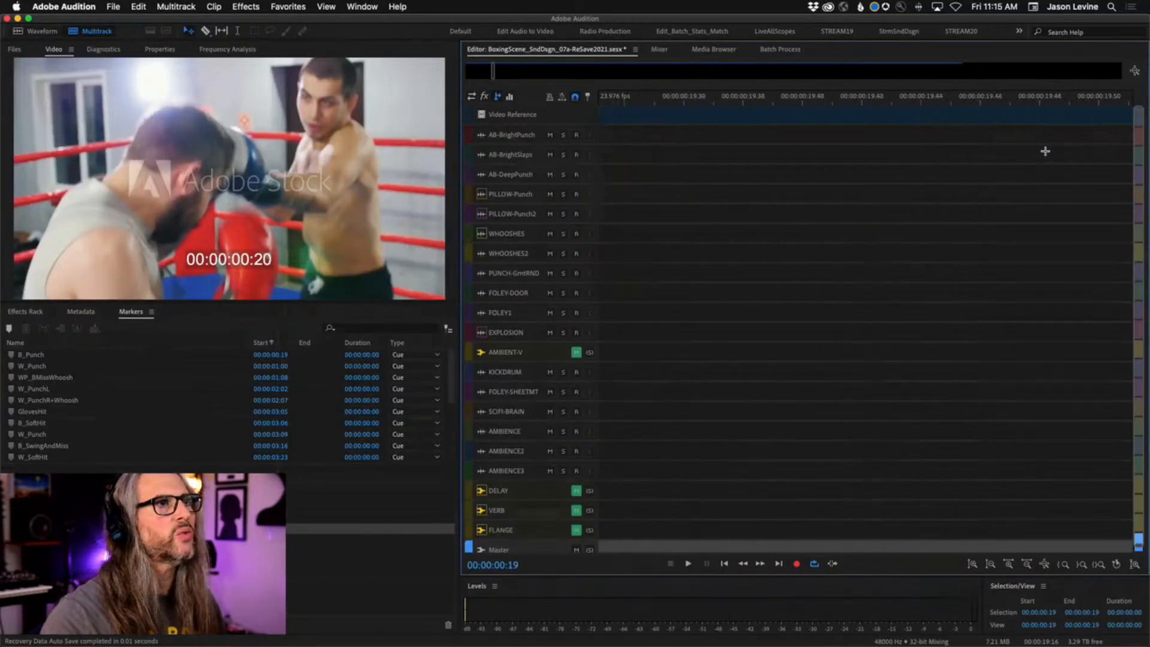
scroll(997, 95, "down", 10)
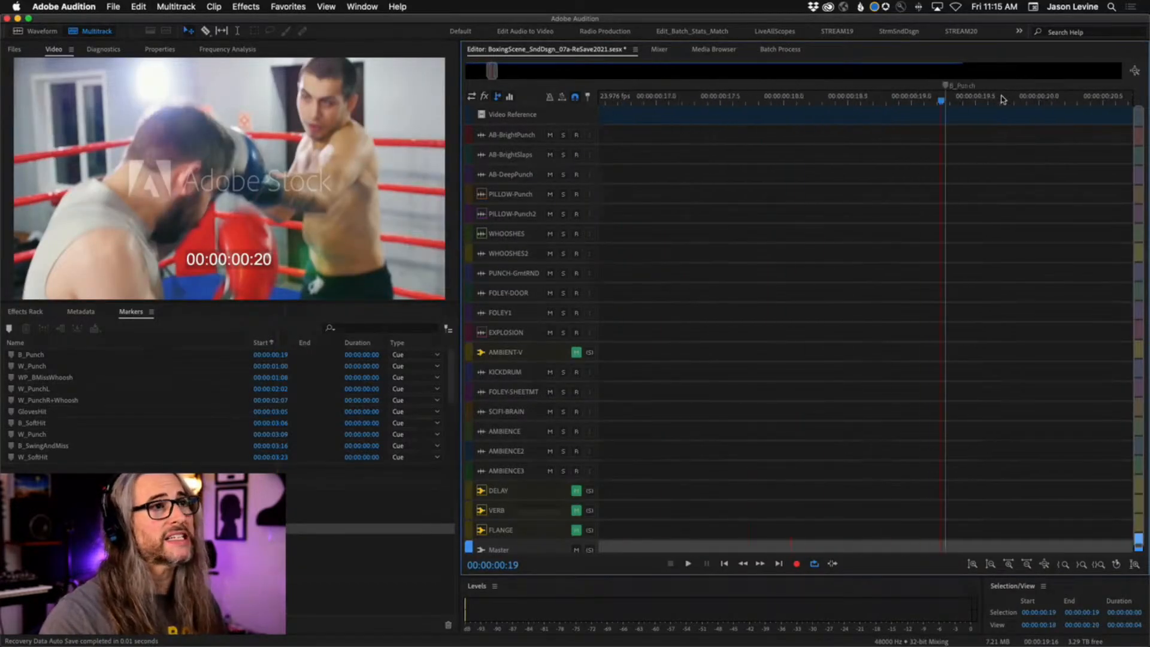
scroll(1003, 99, "down", 3)
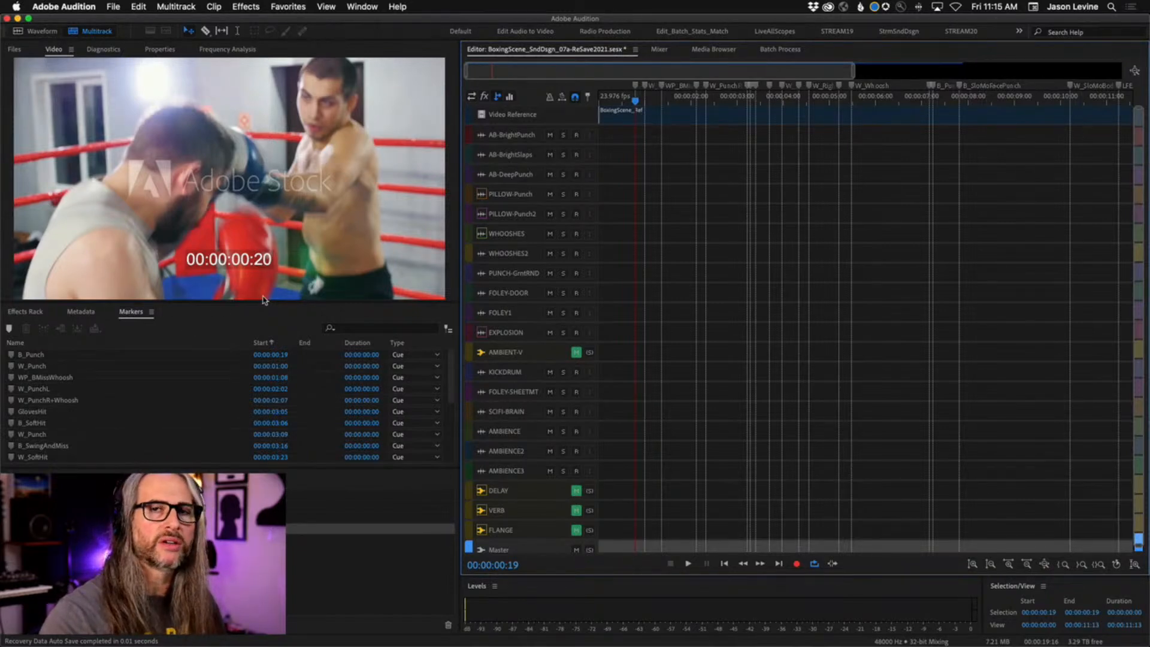
Set the multitrack session's time display to Decimal (mm:ss.ddd)
right_click(617, 103)
mouse_move(662, 113)
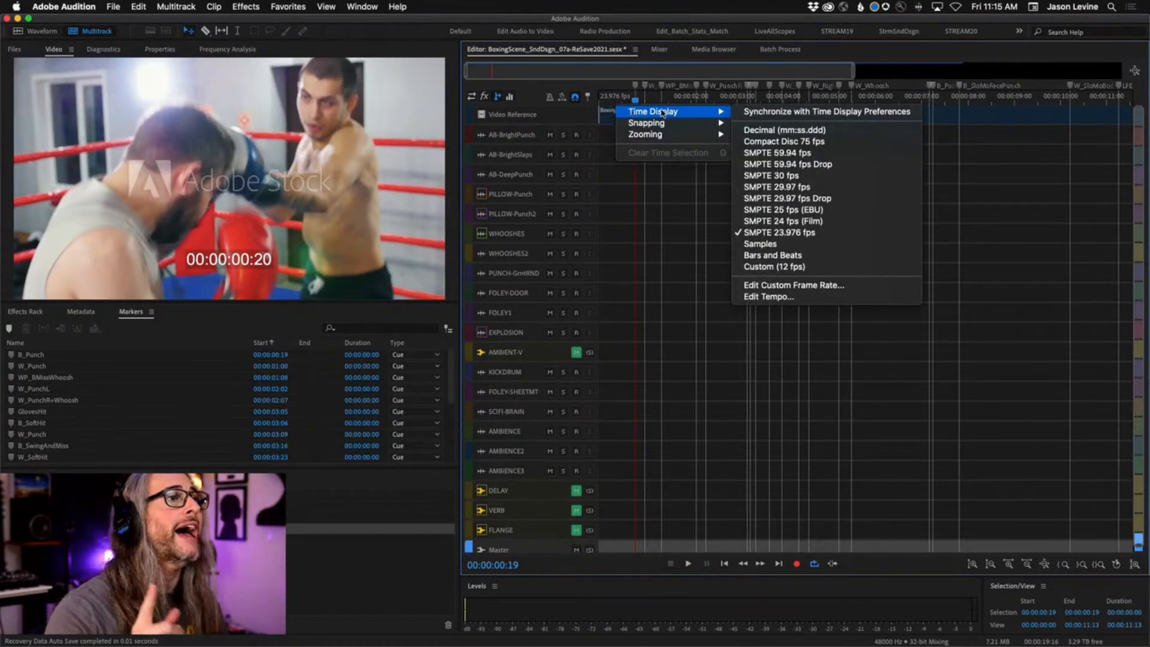
left_click(817, 130)
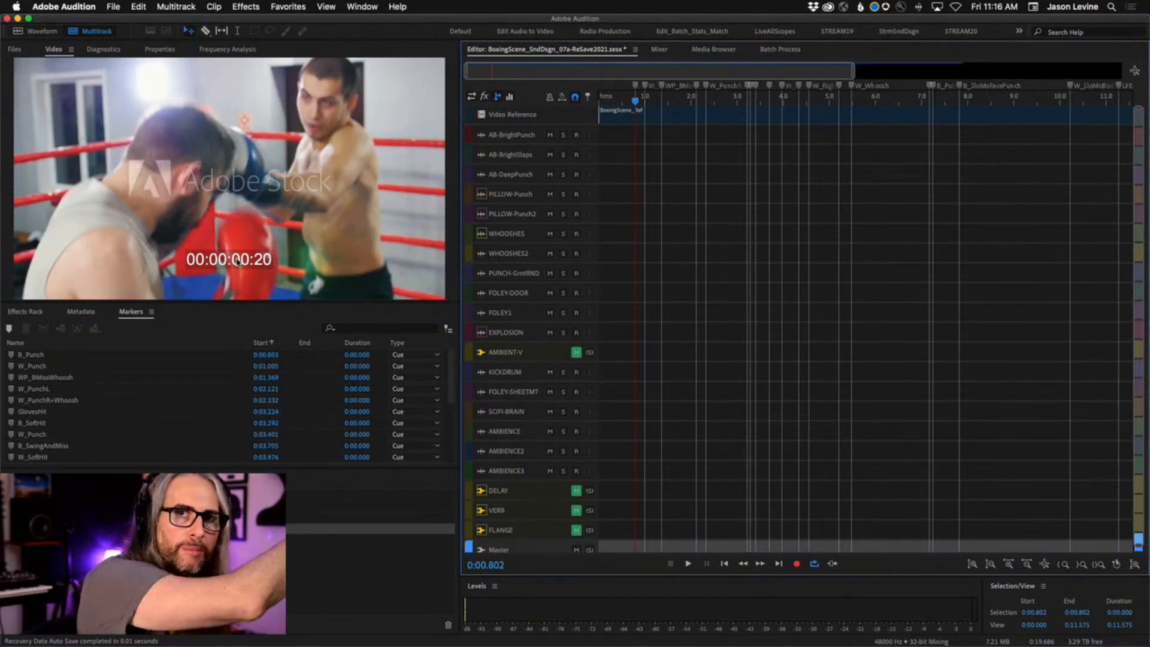
Move the playhead onto the B_Punch marker at 0:00.803 and select that marker in the marker list
left_click(639, 104)
left_click_drag(640, 104, 634, 103)
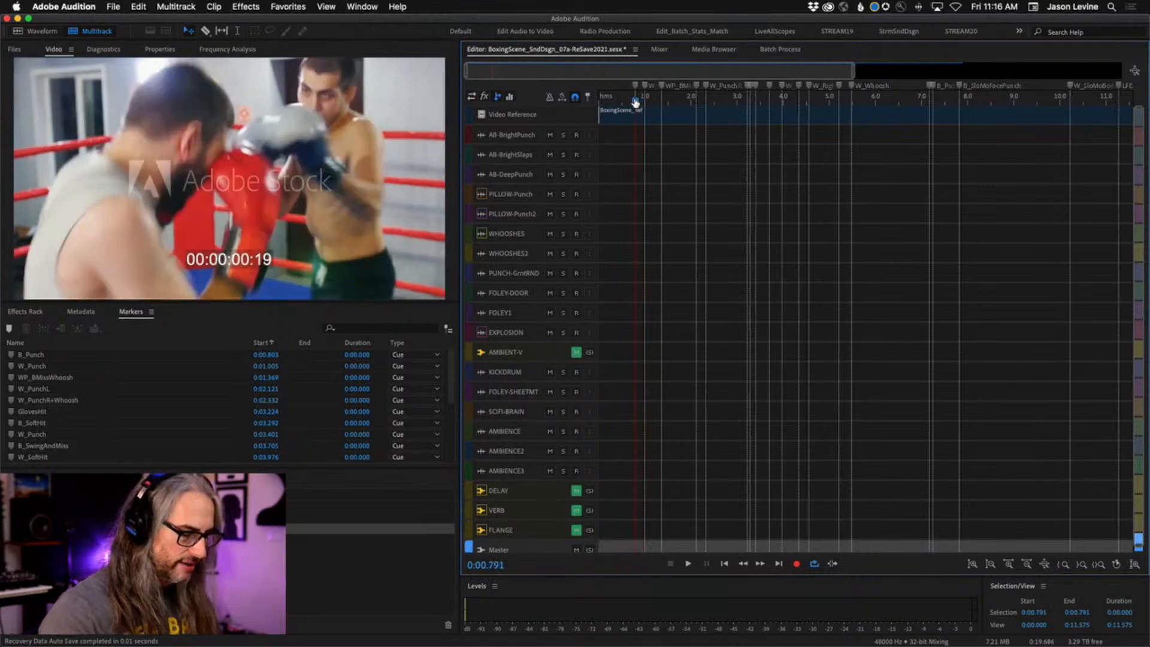
key("=")
key("=")
key("=")
key("=")
key("=")
key("=")
key("=")
key("=")
key("=")
key("=")
key("=")
key("=")
key("=")
key("=")
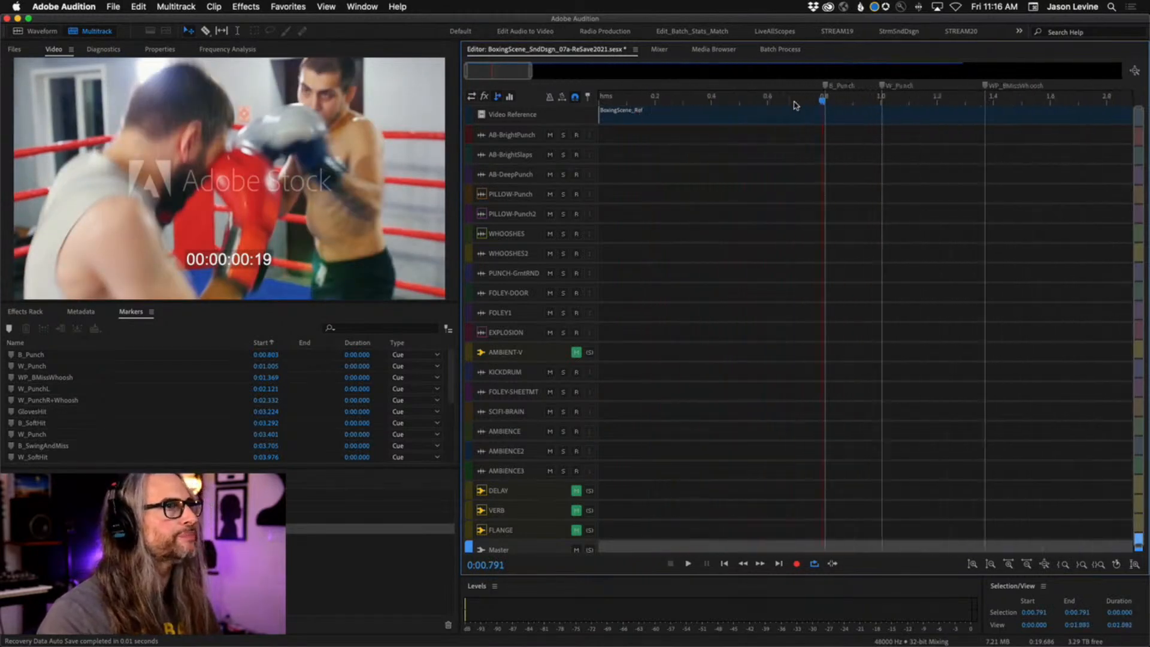
scroll(814, 106, "right", 2)
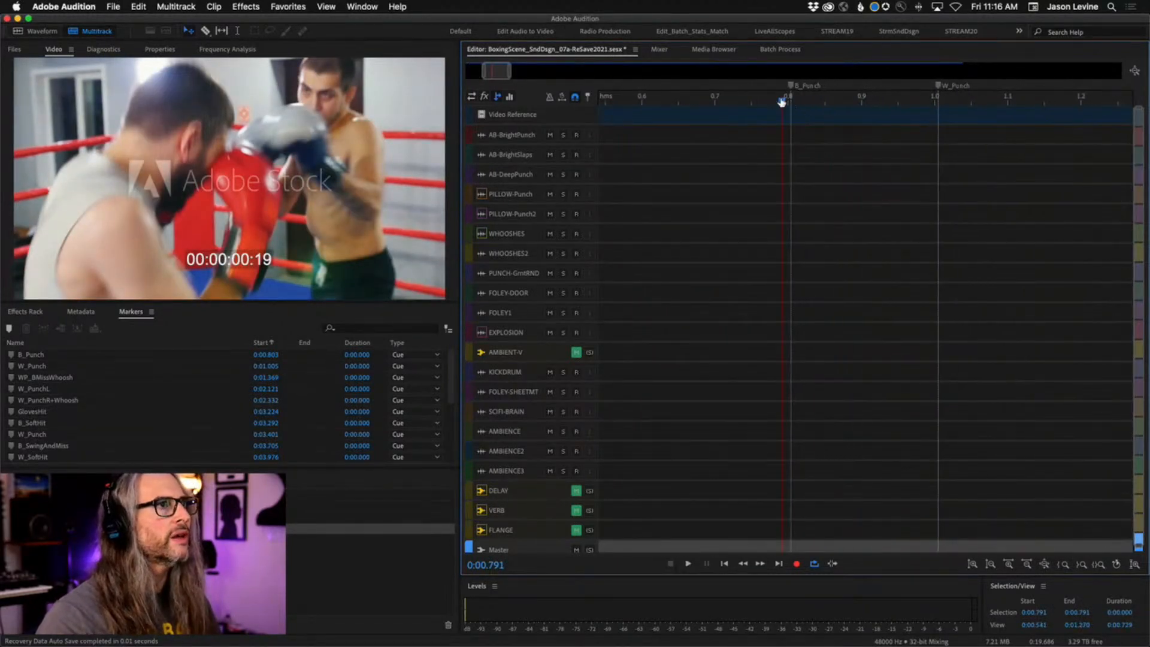
left_click_drag(781, 102, 790, 102)
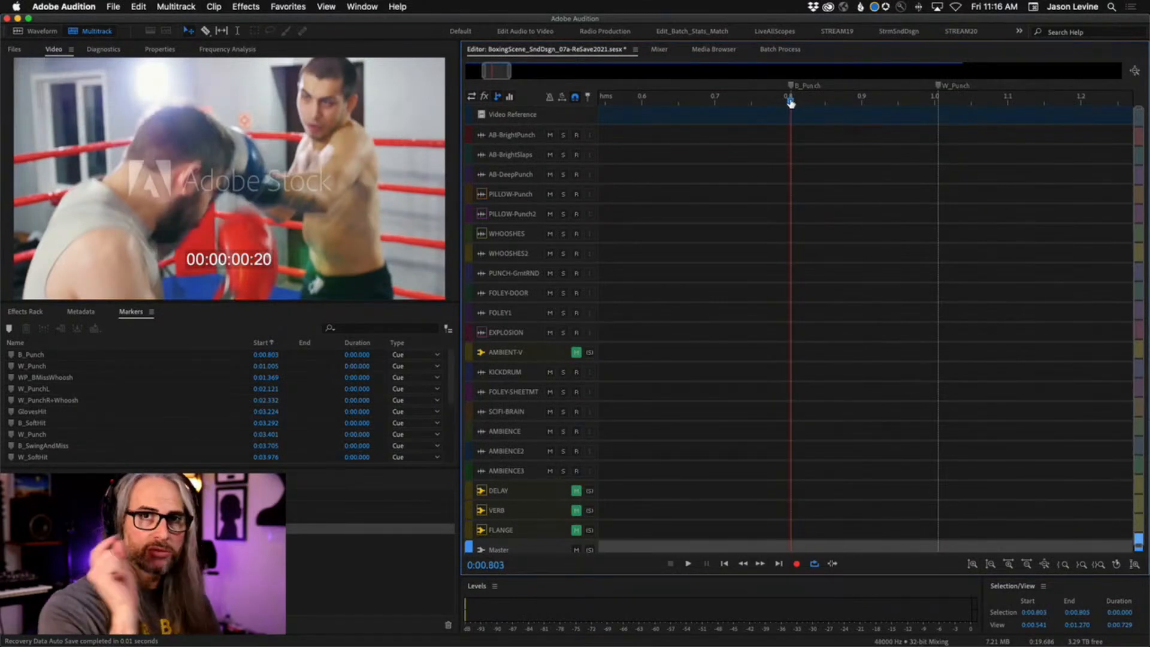
left_click(136, 312)
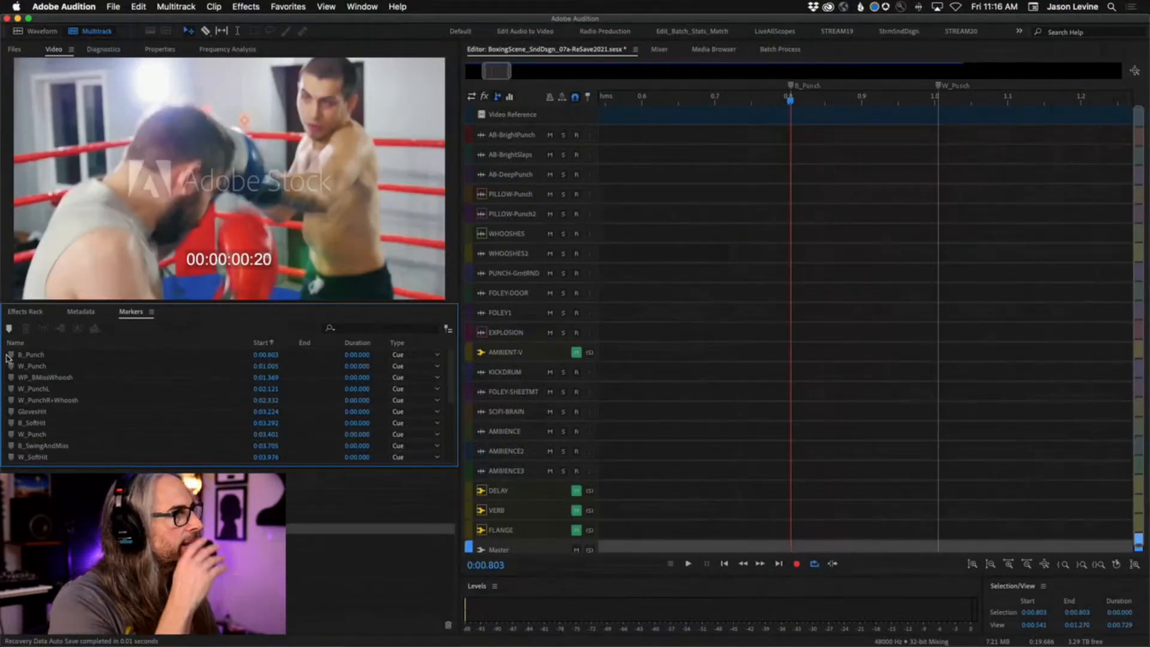
left_click(21, 357)
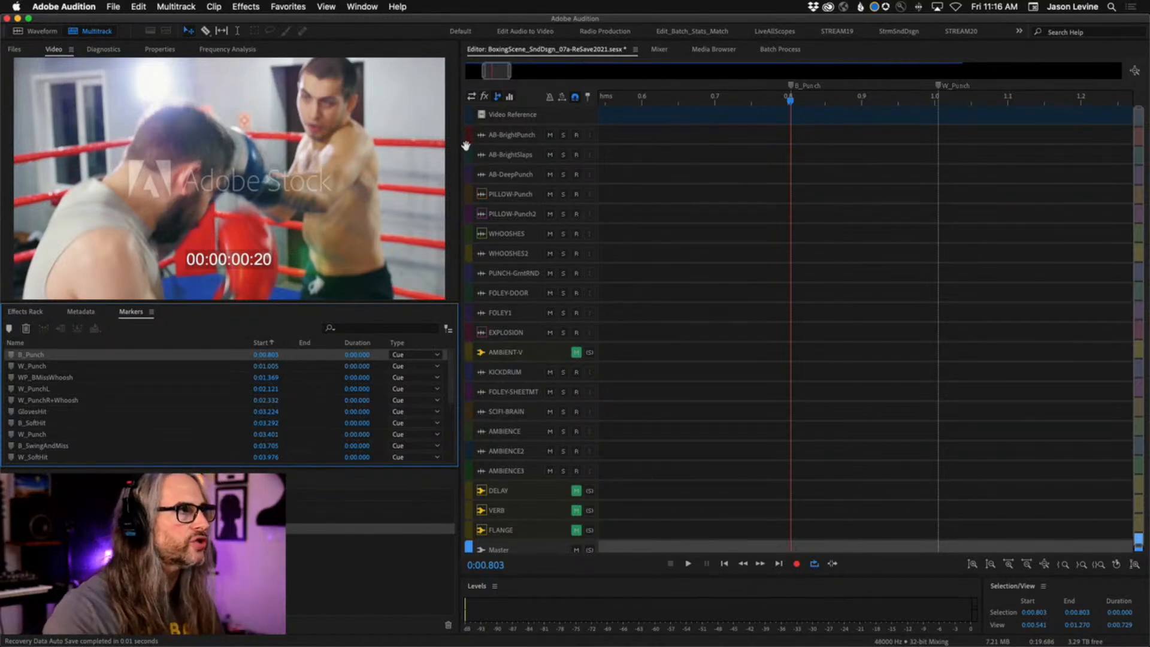
Try an orange custom color and a different hue for the AB-BrightPunch track, and discard the change
scroll(466, 146, "up", 2)
scroll(466, 145, "up", 4)
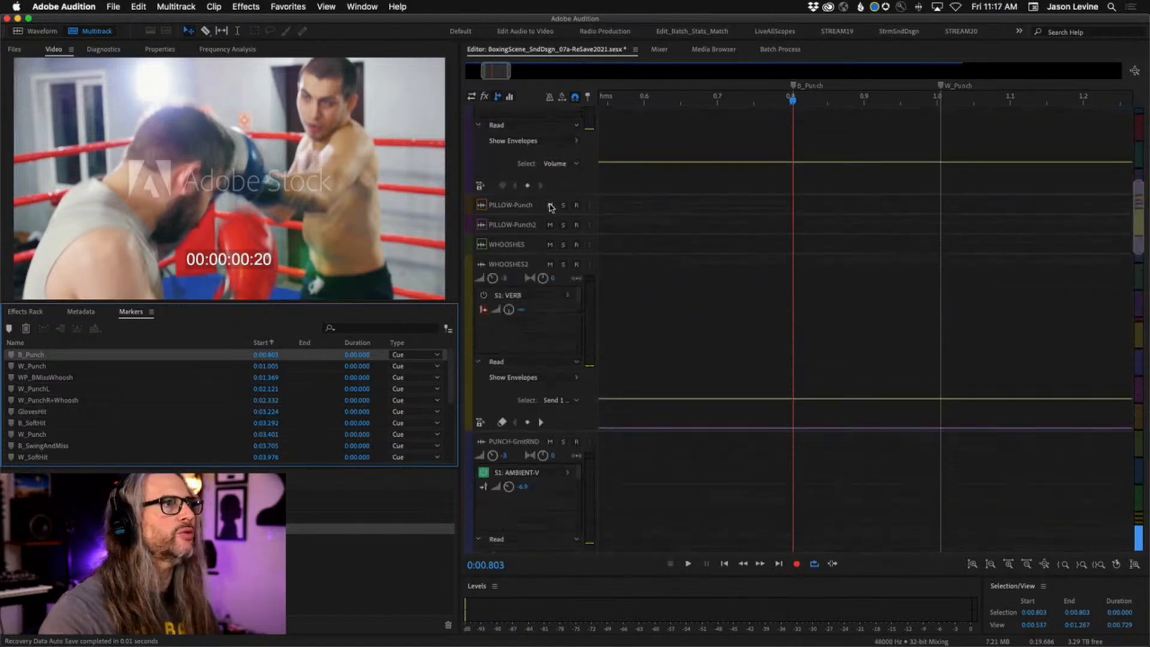
scroll(550, 207, "down", 5)
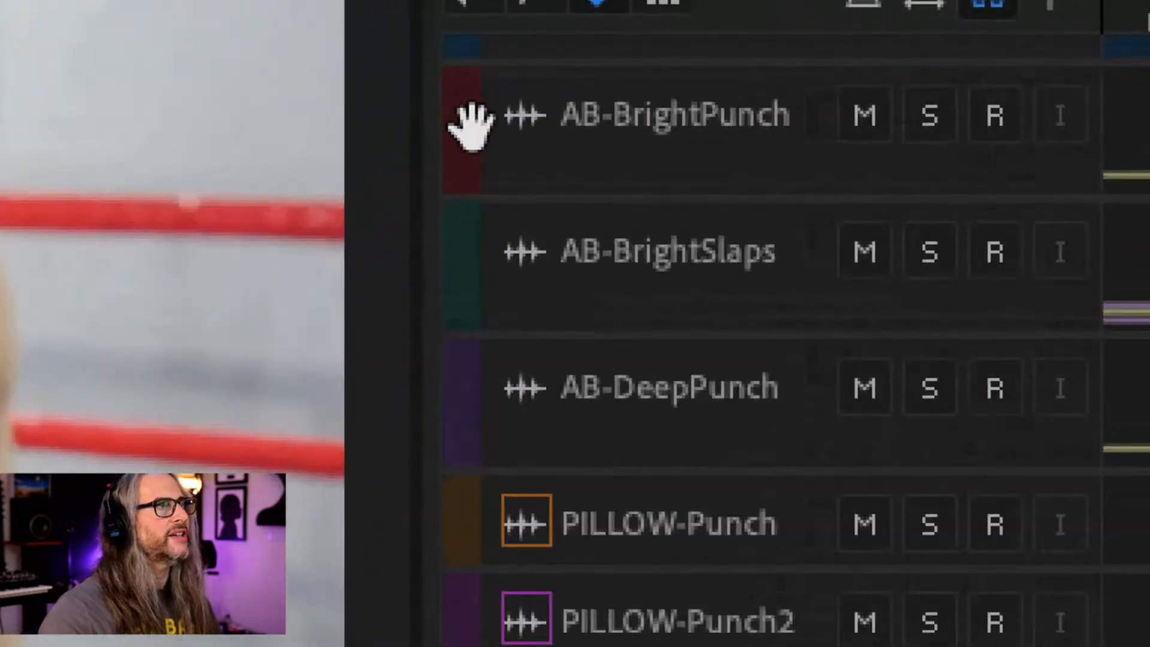
right_click(468, 129)
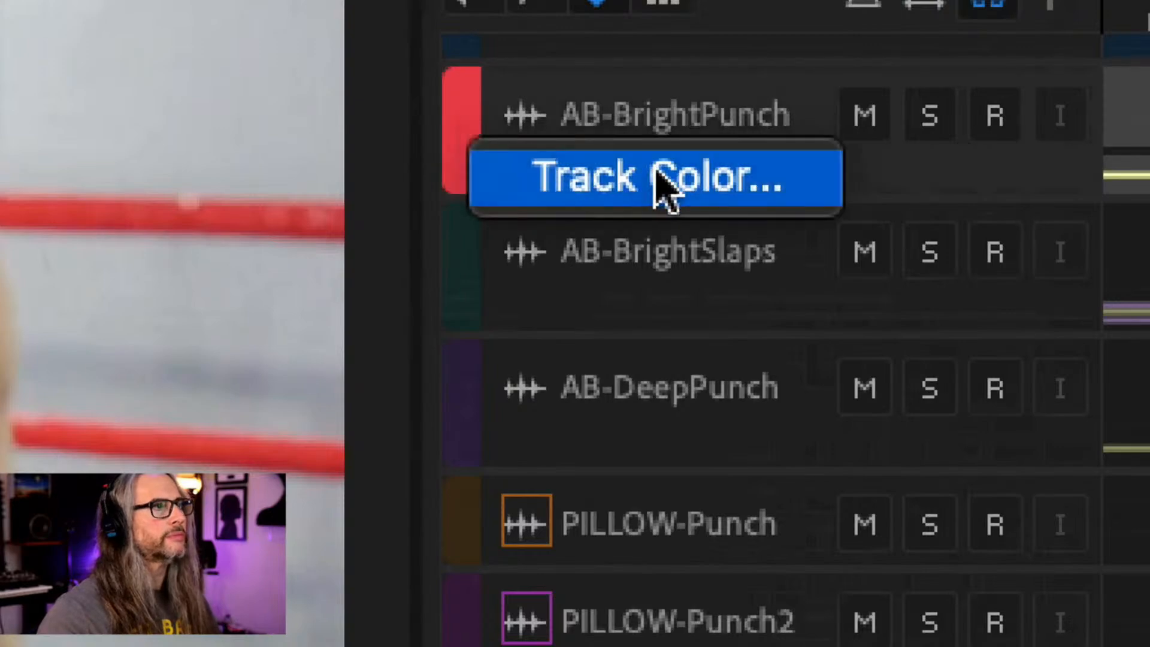
left_click(733, 186)
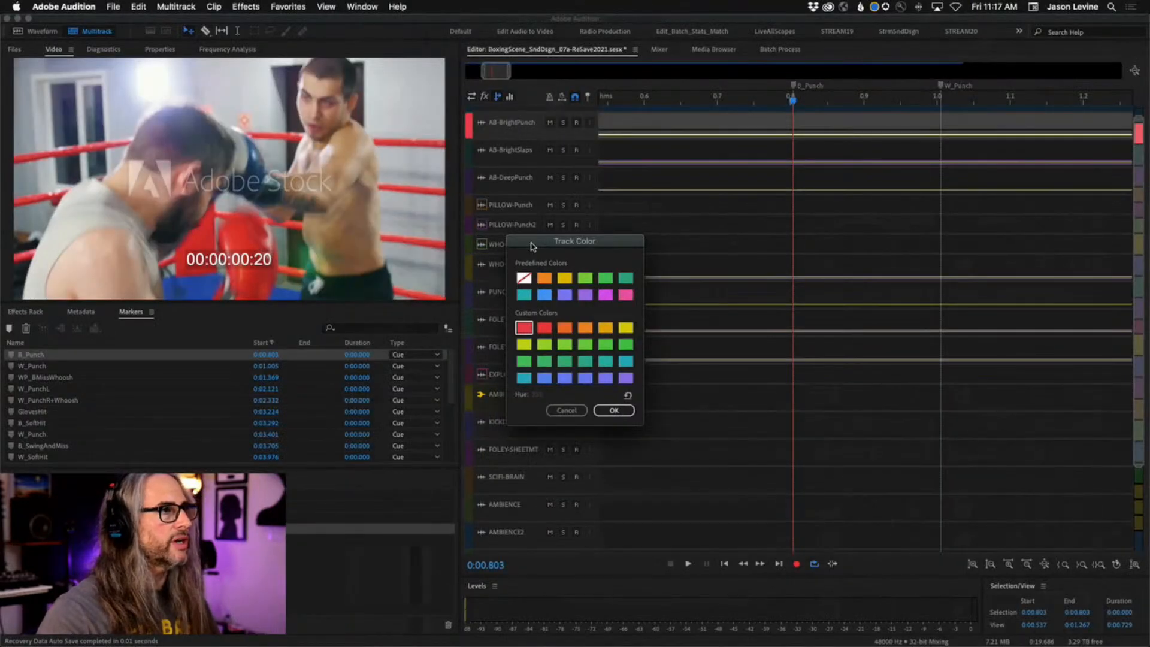
left_click_drag(532, 246, 631, 151)
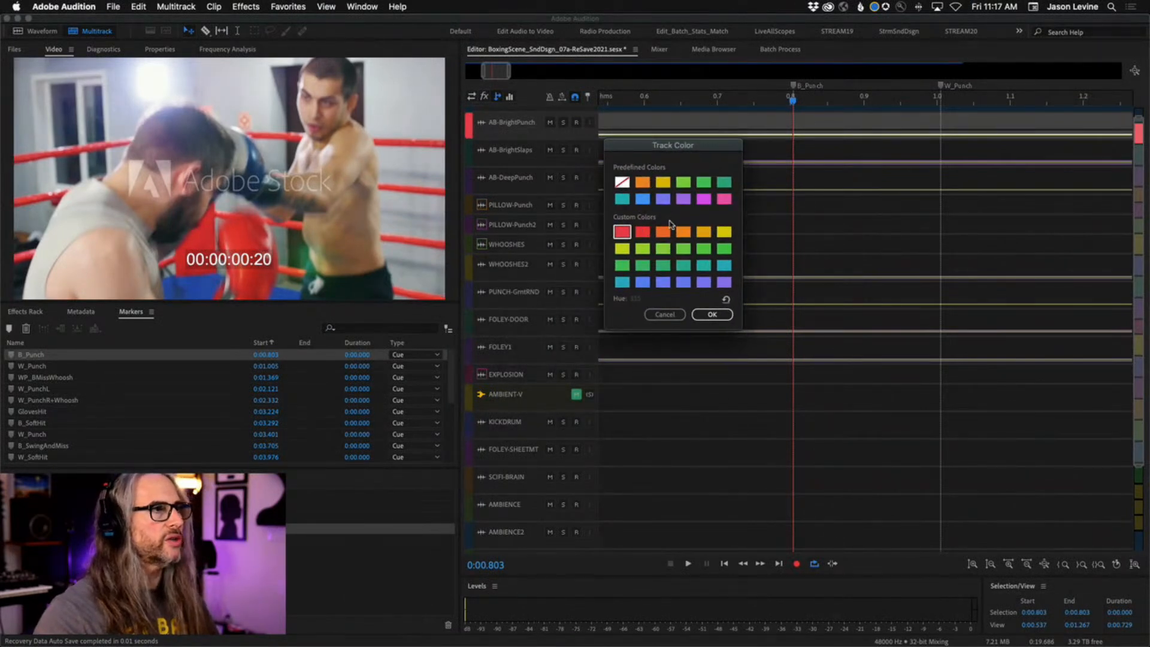
left_click(663, 237)
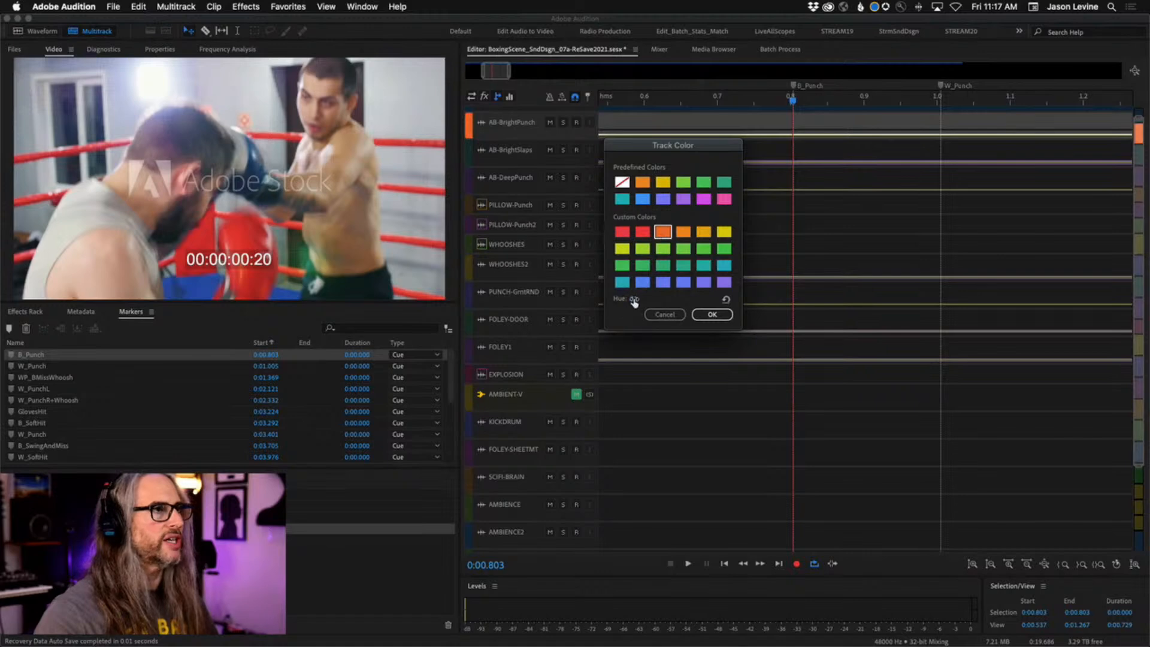
mouse_move(631, 300)
left_mouse_down()
mouse_move(681, 304)
mouse_move(639, 299)
left_mouse_up()
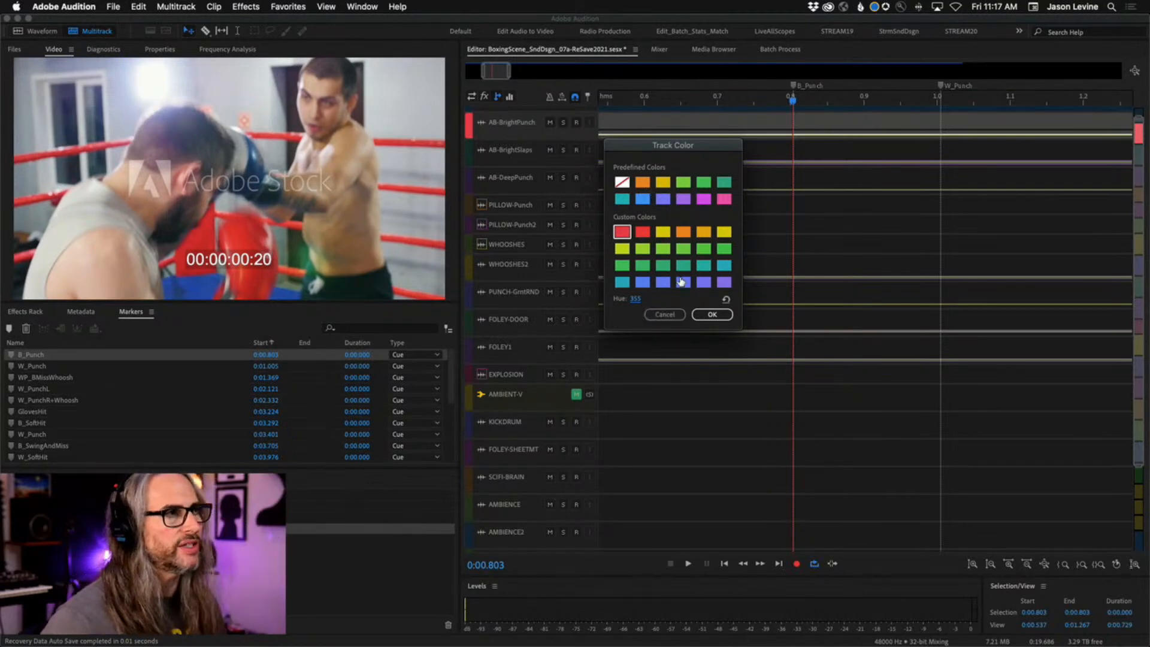
left_click(667, 314)
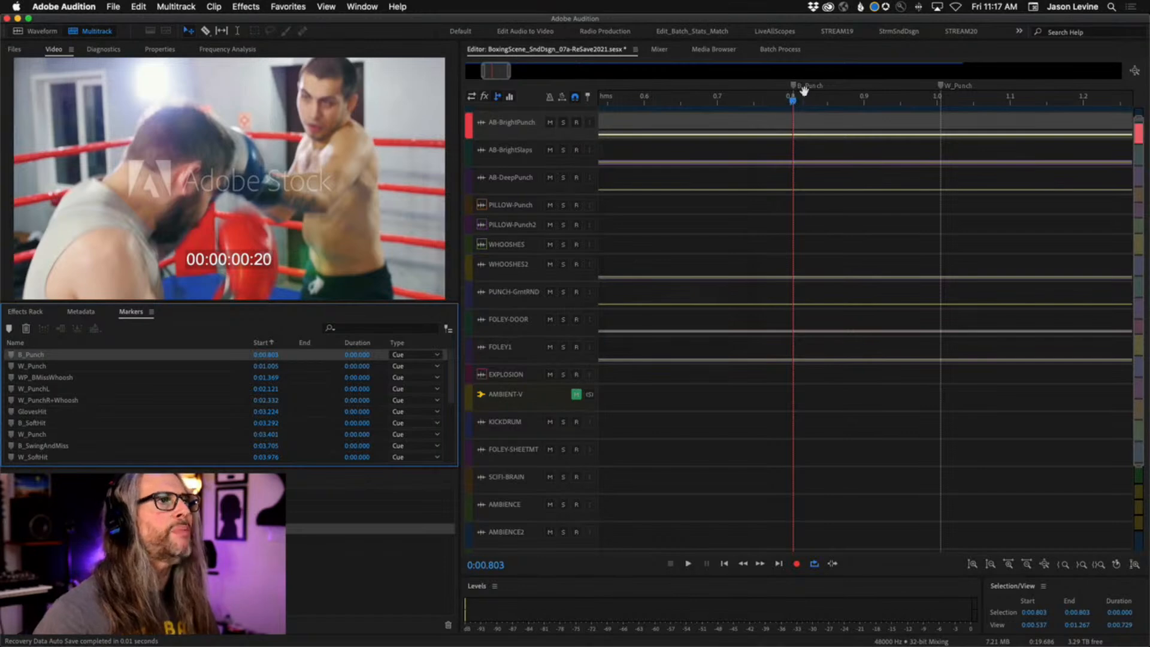
Scrub the playhead back and forth between the W_Punch and WP_BMissWhoosh markers to check the video frames there, stopping at 0:01.362
left_click_drag(792, 103, 937, 103)
scroll(906, 127, "right", 2)
scroll(906, 127, "right", 4)
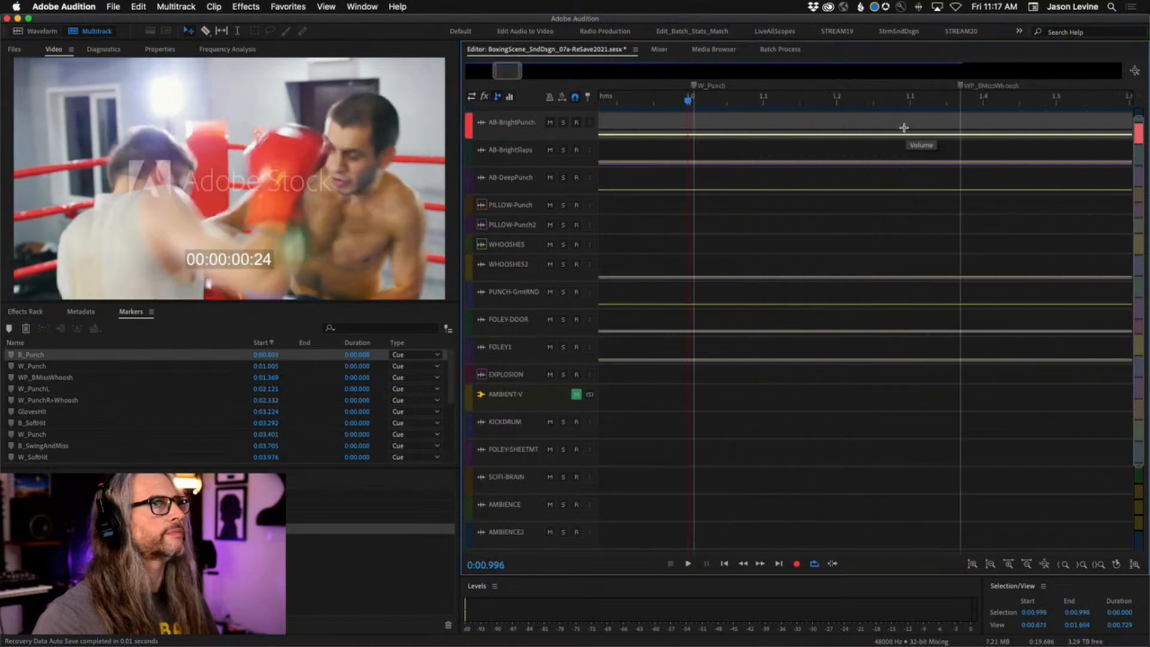
left_click_drag(620, 103, 786, 99)
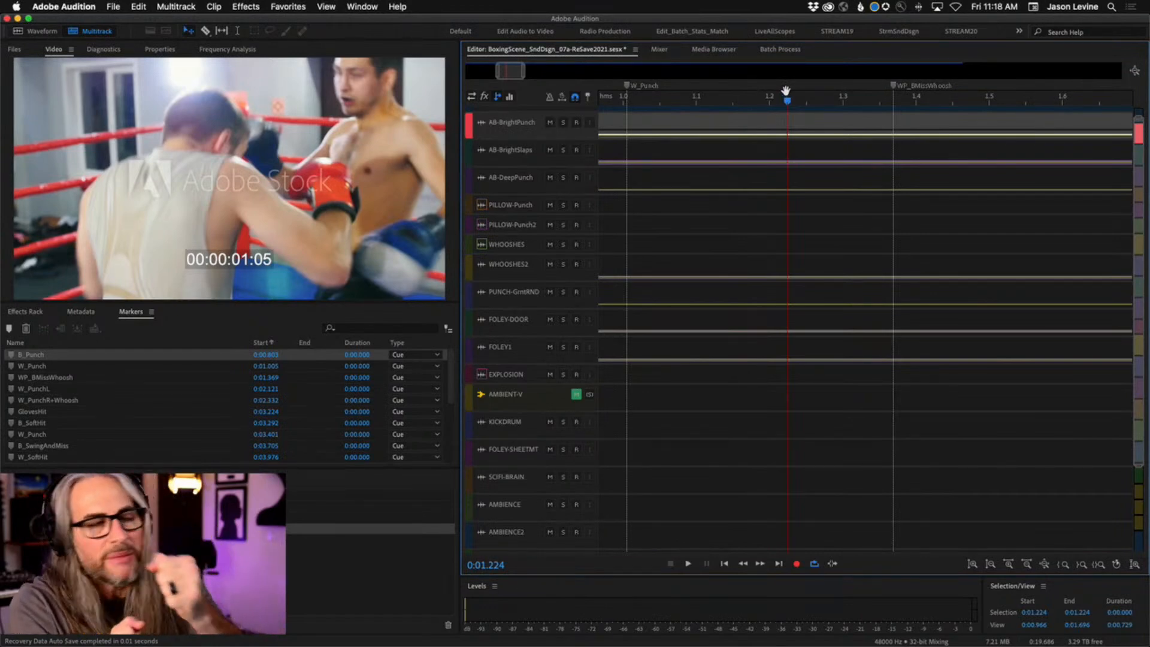
scroll(784, 89, "left", 3)
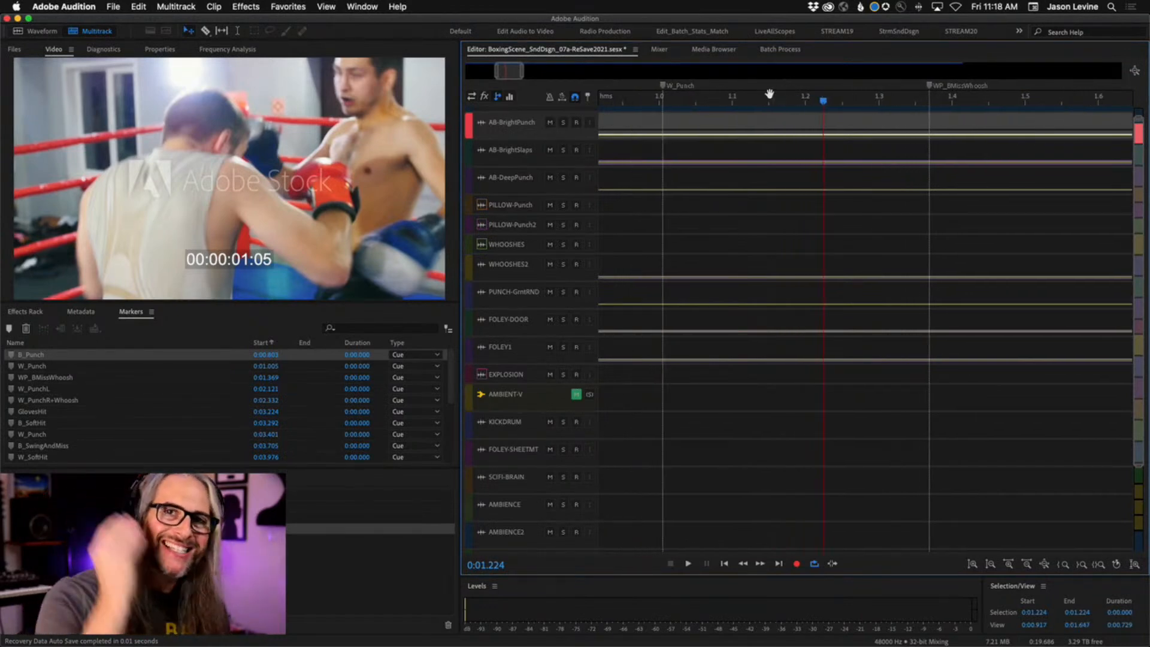
left_click_drag(821, 102, 659, 121)
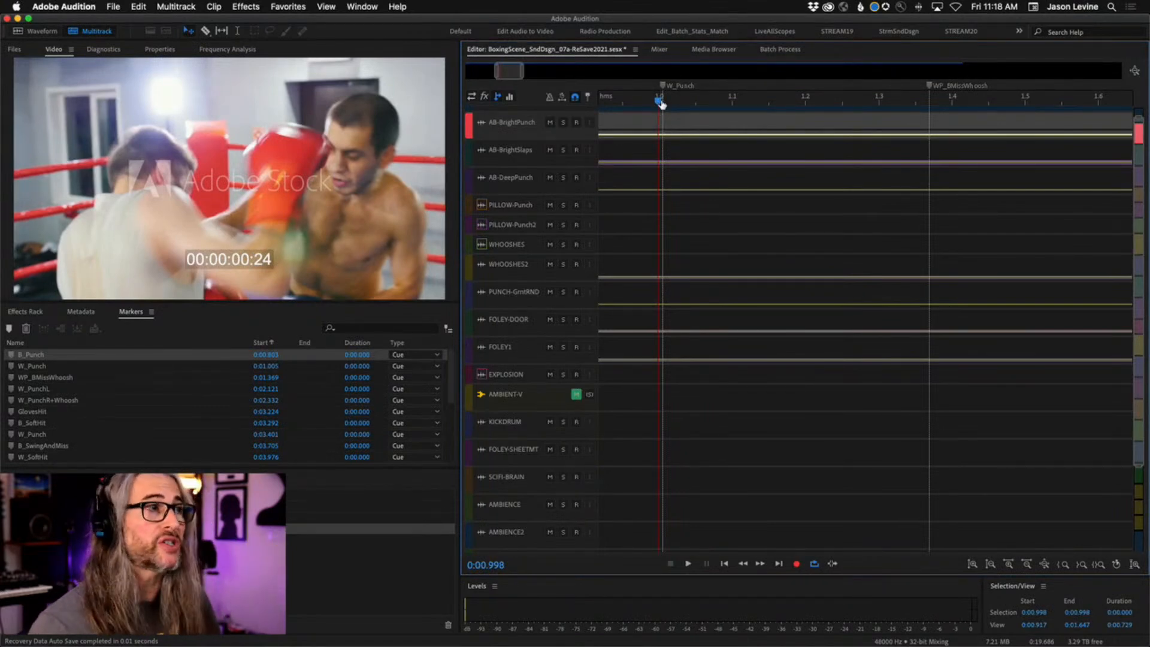
mouse_move(659, 102)
left_mouse_down()
mouse_move(963, 99)
mouse_move(763, 99)
mouse_move(924, 102)
left_mouse_up()
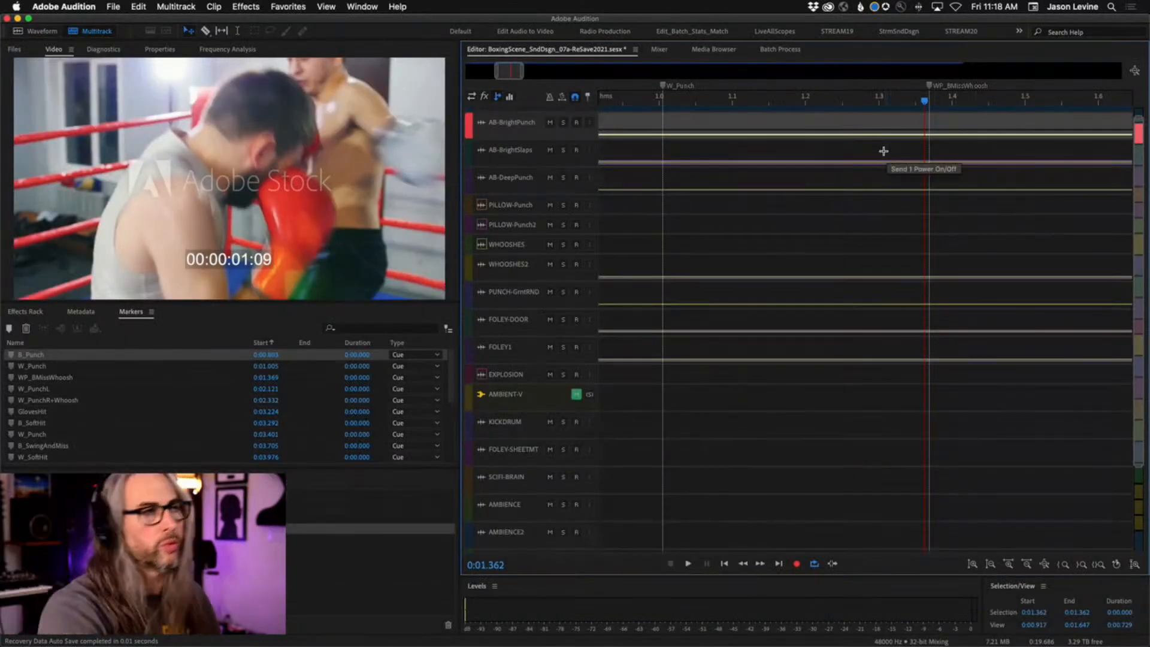
Scrub past the W_PunchL marker to W_PunchR+Whoosh to check the matching video frames, stopping at 0:02.329
scroll(880, 147, "right", 5)
scroll(865, 141, "right", 3)
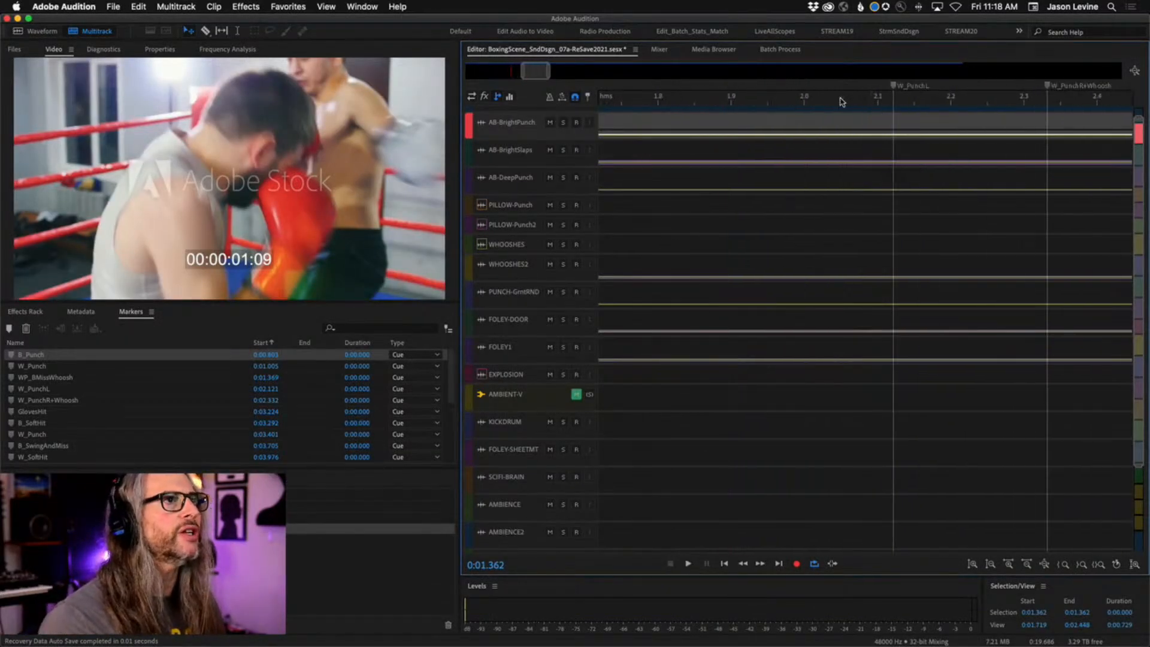
mouse_move(841, 102)
left_mouse_down()
mouse_move(920, 101)
mouse_move(734, 114)
mouse_move(865, 103)
left_mouse_up()
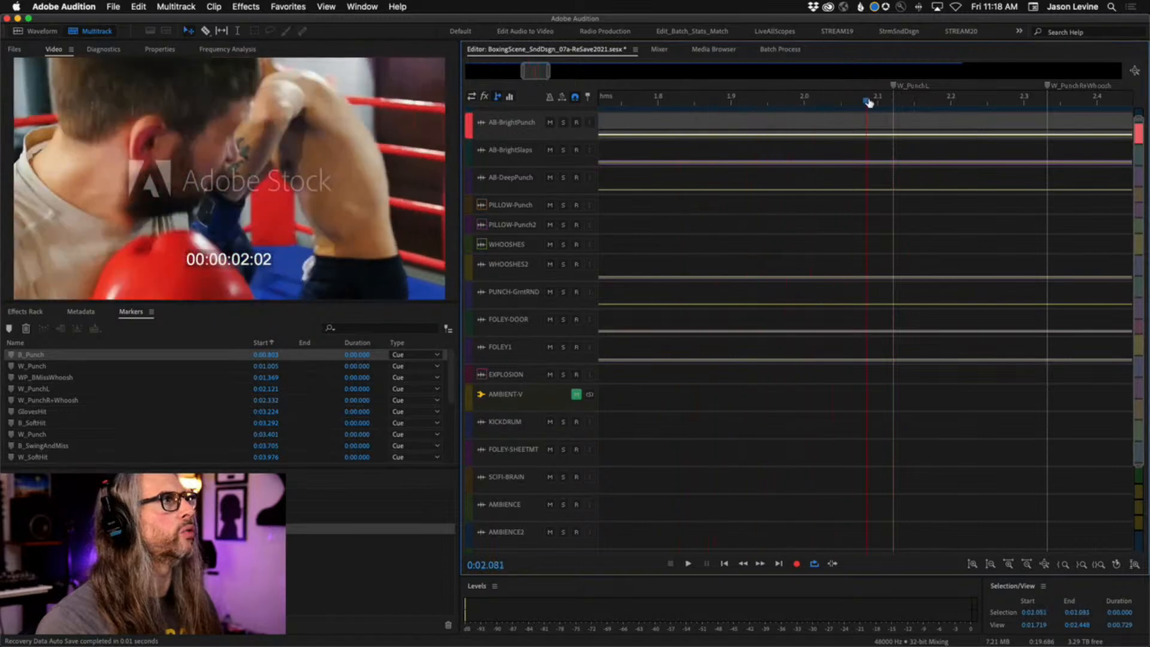
scroll(826, 102, "right", 5)
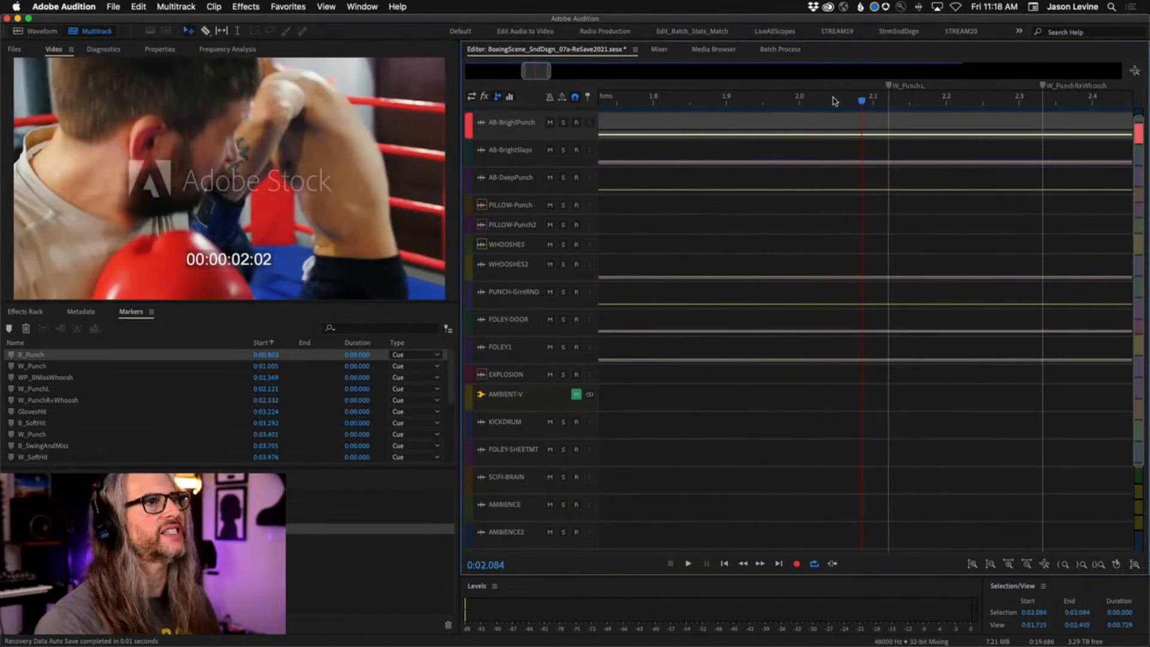
mouse_move(800, 102)
left_mouse_down()
mouse_move(826, 103)
mouse_move(699, 115)
mouse_move(847, 102)
mouse_move(652, 129)
mouse_move(822, 118)
left_mouse_up()
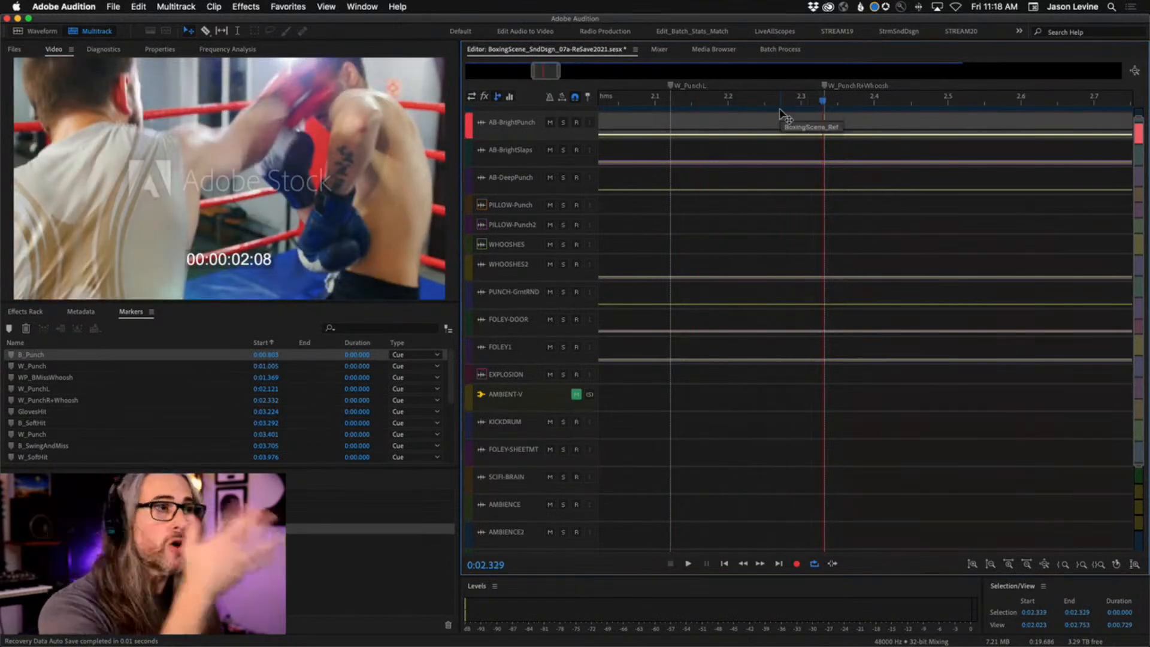
Turn on spotting of the video frame when adjusting audio clips, and bring the B_Punch and W_Punch markers into the timeline view
right_click(248, 114)
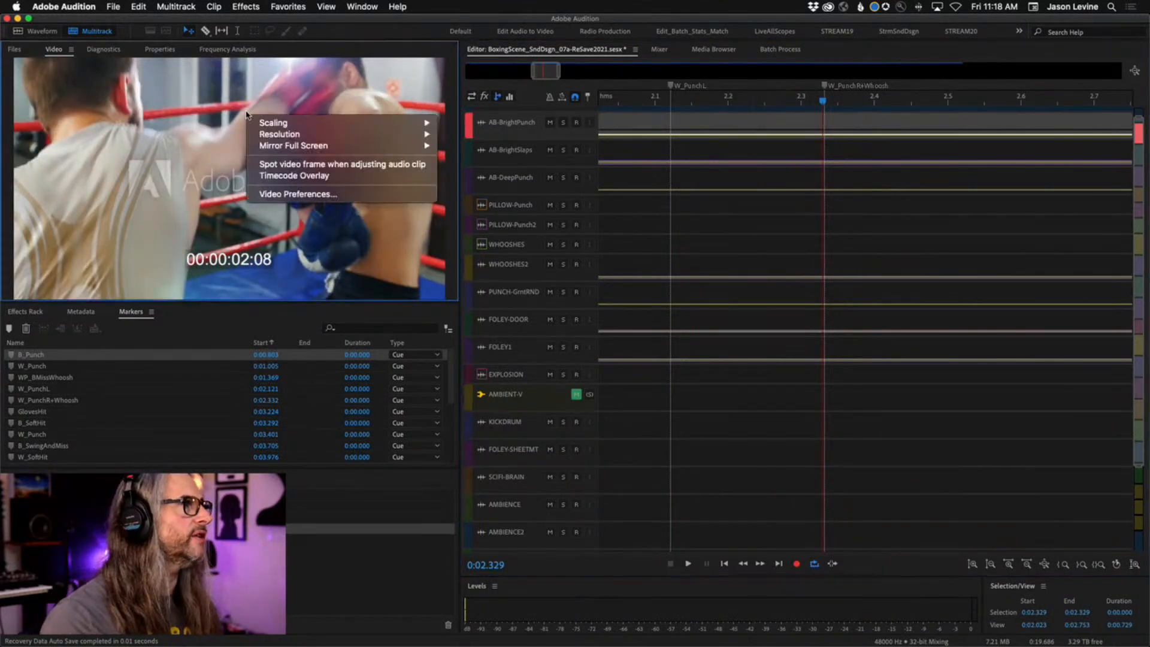
left_click(361, 165)
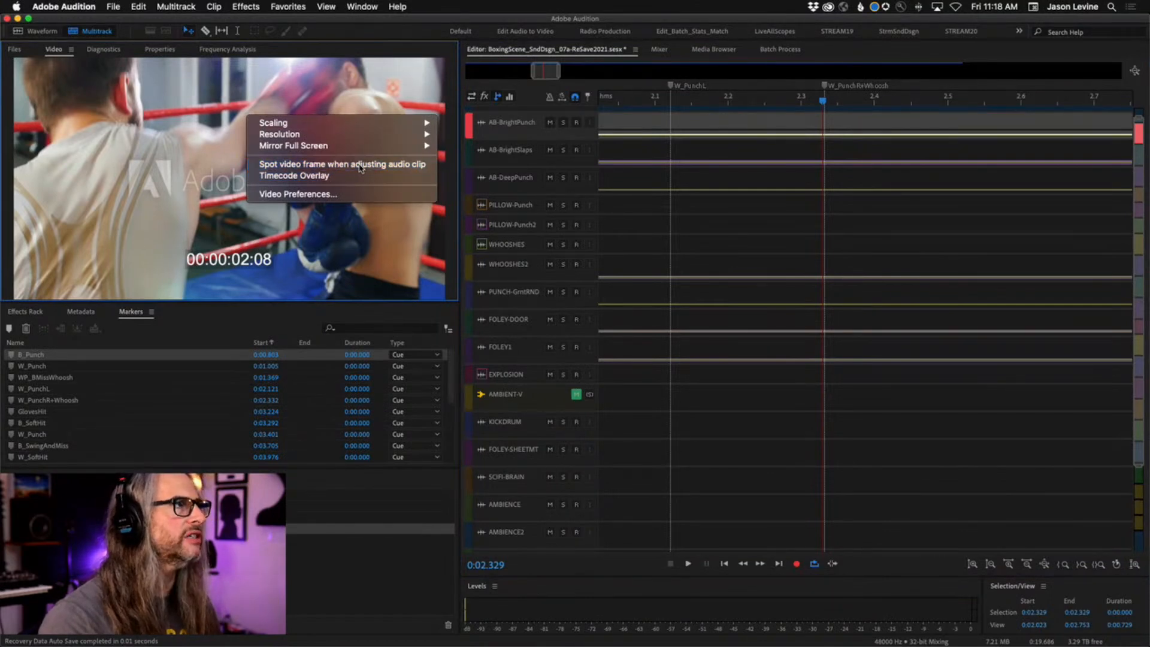
key("backslash")
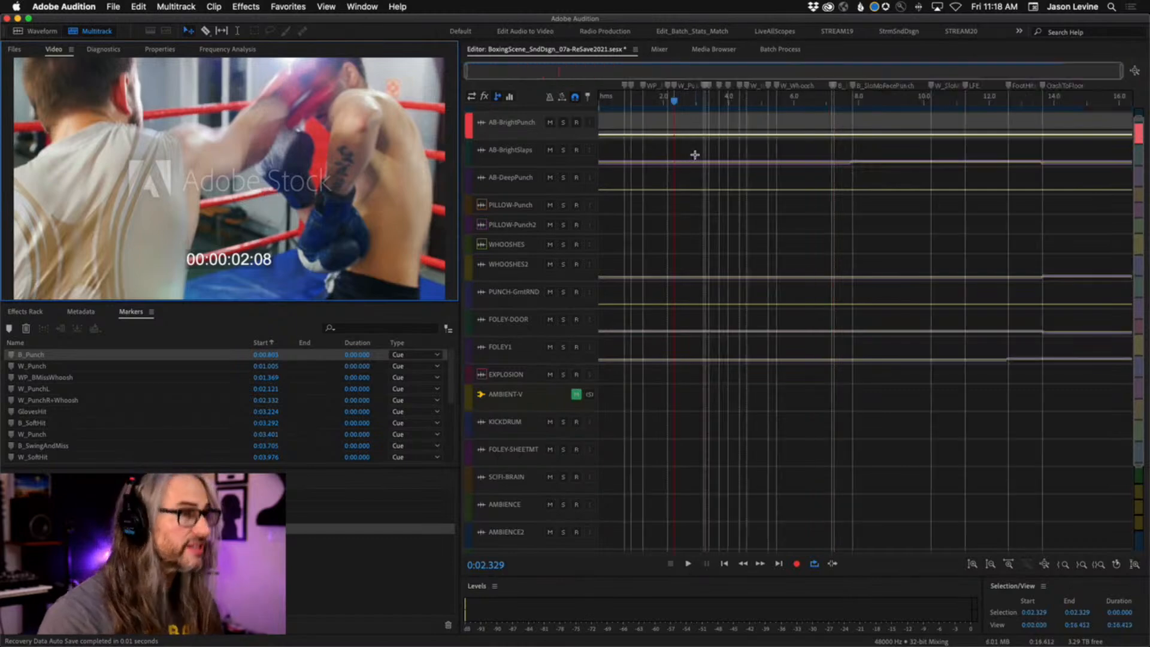
left_click_drag(542, 118, 540, 109)
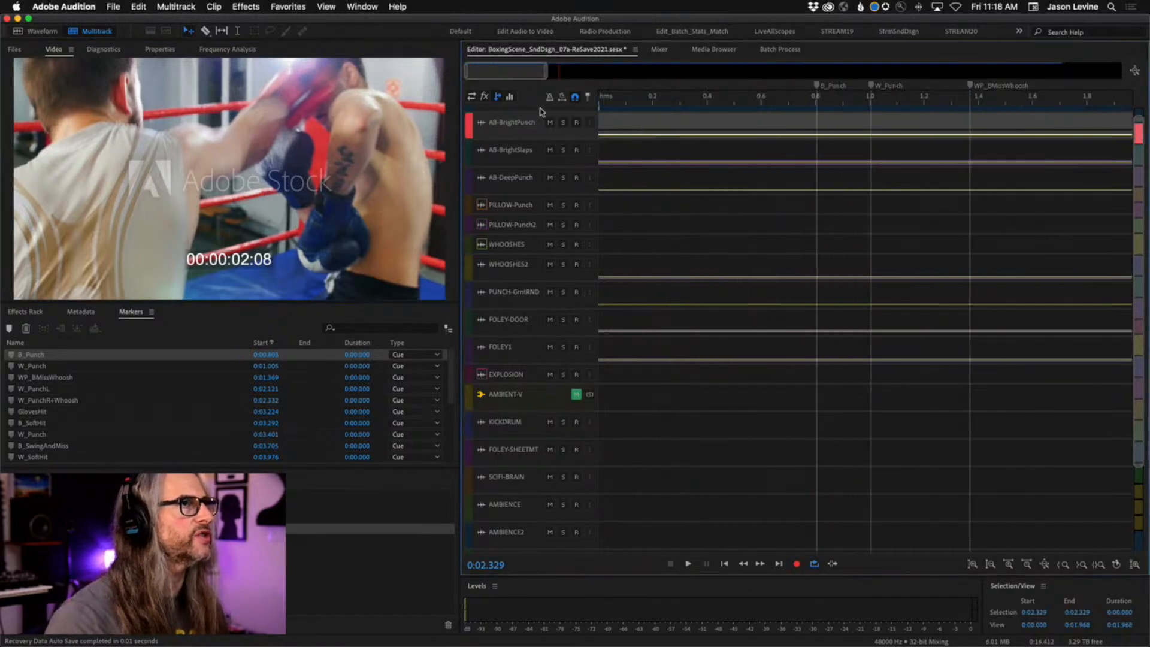
scroll(824, 91, "up", 5)
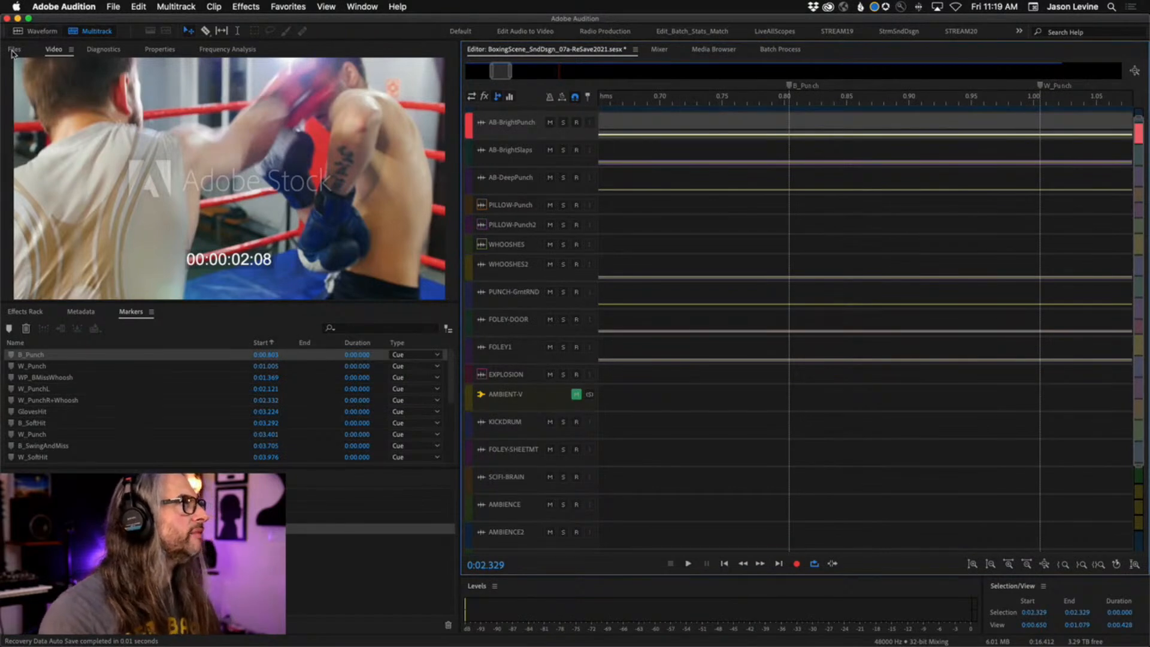
Dock the Files panel in the same group as Markers and look through its list of sound files
left_click_drag(12, 53, 192, 394)
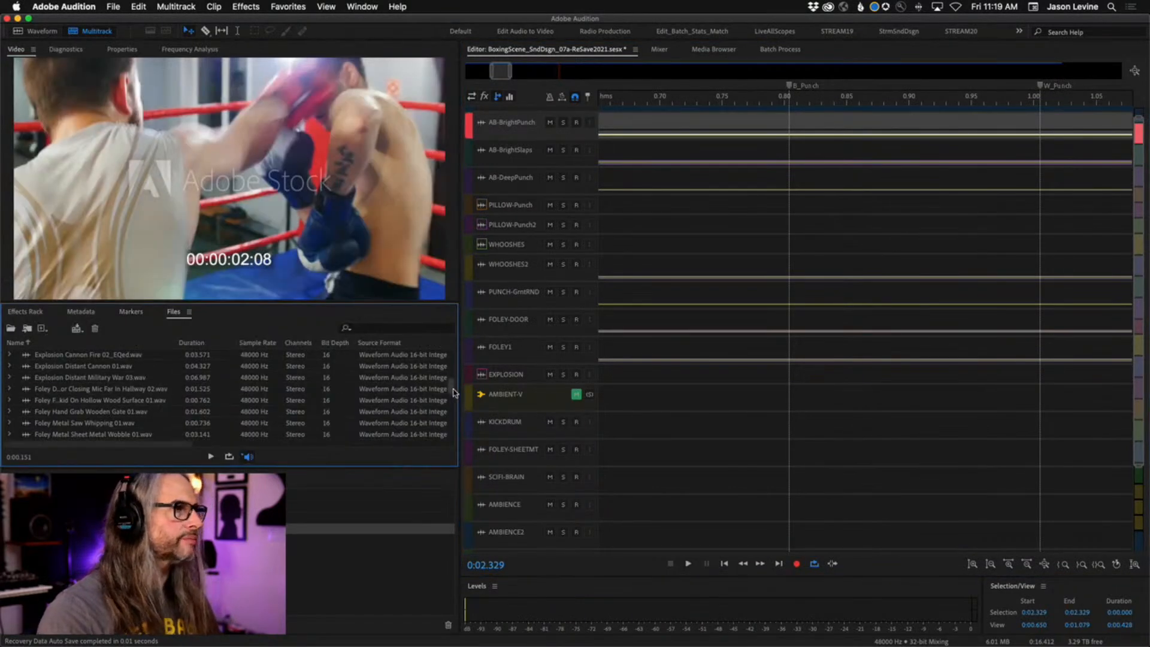
scroll(453, 389, "down", 3)
scroll(454, 360, "up", 5)
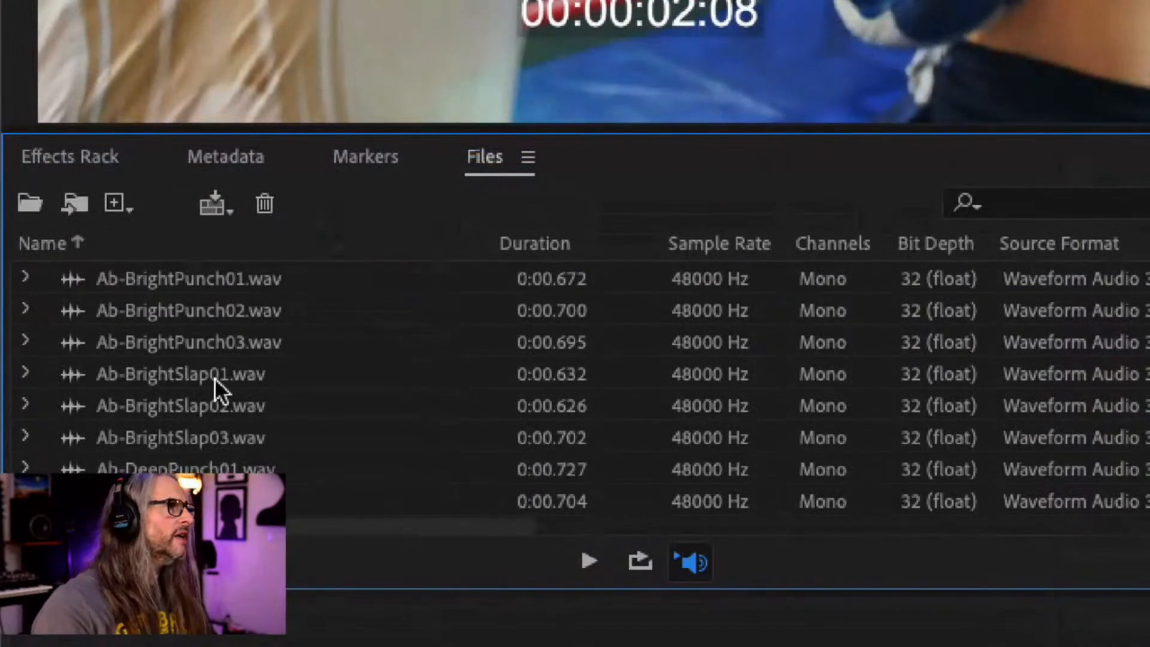
scroll(223, 382, "down", 3)
scroll(223, 382, "up", 3)
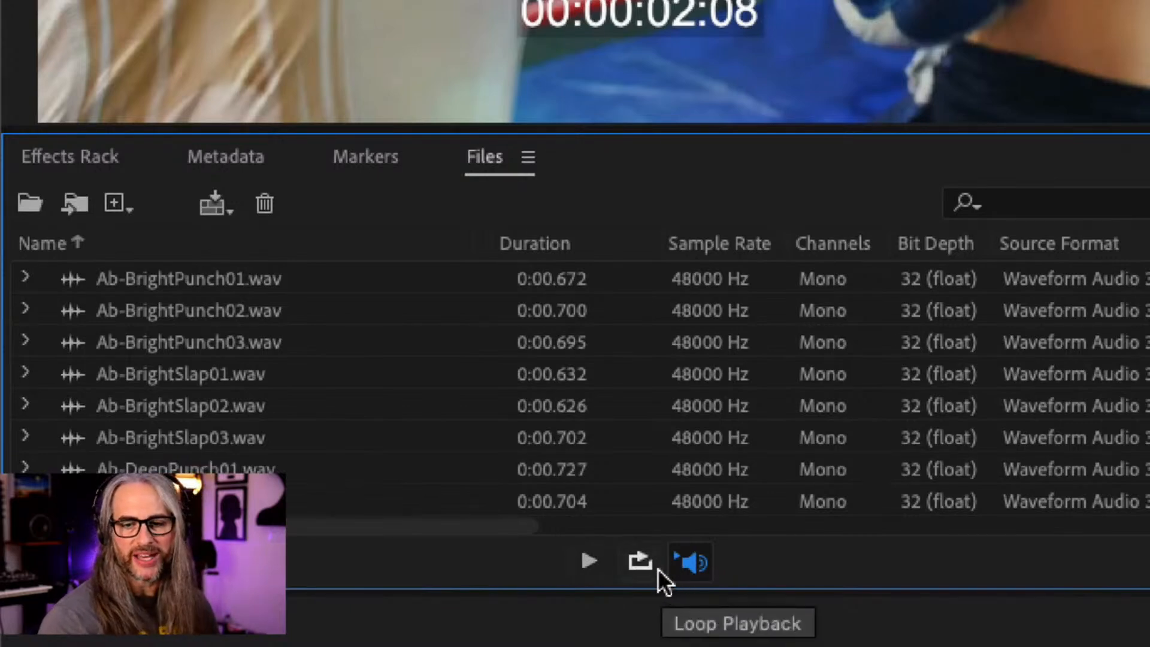
Preview the punch and slap recordings in list order, from Ab-BrightPunch01.wav through Ab-DeepPunch02.wav
left_click(141, 275)
left_click(156, 306)
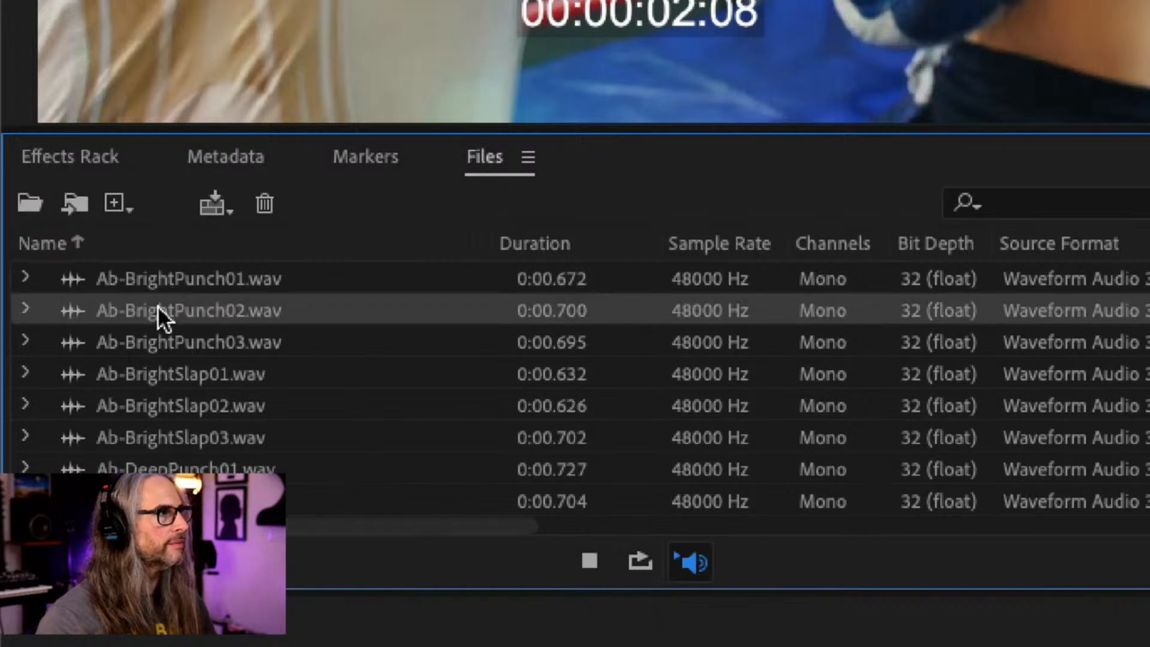
left_click(161, 335)
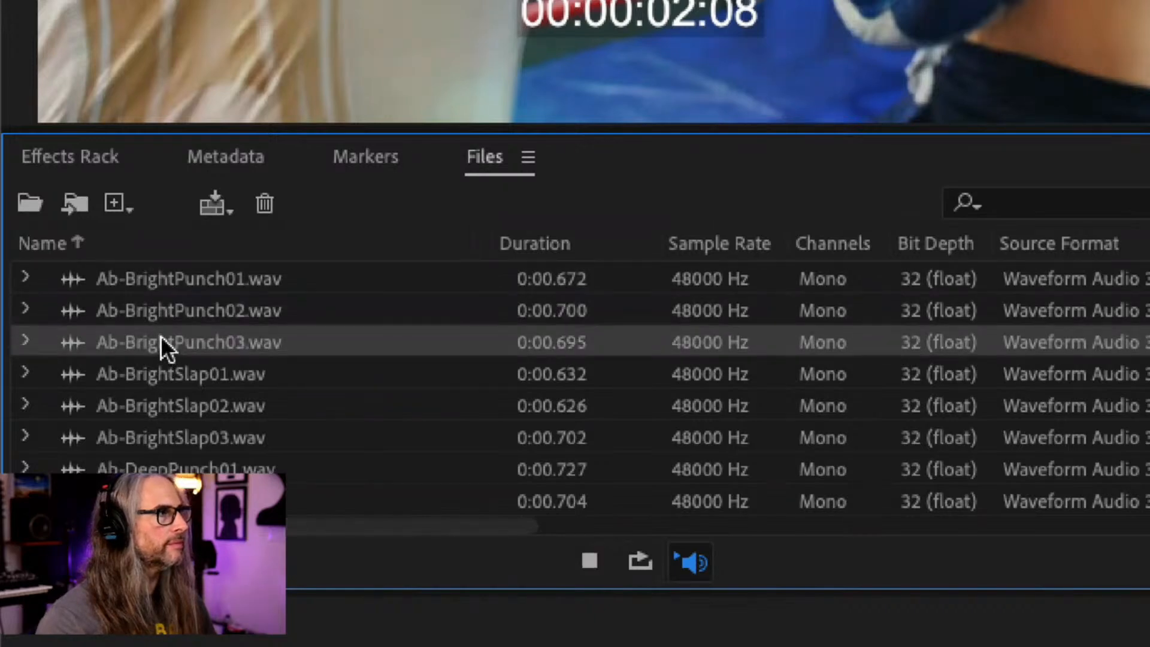
left_click(167, 375)
left_click(174, 400)
left_click(177, 427)
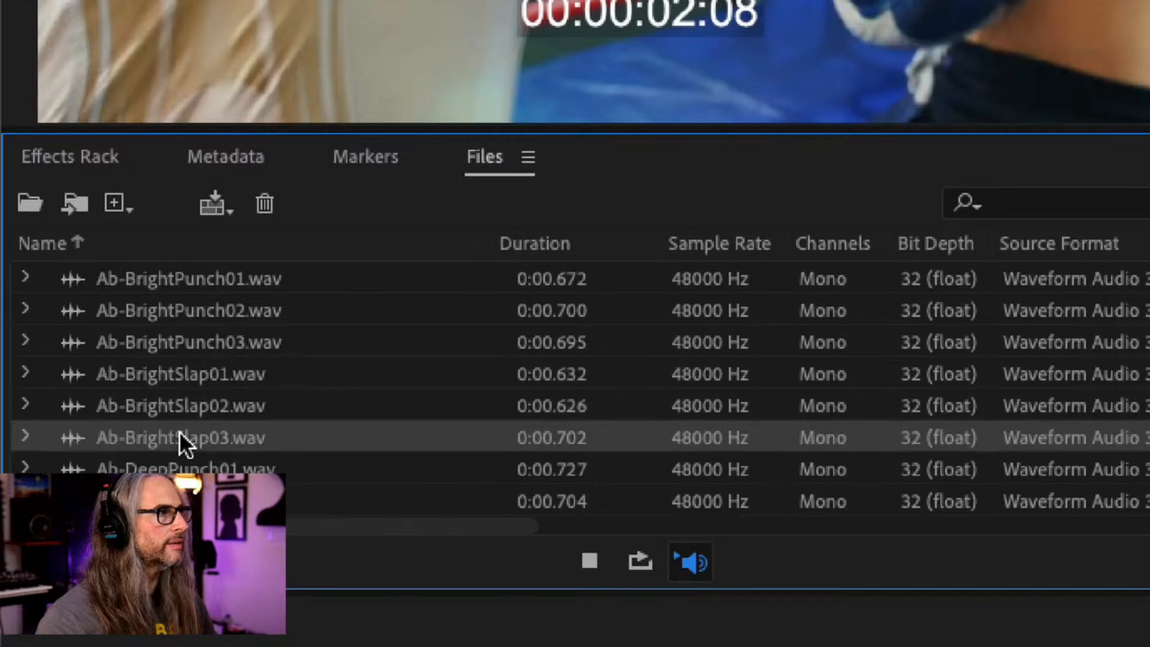
left_click(188, 462)
left_click(183, 500)
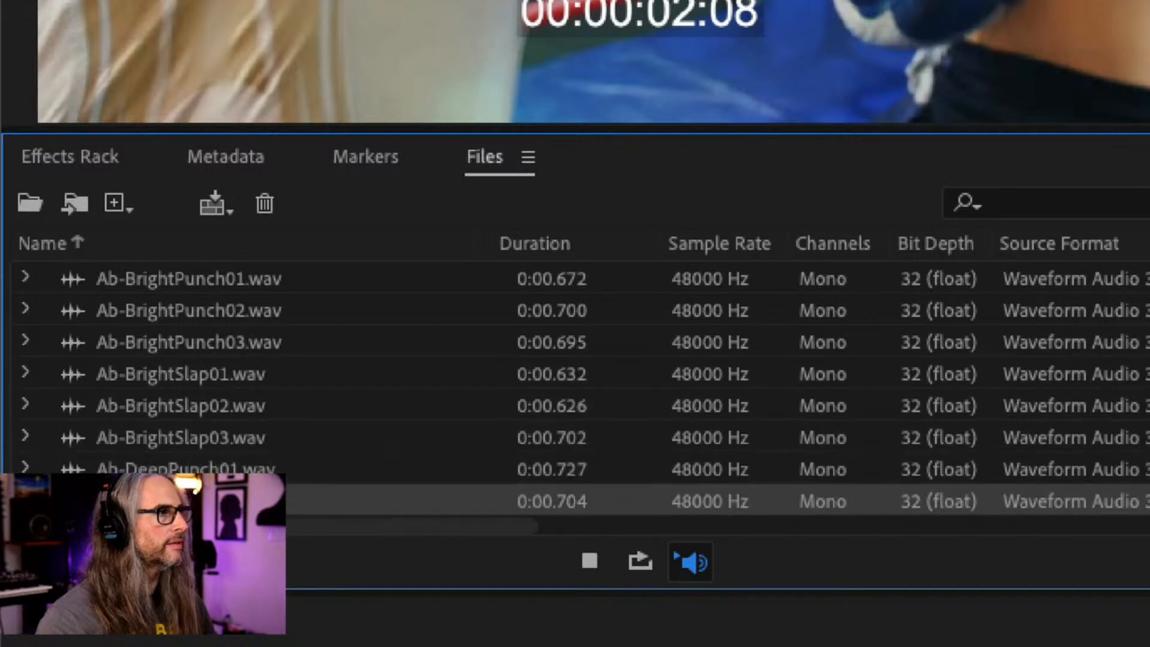
Preview the same recordings in reverse order, from Ab-DeepPunch01.wav back to Ab-BrightPunch01.wav
left_click(186, 467)
left_click(188, 438)
left_click(185, 407)
left_click(187, 374)
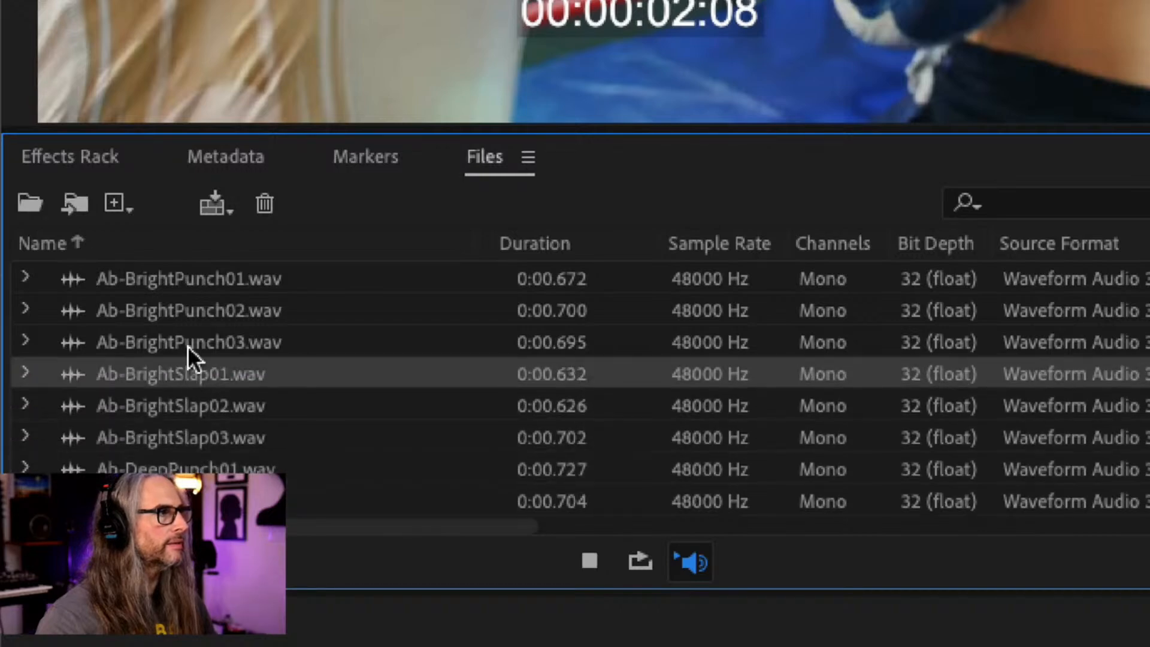
left_click(188, 345)
left_click(190, 305)
left_click(188, 284)
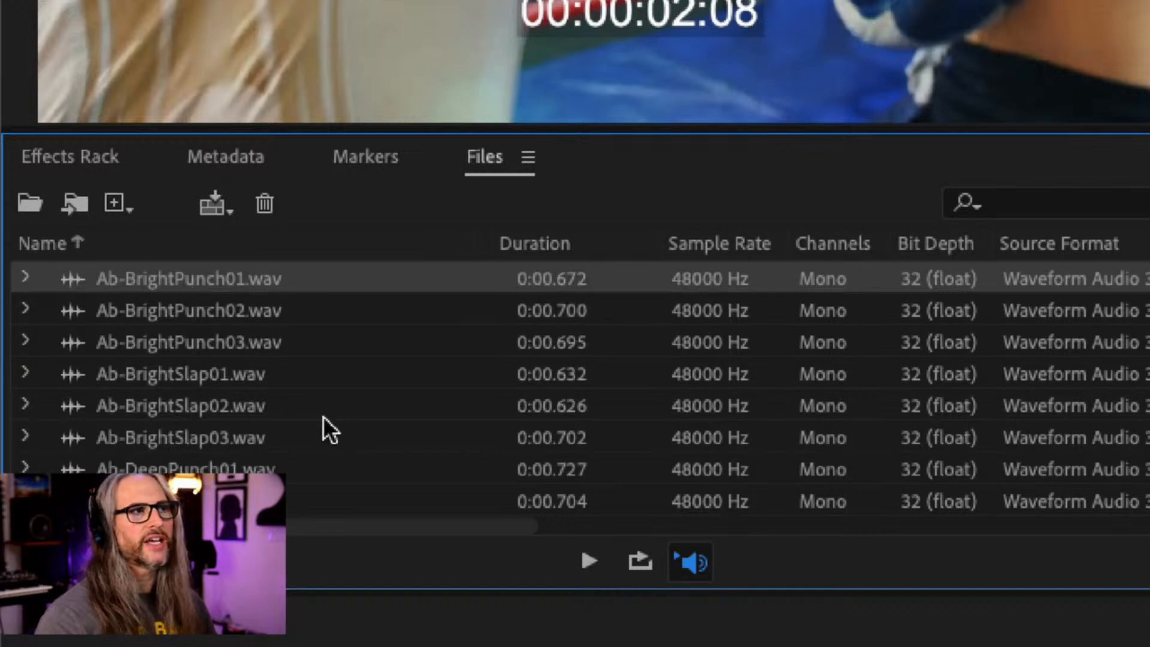
Find the Foley files and preview the hallway door closing, hollow wood surface and Hand Grab Wooden Gate 01 sounds
scroll(298, 425, "down", 2)
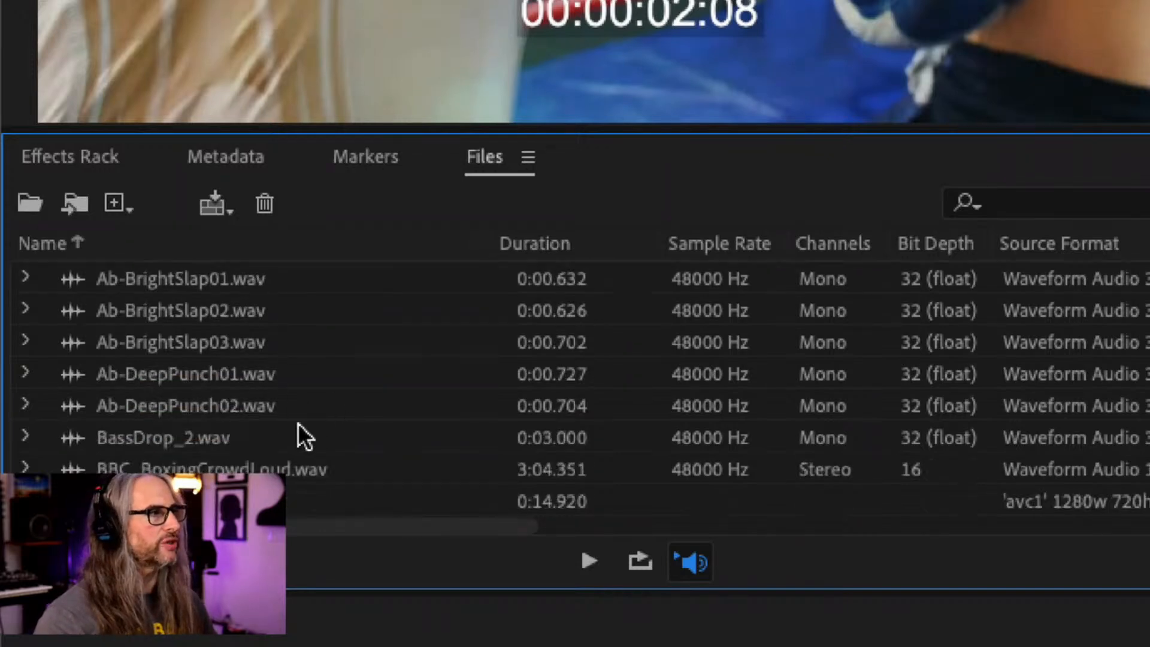
scroll(298, 425, "down", 1)
scroll(297, 424, "down", 3)
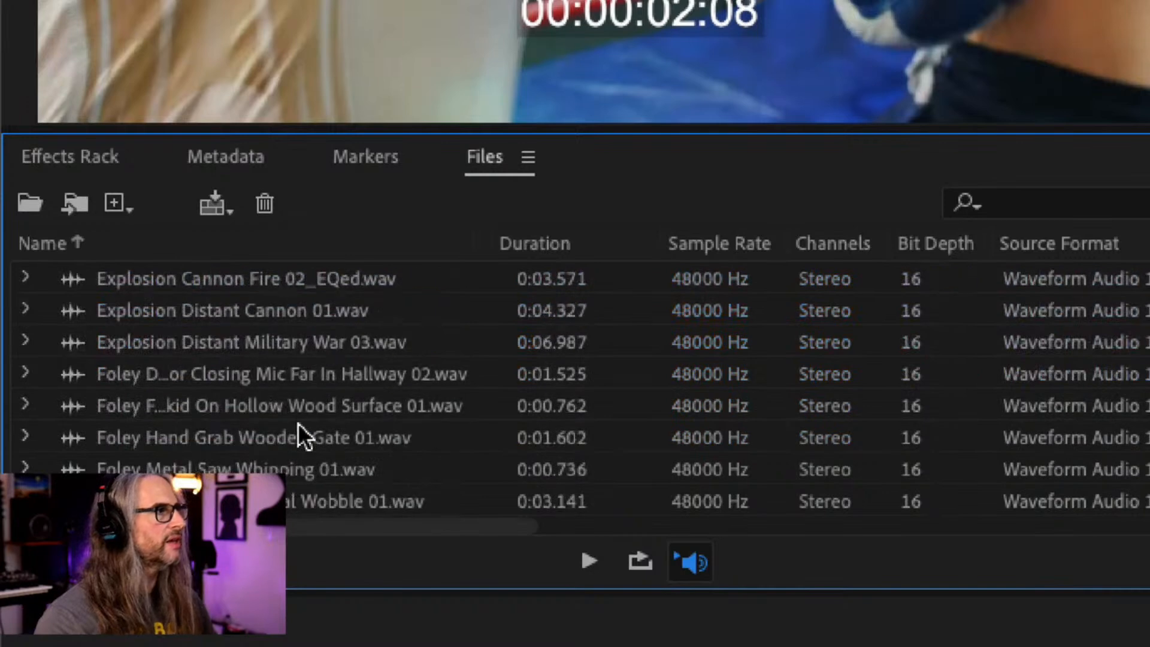
scroll(297, 422, "up", 2)
scroll(297, 422, "down", 1)
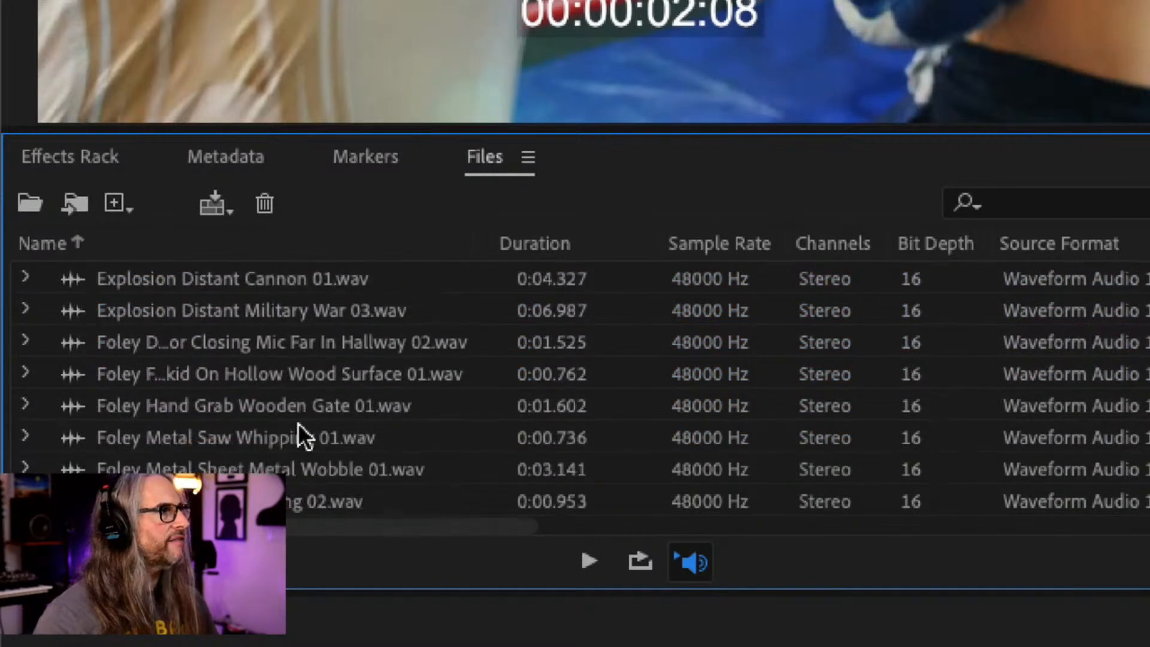
left_click(116, 343)
left_click(119, 374)
left_click(124, 395)
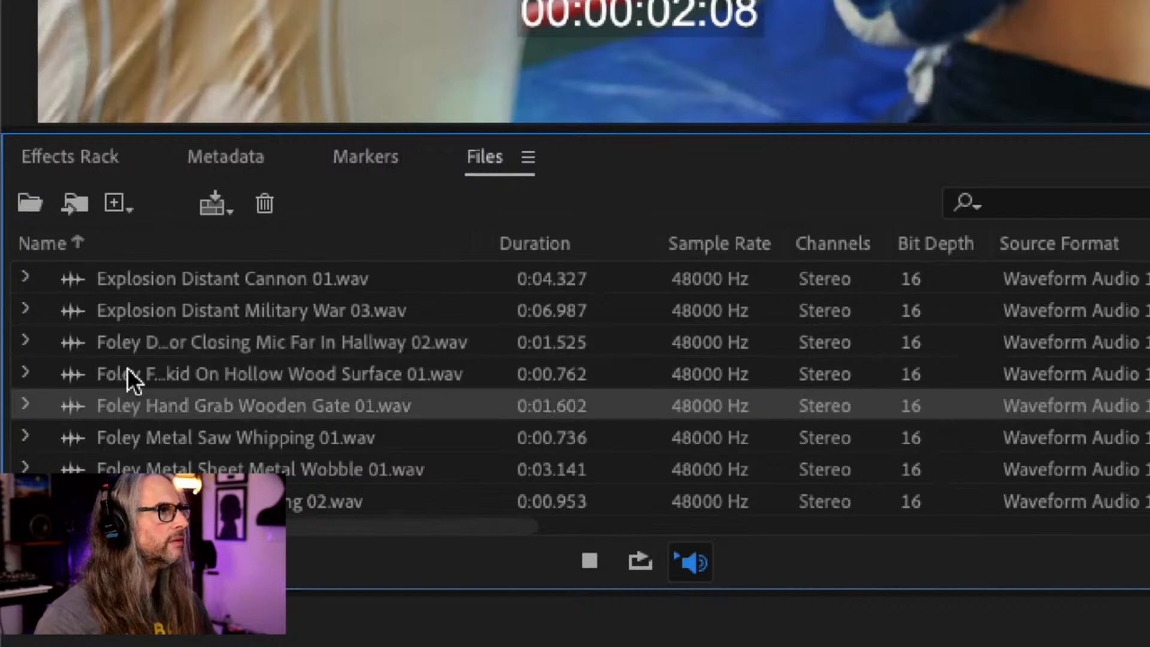
left_click(127, 370)
left_click(132, 343)
left_click(131, 366)
left_click(138, 396)
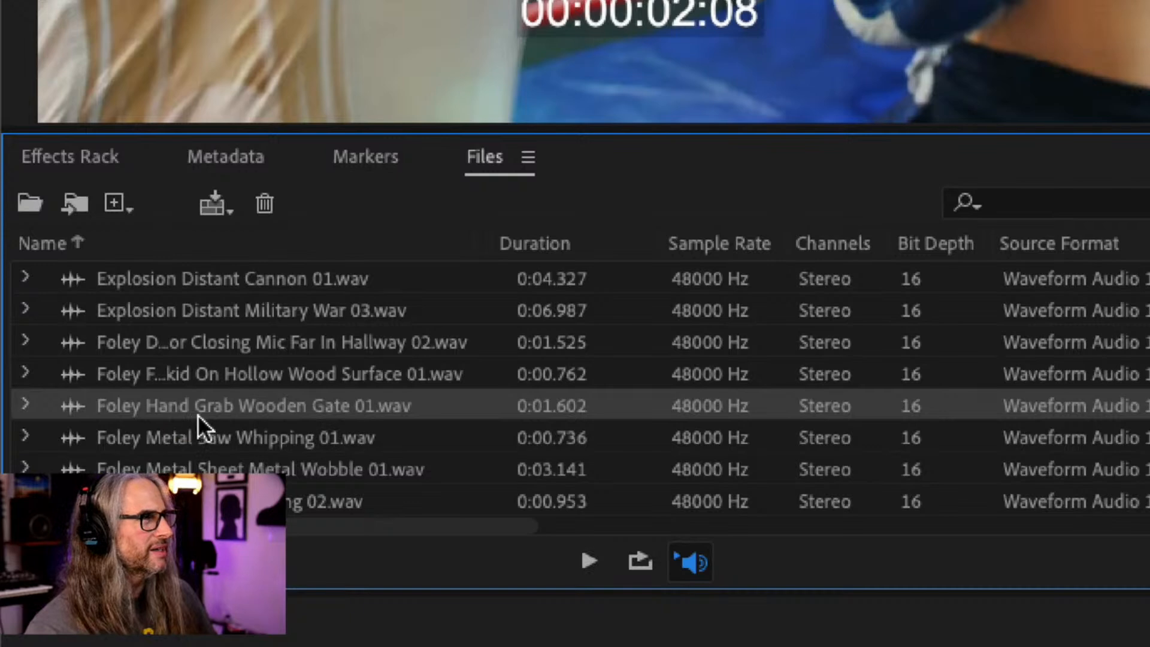
Replay the hollow wood surface, wooden gate and hallway door Foley sounds in quick alternation, ending on the hallway door file
left_click(259, 377)
left_click(262, 400)
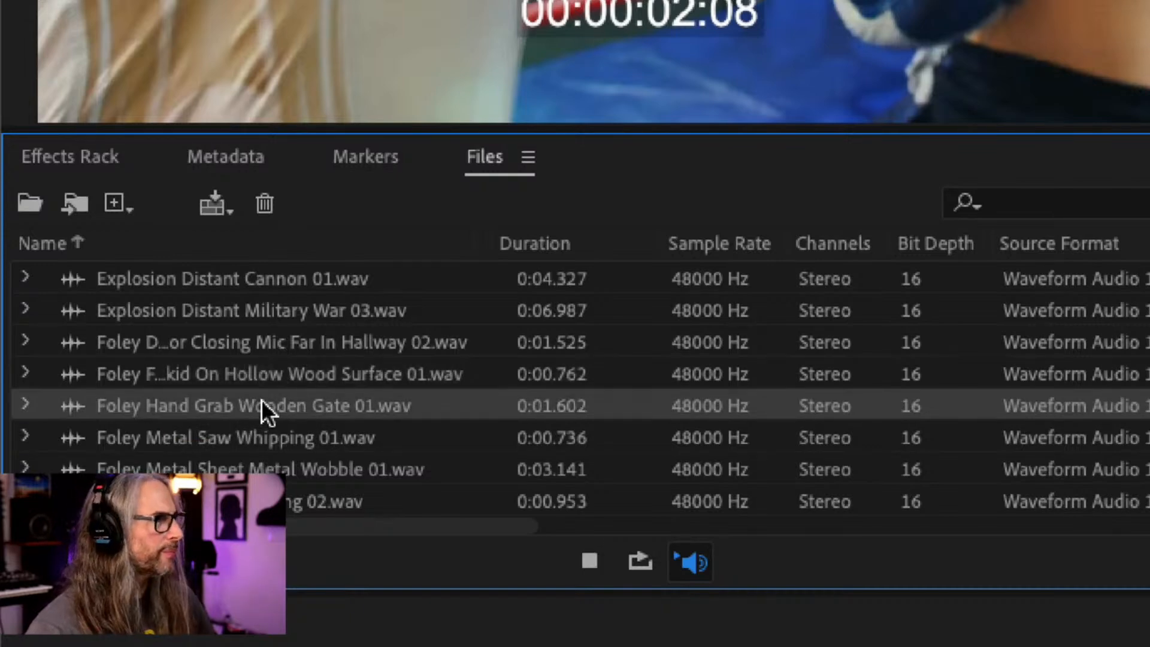
left_click(258, 346)
left_click(266, 372)
left_click(276, 395)
left_click(279, 381)
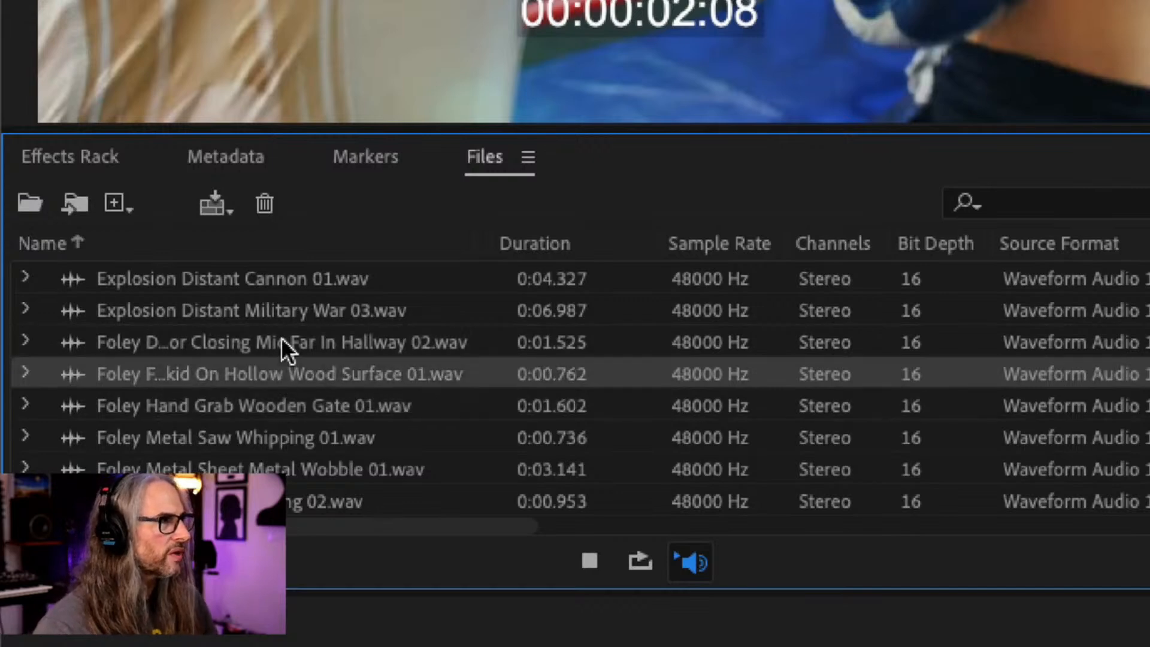
left_click(282, 339)
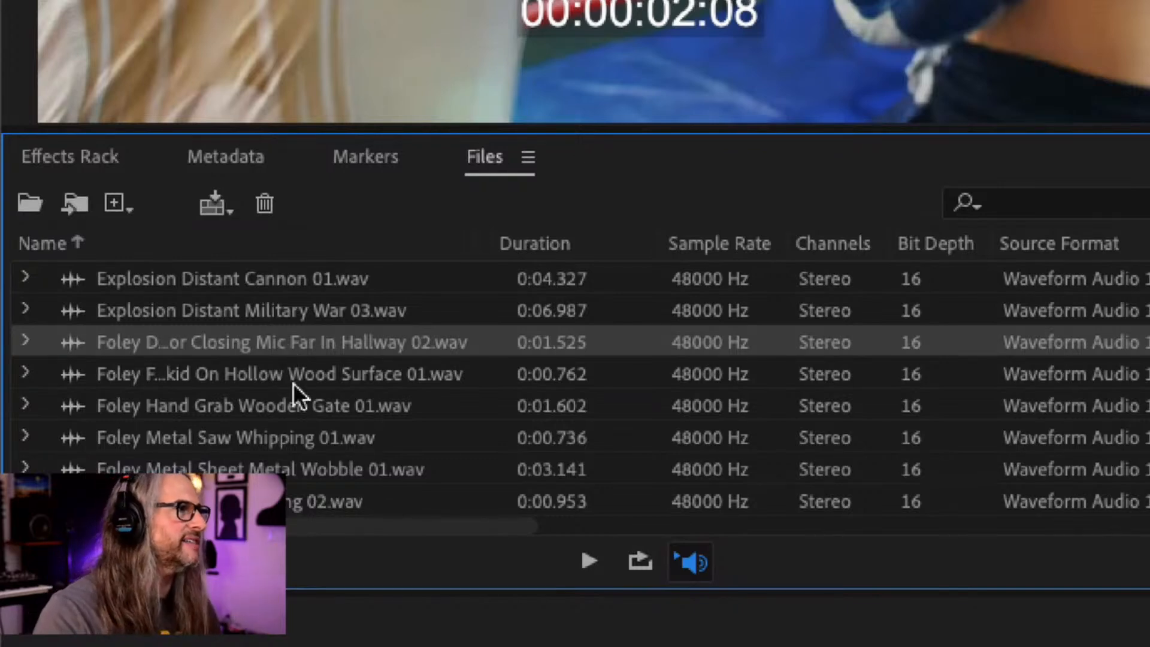
Preview the table hit, table drop, two-by-four whipping, thick spring and sheet metal wobble Foley files, plus Kick02_48k_THmp.wav
scroll(295, 398, "down", 1)
scroll(294, 397, "down", 5)
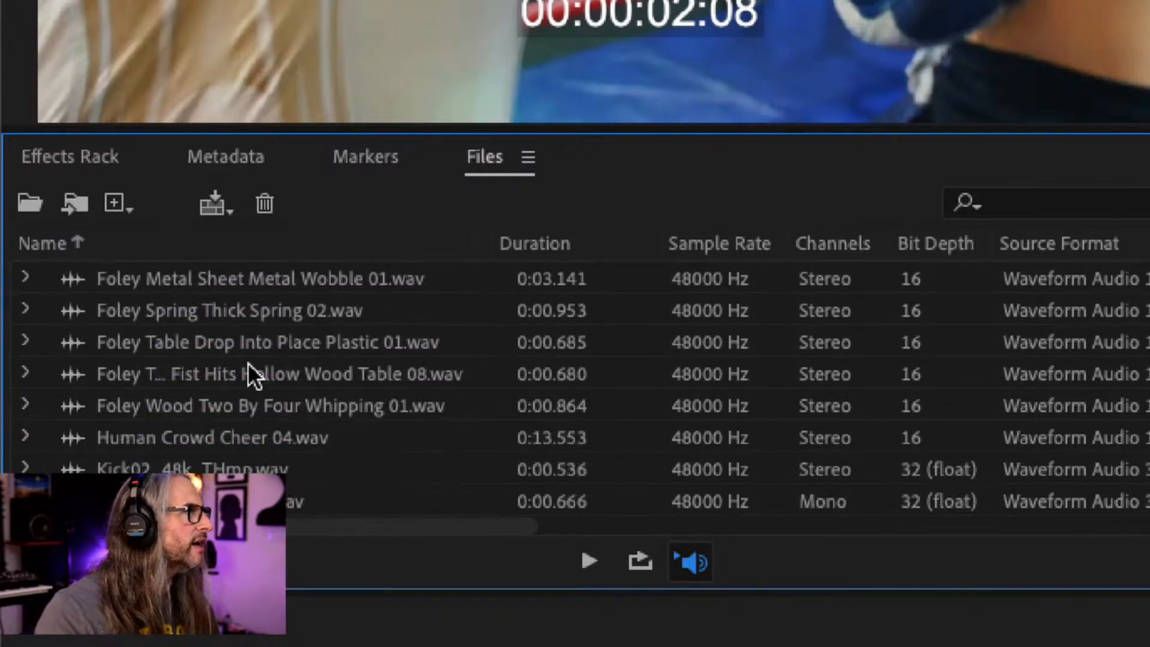
left_click(246, 370)
left_click(253, 341)
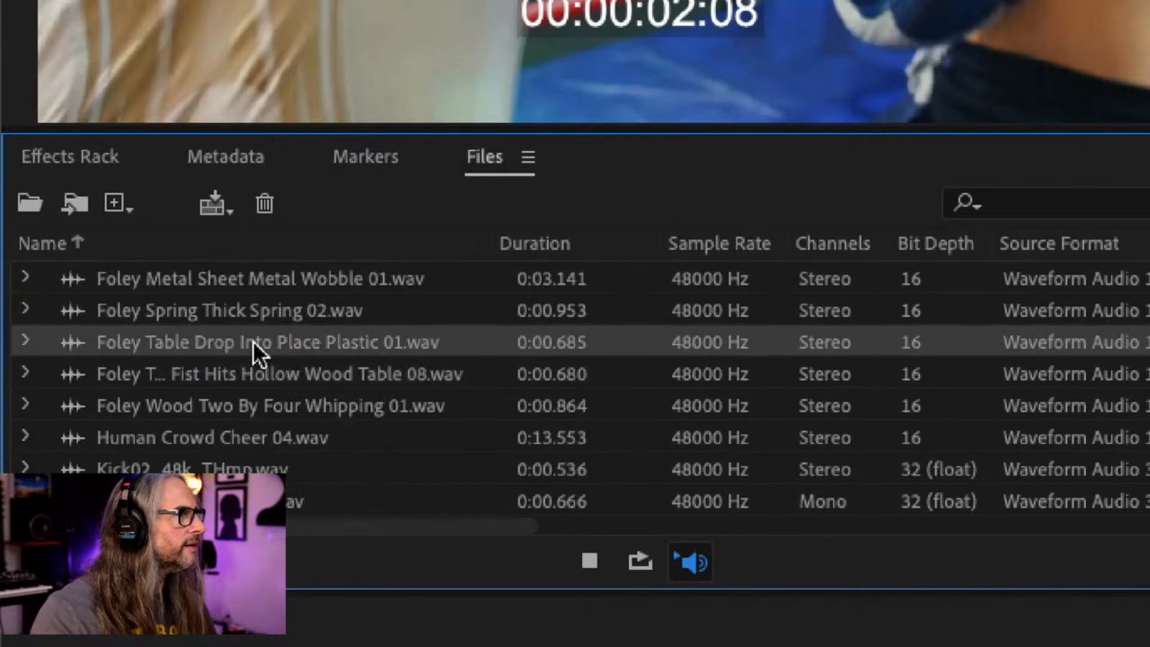
left_click(268, 406)
left_click(264, 374)
left_click(259, 345)
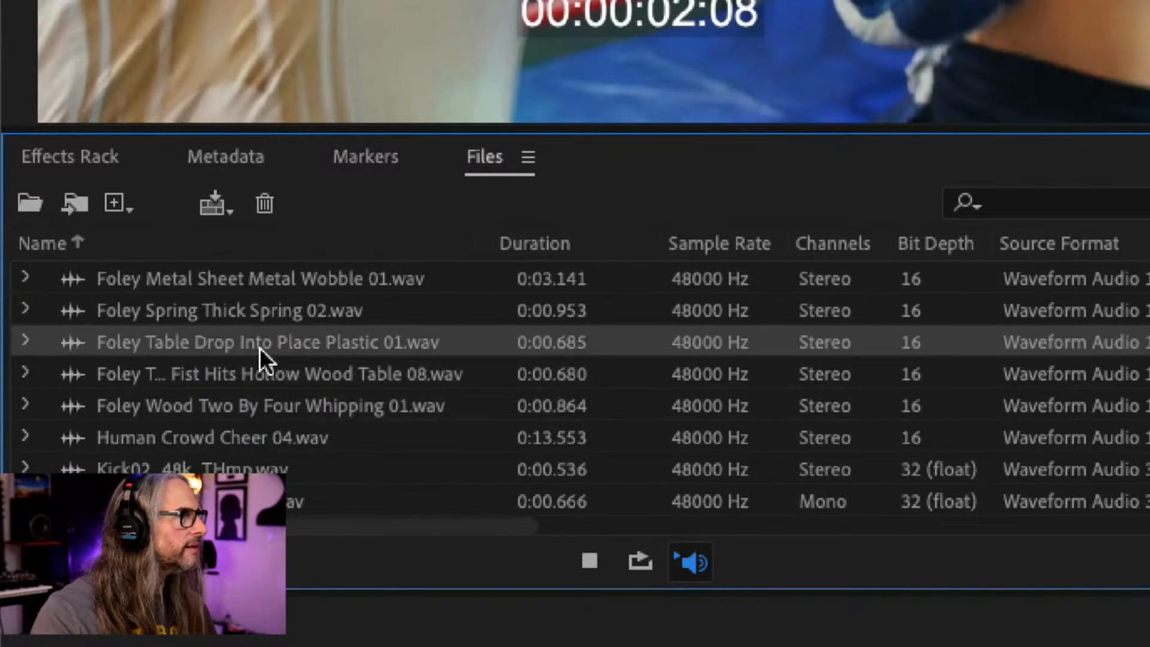
left_click(257, 306)
left_click(249, 279)
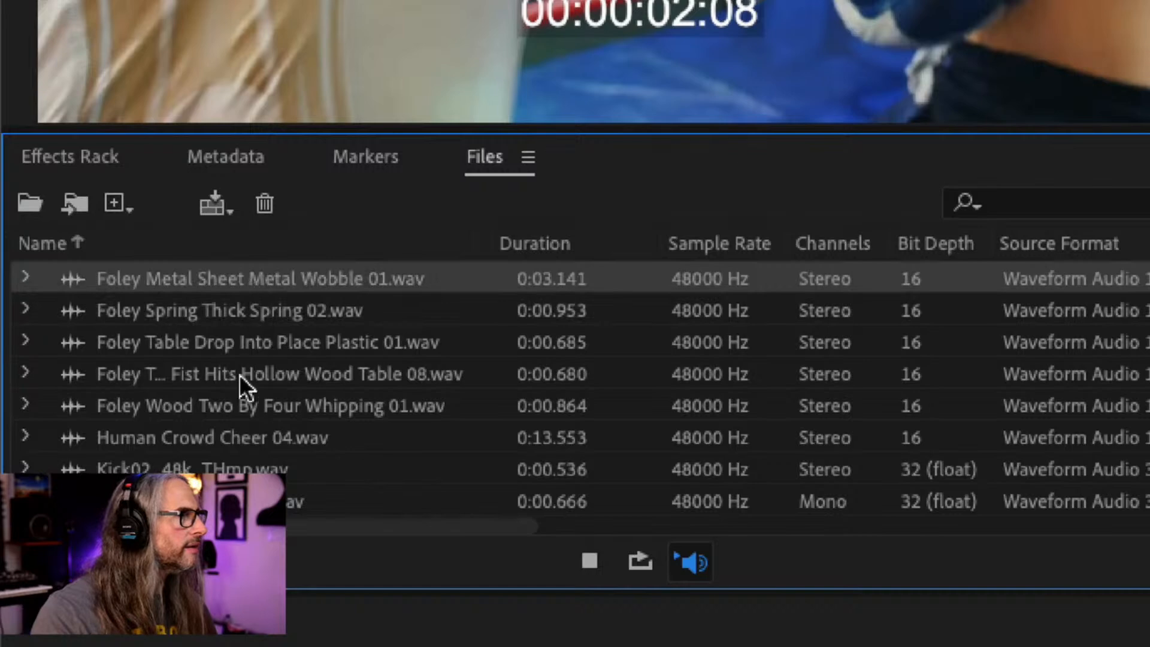
left_click(251, 468)
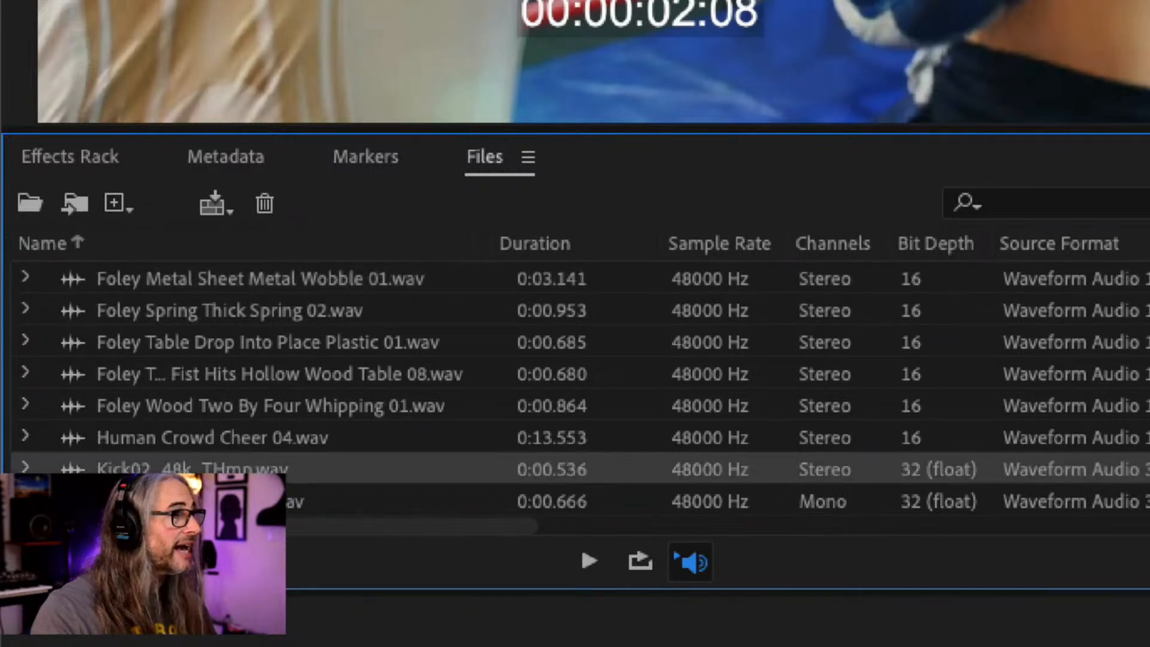
Preview the pillow punch recordings in order, from Pillow-DeepPunch02.wav through Pillow-MidPunch03.wav
scroll(251, 468, "down", 3)
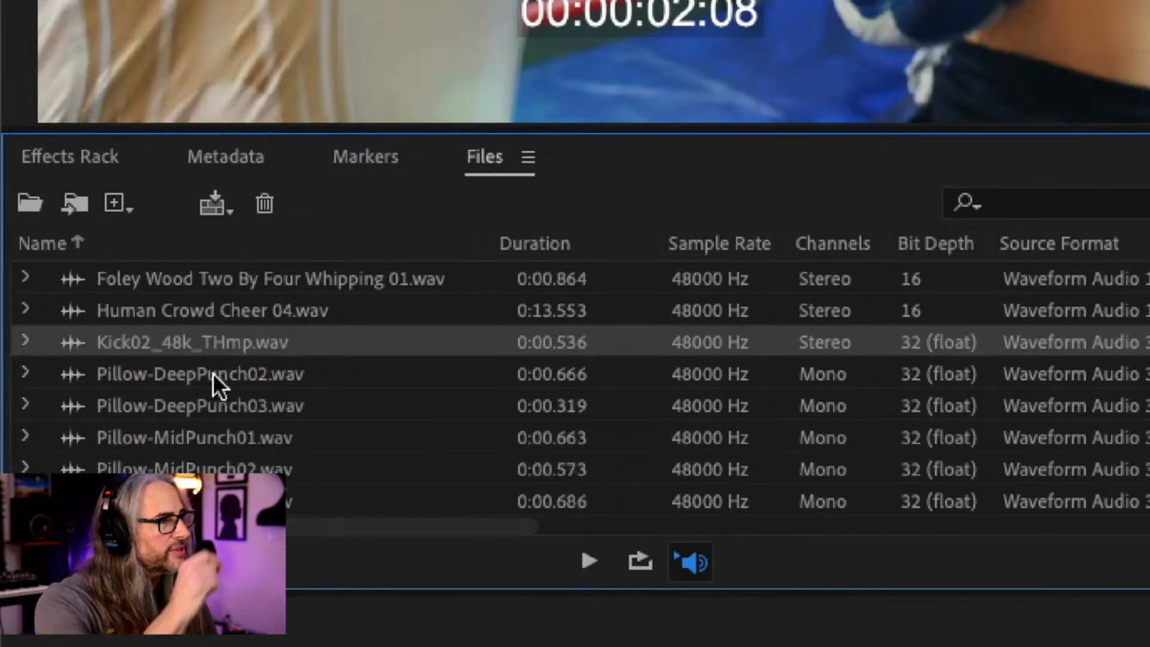
left_click(209, 372)
left_click(217, 406)
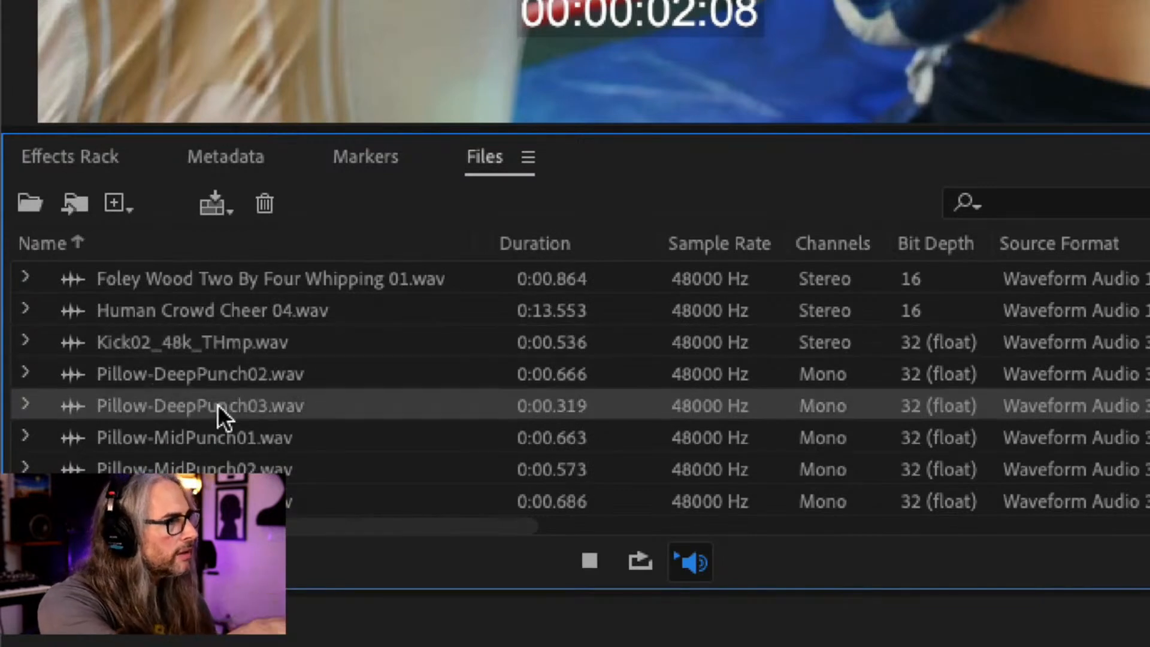
left_click(229, 427)
left_click(242, 468)
left_click(245, 501)
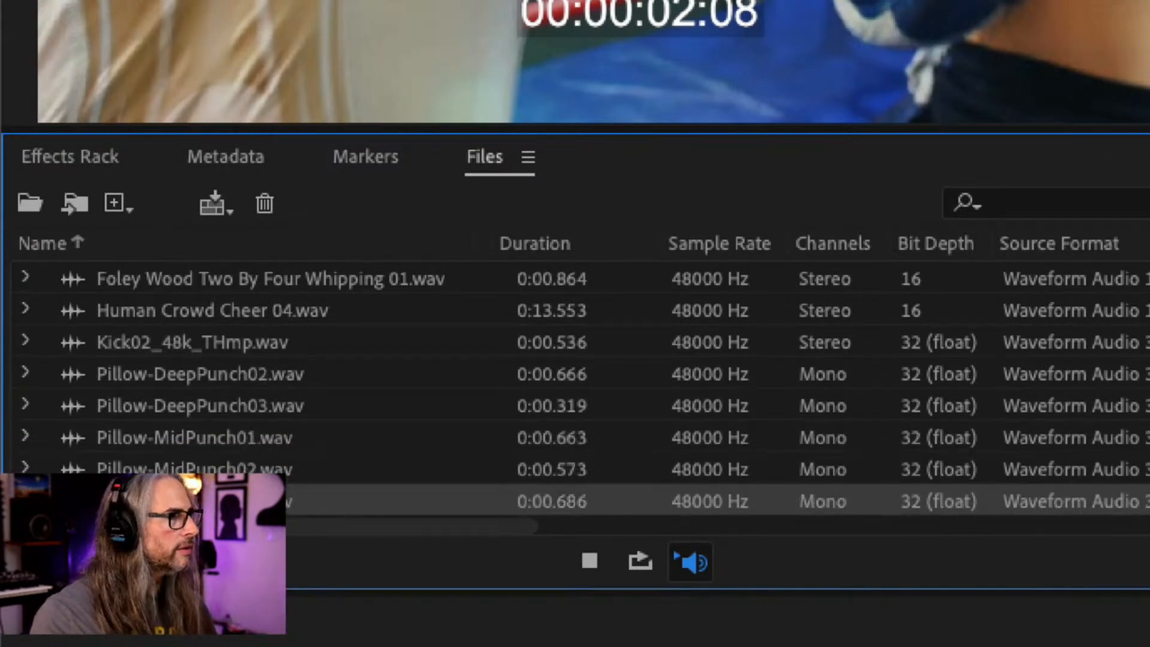
Replay the pillow punches from Pillow-DeepPunch02.wav through PillowPunchReverse.wav, and return to Pillow-MidPunch03.wav
scroll(250, 406, "down", 2)
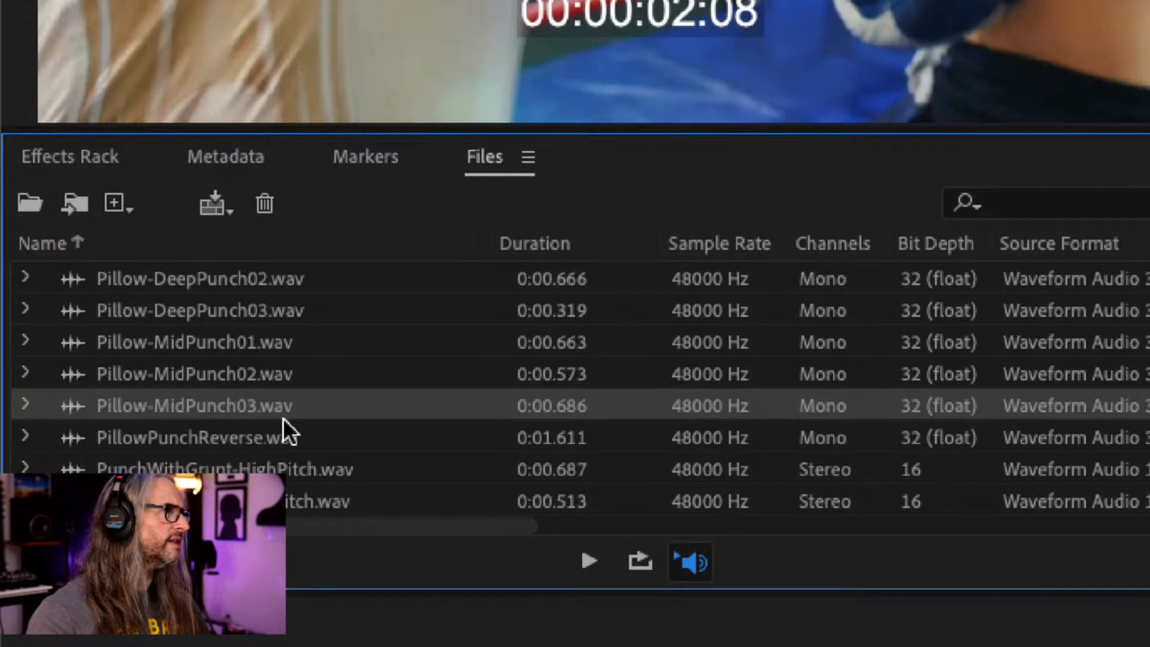
left_click(234, 286)
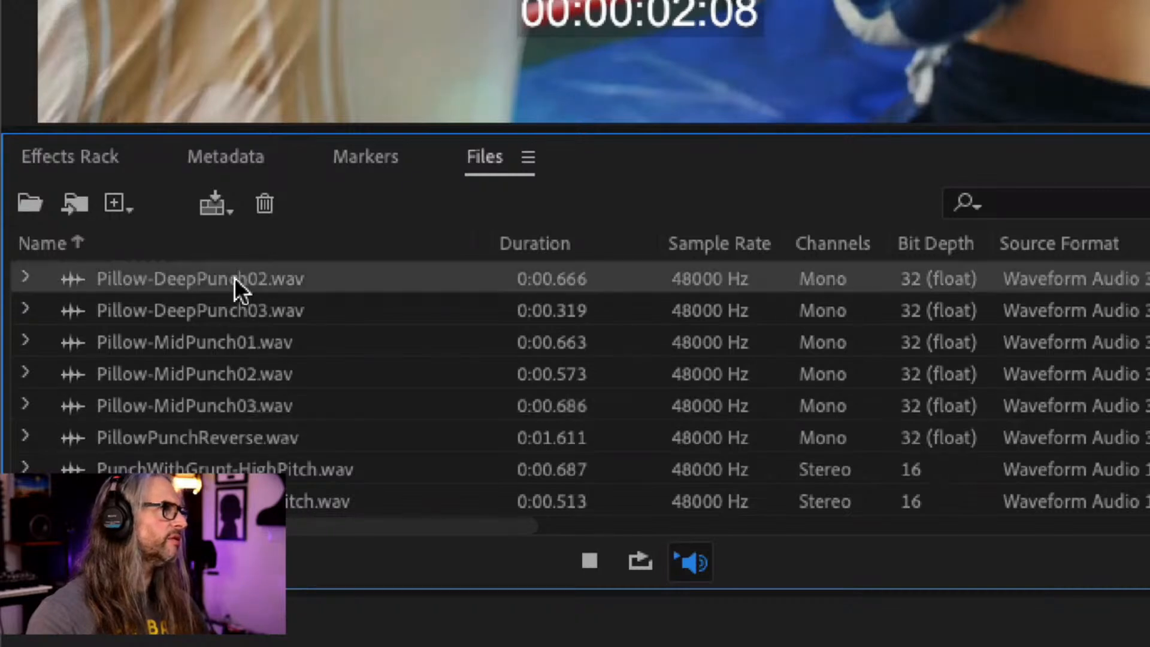
left_click(234, 311)
left_click(234, 344)
left_click(239, 374)
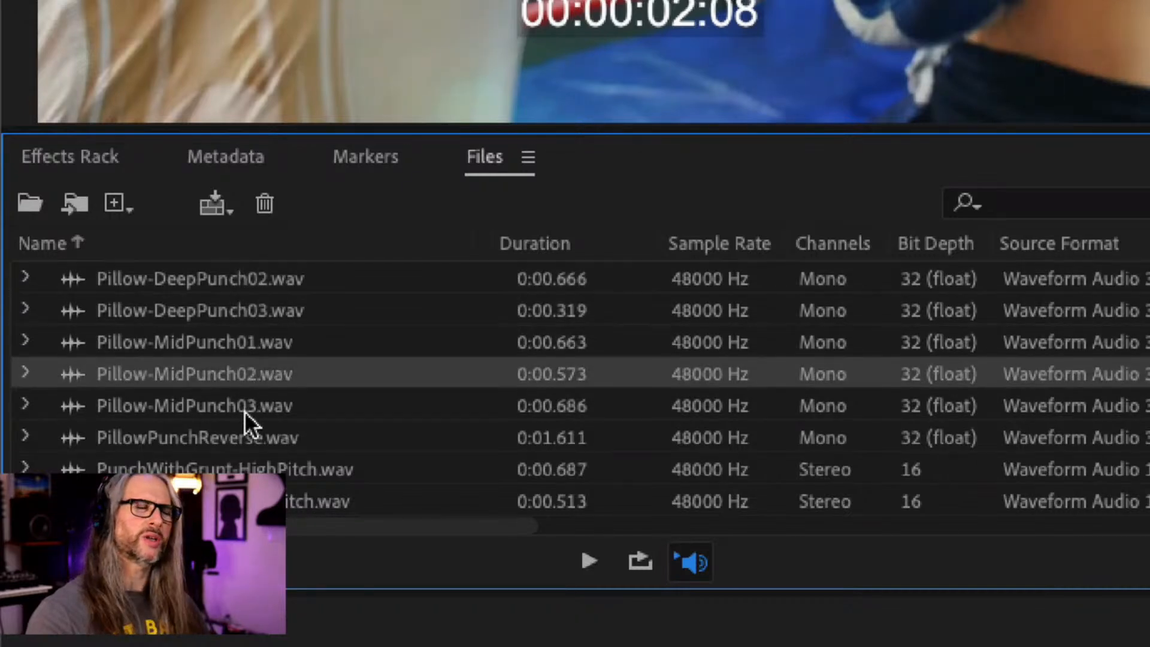
left_click(248, 408)
left_click(250, 436)
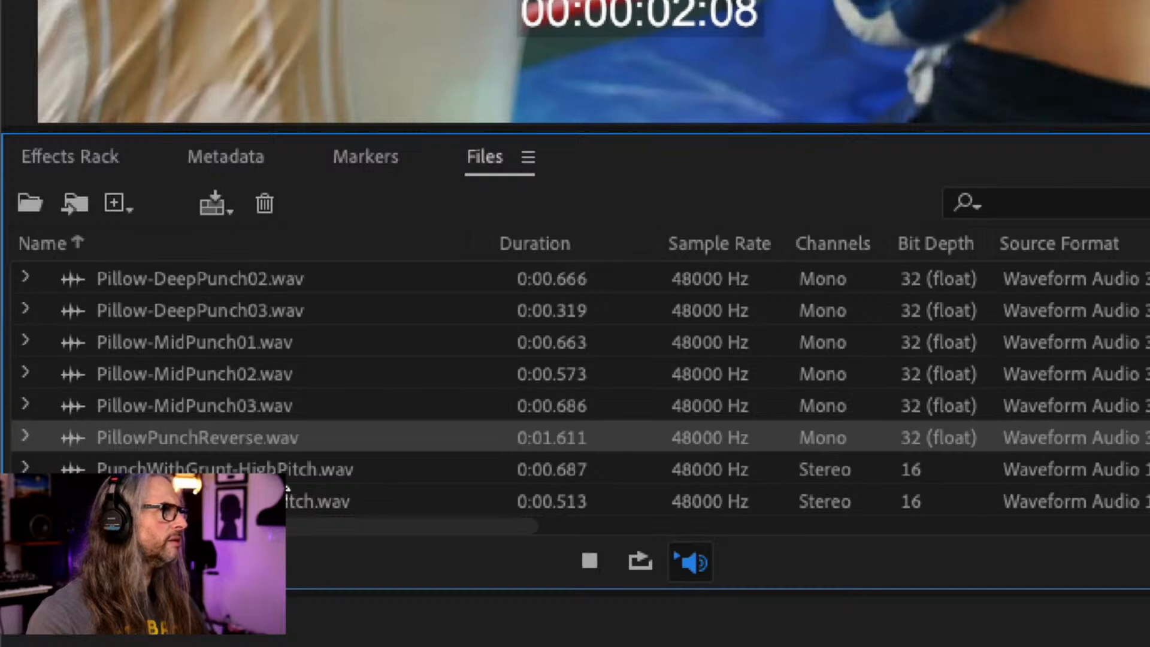
left_click(244, 413)
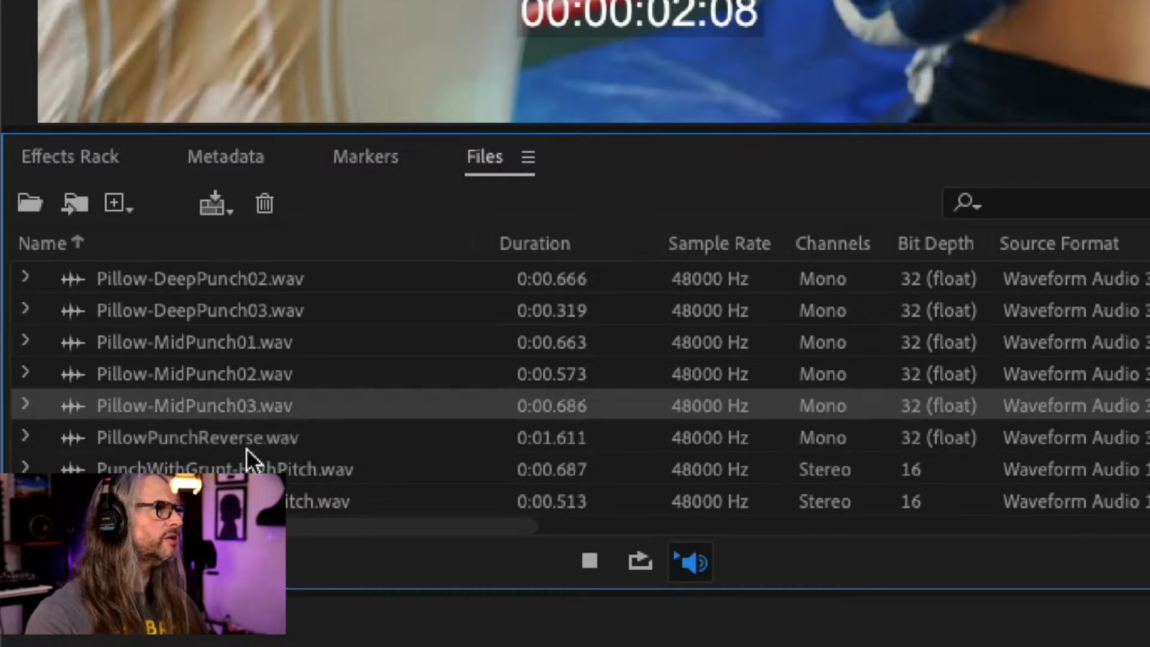
Preview PillowPunchReverse.wav, and alternate between PunchWithGrunt-HighPitch.wav and PunchWithGrunt-LowPitch.wav several times
left_click(247, 442)
left_click(258, 470)
left_click(287, 506)
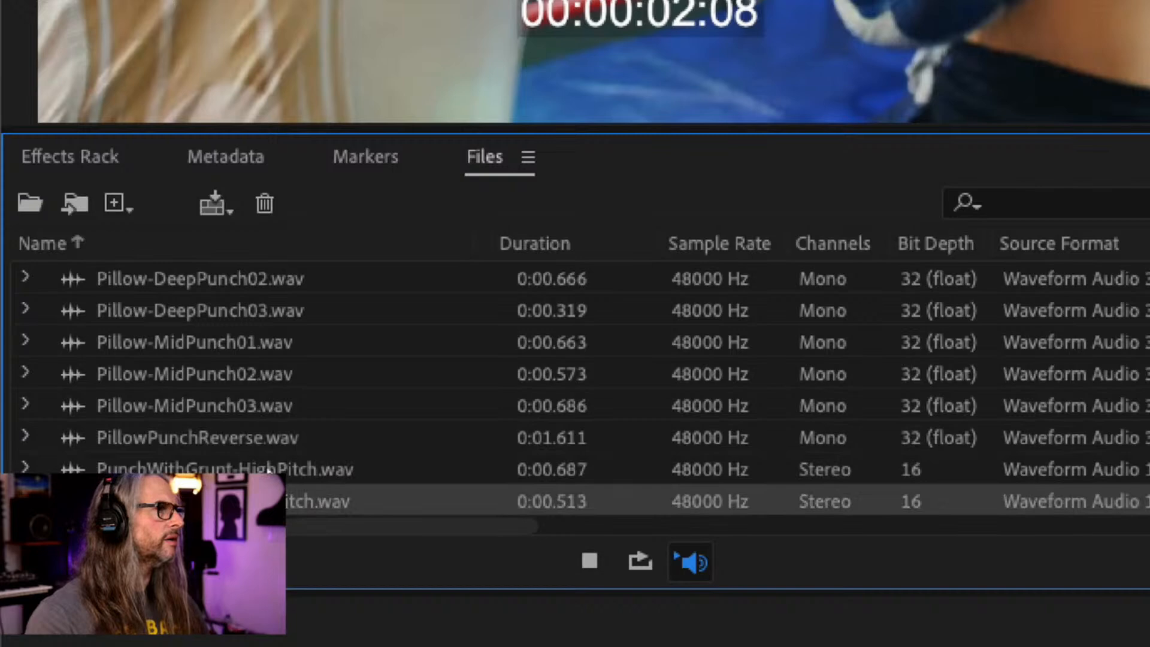
left_click(272, 471)
left_click(287, 508)
left_click(270, 470)
left_click(287, 506)
left_click(269, 470)
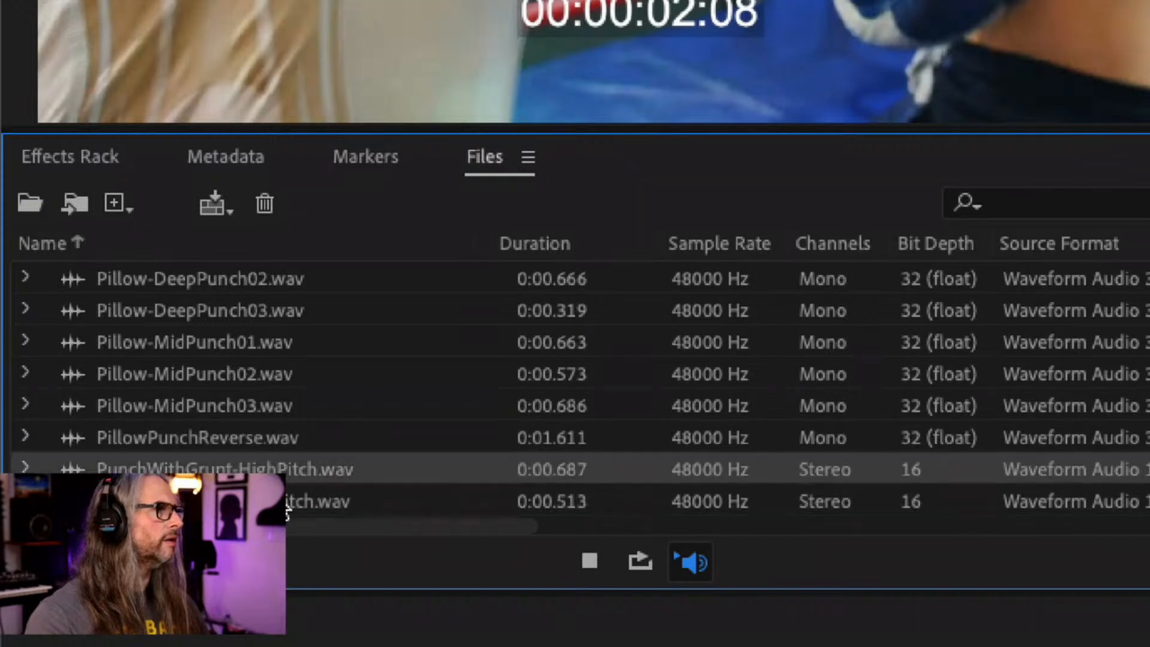
left_click(286, 507)
left_click(266, 467)
Preview SmackFunkDrm04.wav, SmackHit-01.wav and the radar sweep, and replay the two grunt punches and PillowPunchReverse.wav
scroll(389, 426, "down", 5)
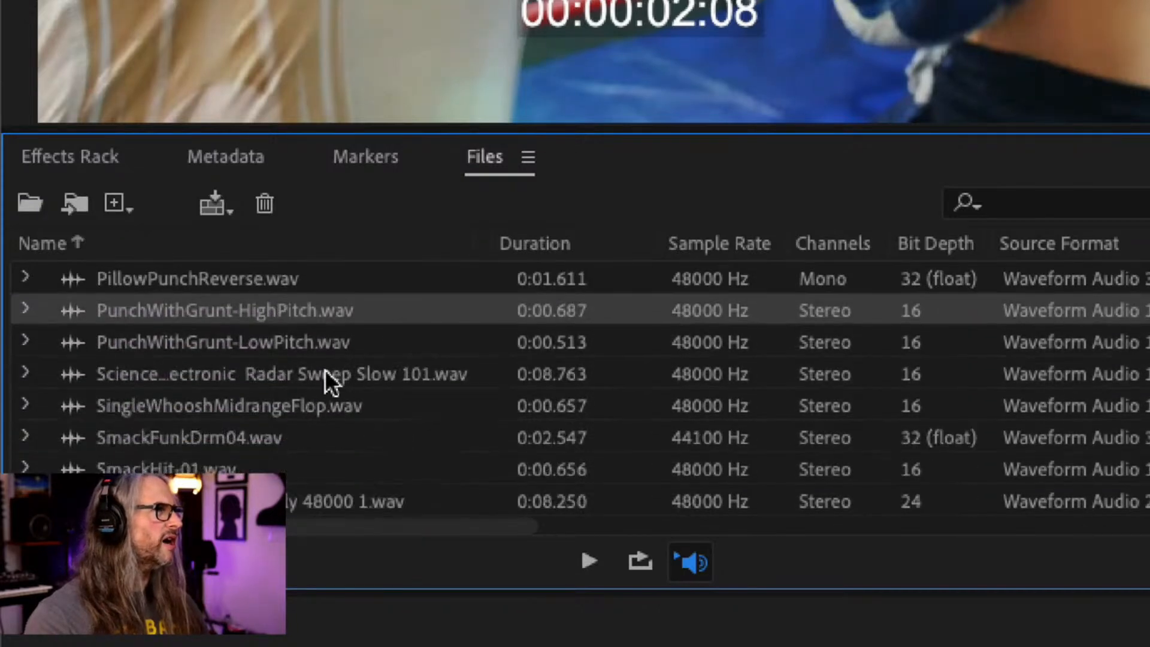
left_click(216, 437)
left_click(214, 469)
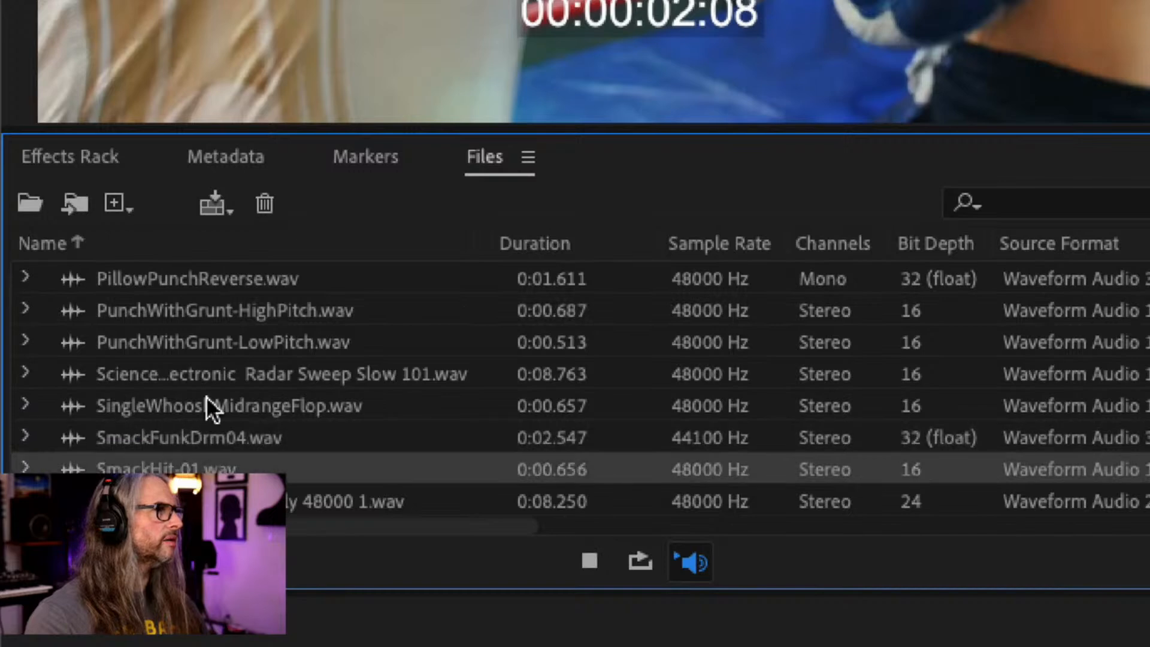
left_click(209, 374)
left_click(215, 341)
left_click(213, 310)
left_click(205, 280)
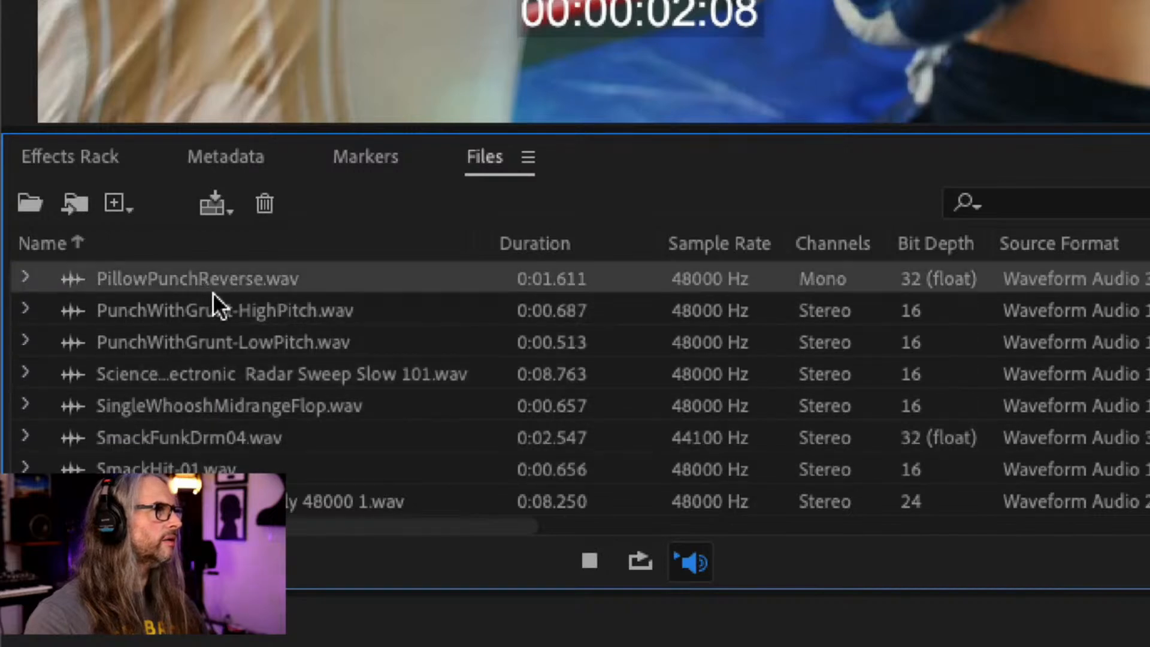
Preview both WHOOSH-SOFT_Slightly 48000 files and the file listed below them, returning to WHOOSH-SOFT_Slightly 48000 1.wav
left_click(335, 498)
scroll(344, 455, "down", 2)
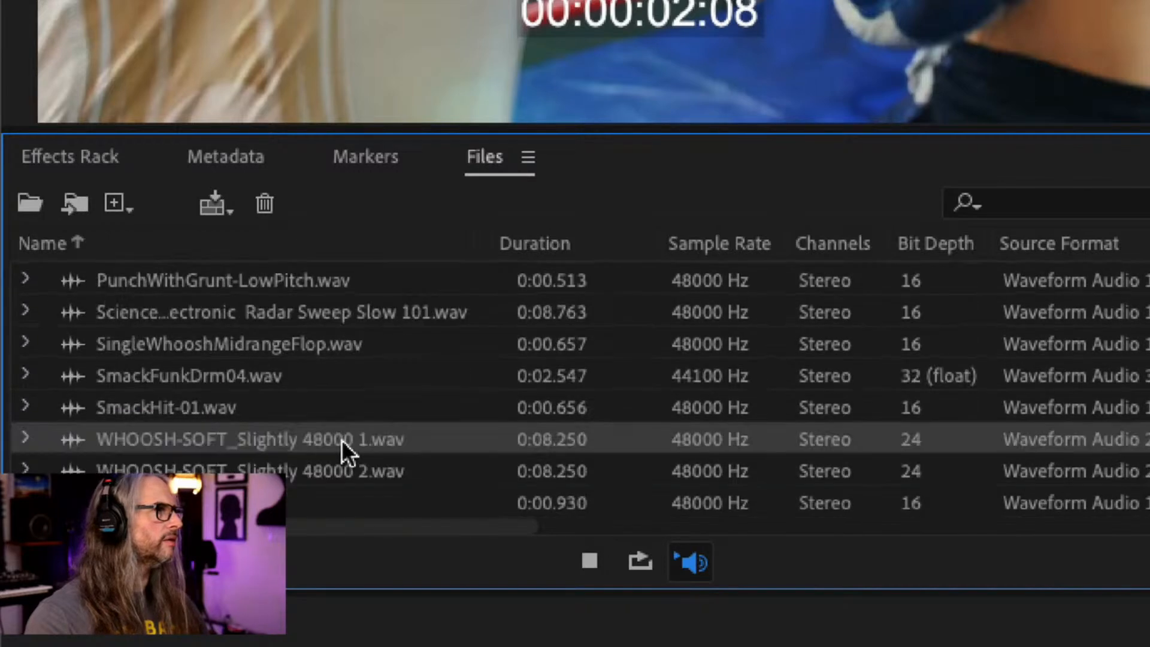
left_click(256, 469)
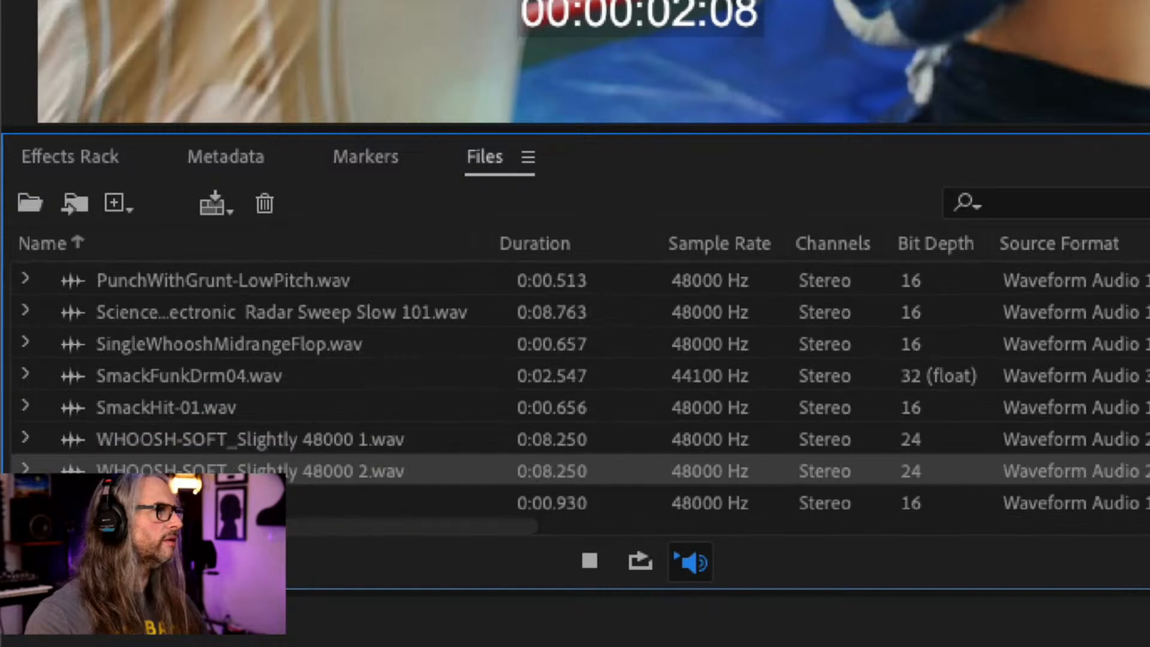
left_click(239, 503)
left_click(233, 470)
left_click(228, 440)
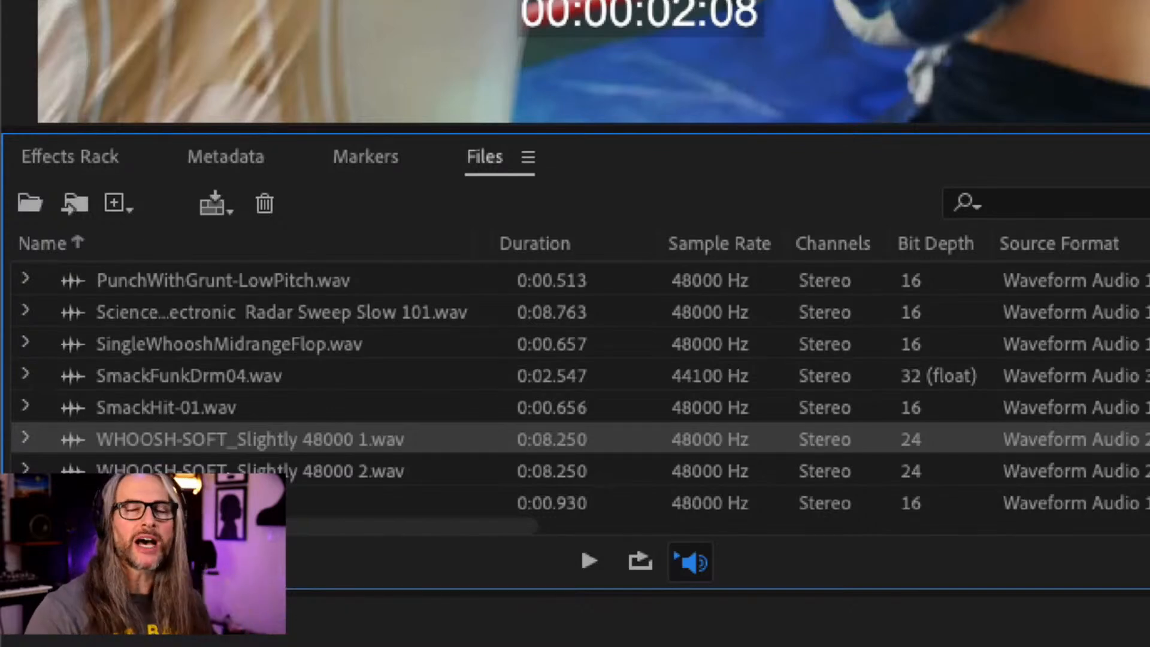
Place Ab-BrightPunch01.wav on the AB-BrightPunch track with its attack at the B_Punch marker, and enlarge the track's height
scroll(251, 444, "up", 10)
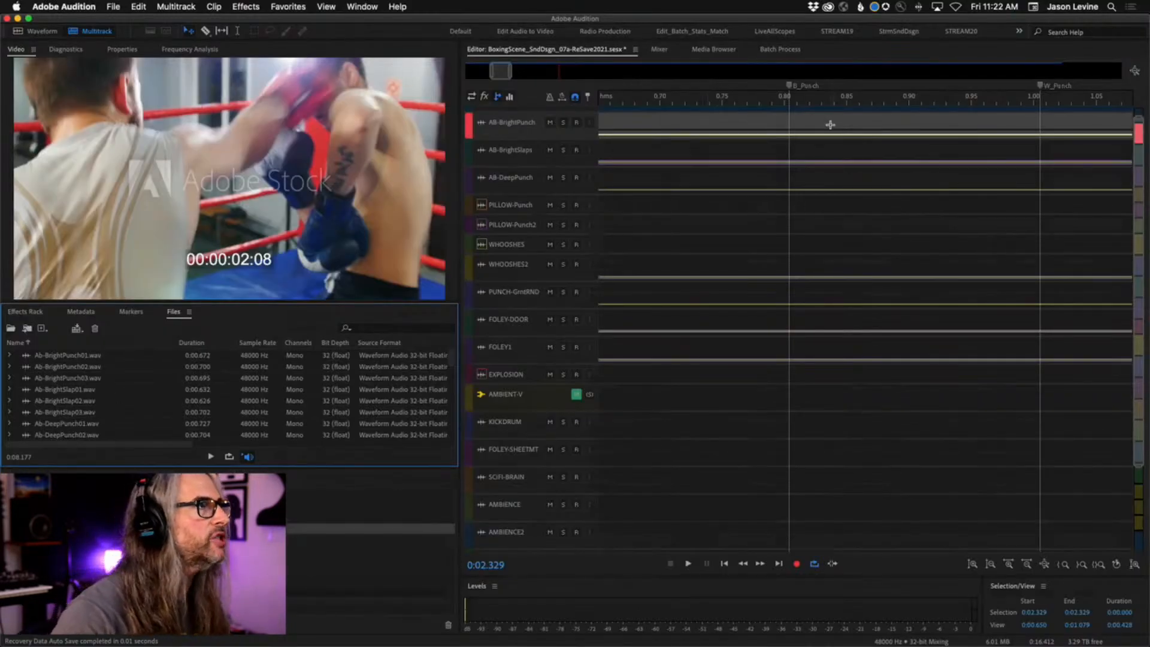
left_click_drag(27, 357, 717, 136)
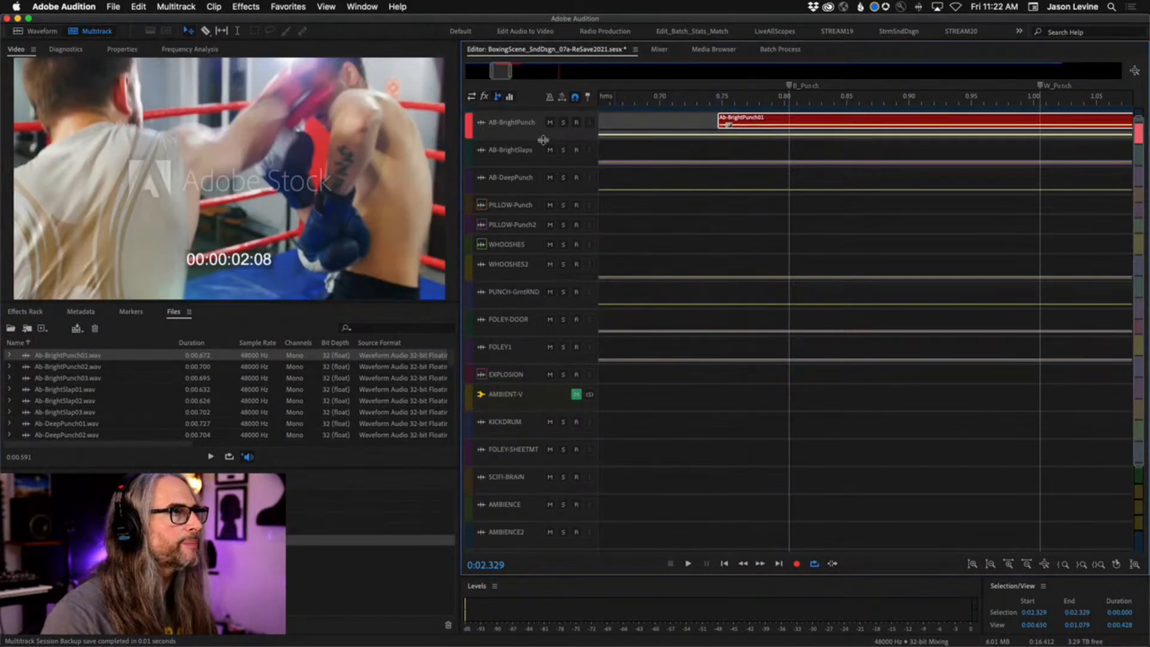
left_click_drag(542, 140, 546, 287)
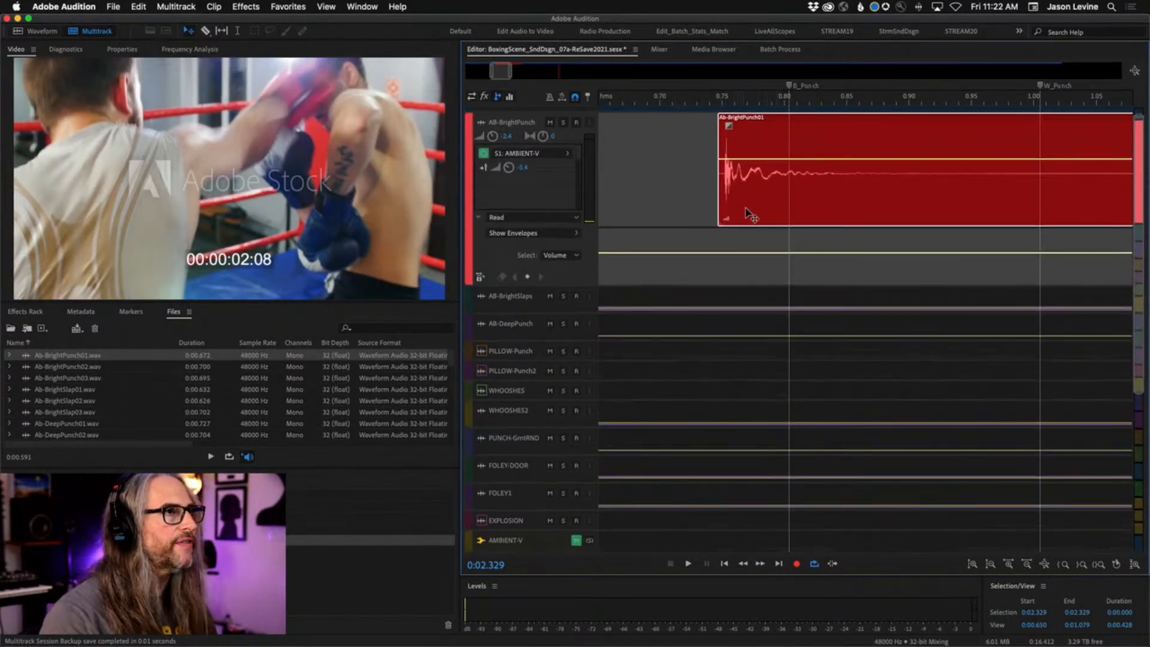
left_click_drag(748, 221, 809, 220)
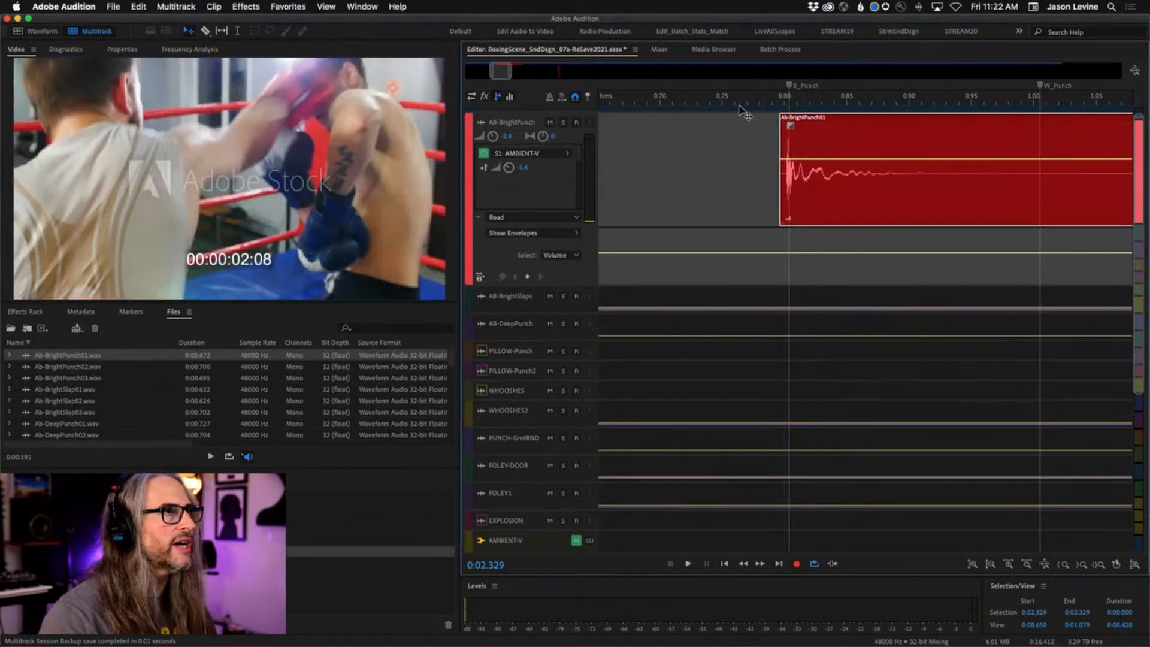
Turn off Snap to Ruler (Coarse) and nudge the Ab-BrightPunch01 clip slightly to fine-tune its alignment with the B_Punch marker
right_click(739, 105)
mouse_move(755, 128)
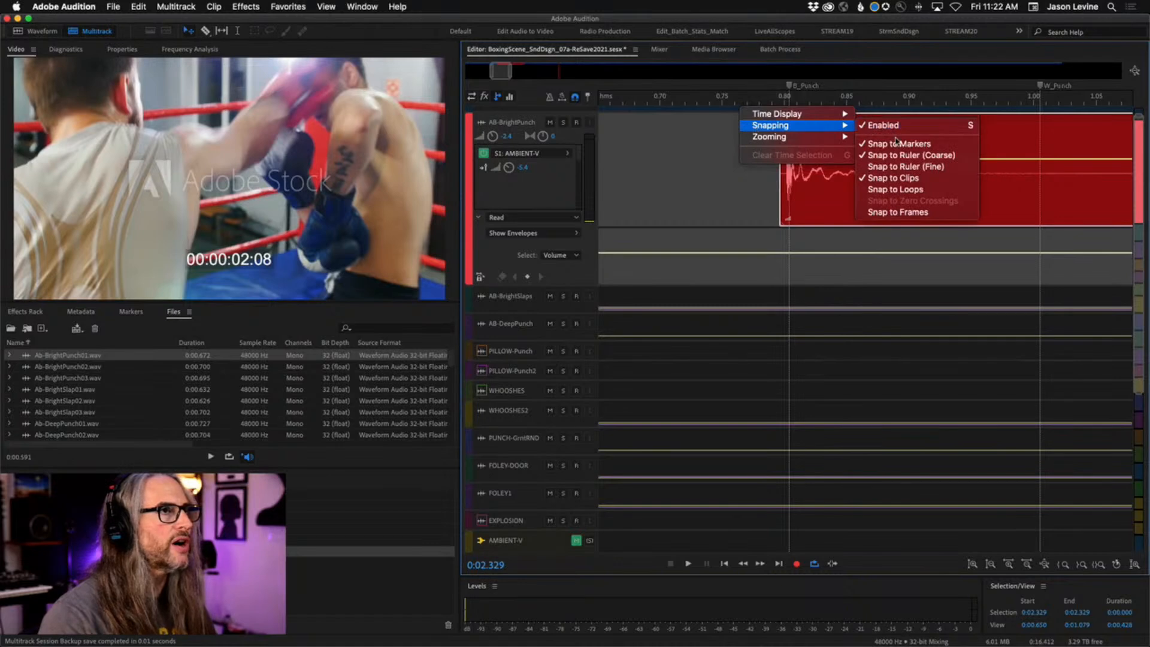
left_click(929, 157)
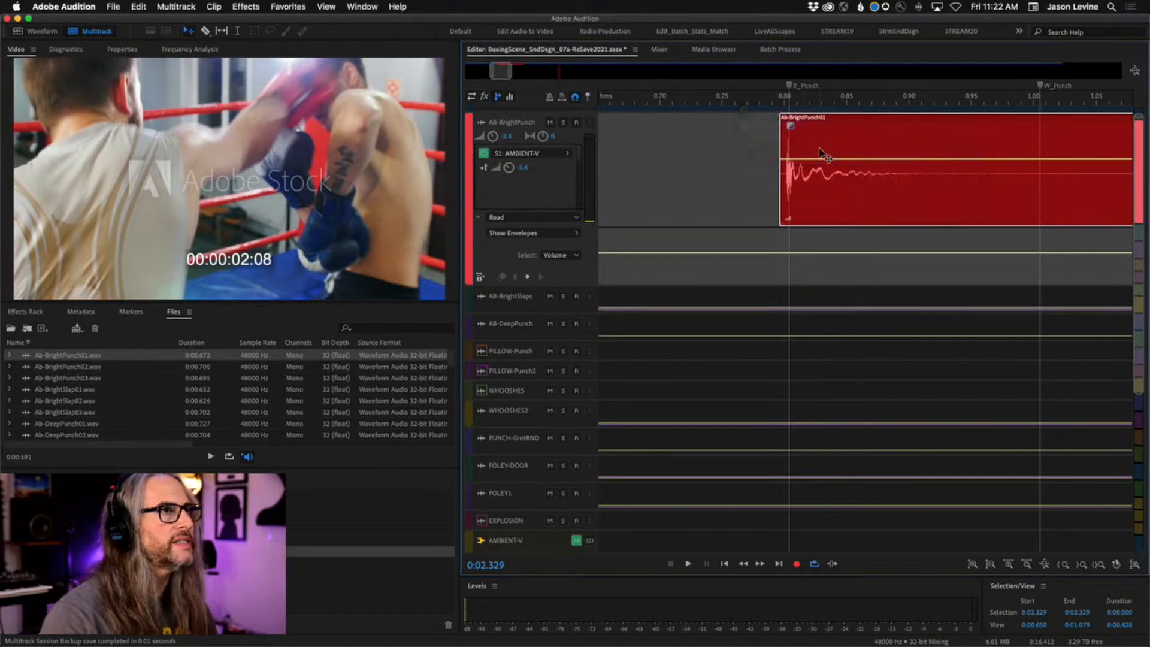
right_click(737, 103)
mouse_move(797, 124)
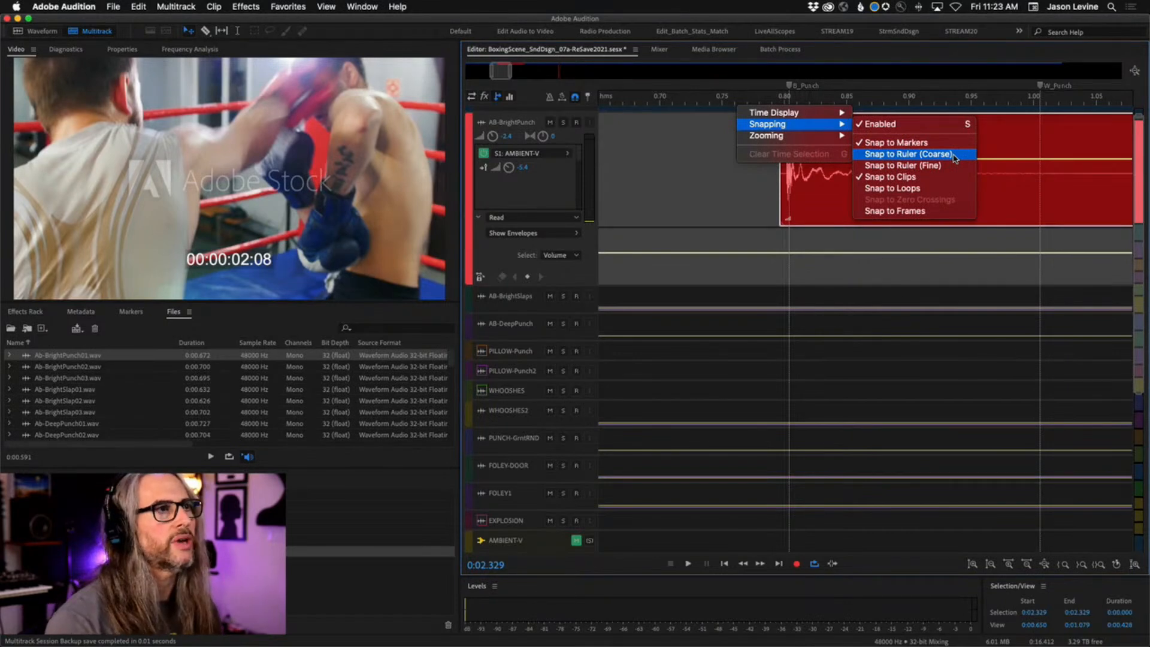
left_click(688, 97)
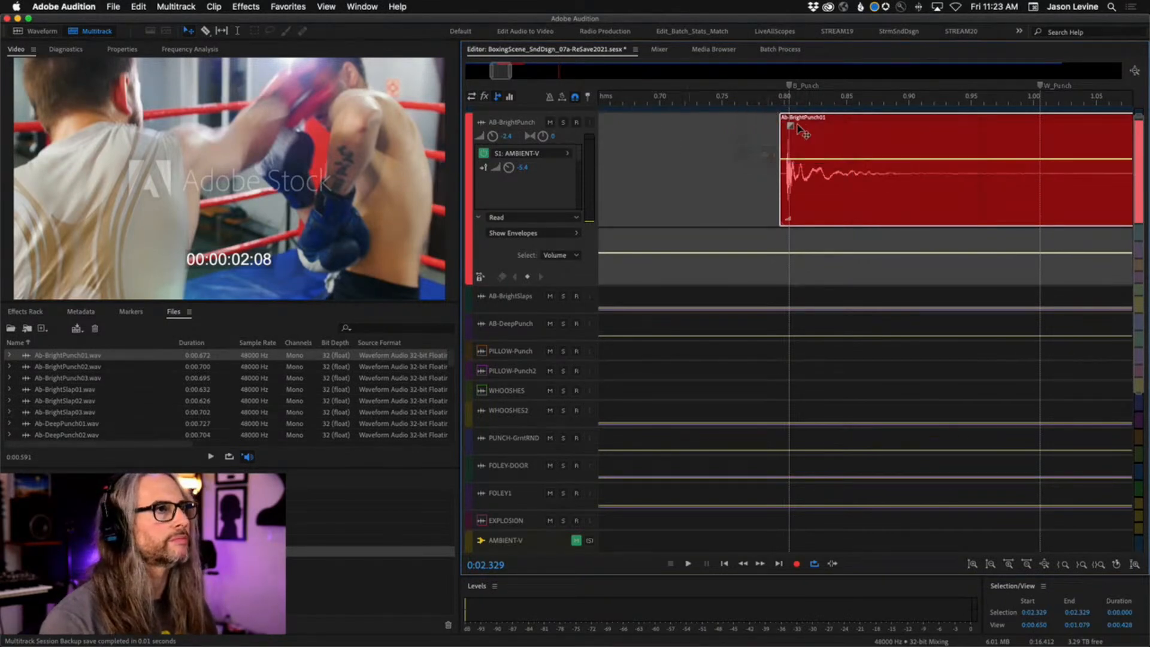
left_click_drag(846, 137, 849, 137)
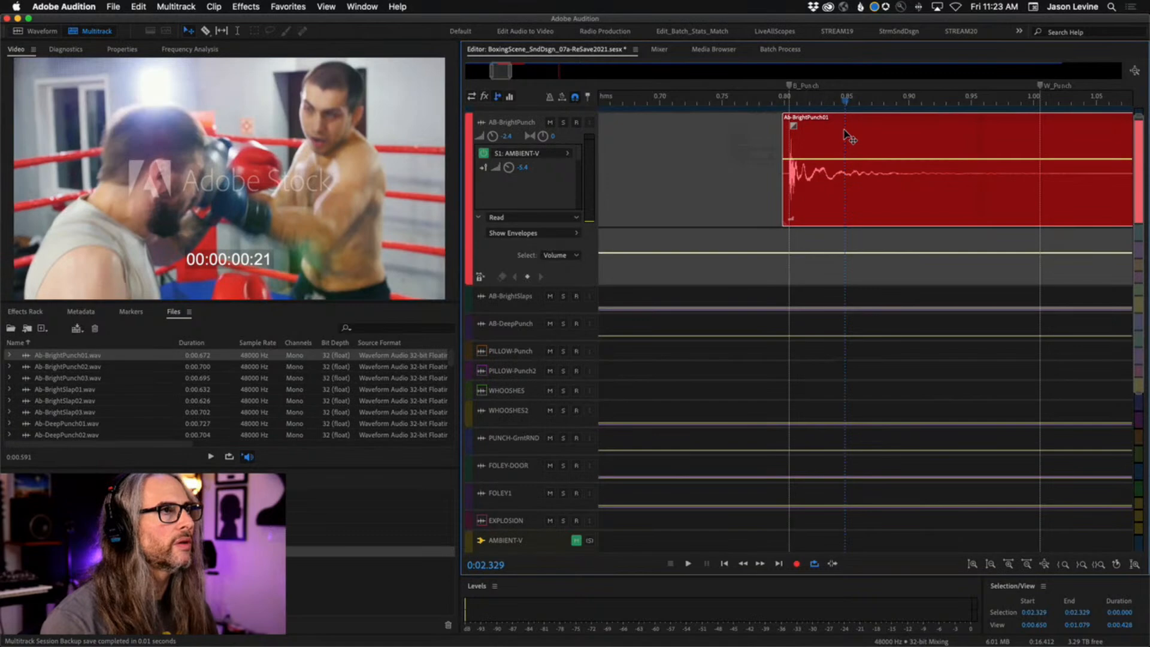
Play the session from about 0:00.747 to check the first punch against the video
left_click(719, 103)
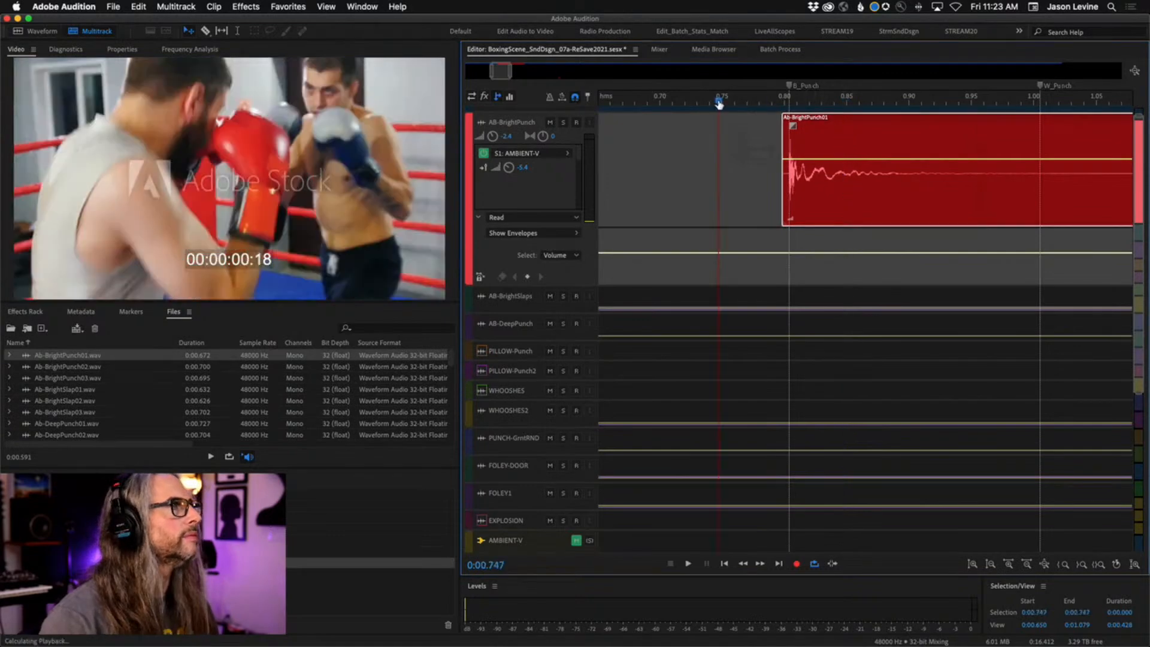
key("space")
key("j")
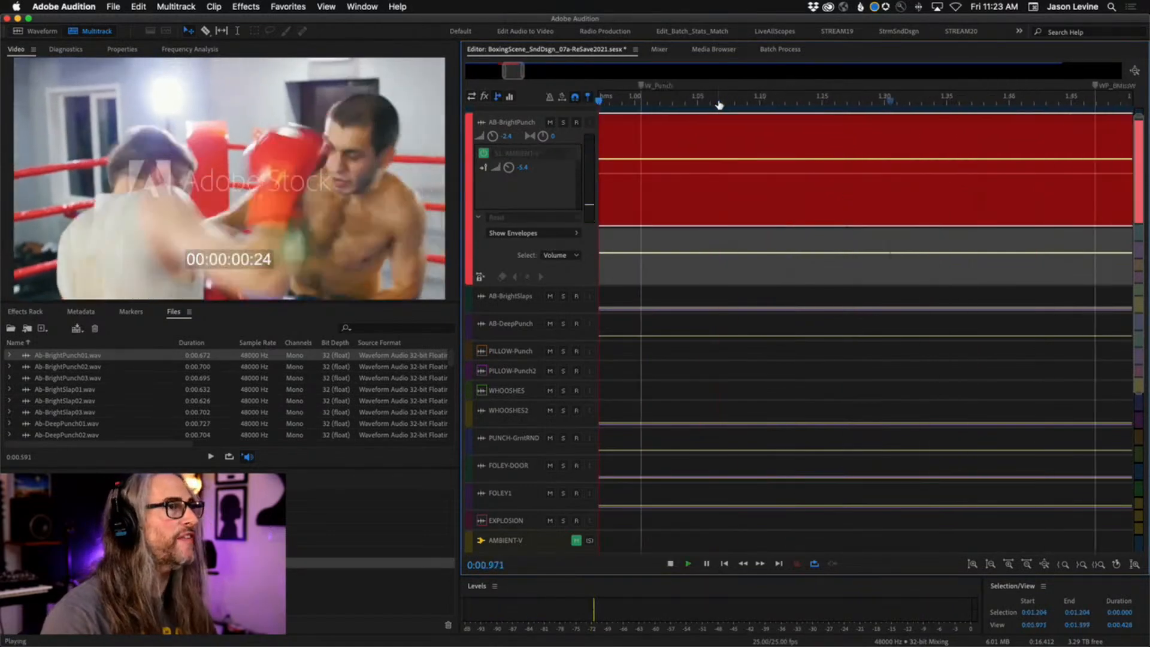
key("space")
key("j")
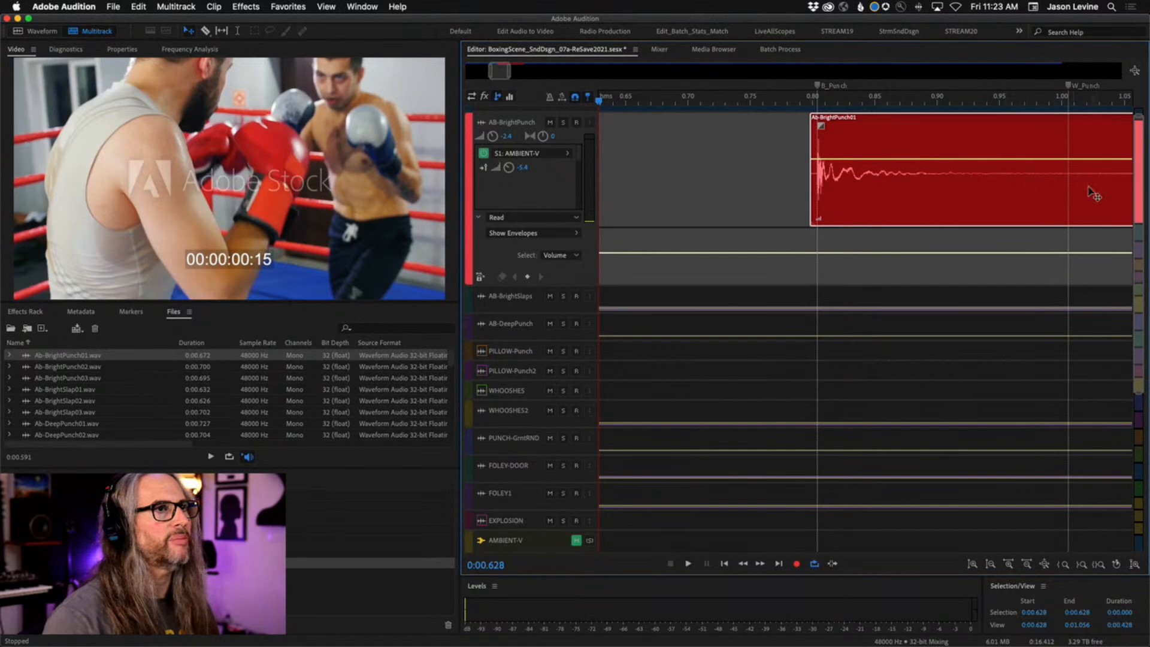
Trim the end of the Ab-BrightPunch01 clip to just before the W_Punch marker
key("minus")
key("minus")
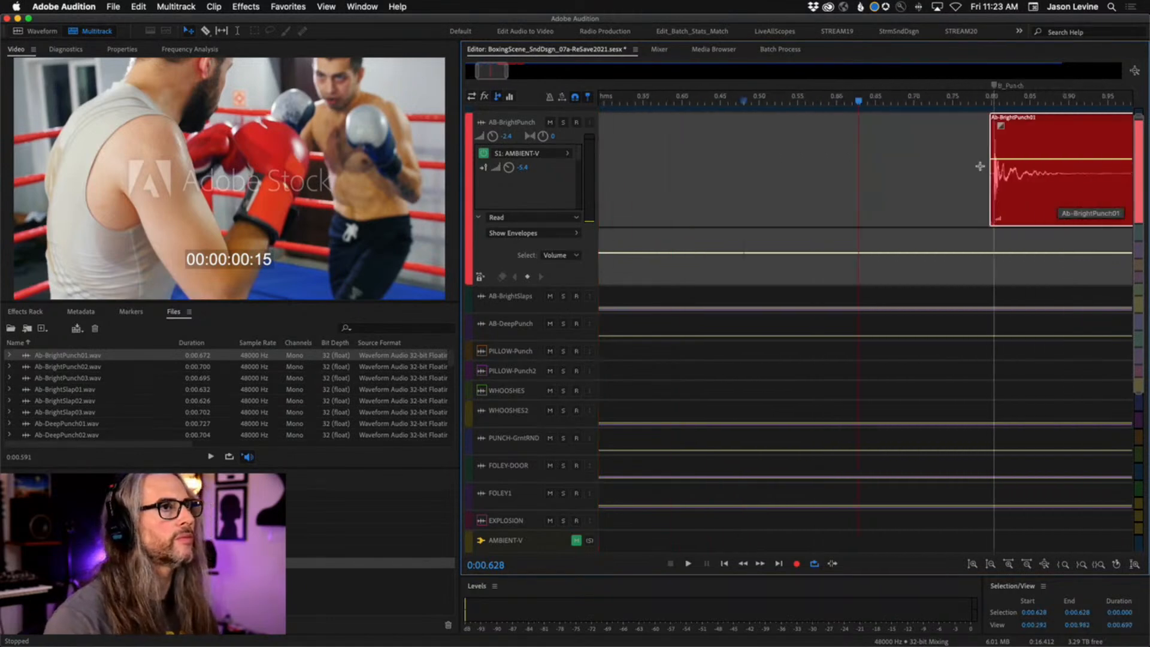
scroll(976, 172, "right", 5)
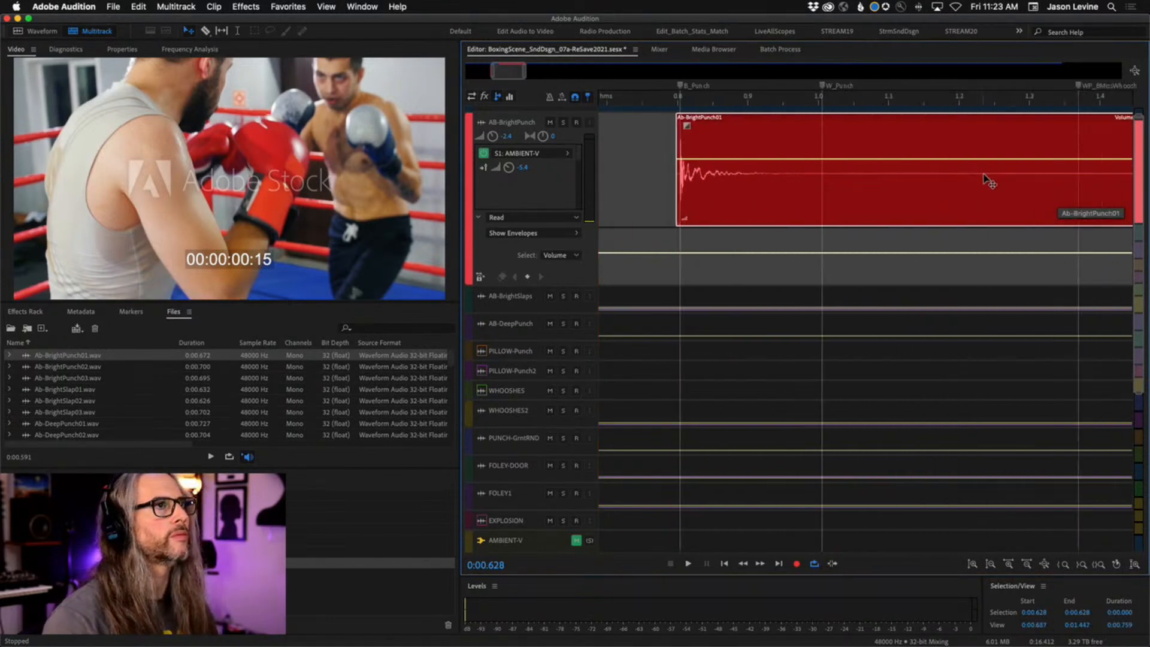
key("minus")
scroll(982, 174, "right", 6)
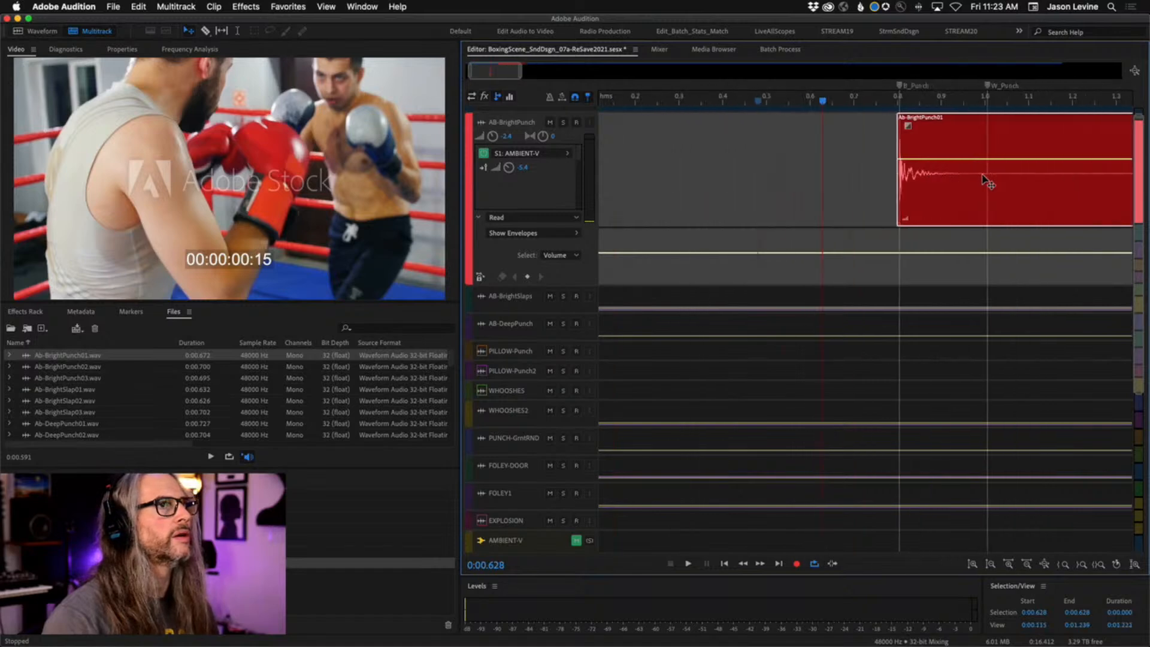
left_click_drag(968, 181, 758, 181)
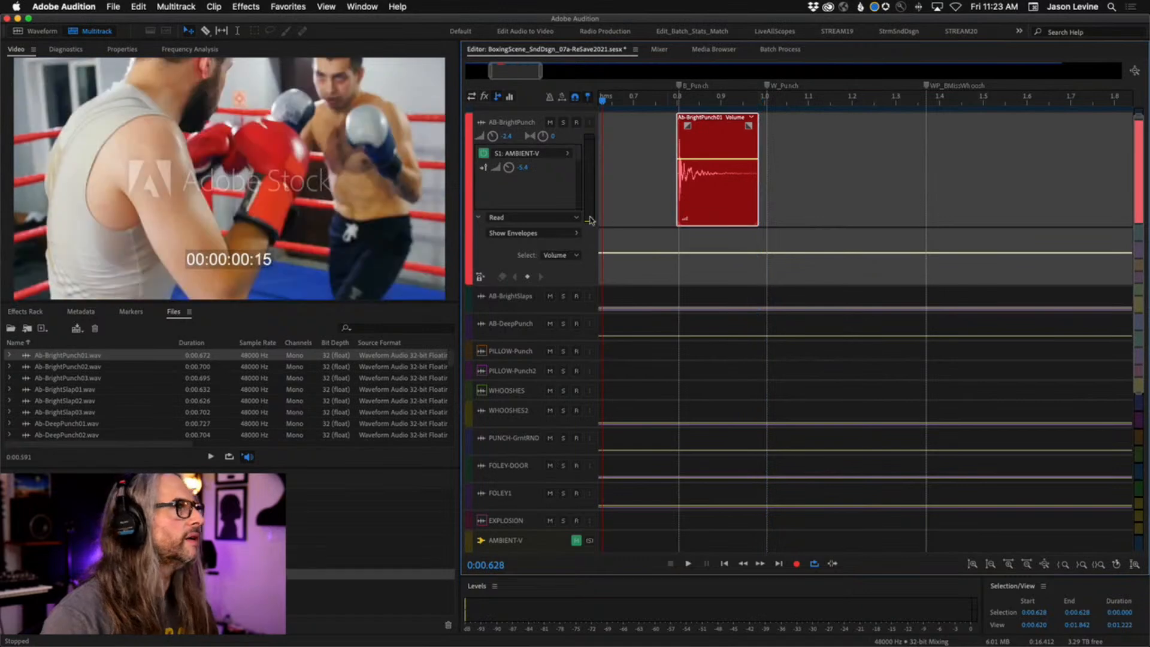
Place Ab-BrightPunch03.wav on the AB-BrightSlaps track starting at the W_Punch marker, and enlarge that track's height
left_click(29, 381)
left_click_drag(29, 381, 765, 307)
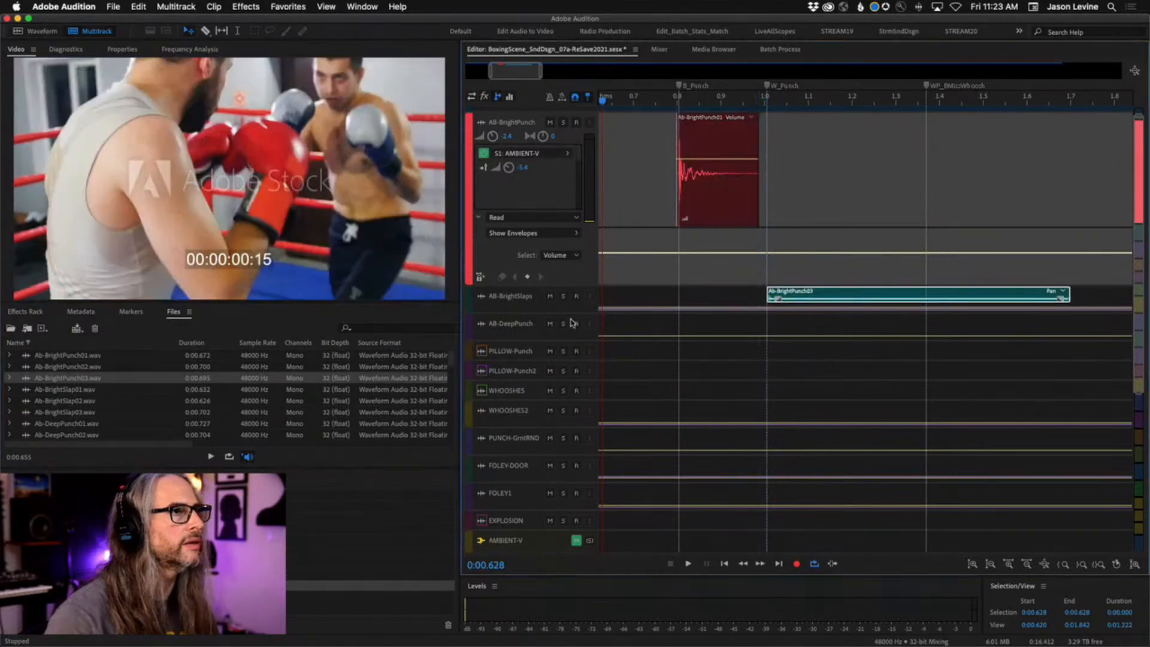
left_click_drag(545, 314, 551, 492)
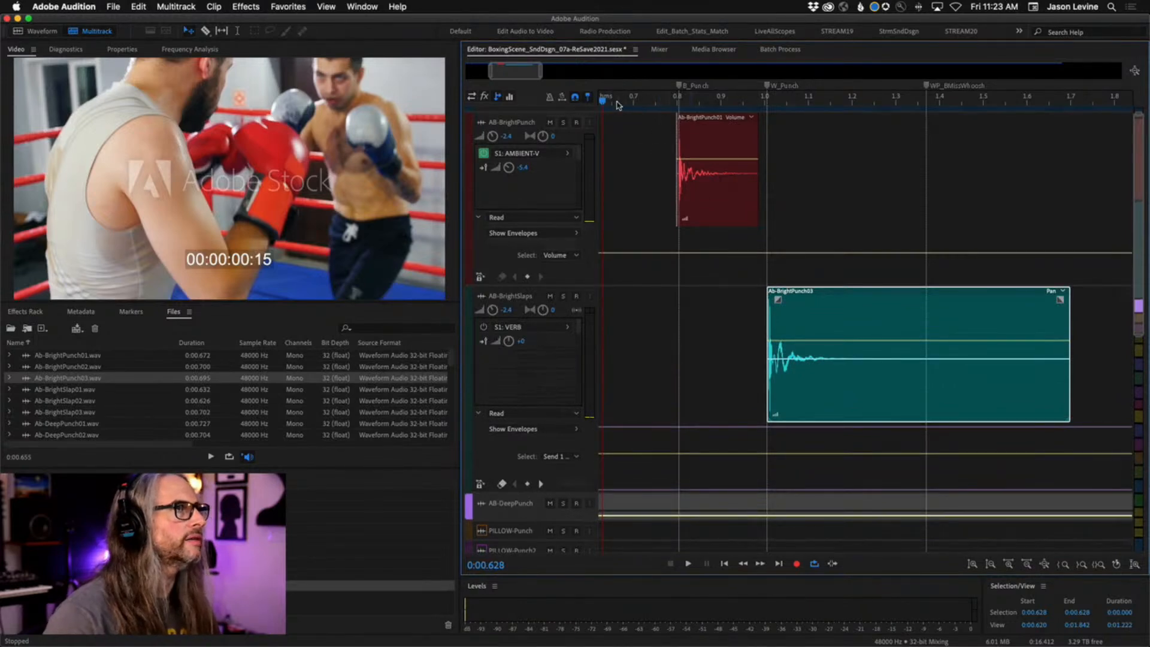
Play the opening of the session repeatedly from about 0:00.16 to check both punches against the video
scroll(617, 105, "down", 5)
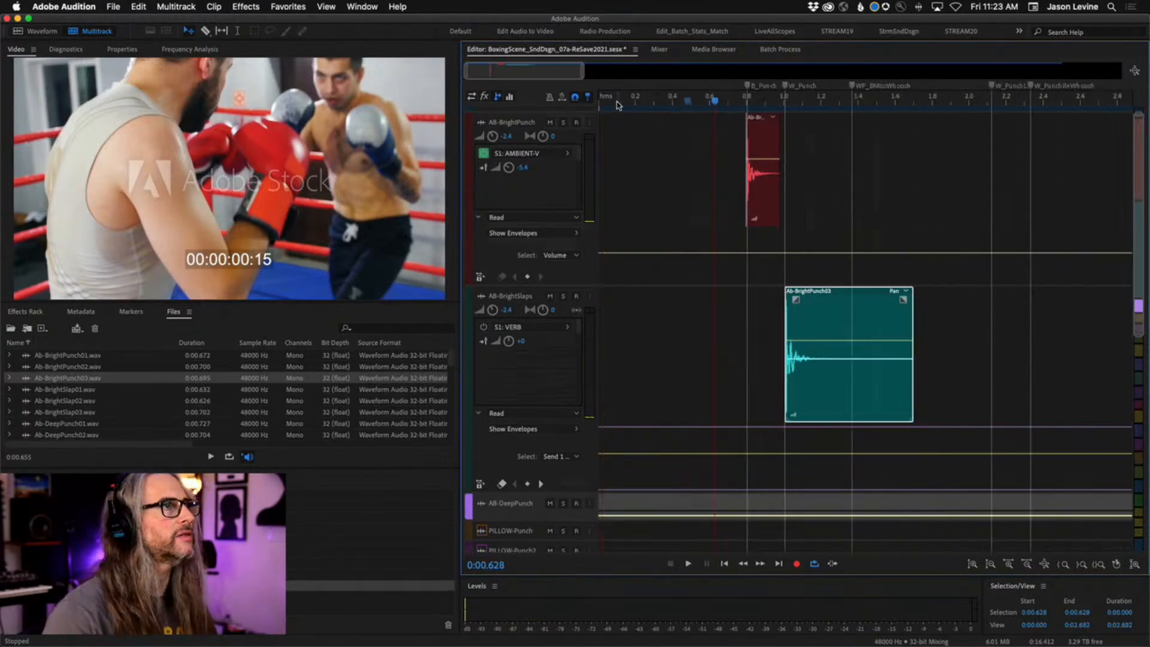
left_click(625, 103)
key("space")
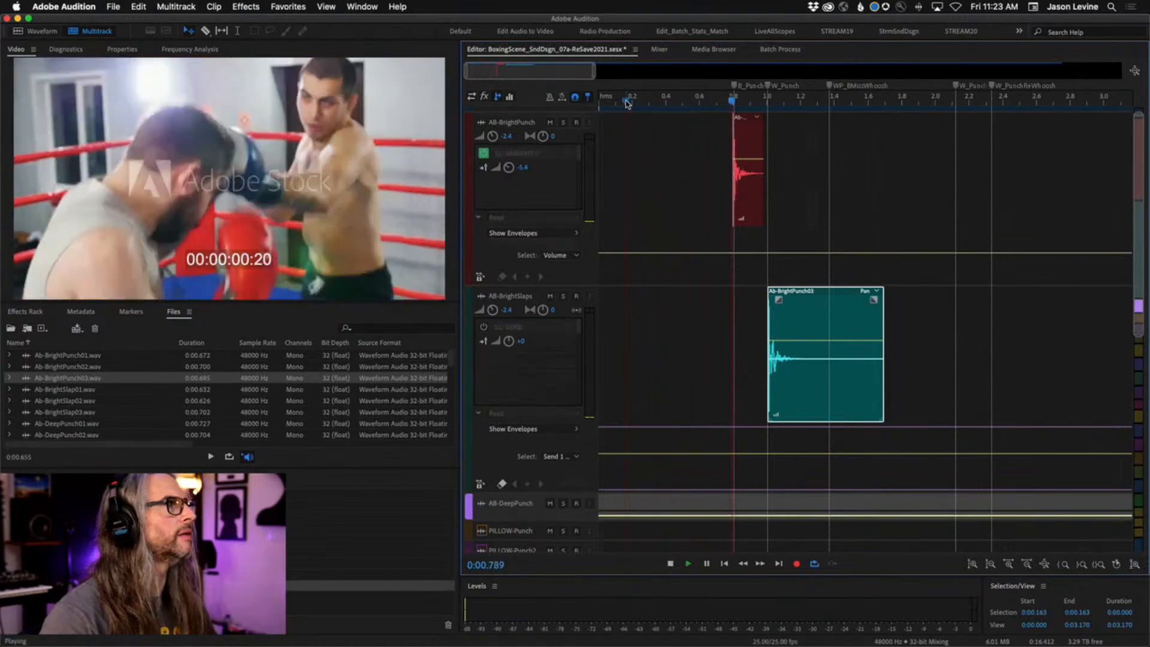
key("space")
key("space")
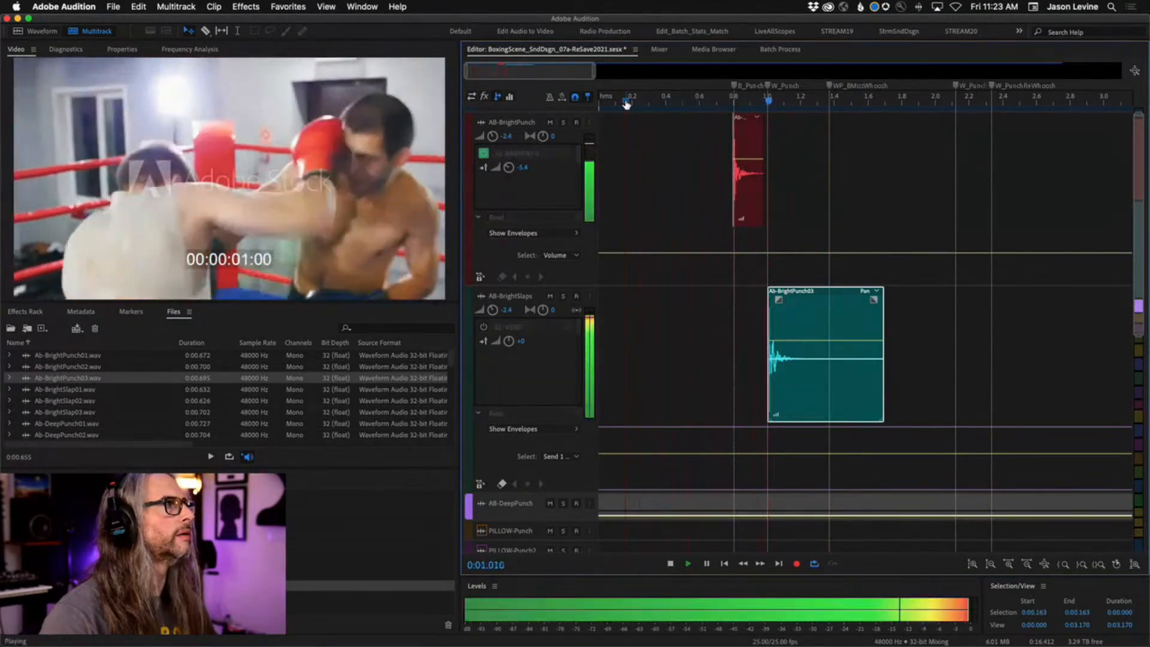
key("space")
key("space")
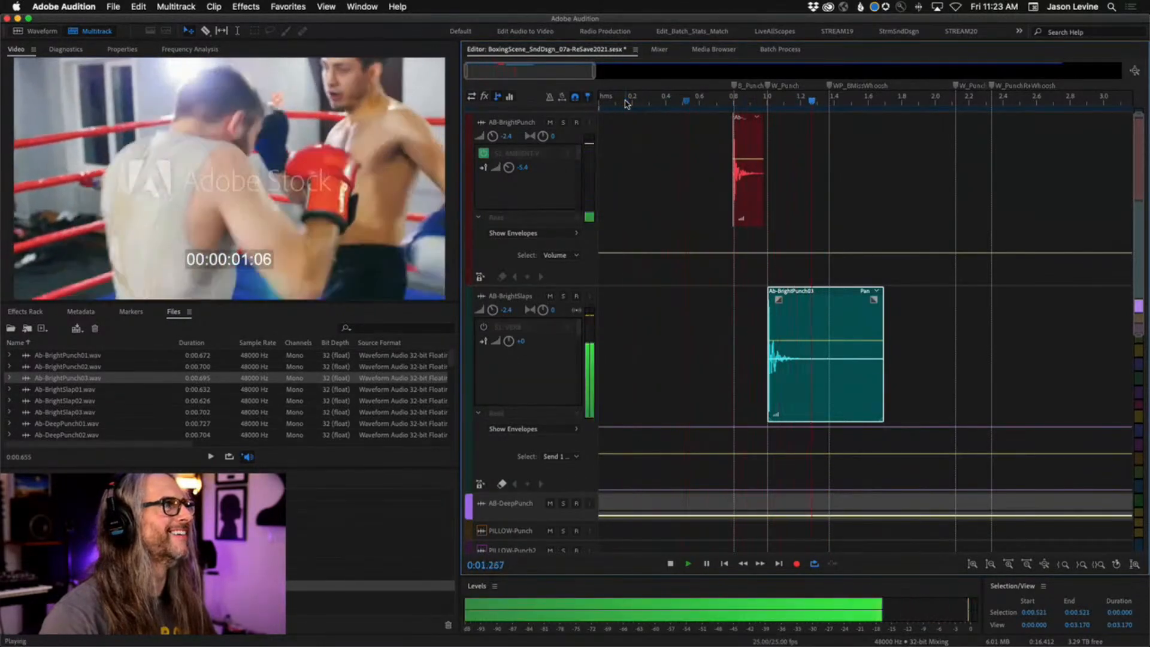
key("space")
left_click(625, 103)
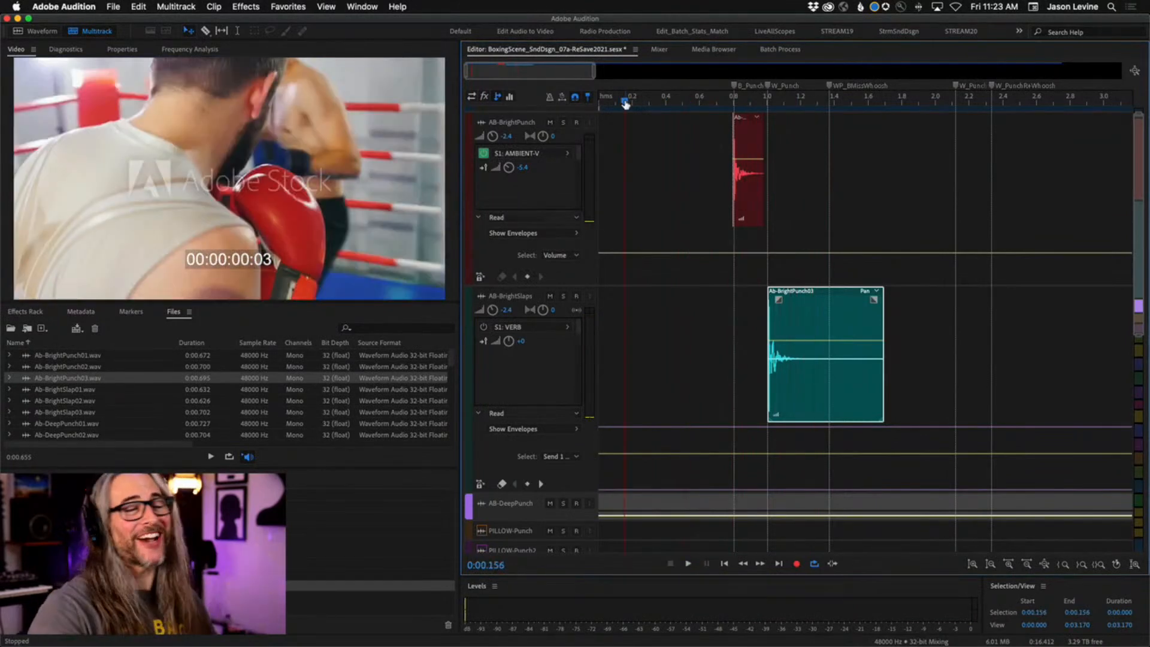
key("space")
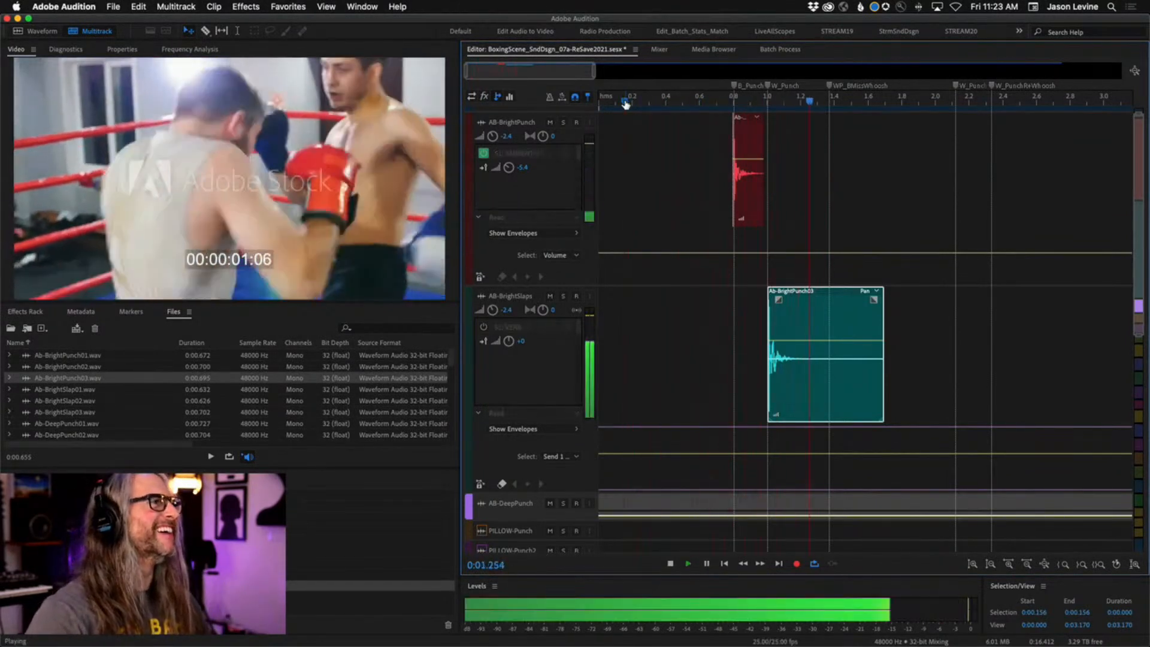
key("space")
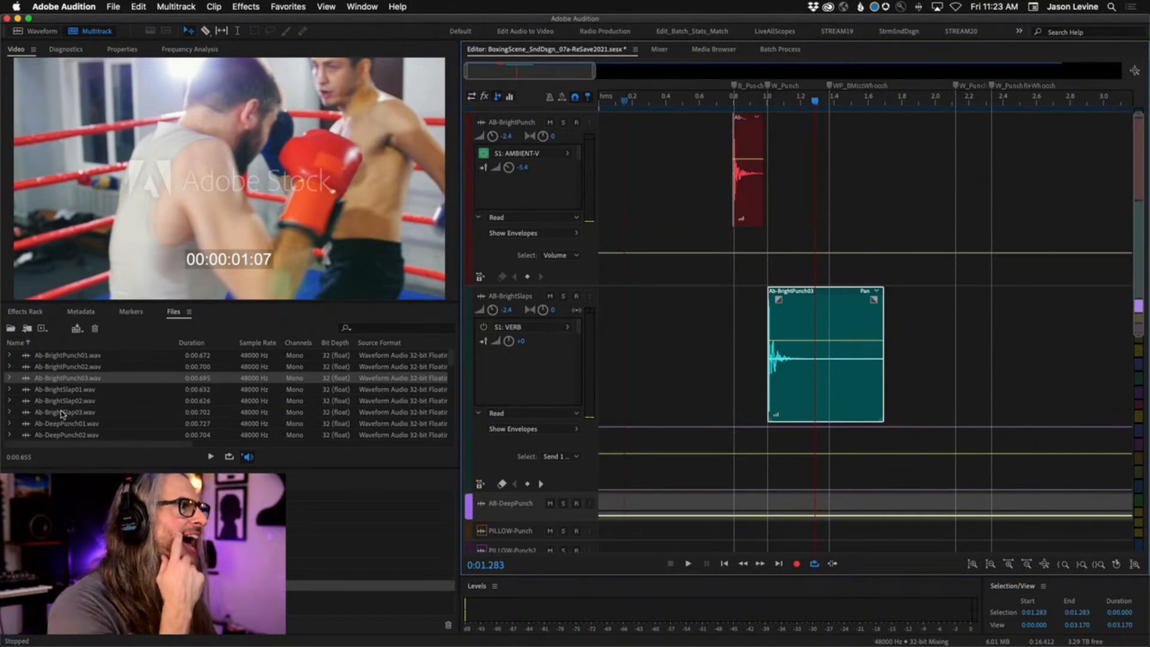
Preview Ab-BrightPunch01.wav, and alternate between Ab-BrightSlap01.wav and Ab-BrightSlap02.wav
left_click(70, 358)
left_click(67, 392)
left_click(65, 404)
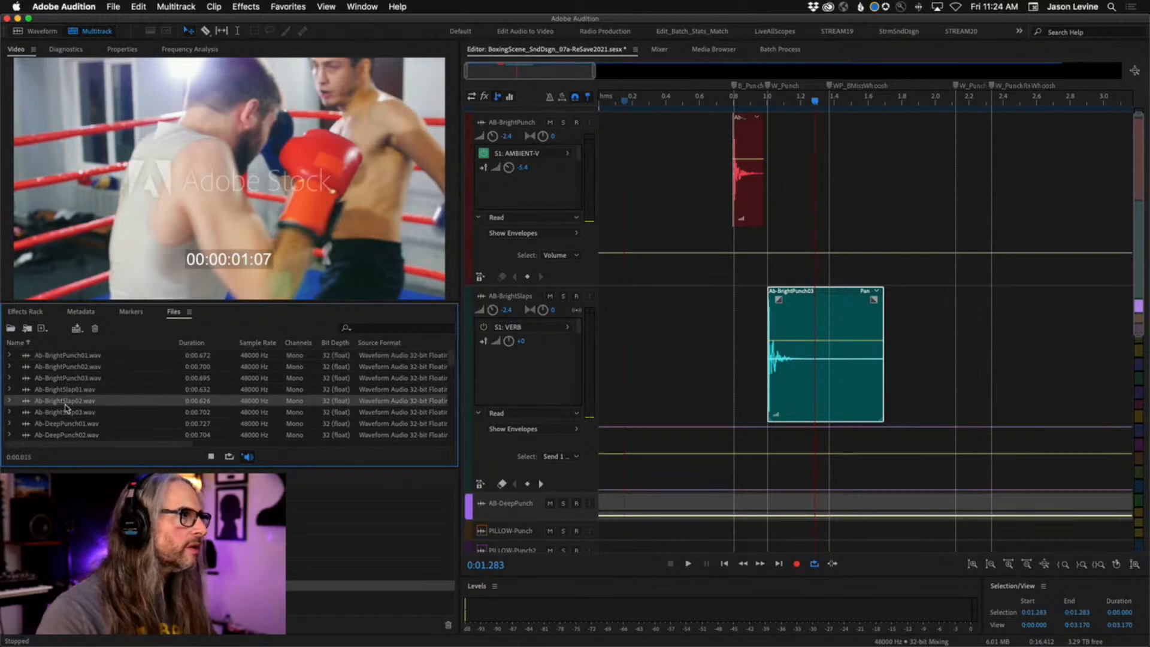
left_click(61, 393)
left_click(62, 404)
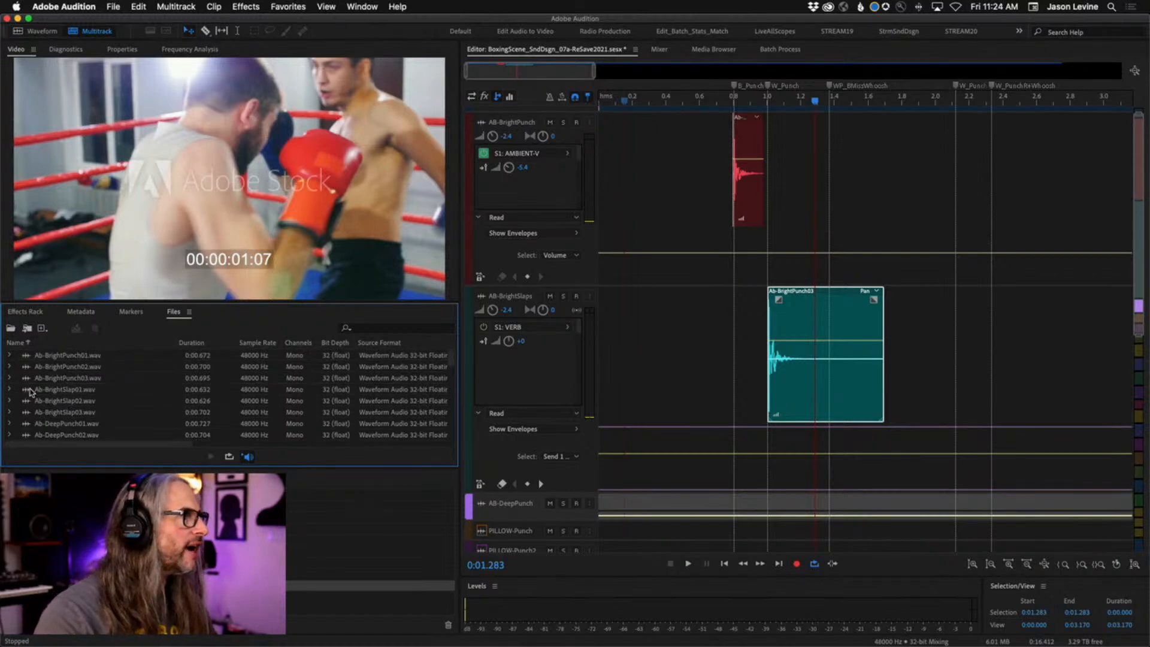
Place Ab-BrightSlap01.wav on the AB-BrightSlaps track at the B_Punch marker, trimmed to end where the Ab-BrightPunch03 clip begins
left_click_drag(30, 392, 644, 398)
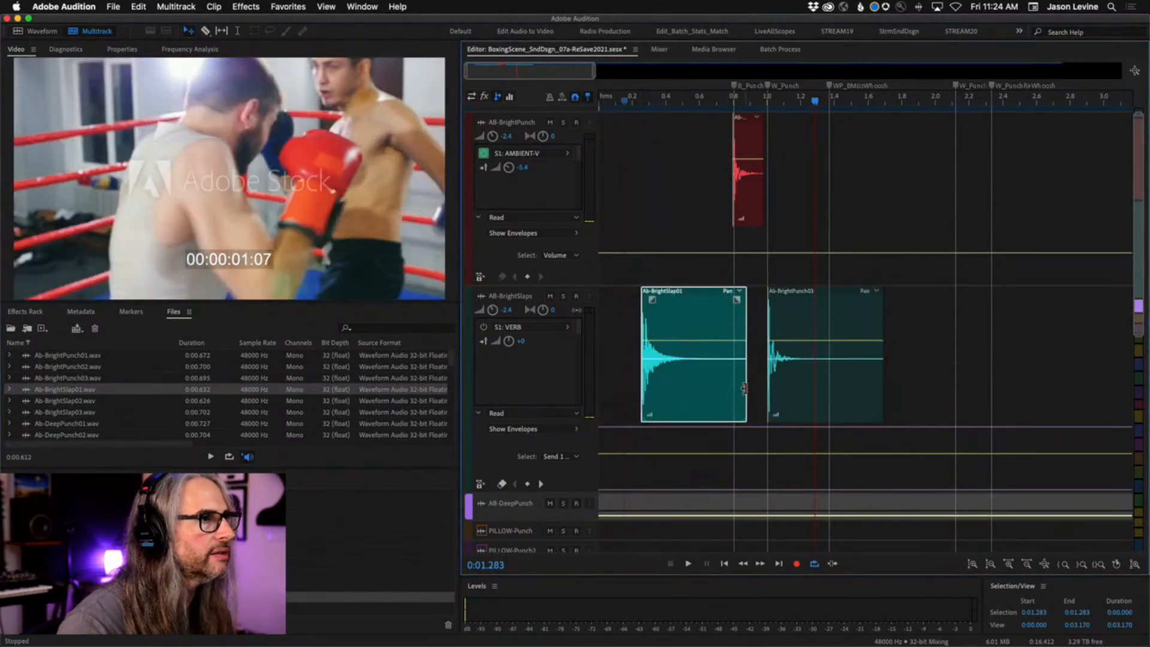
mouse_move(744, 388)
left_mouse_down()
mouse_move(676, 391)
mouse_move(758, 396)
left_mouse_up()
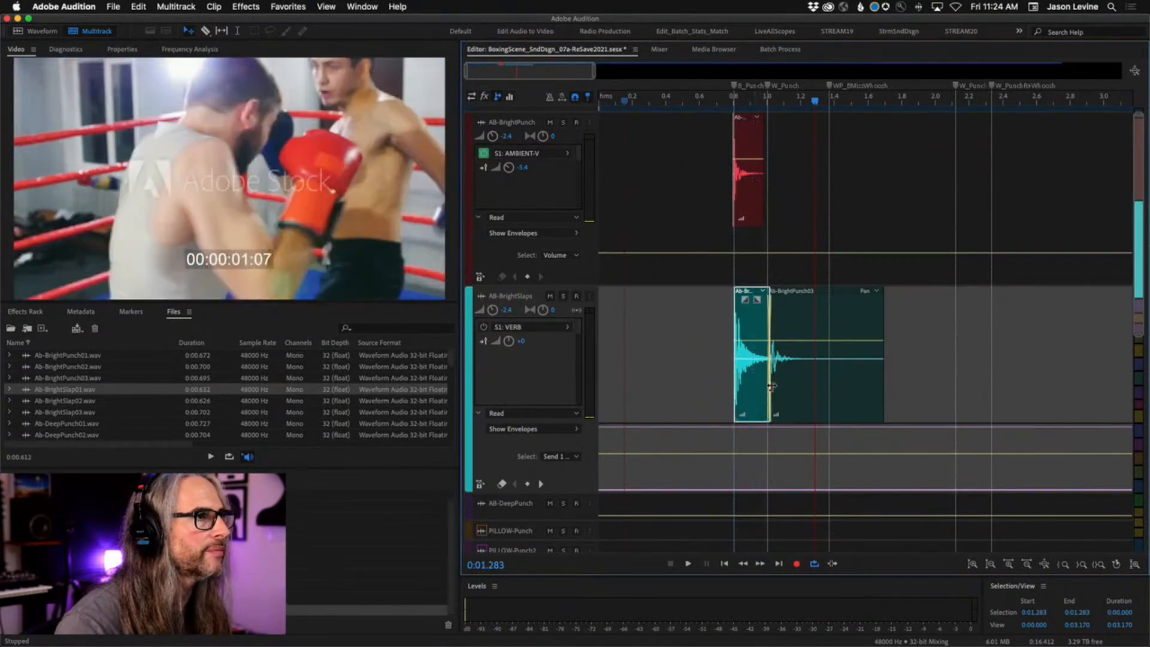
left_click(789, 308)
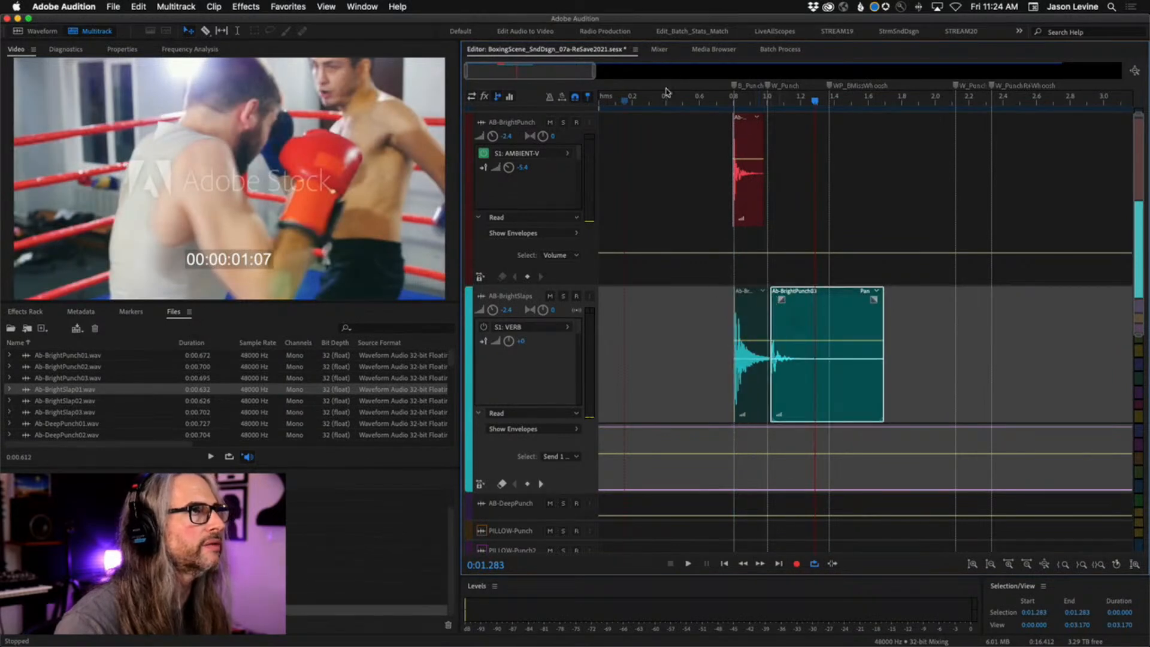
Play the opening repeatedly from about 0:00.4 to 0:00.5 to check the layered slap and punches against the video
left_click(671, 104)
key("space")
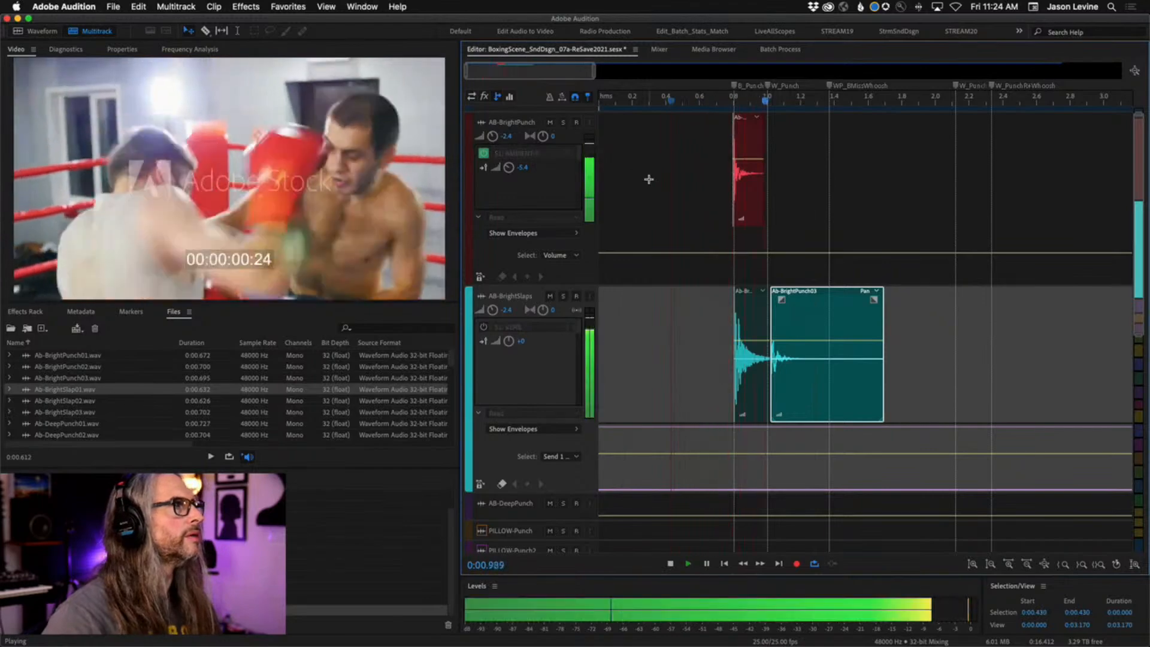
left_click(683, 104)
key("space")
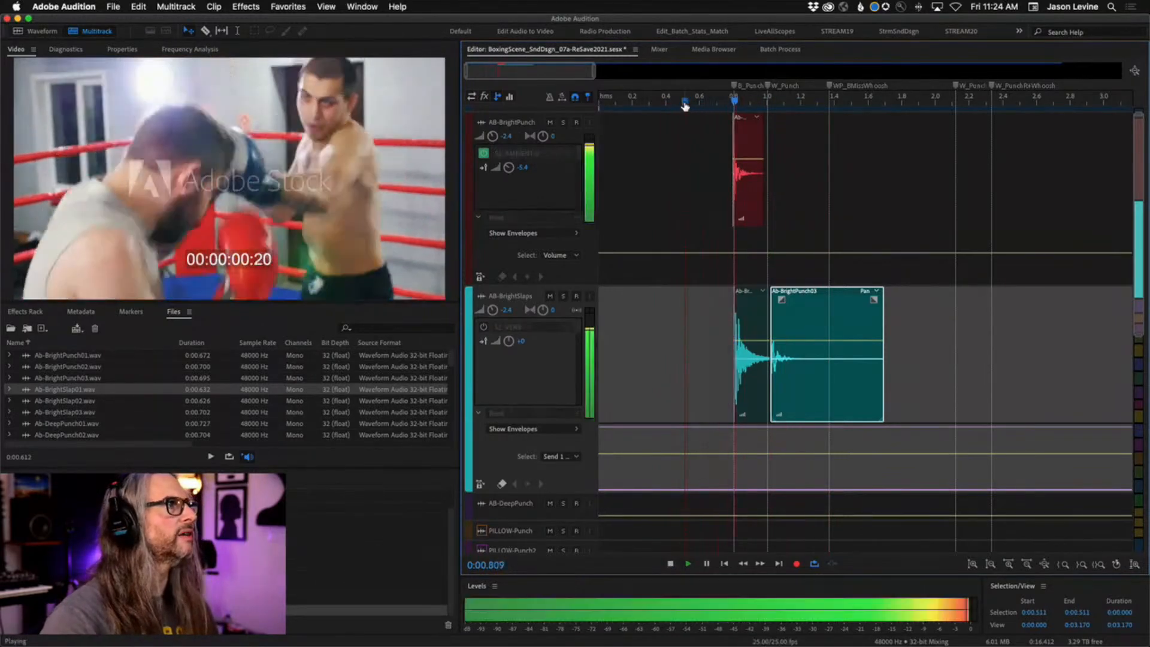
left_click(684, 105)
key("space")
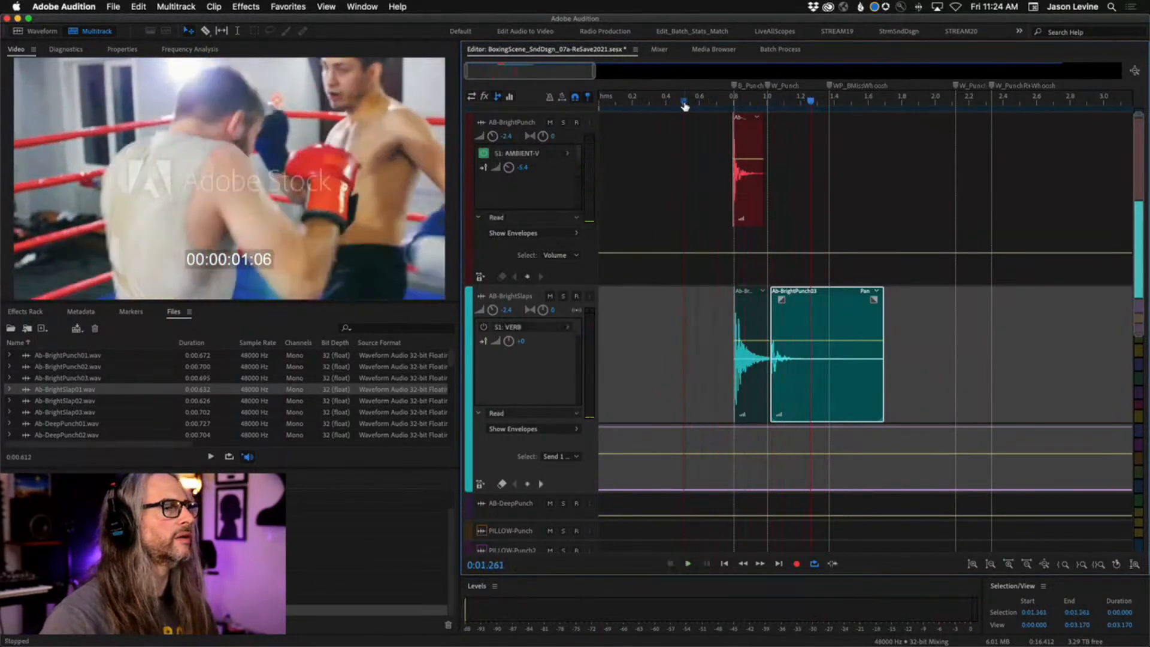
Preview Ab-DeepPunch01.wav and Ab-DeepPunch02.wav in turn to compare the deep punch sounds
left_click(85, 424)
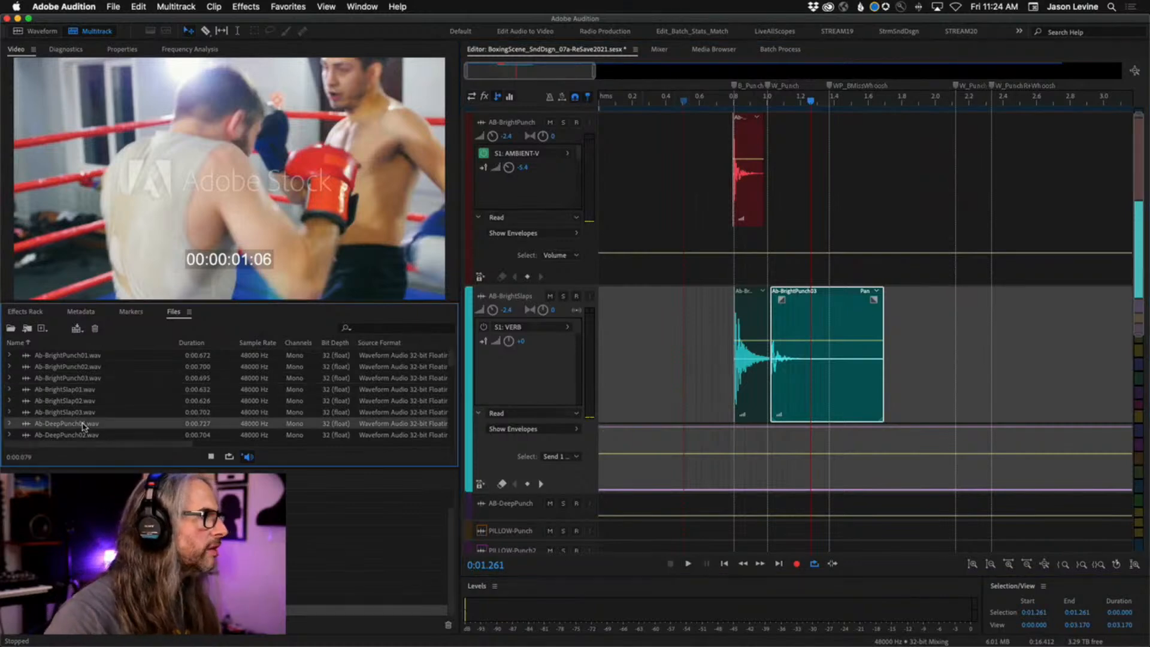
left_click(81, 434)
left_click(31, 424)
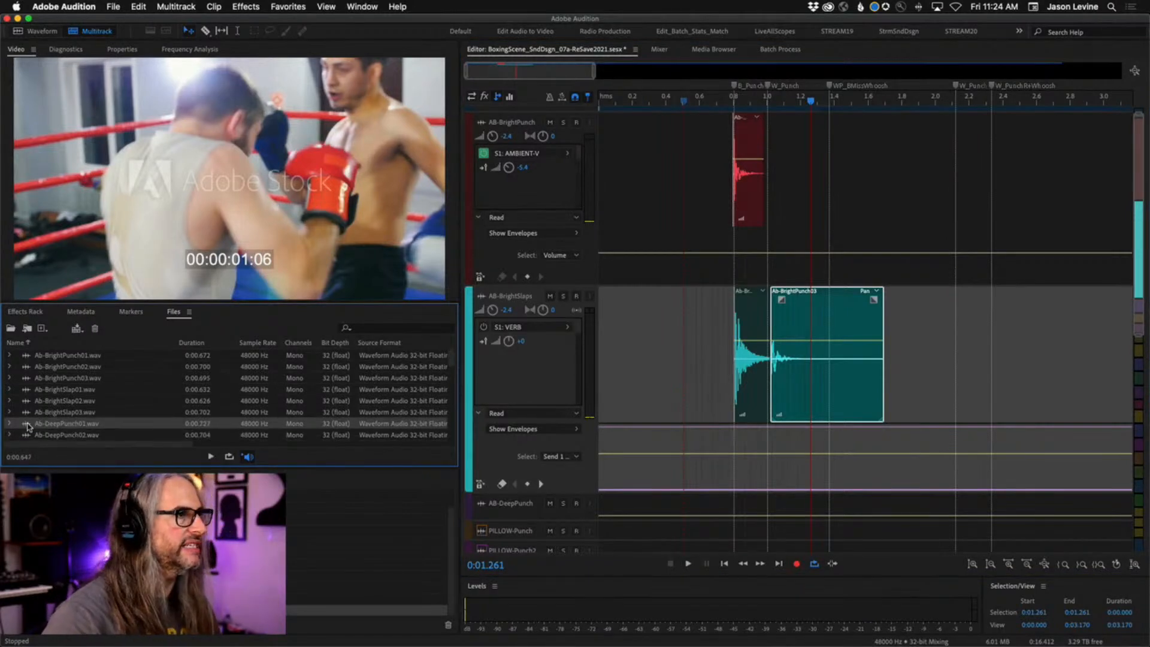
Place Ab-DeepPunch01.wav on the AB-DeepPunch track starting at the W_Punch marker, and enlarge that track's height
left_click_drag(27, 426, 762, 503)
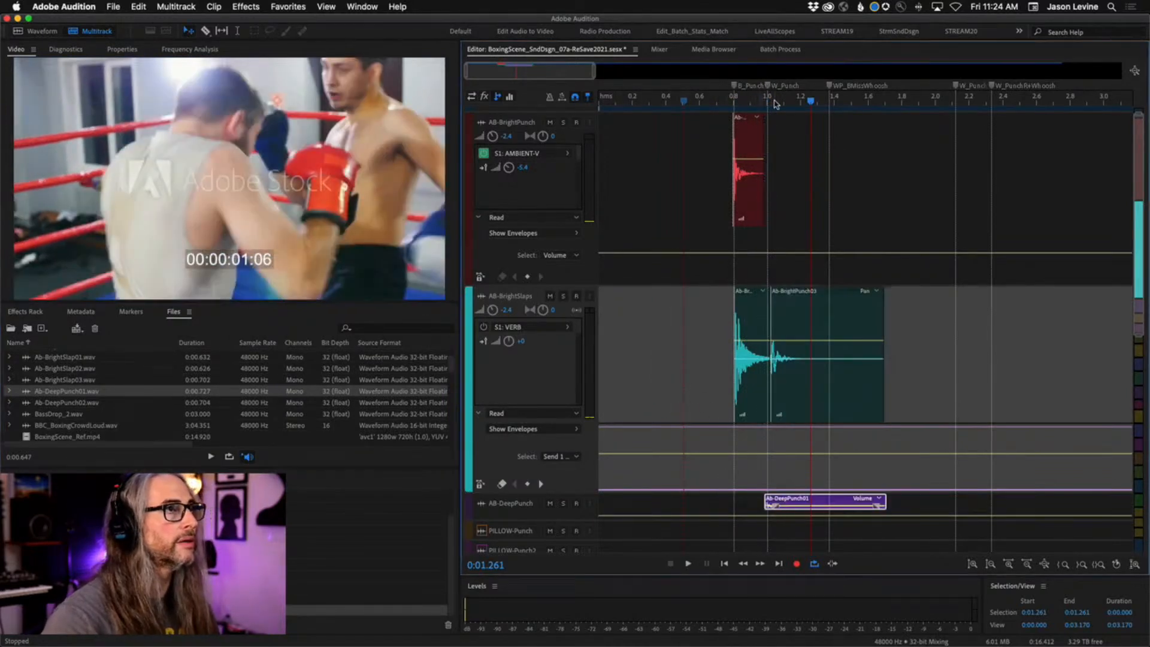
left_click_drag(575, 519, 584, 576)
left_click_drag(774, 538, 797, 534)
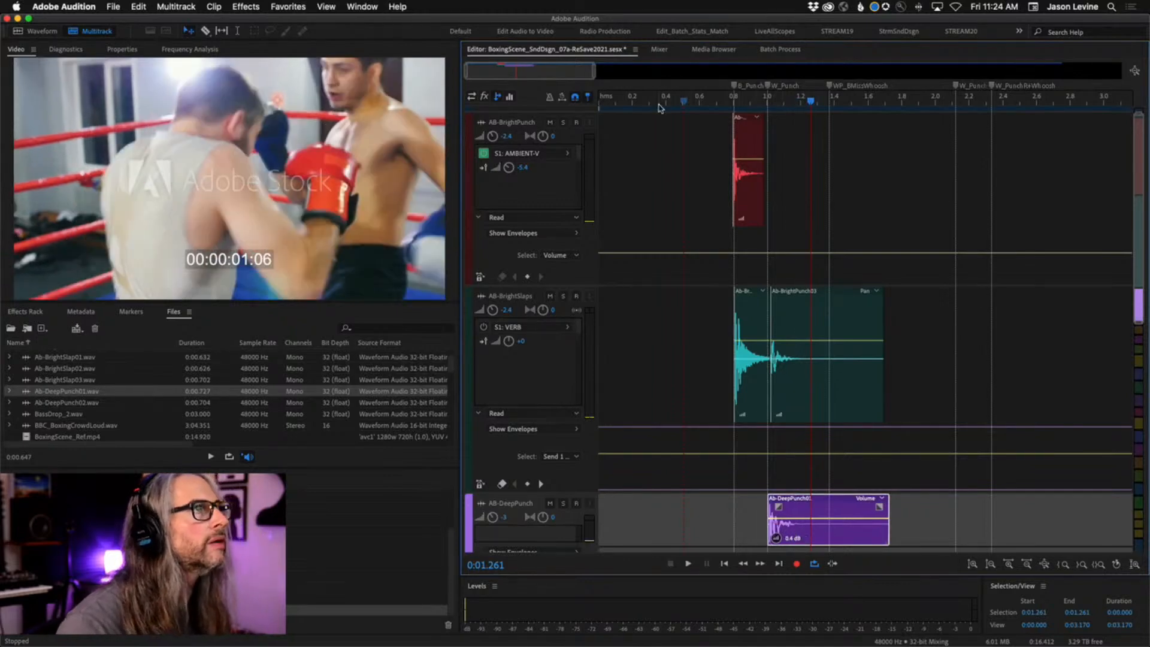
Play the opening again from about 0:00.35 to check the added deep punch against the video
left_click(658, 103)
key("space")
key("space")
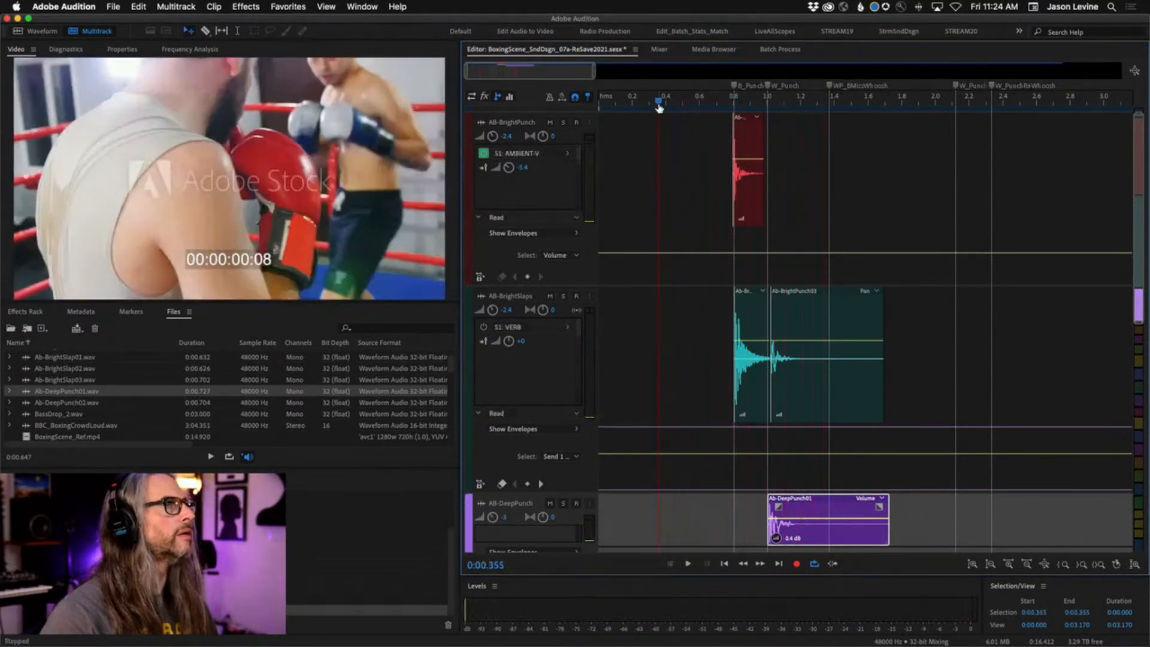
key("space")
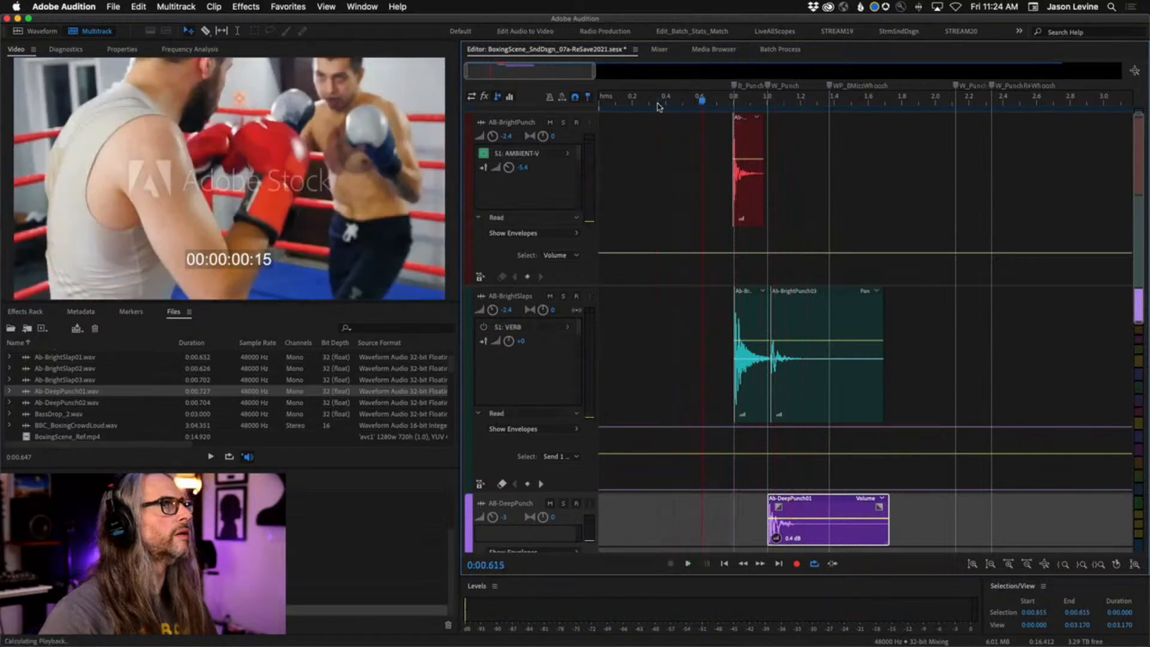
left_click(657, 104)
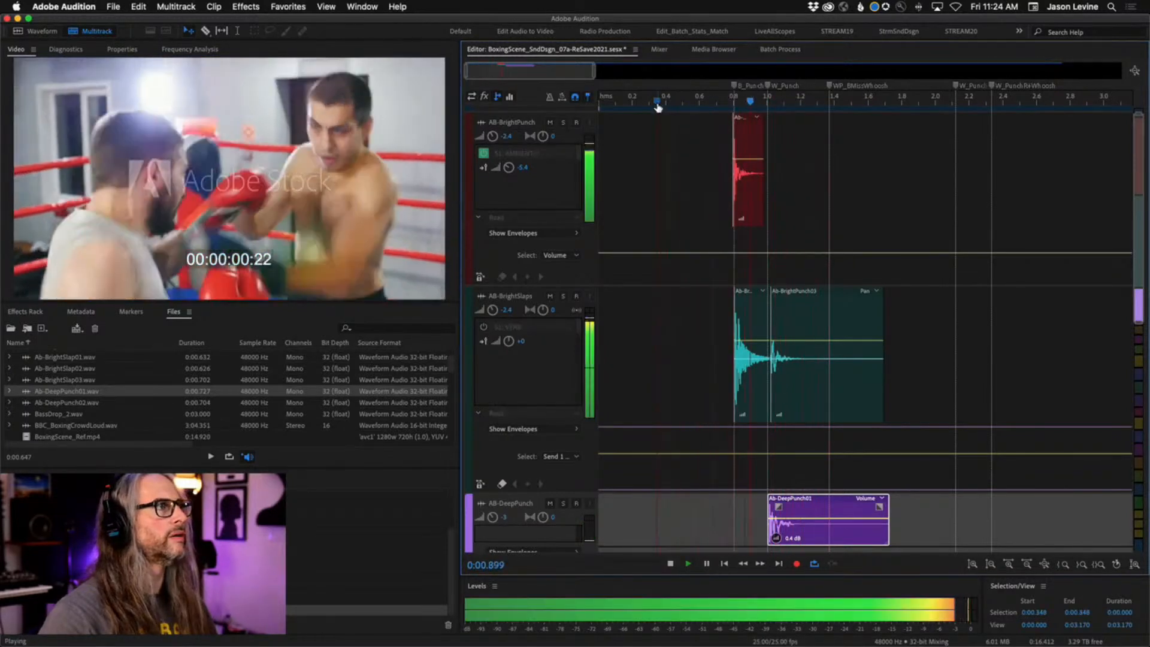
key("space")
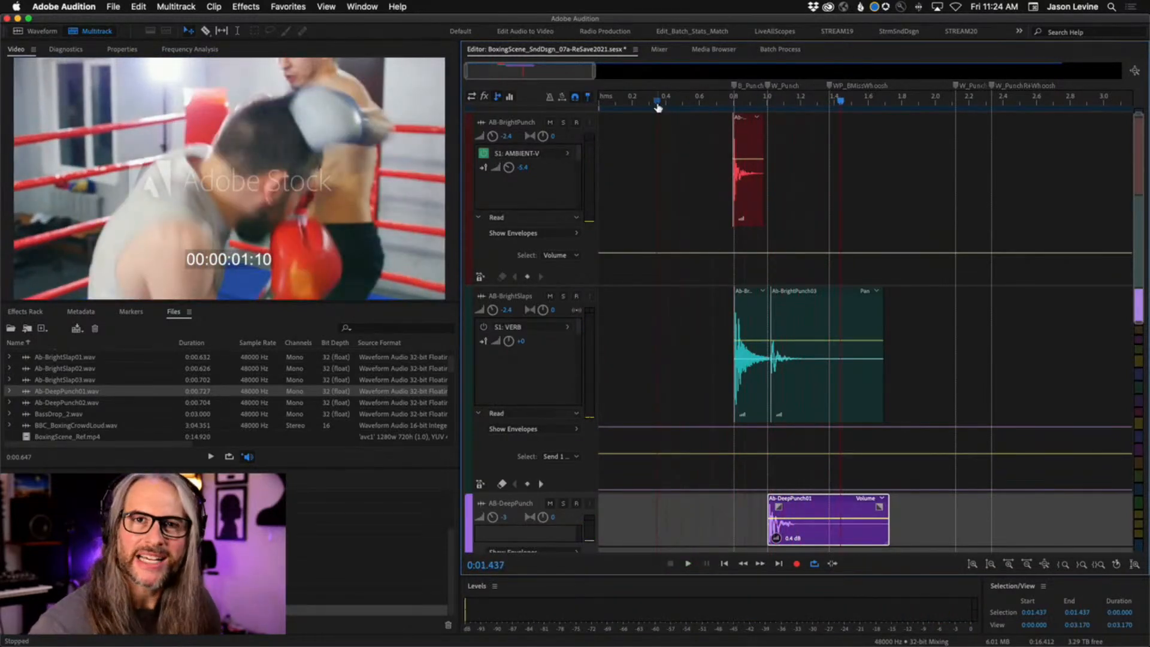
Switch to the BoxingScene_SndDsgn_07a-ReSave2022.sesx session and mute its SCIFI-BRAIN, AMBIENCE, AMBIENCE2 and AMBIENCE3 tracks
left_click(633, 48)
left_click(688, 177)
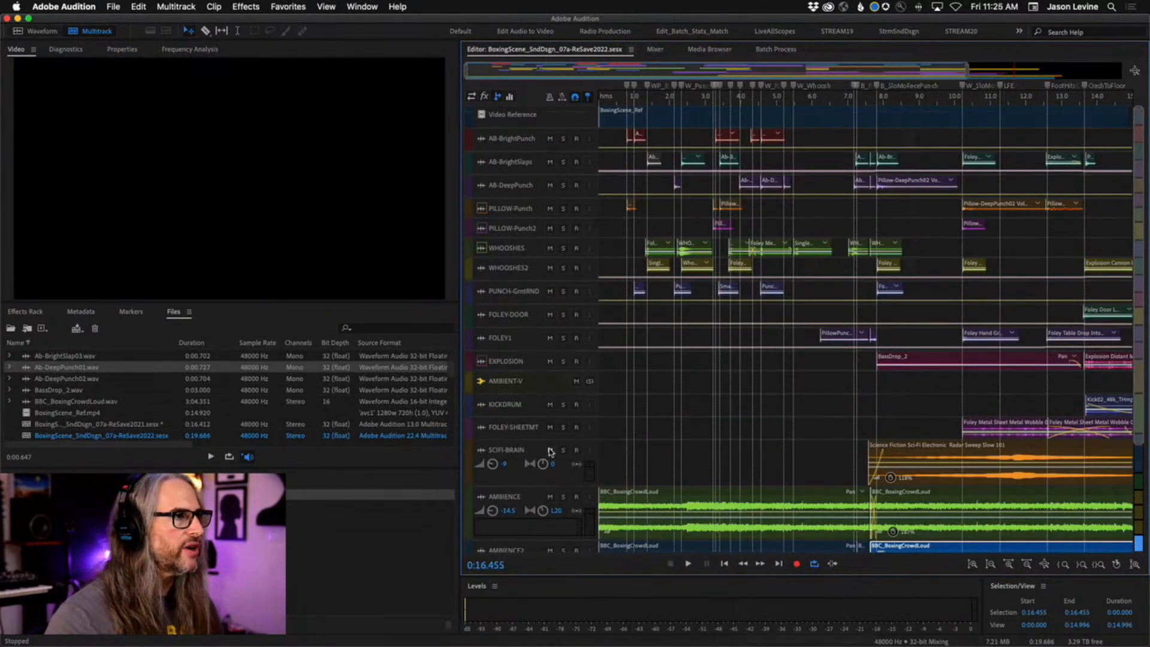
left_click(550, 450)
left_click(550, 497)
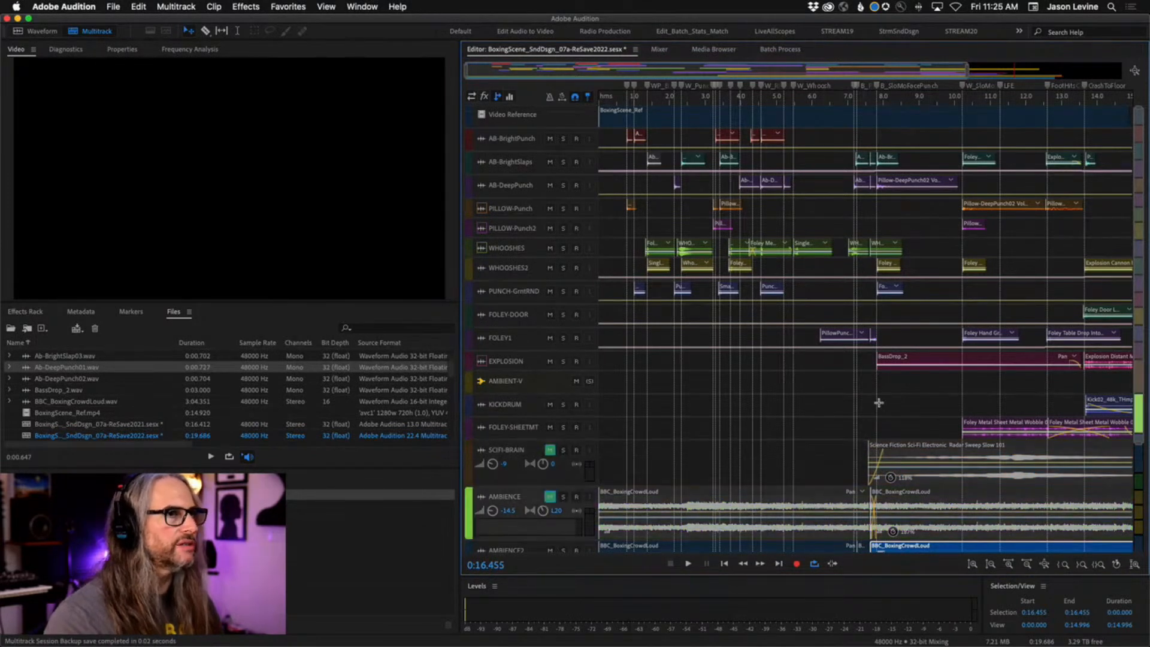
scroll(1141, 410, "down", 5)
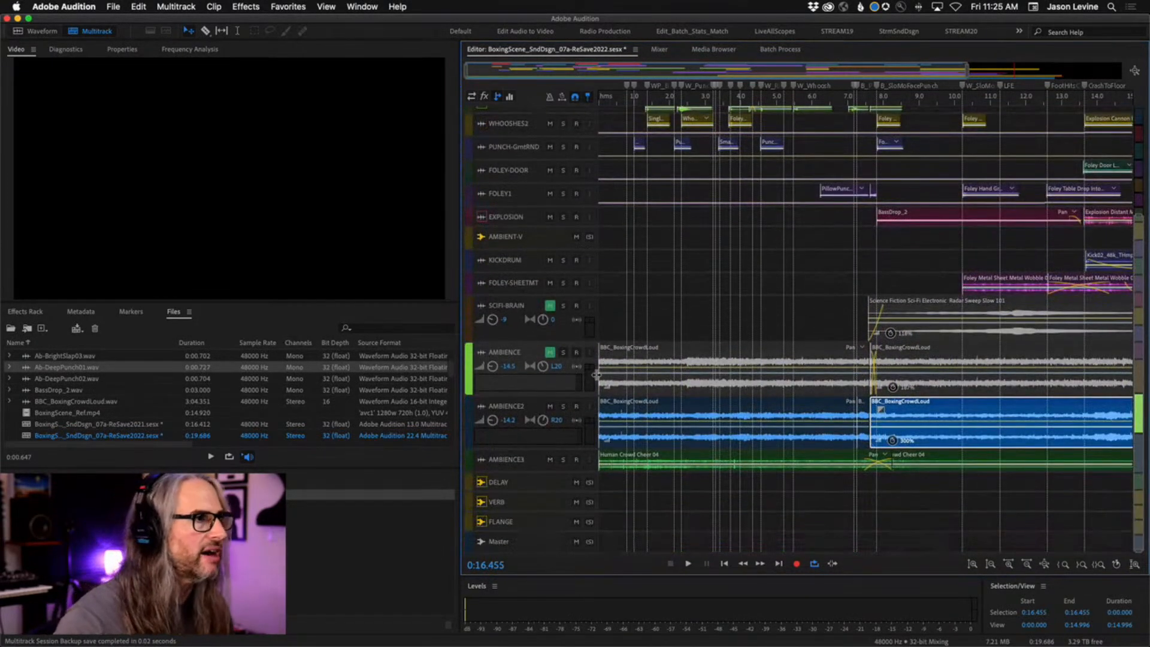
left_click(550, 407)
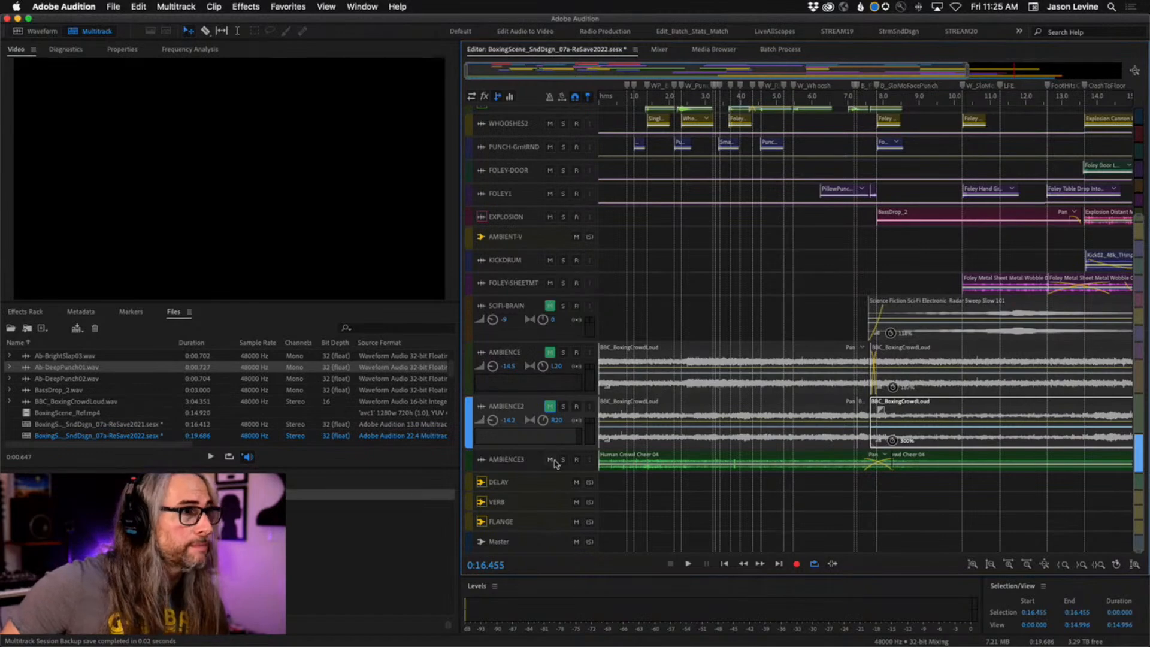
left_click(550, 460)
Play the finished session's first punches repeatedly from about 0:00.6 to check the layered sounds against the video
left_click_drag(1145, 445, 1145, 225)
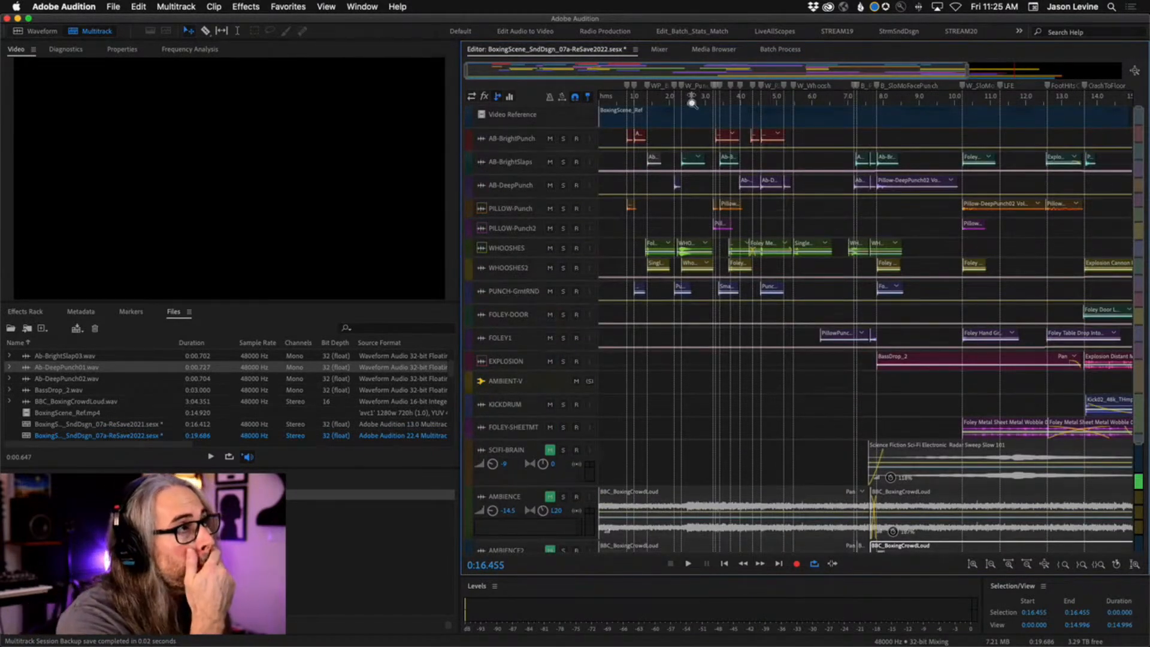
left_click_drag(691, 102, 603, 105)
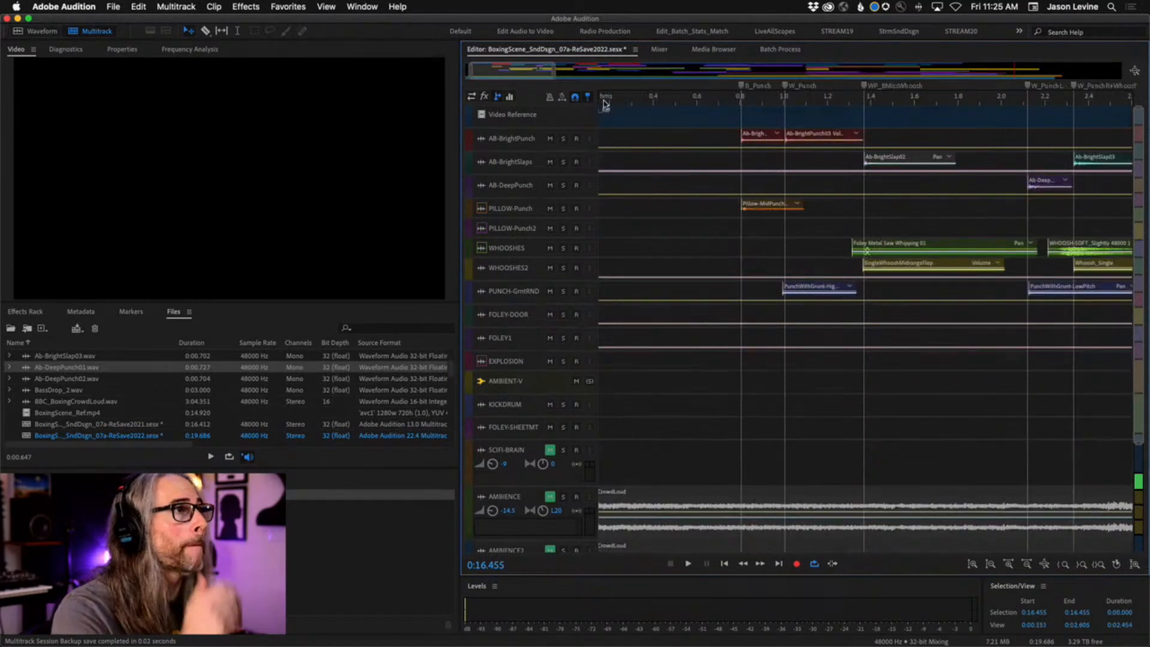
left_click(698, 102)
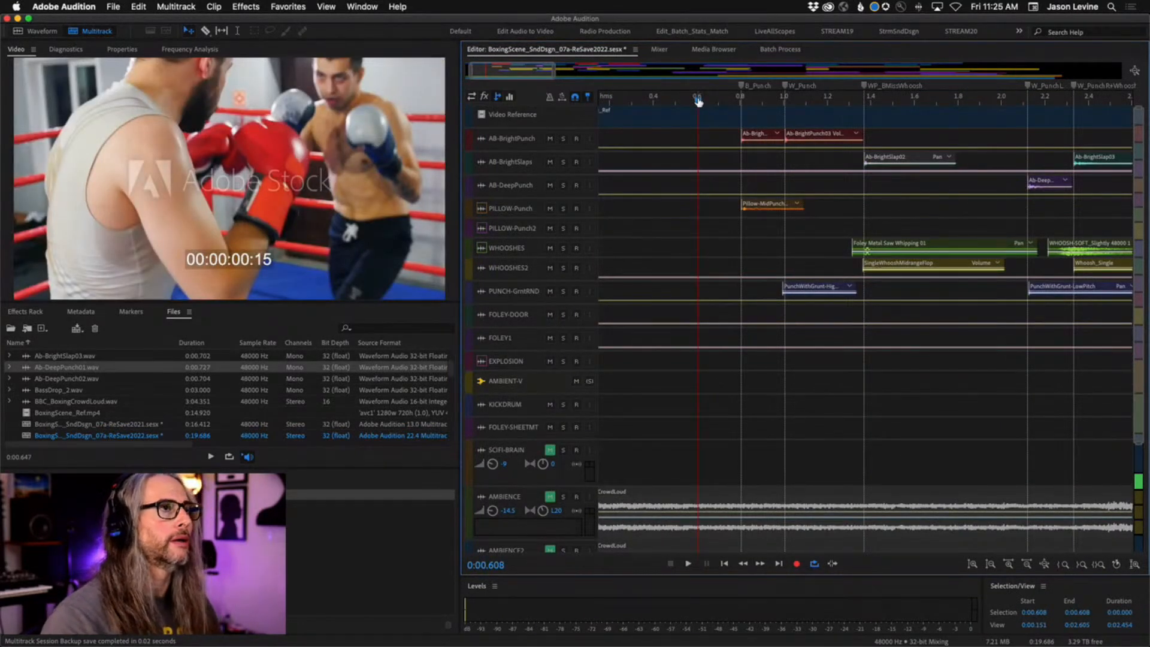
key("space")
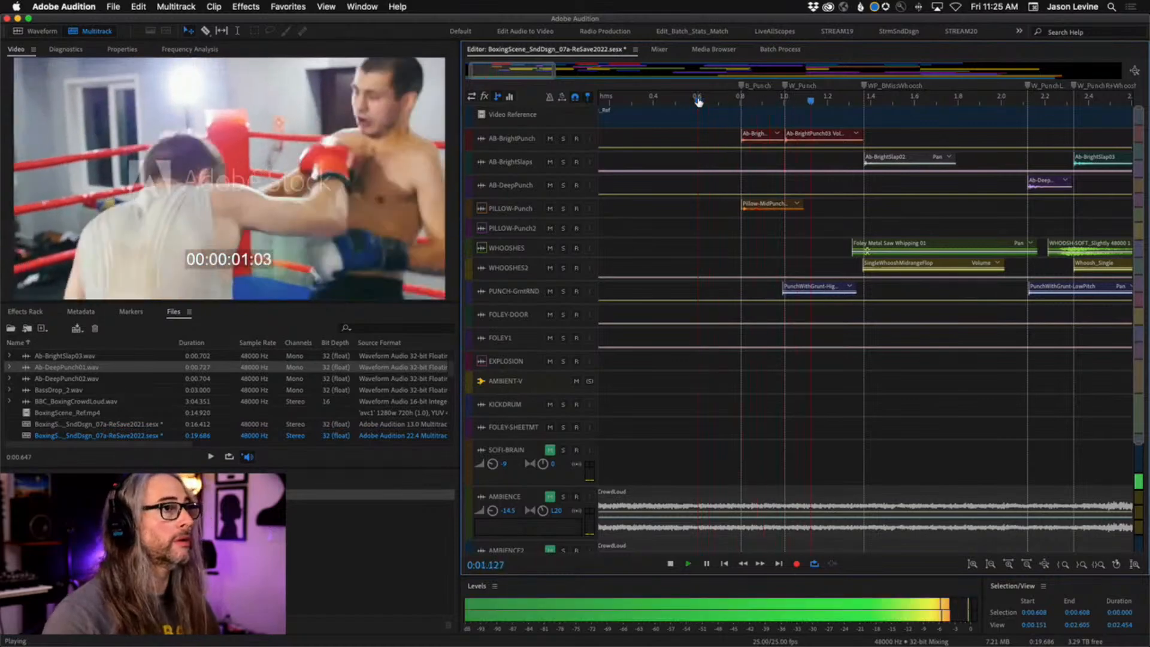
key("space")
key("space")
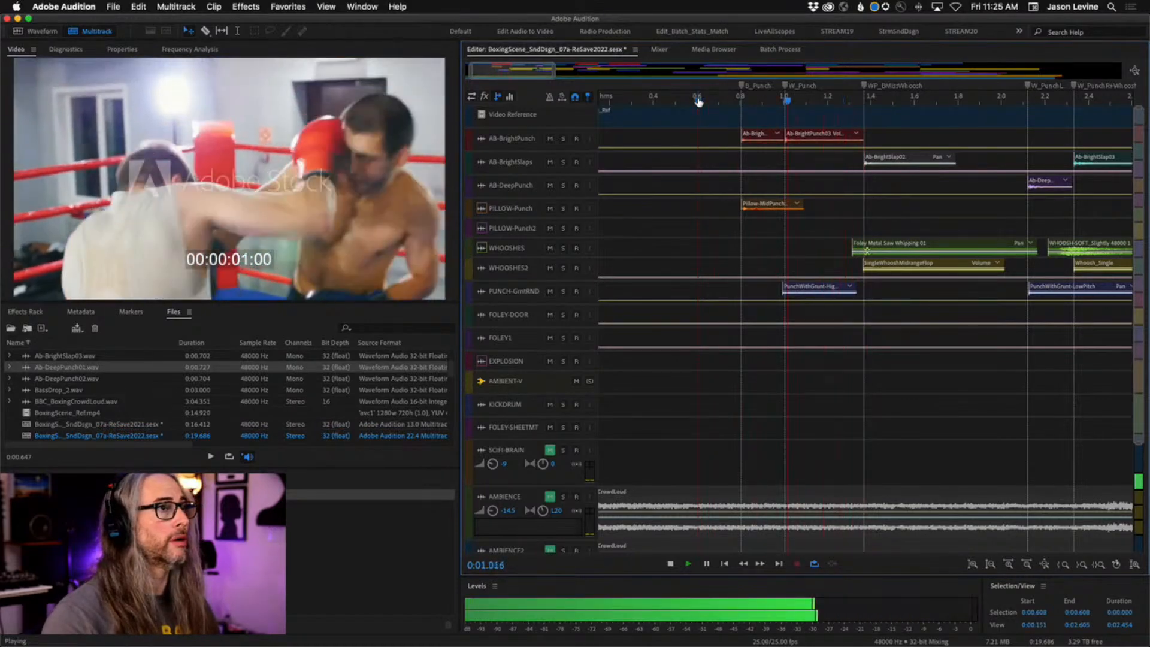
left_click(713, 102)
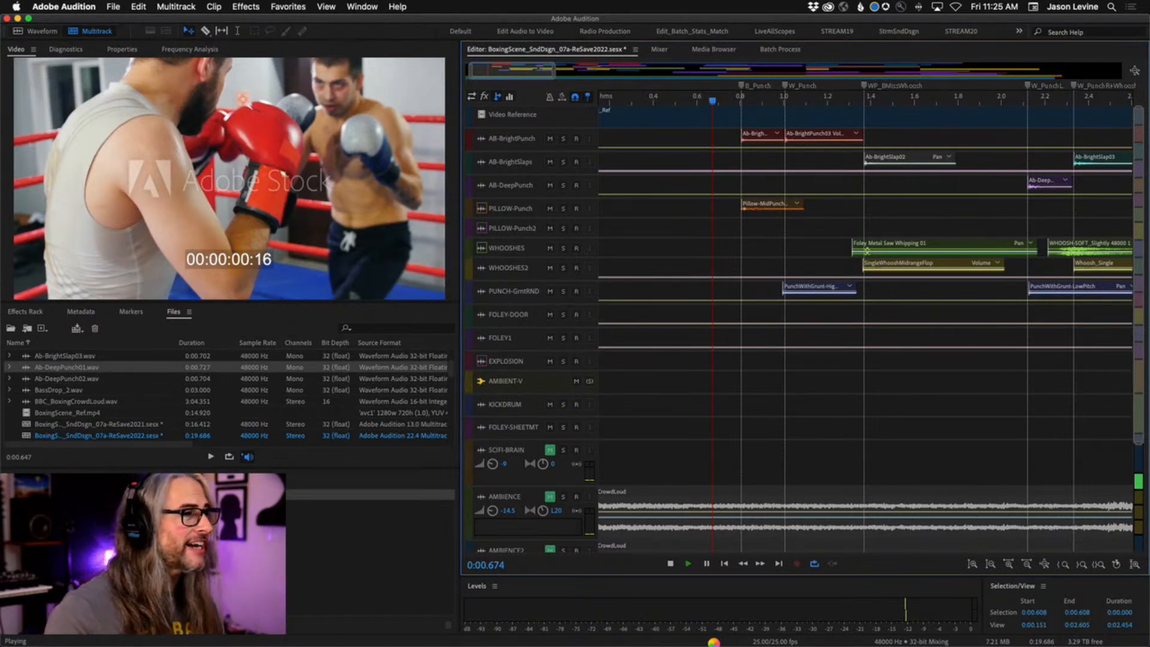
mouse_move(715, 642)
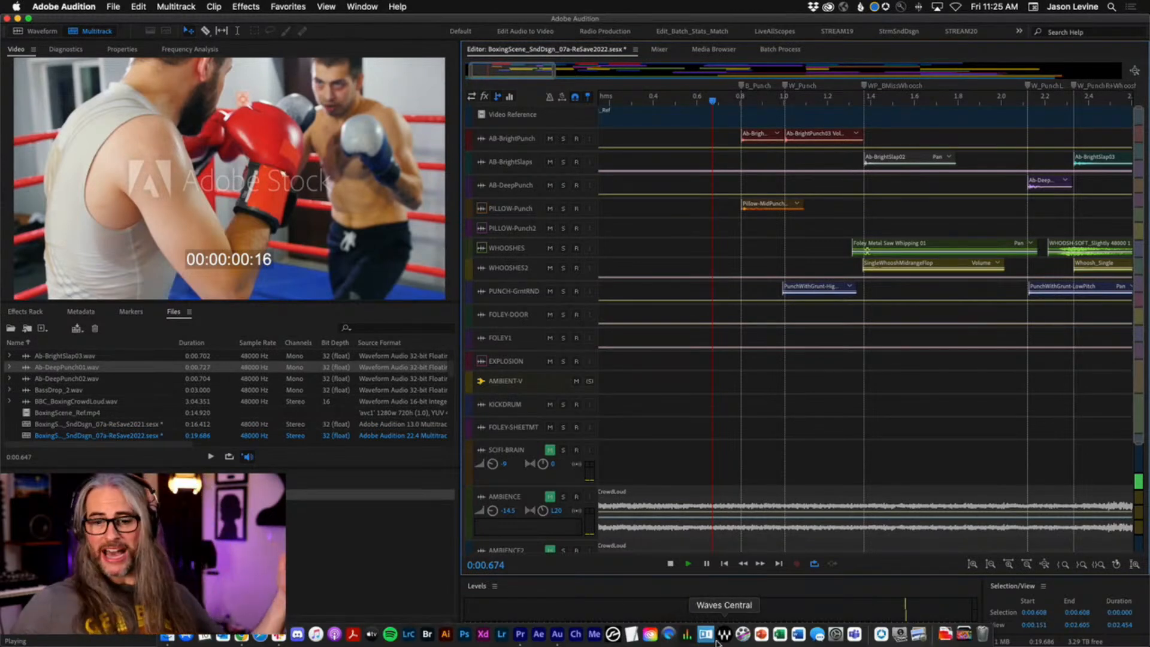